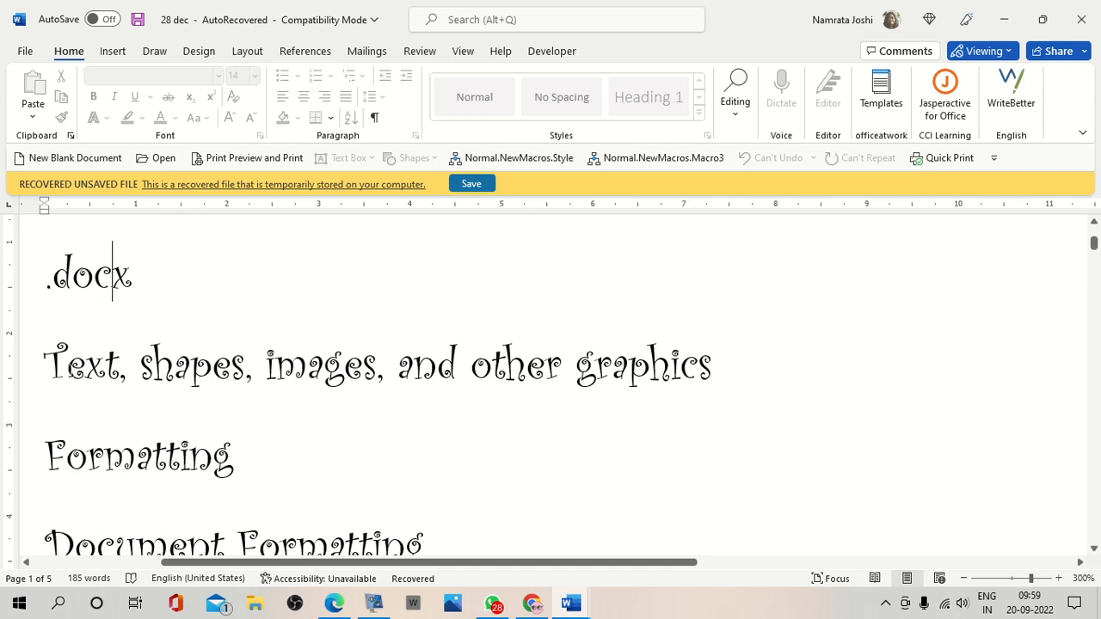
# Examine the line "Text, shapes, images, and other graphics" in the document's topic list.
pyautogui.click(68, 368)
pyautogui.click(213, 366)
pyautogui.click(308, 366)
pyautogui.click(507, 365)
pyautogui.click(650, 366)
pyautogui.moveTo(713, 361); pyautogui.dragTo(55, 370)
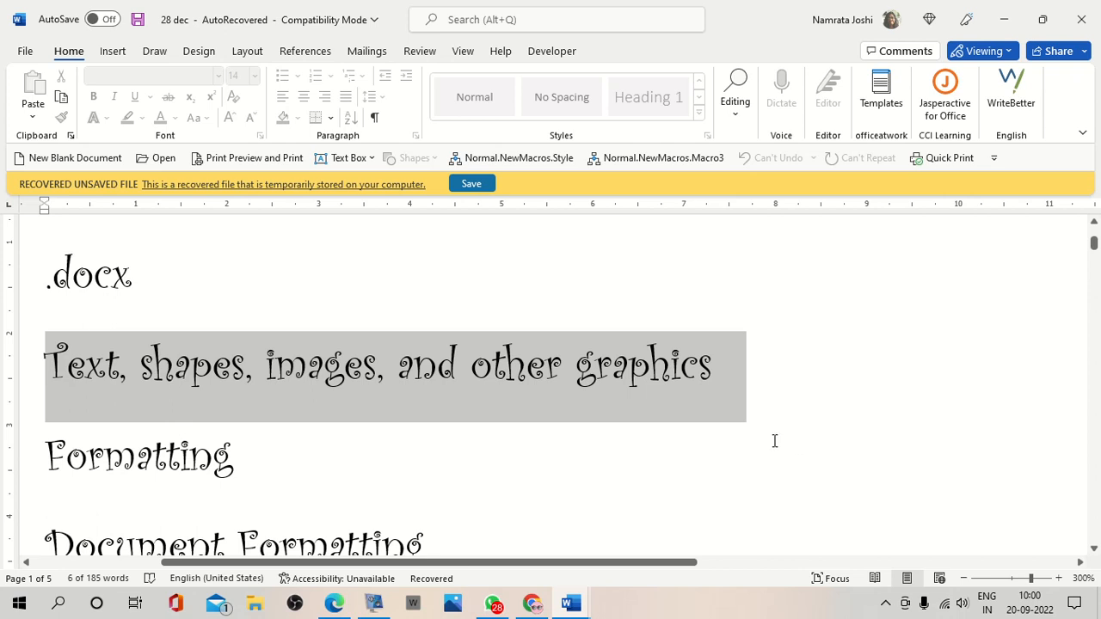
pyautogui.click(339, 446)
# Review the outline entries on document formatting, text format and paragraph formatting.
pyautogui.scroll(-1, 265, 461)
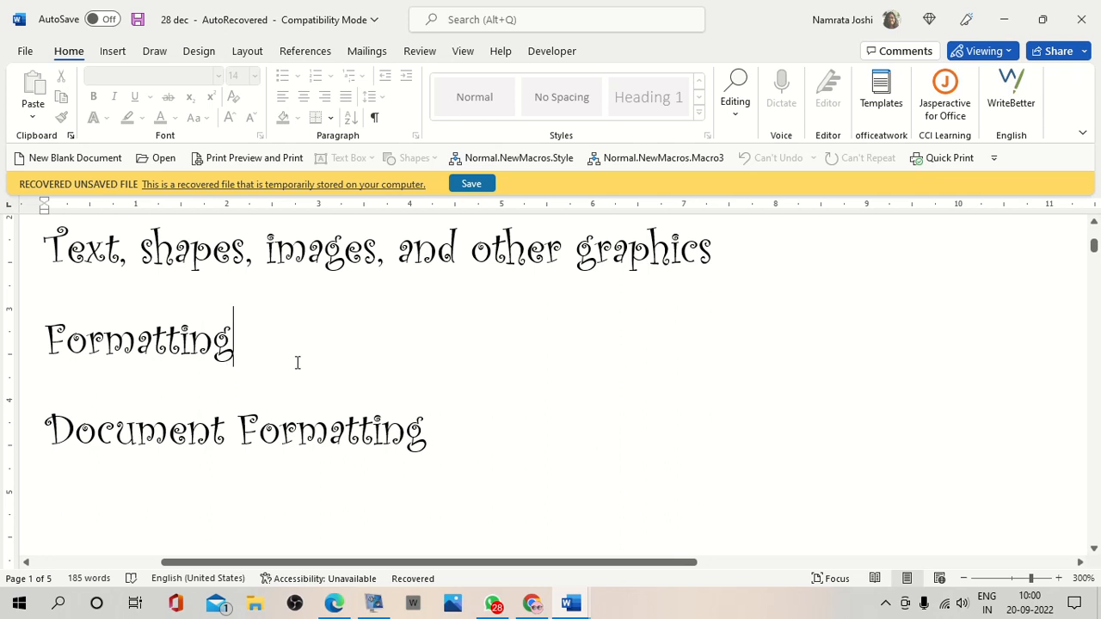
pyautogui.scroll(-3, 282, 418)
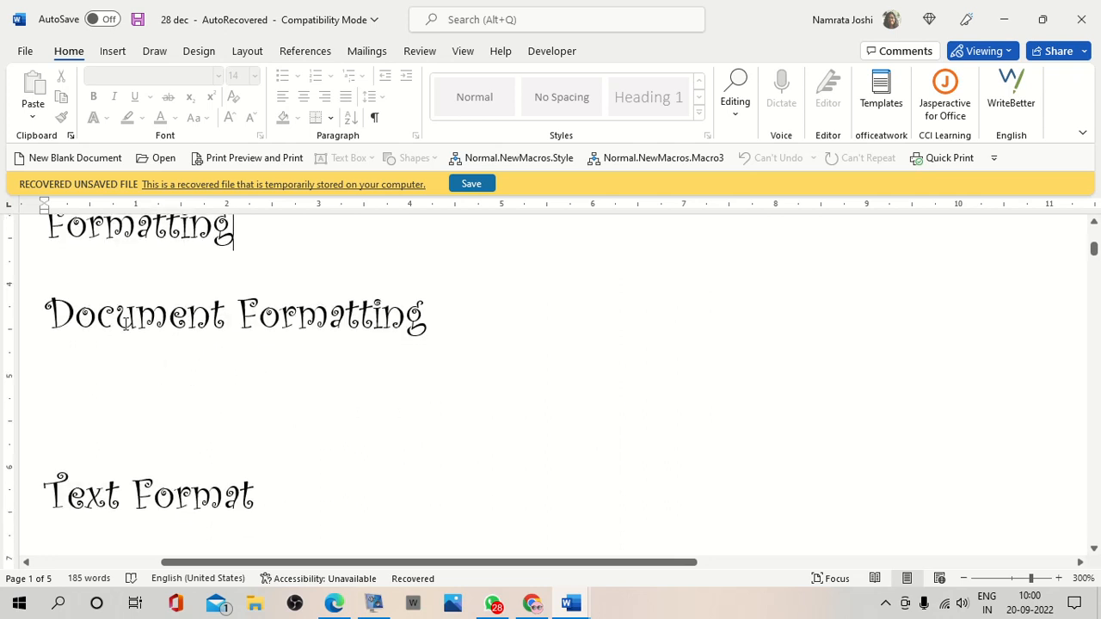
pyautogui.doubleClick(126, 325)
pyautogui.scroll(-3, 125, 325)
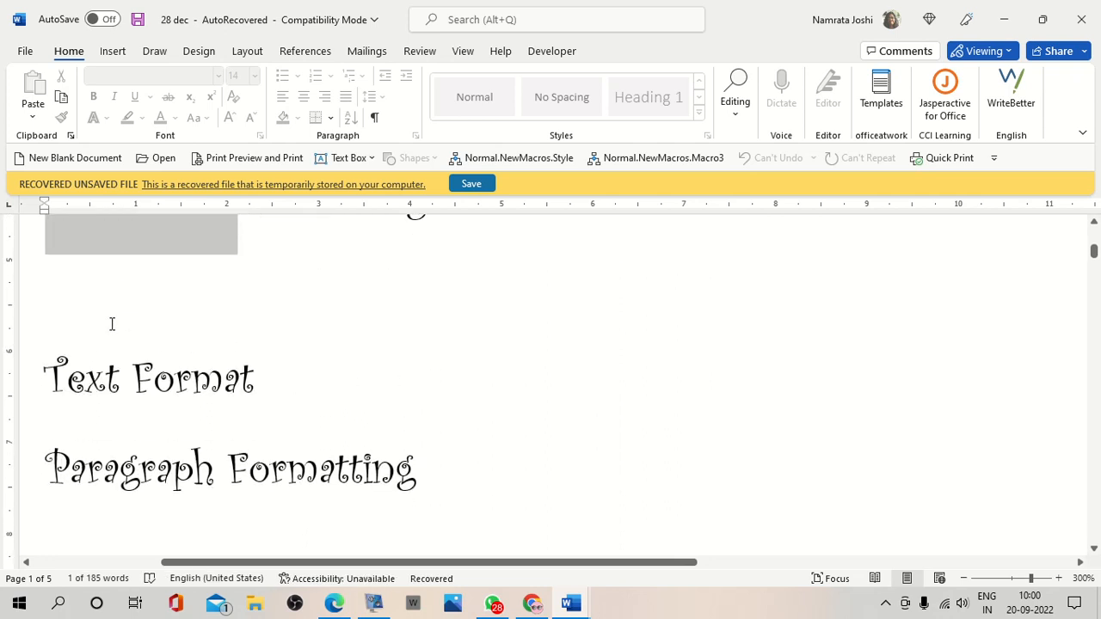
pyautogui.click(94, 376)
pyautogui.doubleClick(94, 375)
pyautogui.scroll(-3, 287, 481)
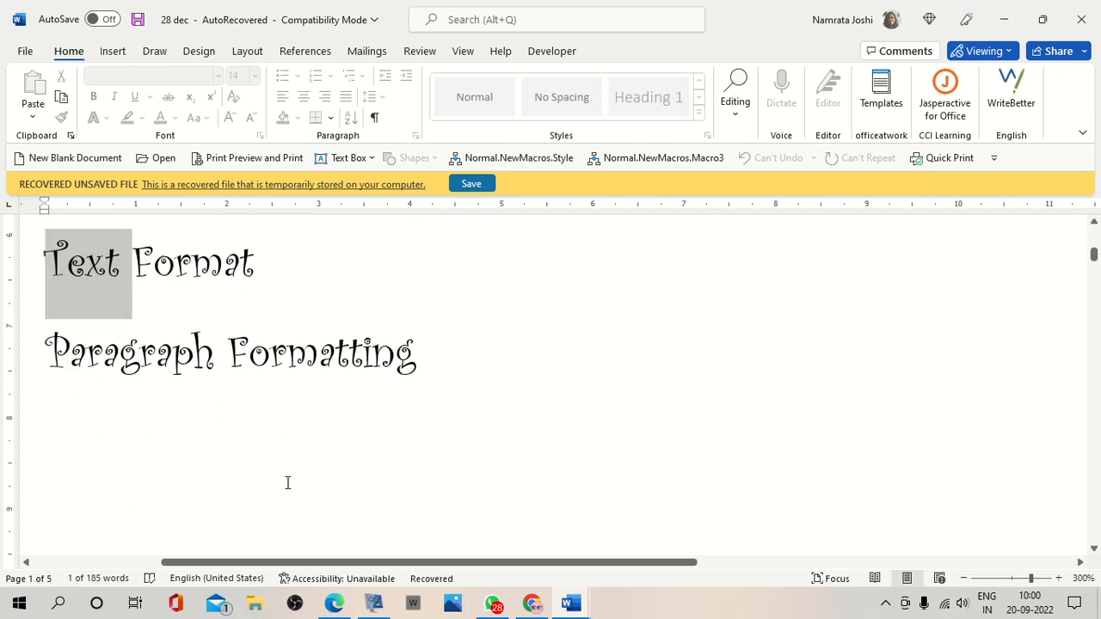
pyautogui.click(158, 367)
pyautogui.doubleClick(160, 368)
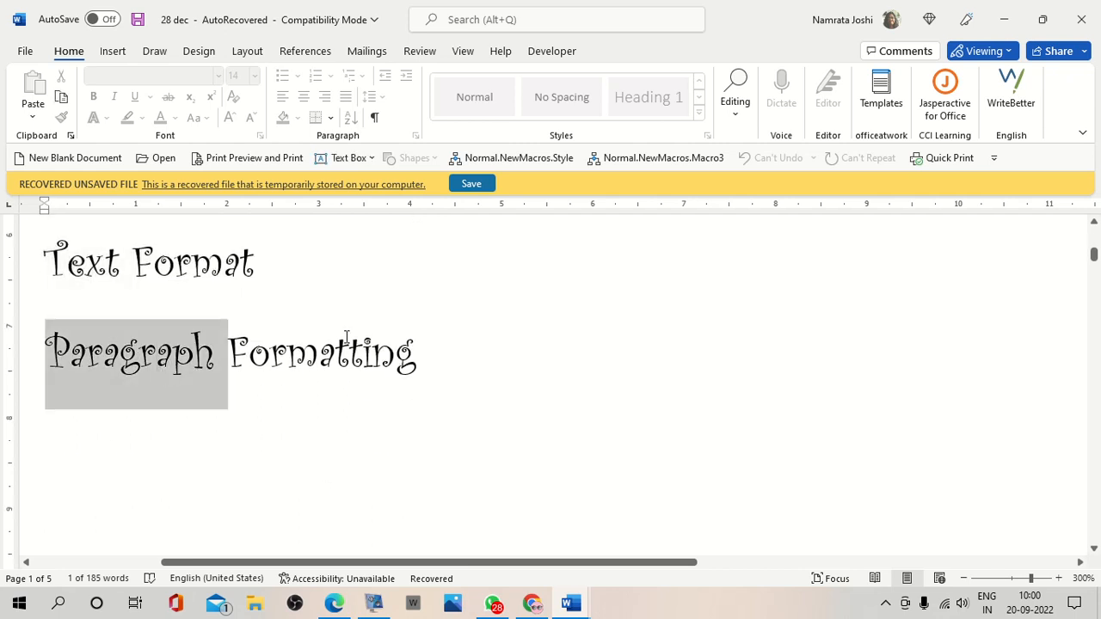
pyautogui.scroll(9, 514, 300)
pyautogui.doubleClick(344, 428)
# Try to start a new line after the "Document Formatting" heading in the recovered document.
pyautogui.click(461, 446)
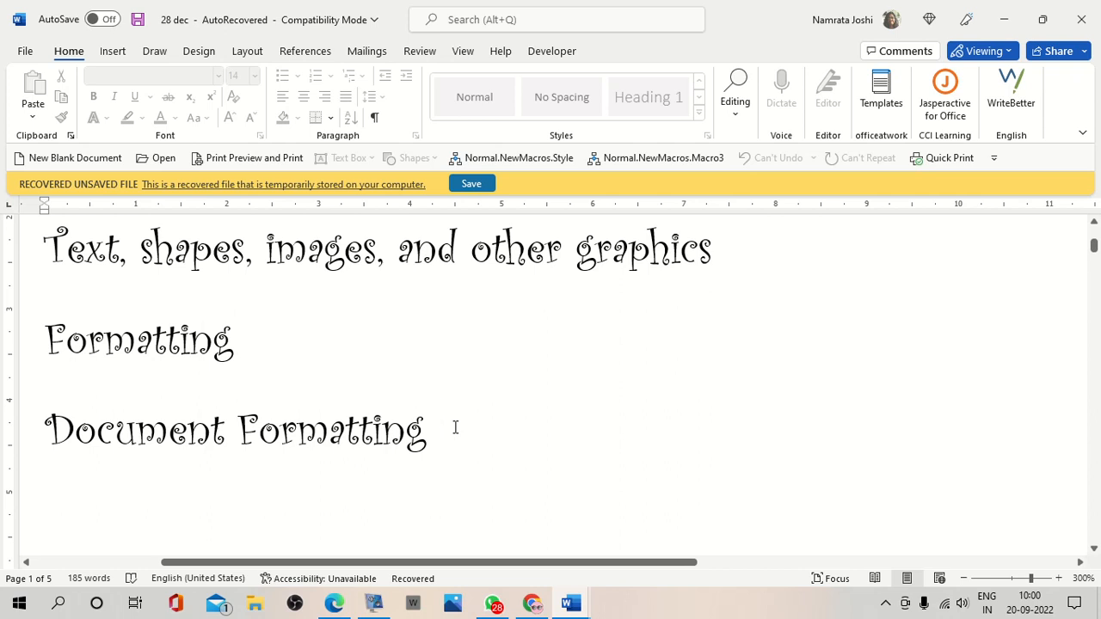
pyautogui.press('Return')
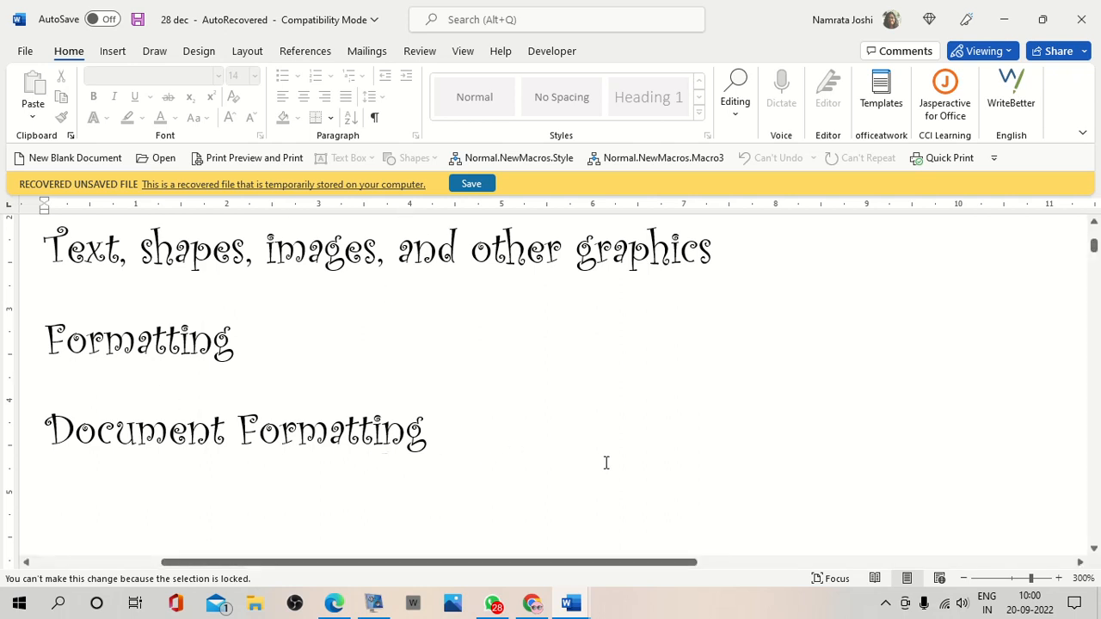
pyautogui.click(277, 467)
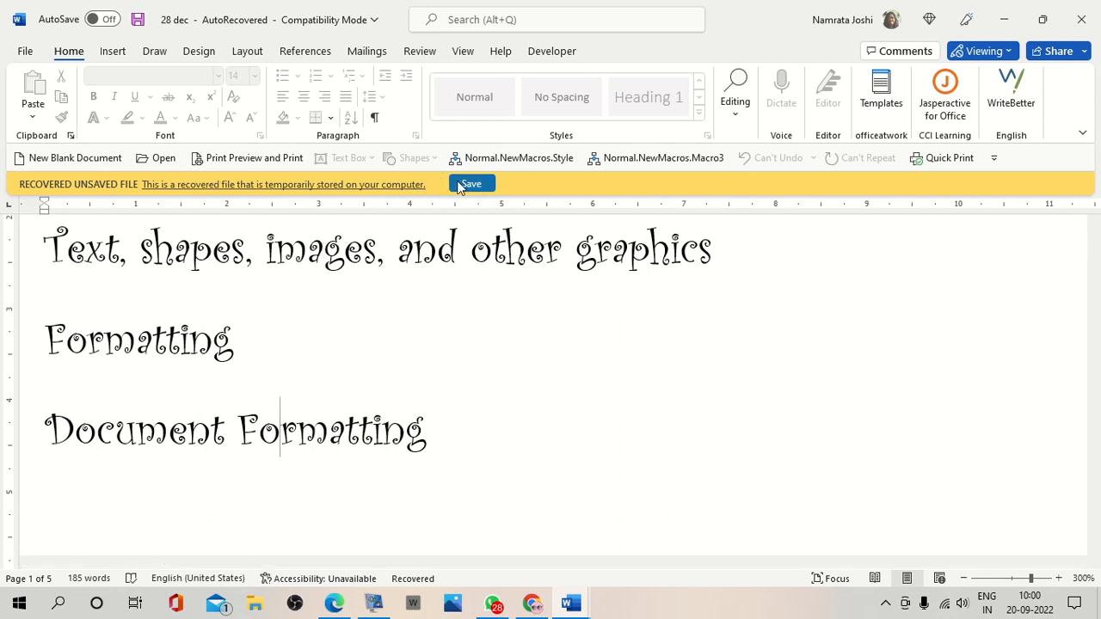
# Upload a copy of the recovered document to OneDrive - Personal.
pyautogui.click(374, 19)
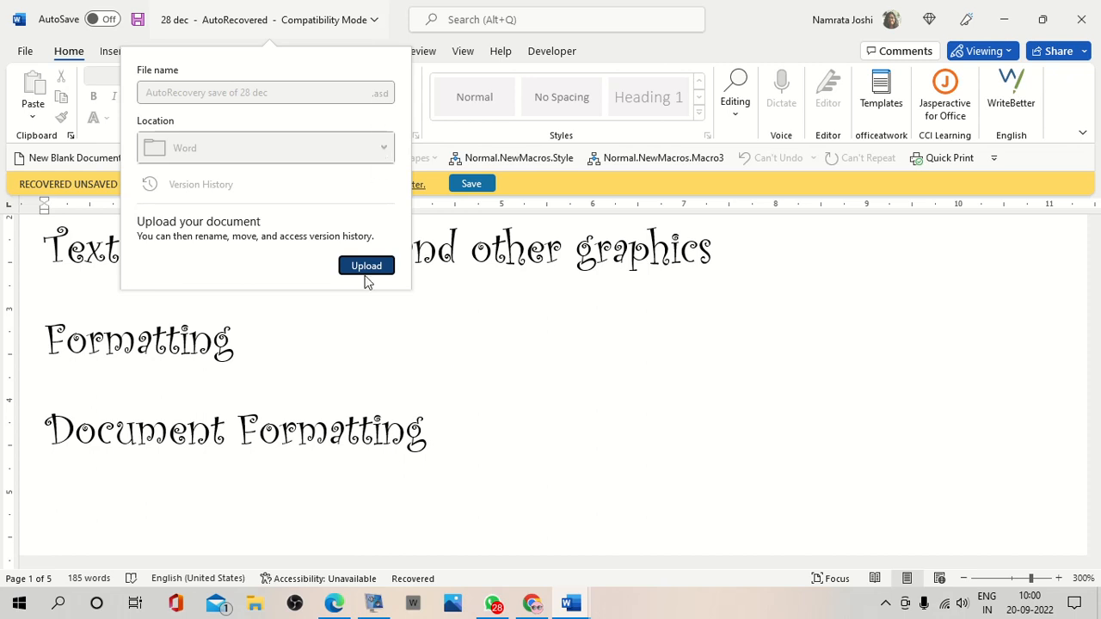
pyautogui.click(368, 266)
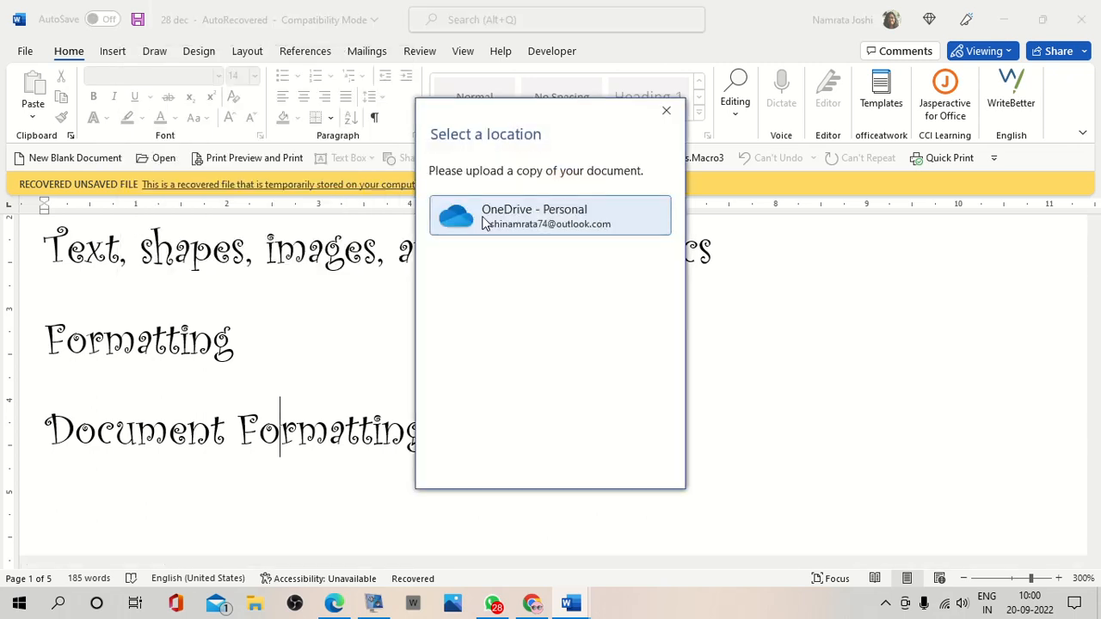
pyautogui.click(505, 210)
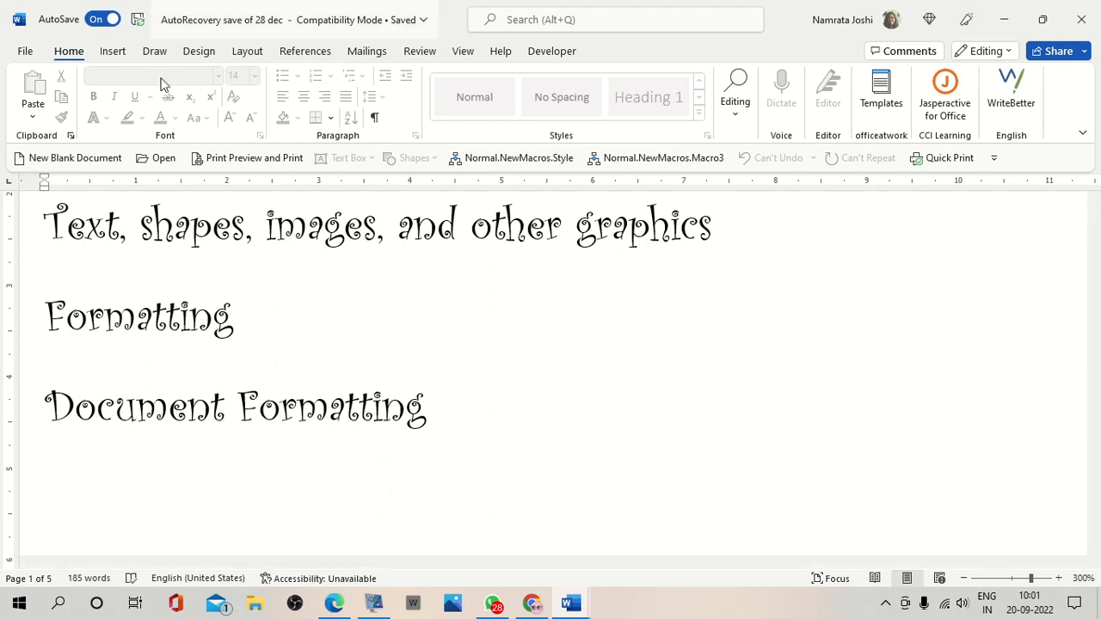
# Add a new line containing "Ruler" directly below the "Document Formatting" heading.
pyautogui.click(467, 407)
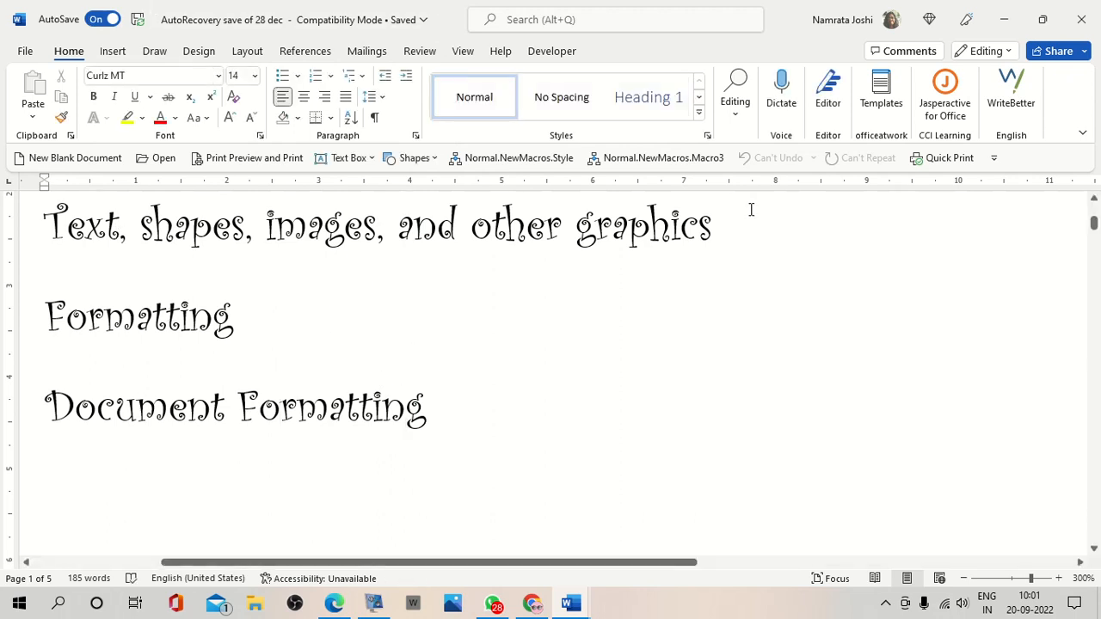
pyautogui.scroll(-1, 593, 367)
pyautogui.scroll(-2, 519, 305)
pyautogui.scroll(1, 522, 263)
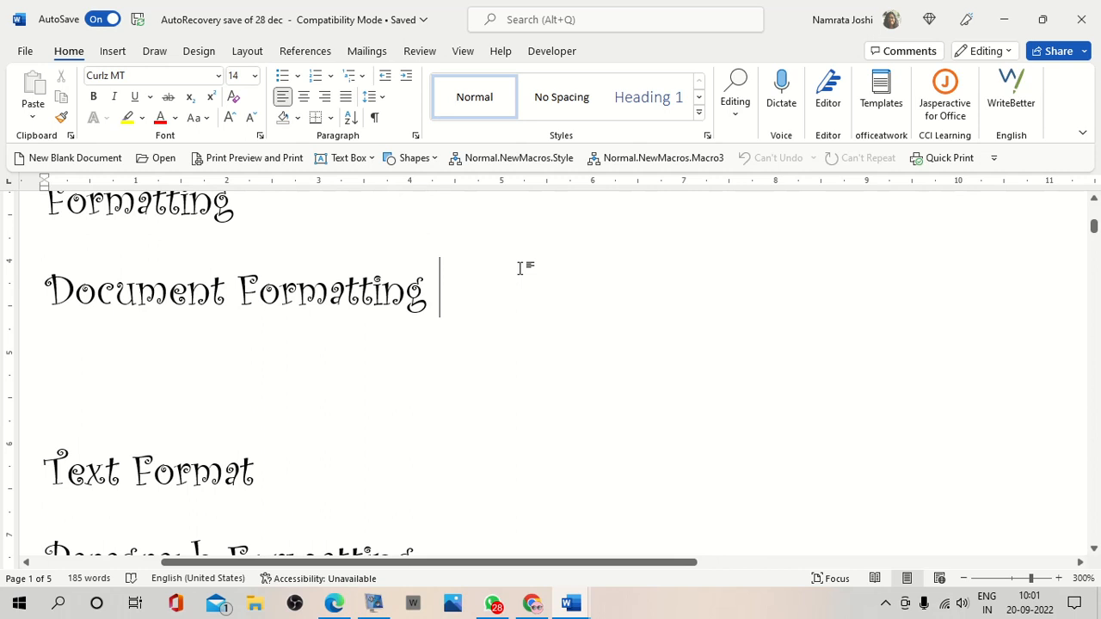
pyautogui.press('Return')
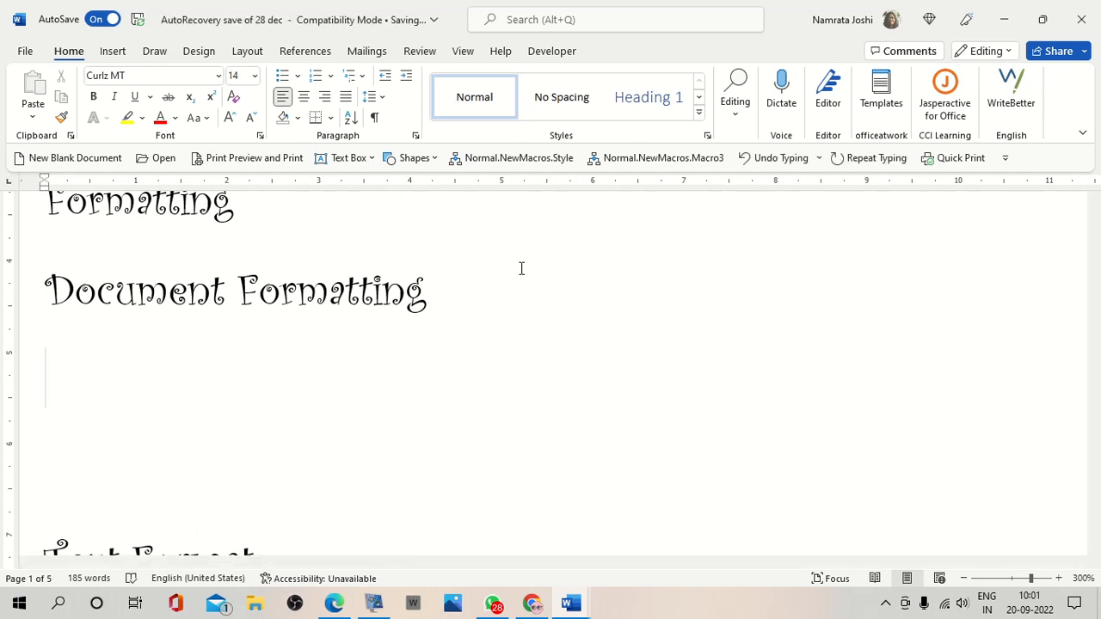
pyautogui.write('Ruler')
pyautogui.press('BackSpace')
pyautogui.press('BackSpace')
pyautogui.write('ar')
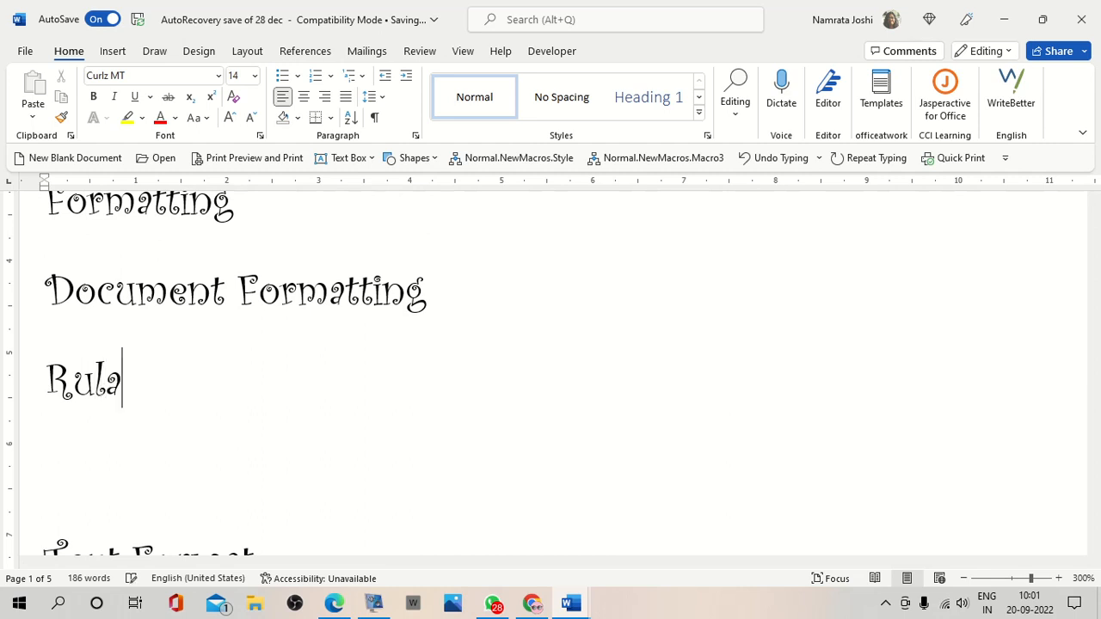
pyautogui.press('BackSpace')
pyautogui.press('BackSpace')
pyautogui.press('BackSpace')
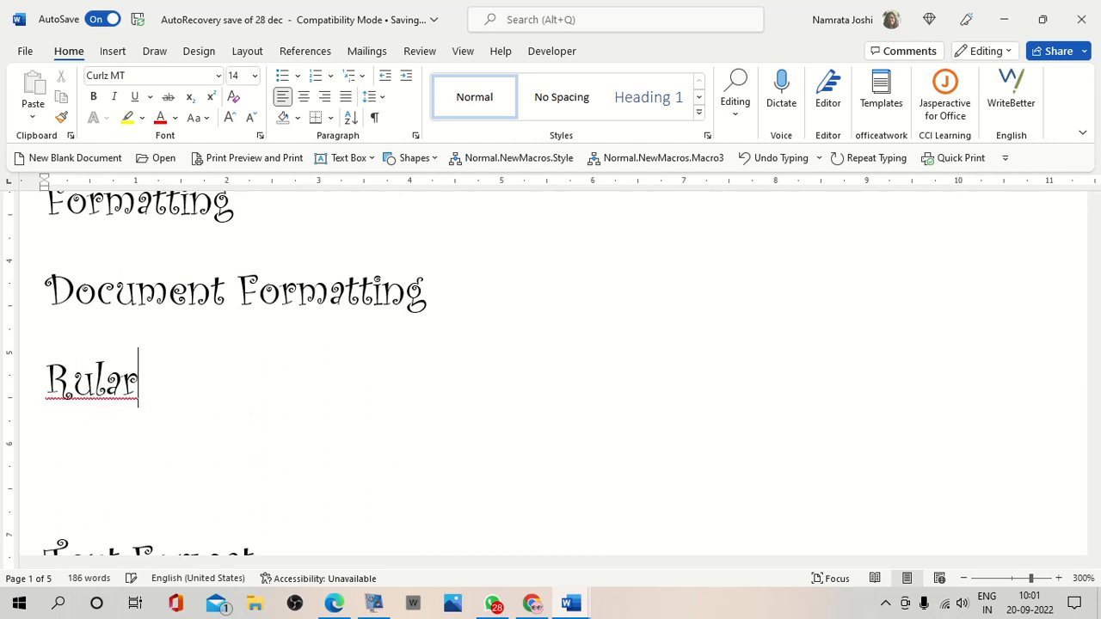
pyautogui.write('er')
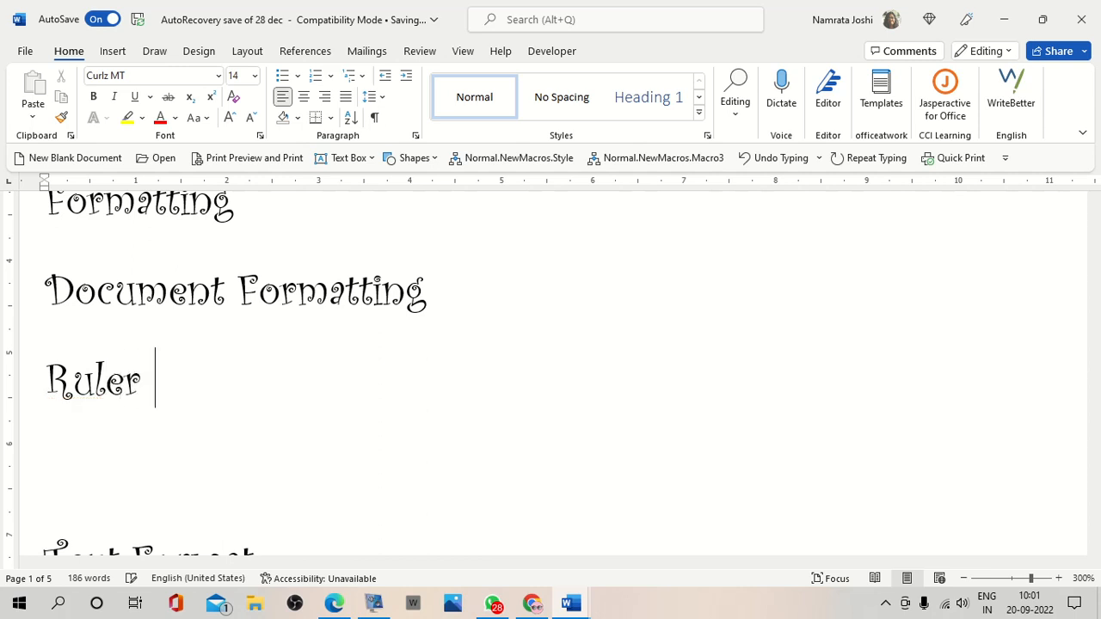
# Extend the "Ruler" line with a right arrow symbol followed by "use of indent".
pyautogui.press('BackSpace')
pyautogui.write('--> ')
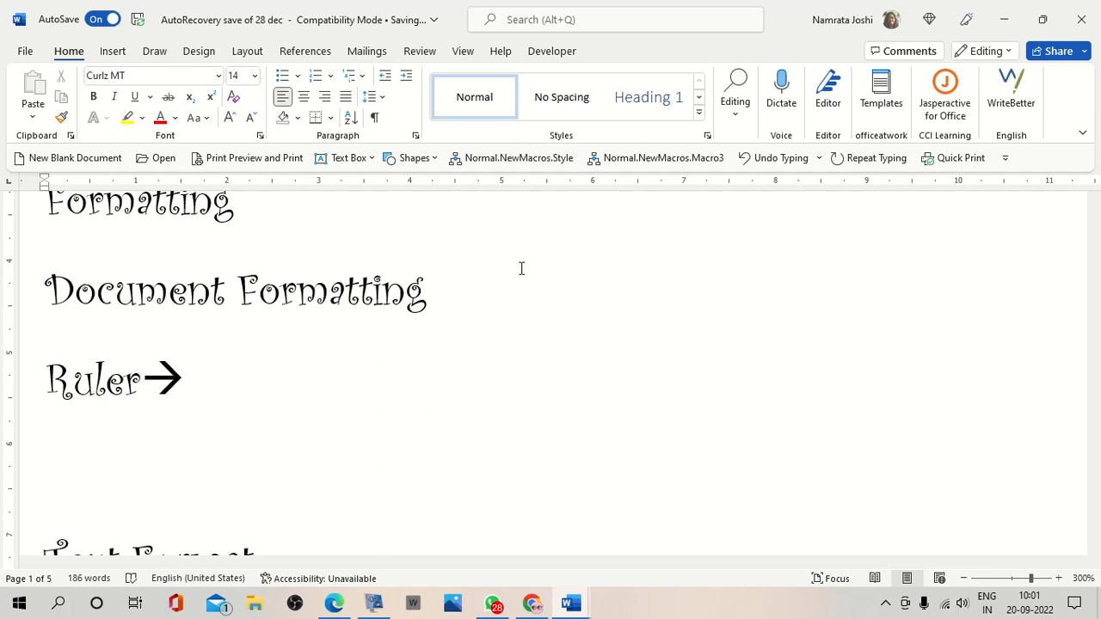
pyautogui.write('use of in')
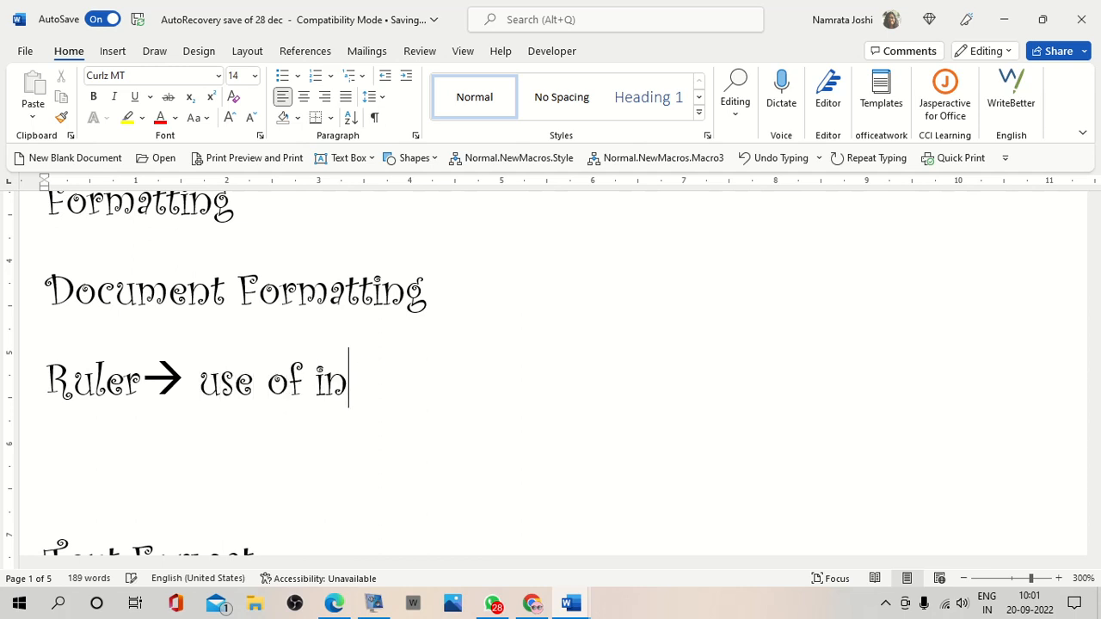
pyautogui.write('dent')
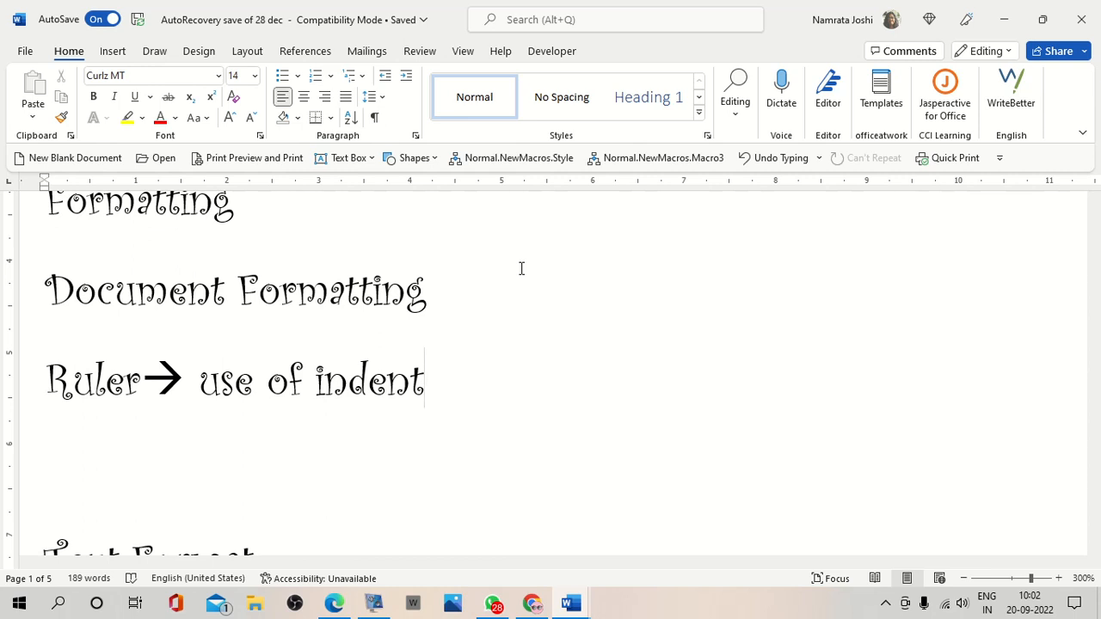
pyautogui.write(',')
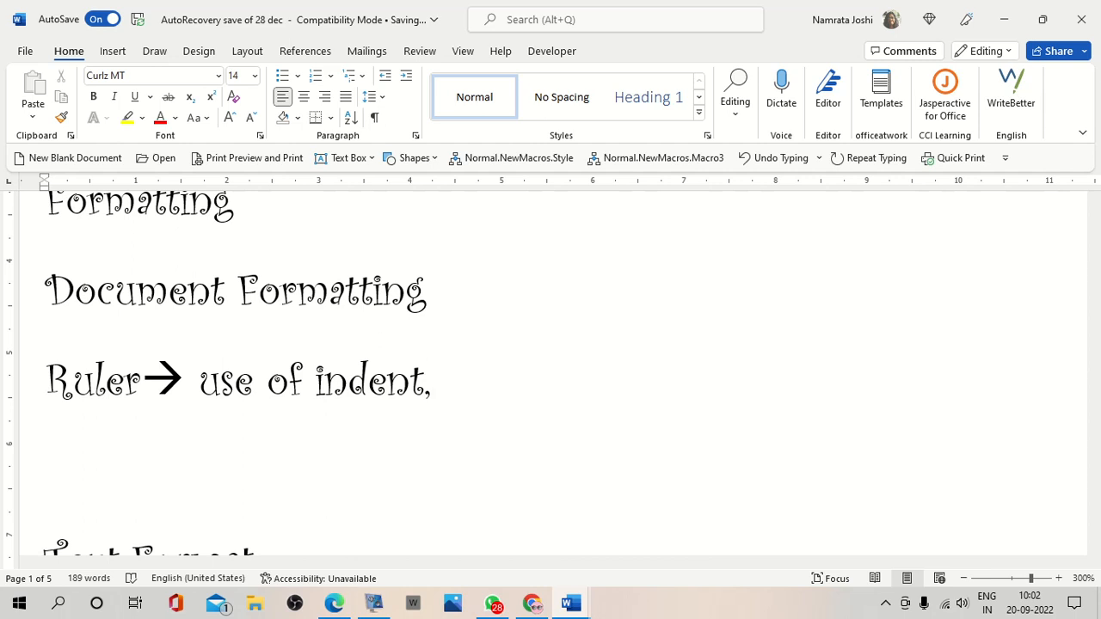
pyautogui.press('BackSpace')
pyautogui.press('BackSpace')
# Add a new line below the Ruler entry reading "Page setup:- page size, Margins".
pyautogui.press('Return')
pyautogui.write('Page setup')
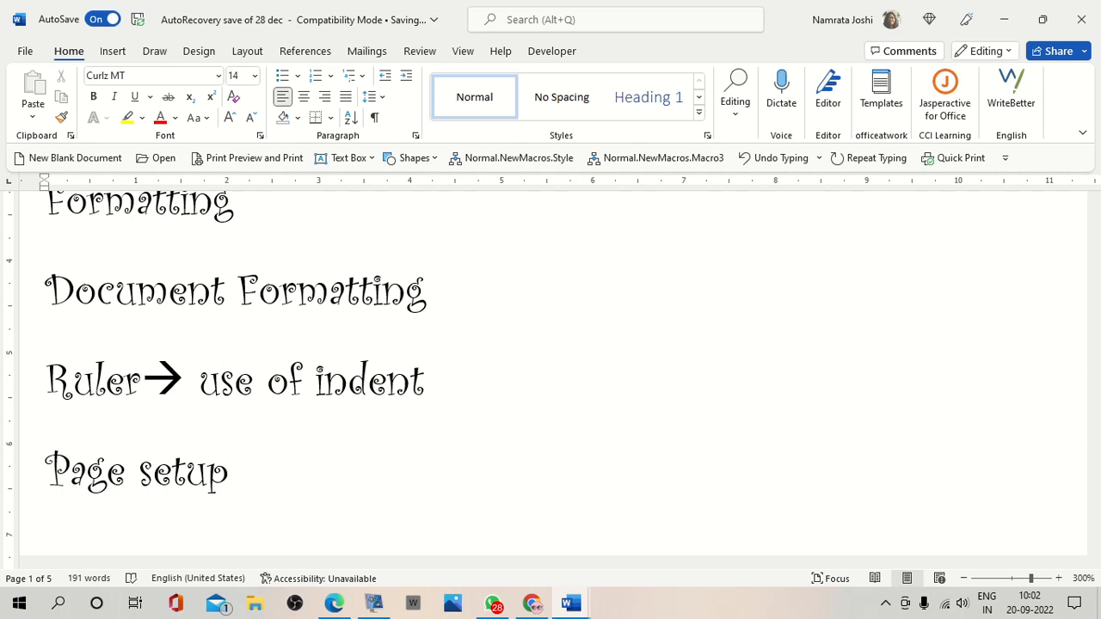
pyautogui.write(':- ')
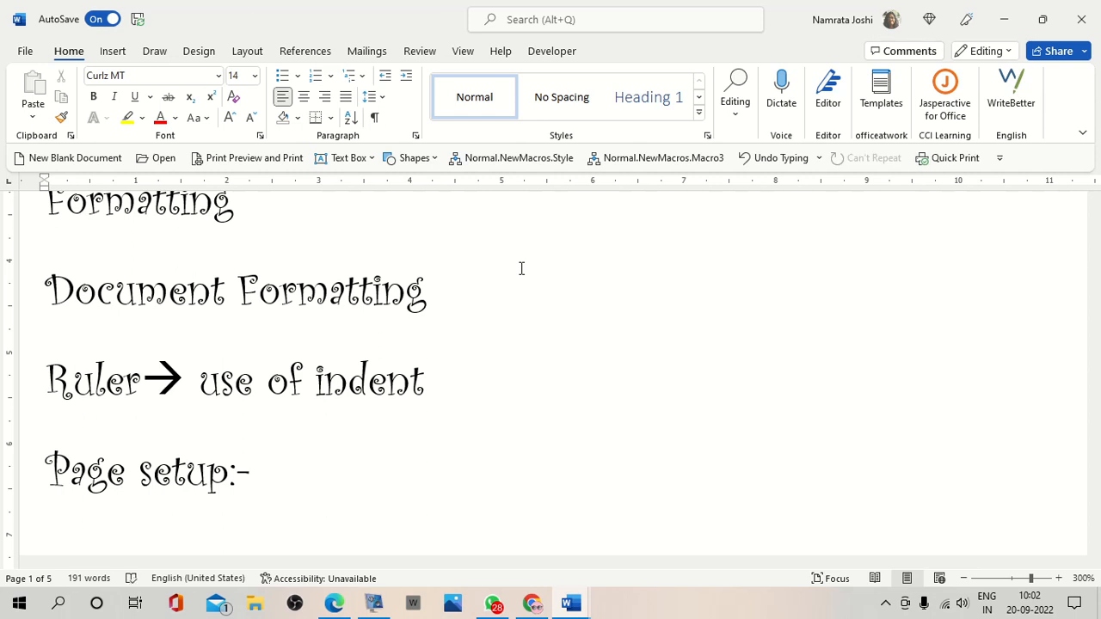
pyautogui.write('page si')
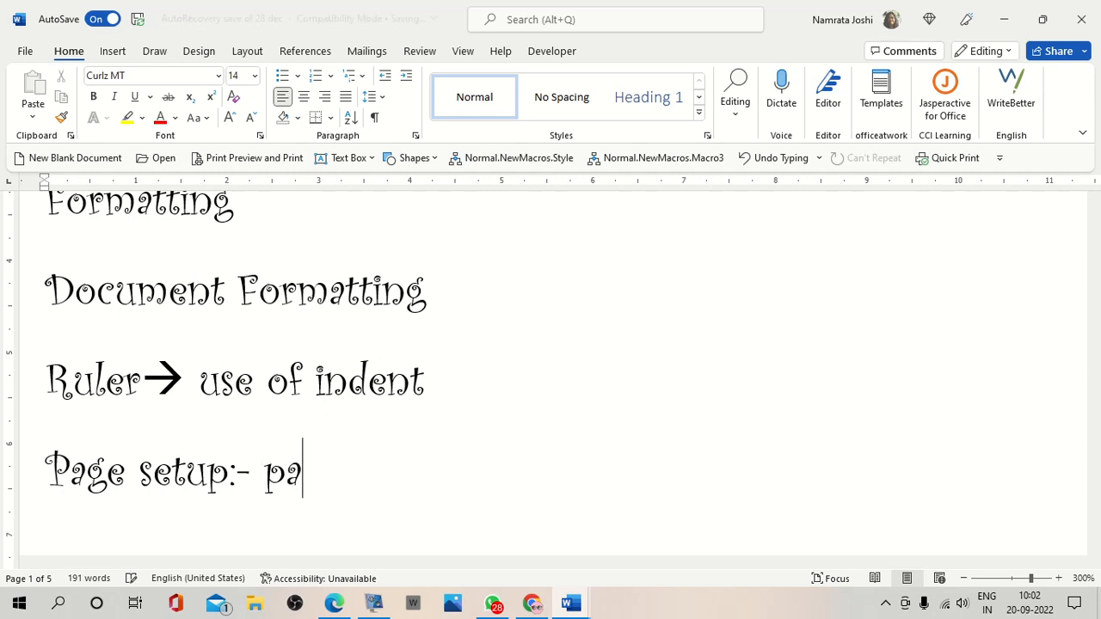
pyautogui.write('ze')
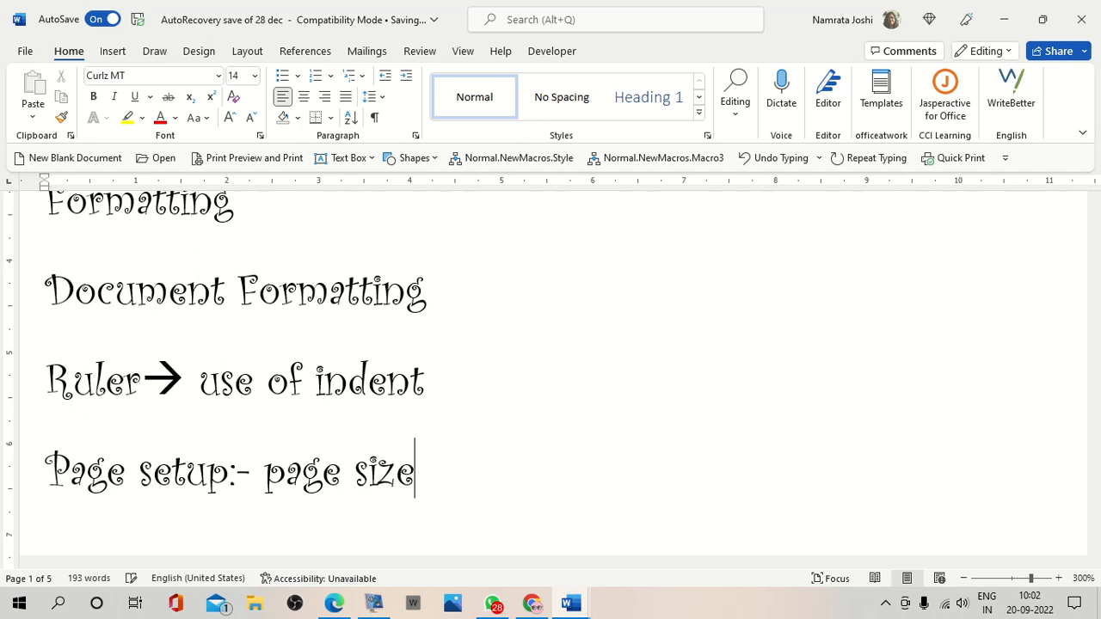
pyautogui.write(', Margin')
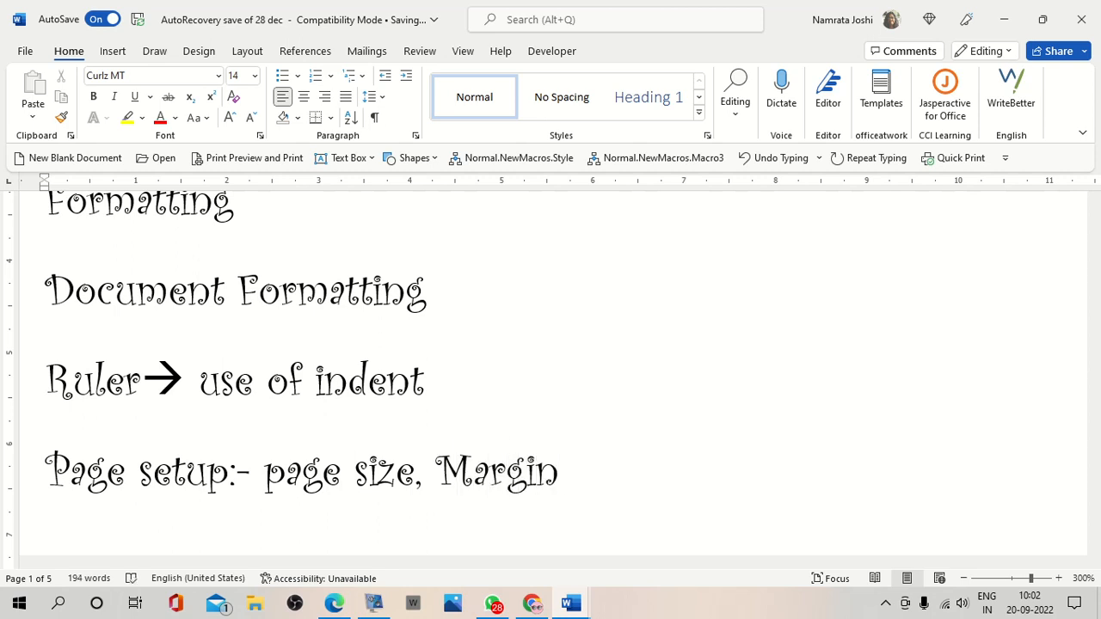
pyautogui.write('s')
# Continue the "Page setup" line with ", Page orientation, Columns in a page".
pyautogui.write(',')
pyautogui.write('Page ')
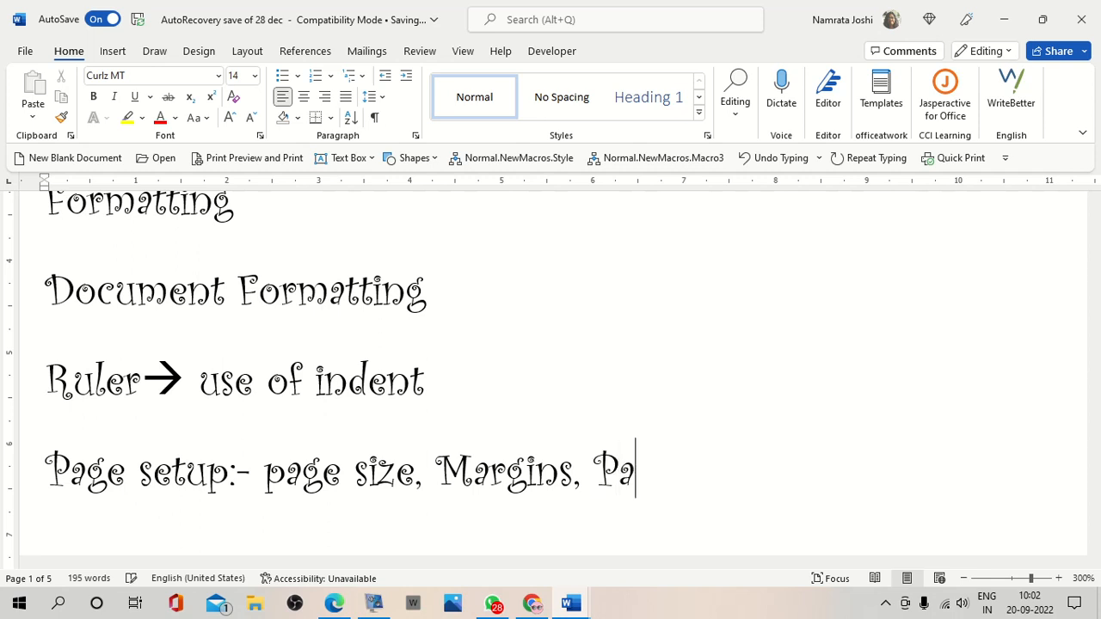
pyautogui.write('ori')
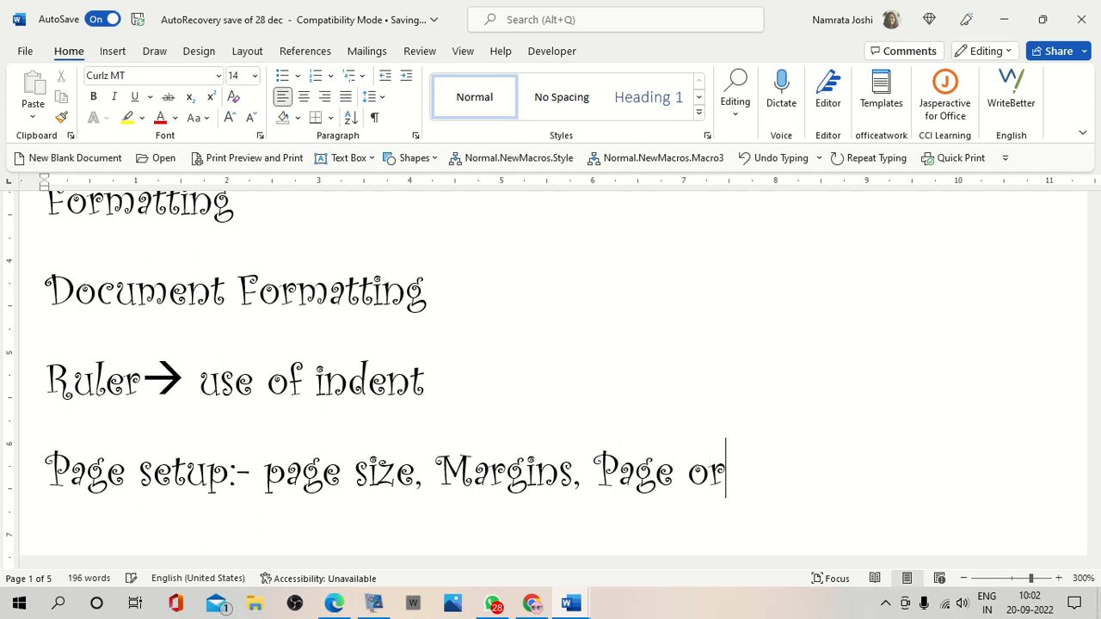
pyautogui.write('nt')
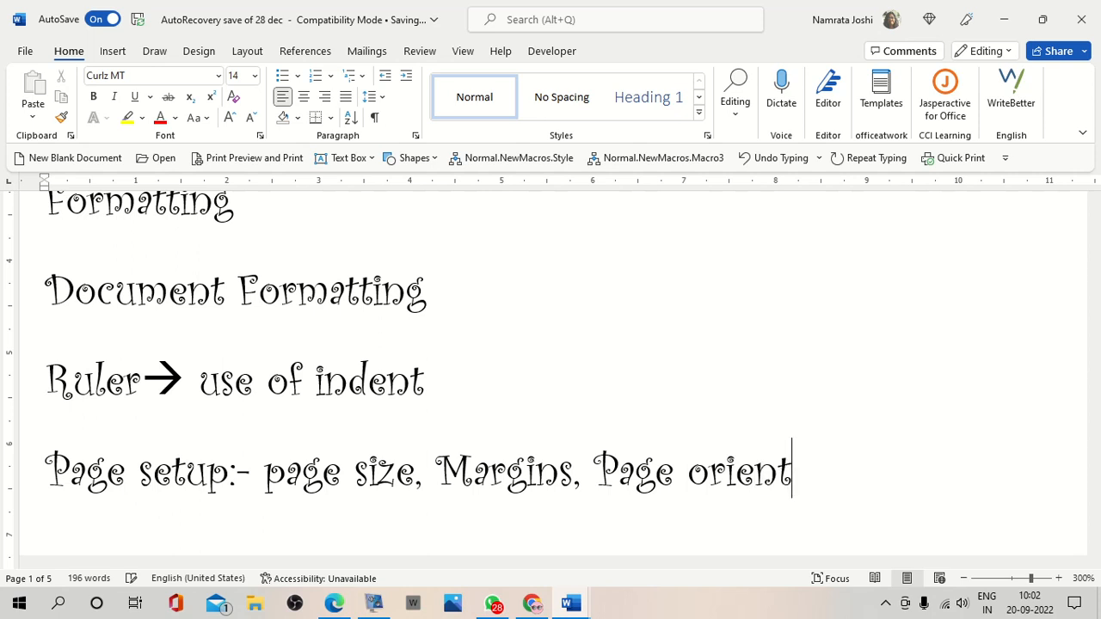
pyautogui.write('ation,')
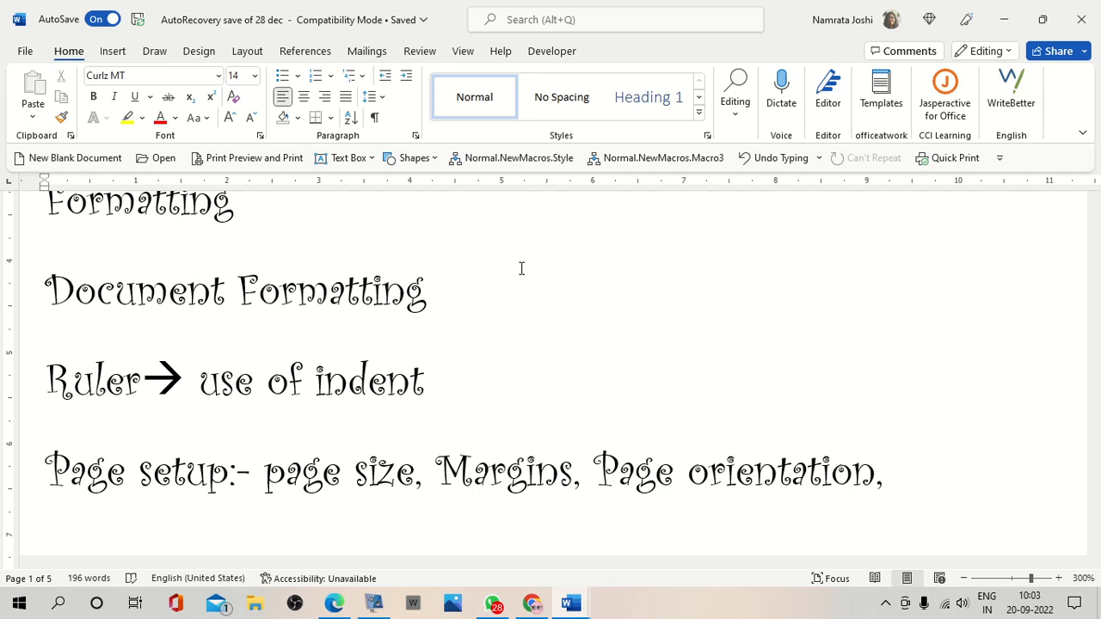
pyautogui.write('Co')
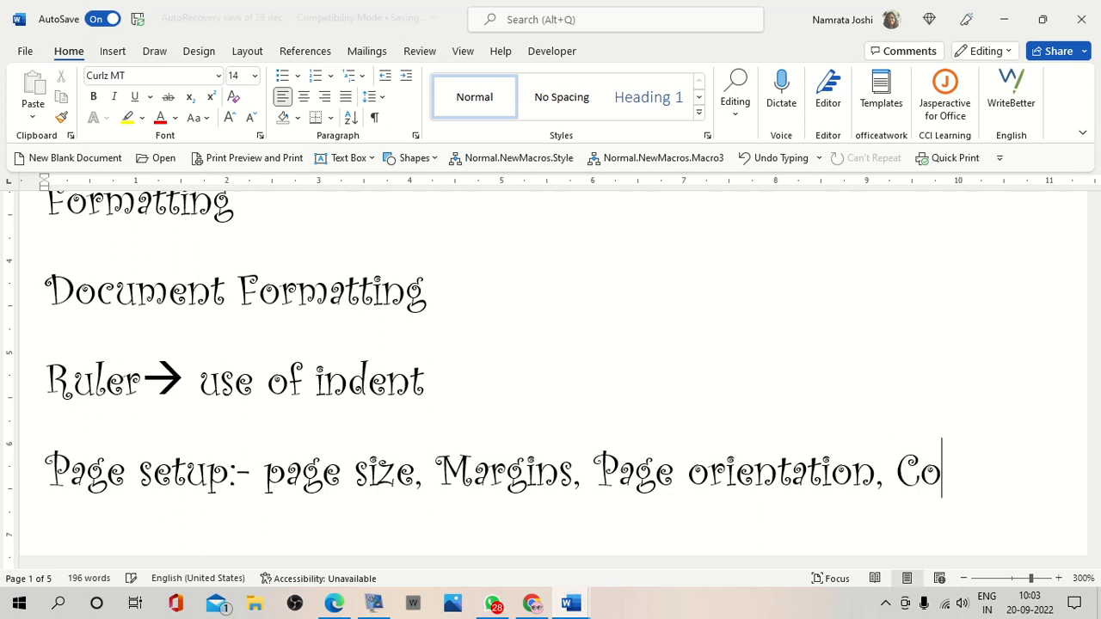
pyautogui.write('lumn')
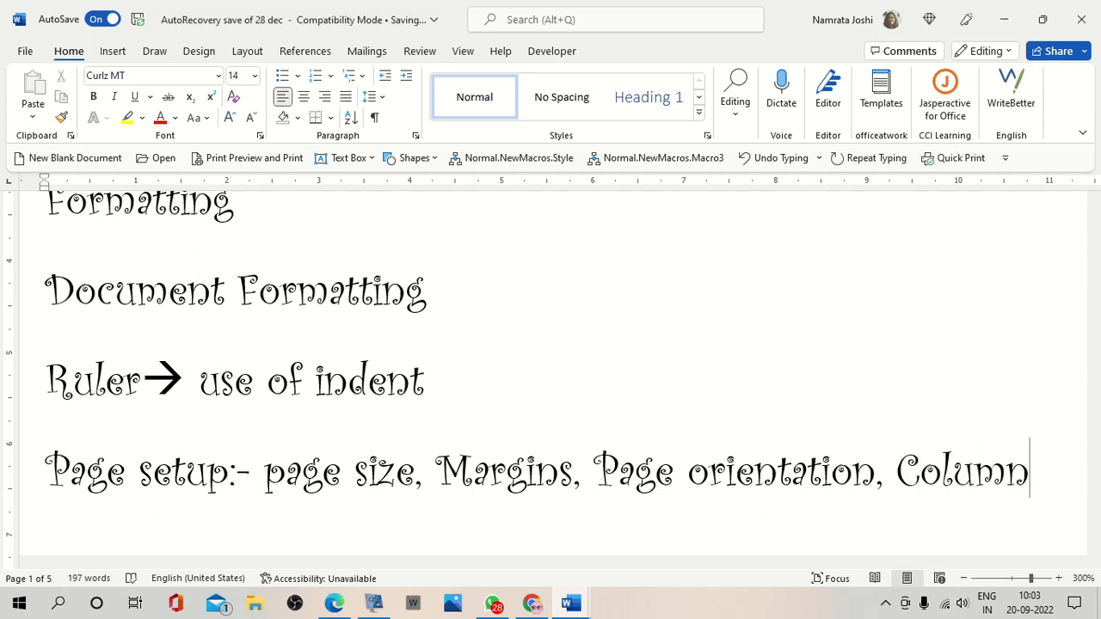
pyautogui.write('s in a')
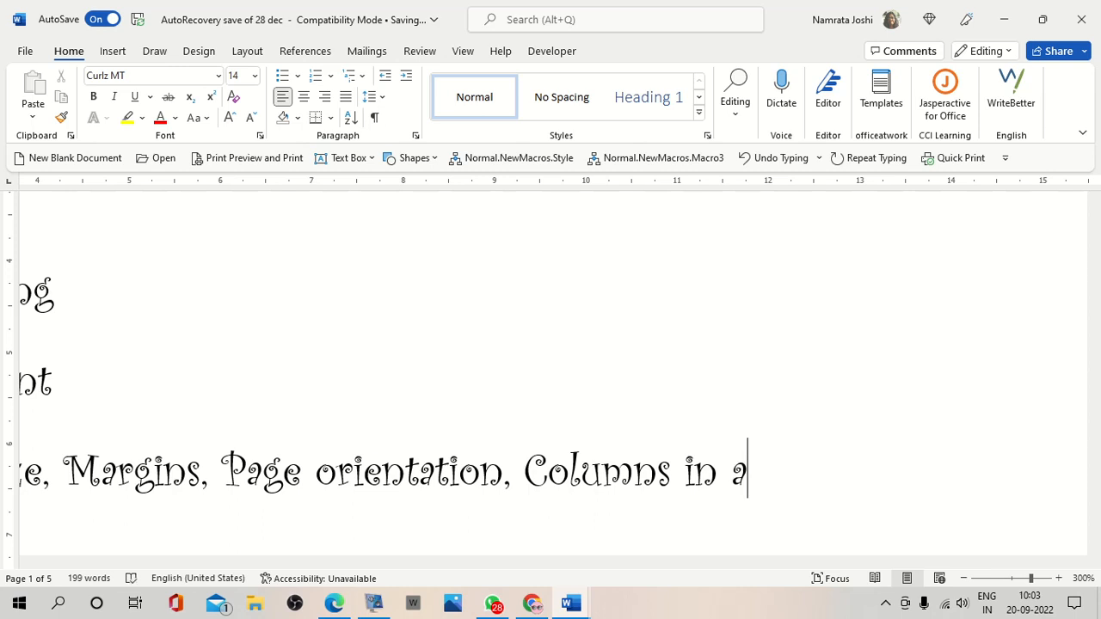
pyautogui.write(' page')
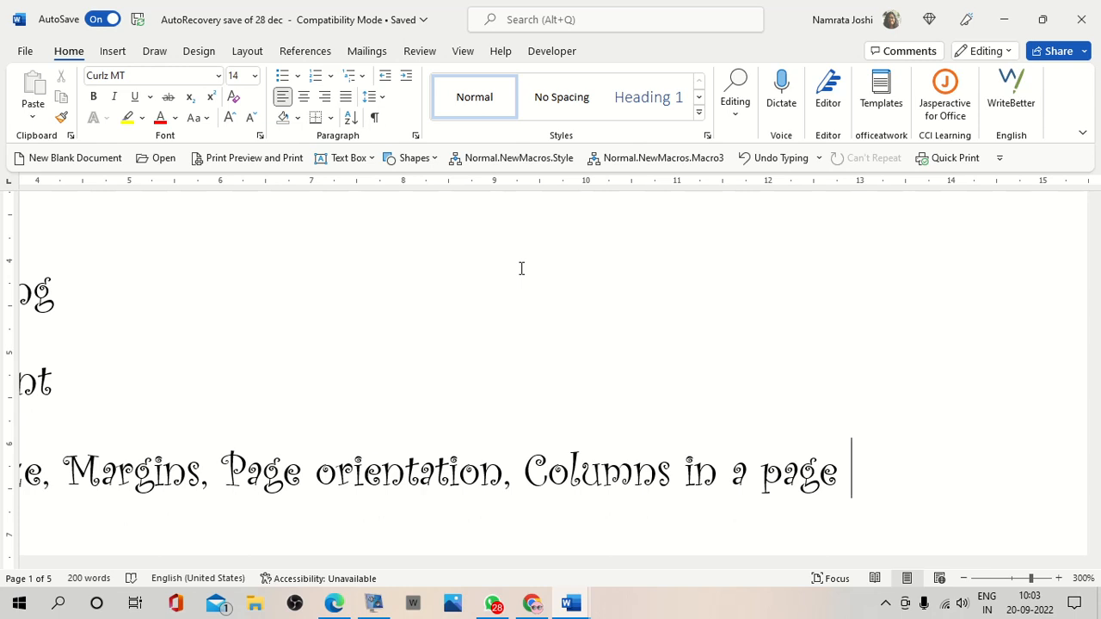
# Complete the "Page setup" line by adding "and more settings." after "Columns in a page".
pyautogui.write('and ')
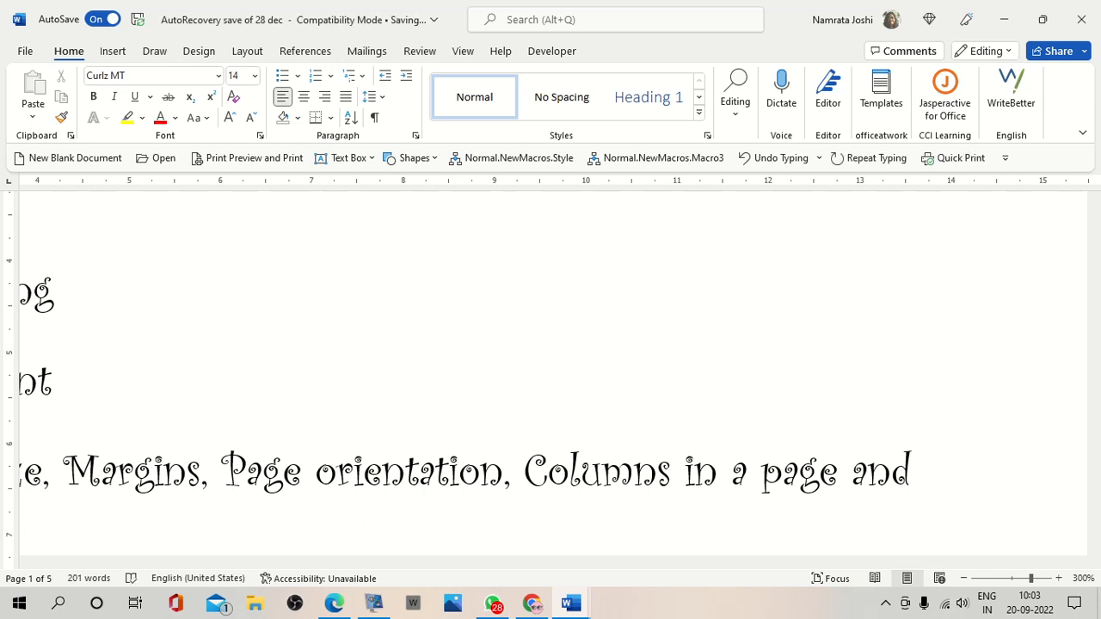
pyautogui.write('mN')
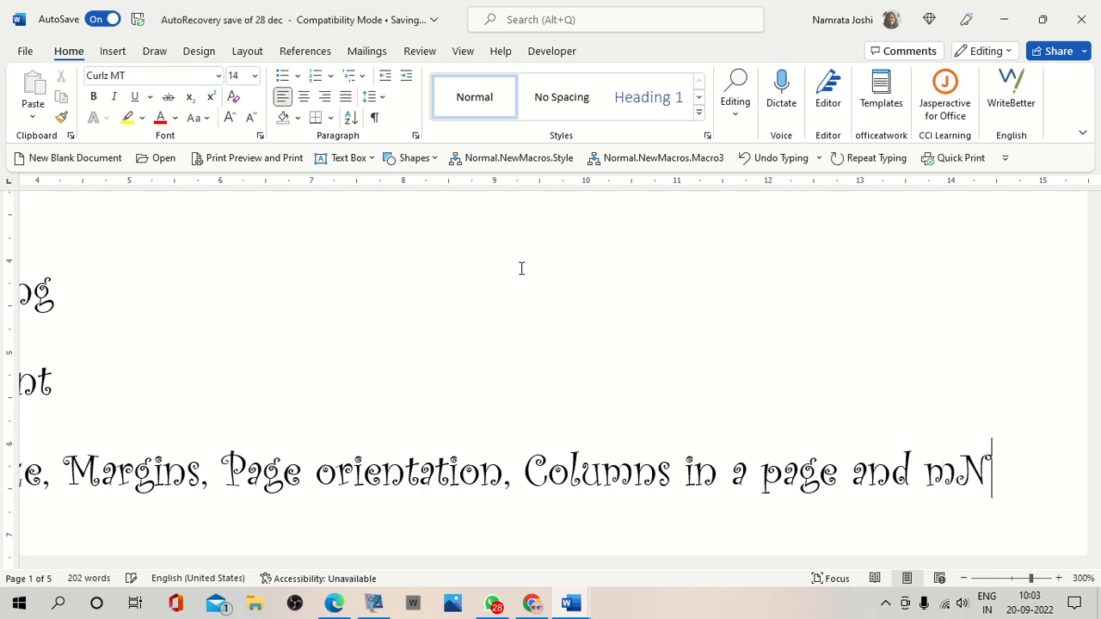
pyautogui.press('BackSpace')
pyautogui.press('BackSpace')
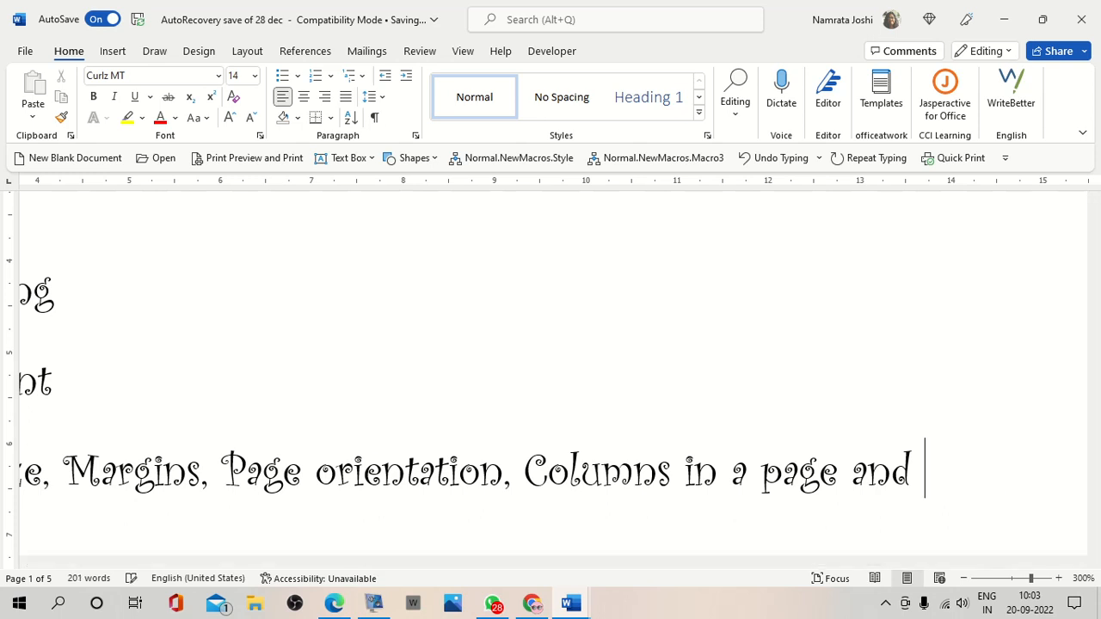
pyautogui.write('more ')
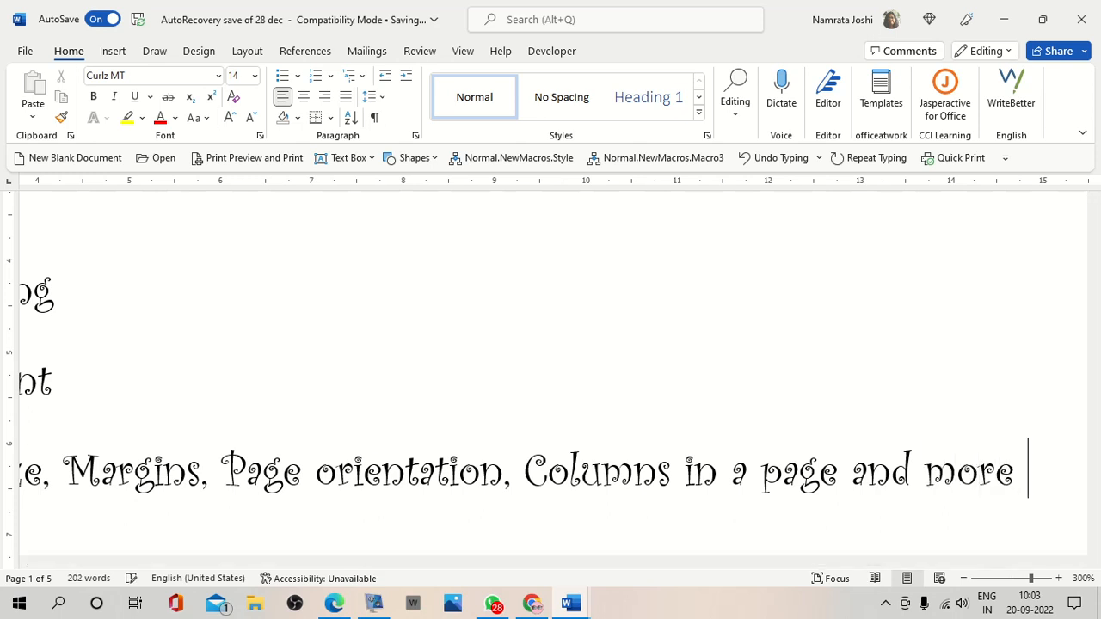
pyautogui.write('settings.')
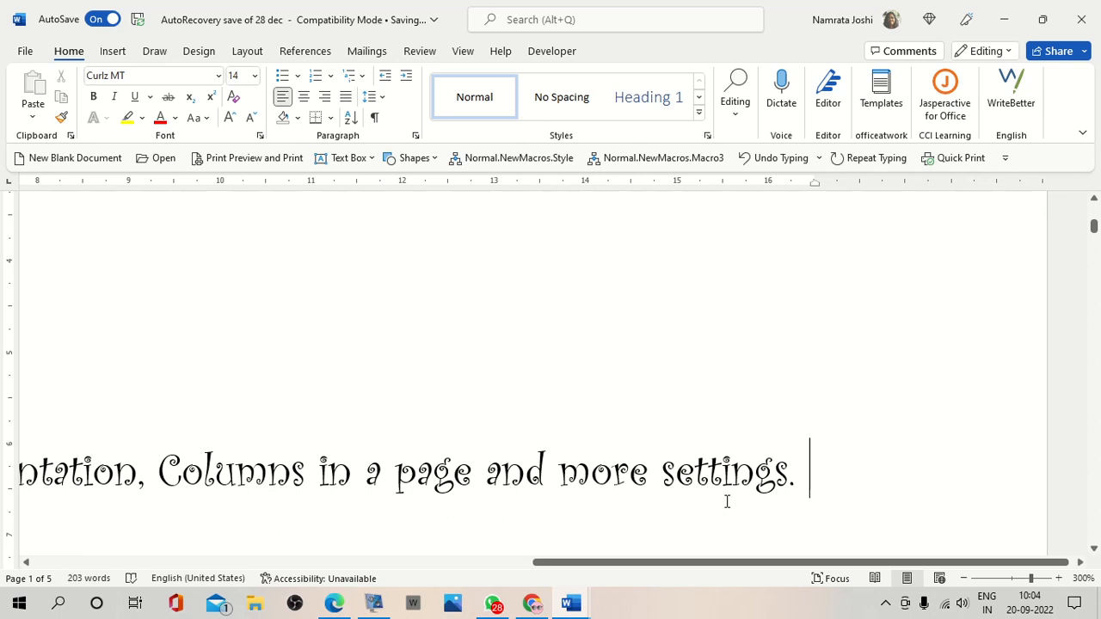
# Add a new line reading "Page color or background" directly below the "Page setup" line.
pyautogui.moveTo(736, 566); pyautogui.dragTo(323, 519)
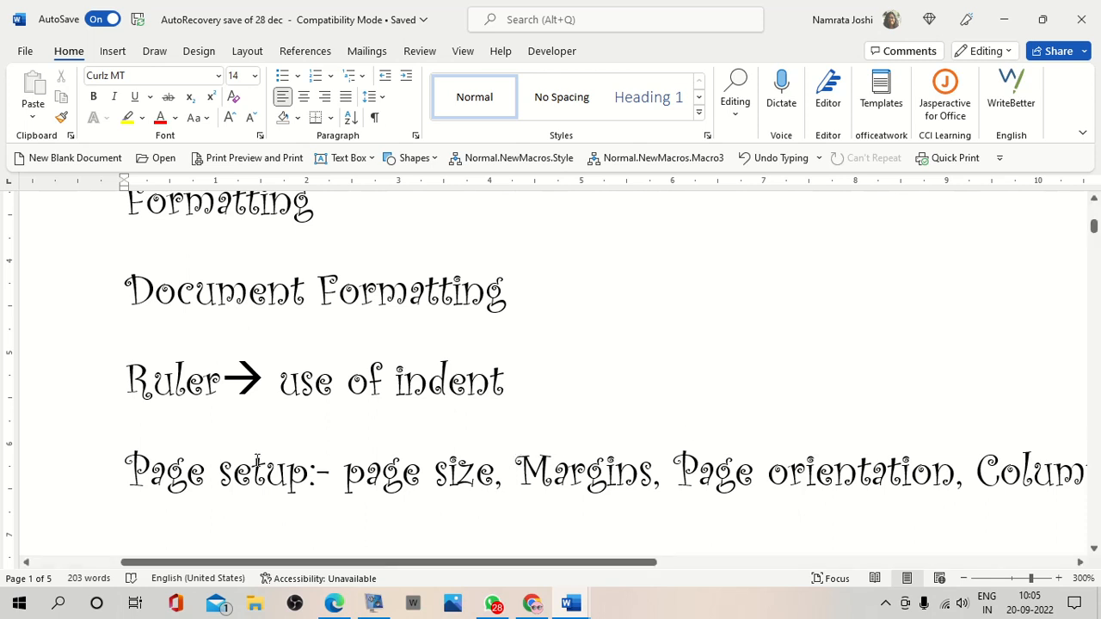
pyautogui.click(272, 512)
pyautogui.hscroll(5, 977, 471)
pyautogui.press('Right')
pyautogui.press('Right')
pyautogui.press('Right')
pyautogui.press('Right')
pyautogui.press('Right')
pyautogui.press('Right')
pyautogui.press('Right')
pyautogui.press('Right')
pyautogui.press('Right')
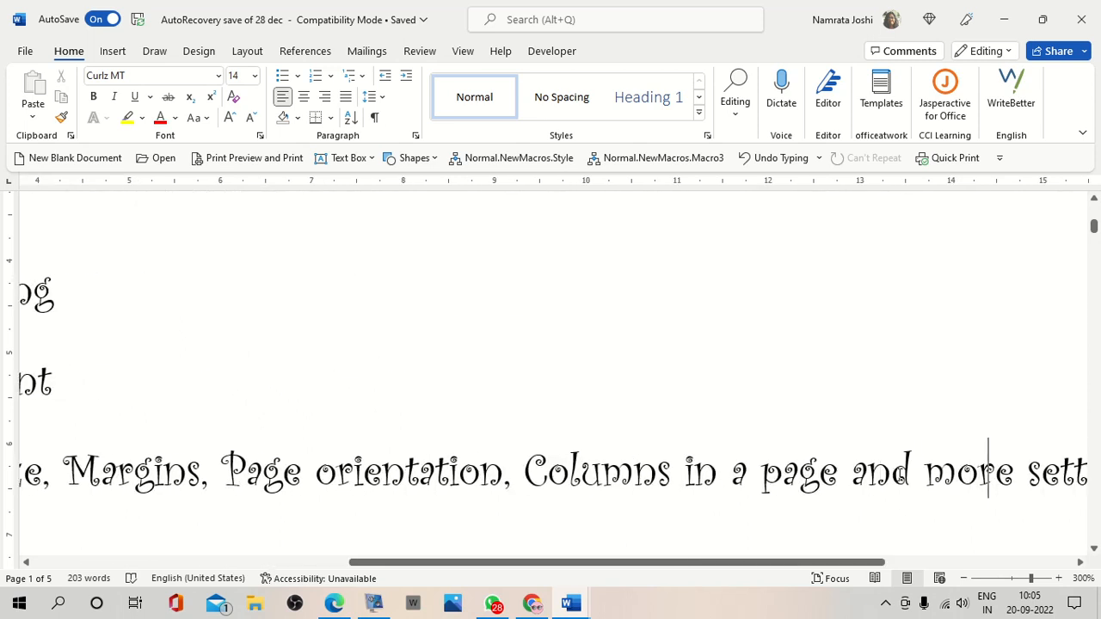
pyautogui.press('Right')
pyautogui.press('Right')
pyautogui.press('Right')
pyautogui.press('Right')
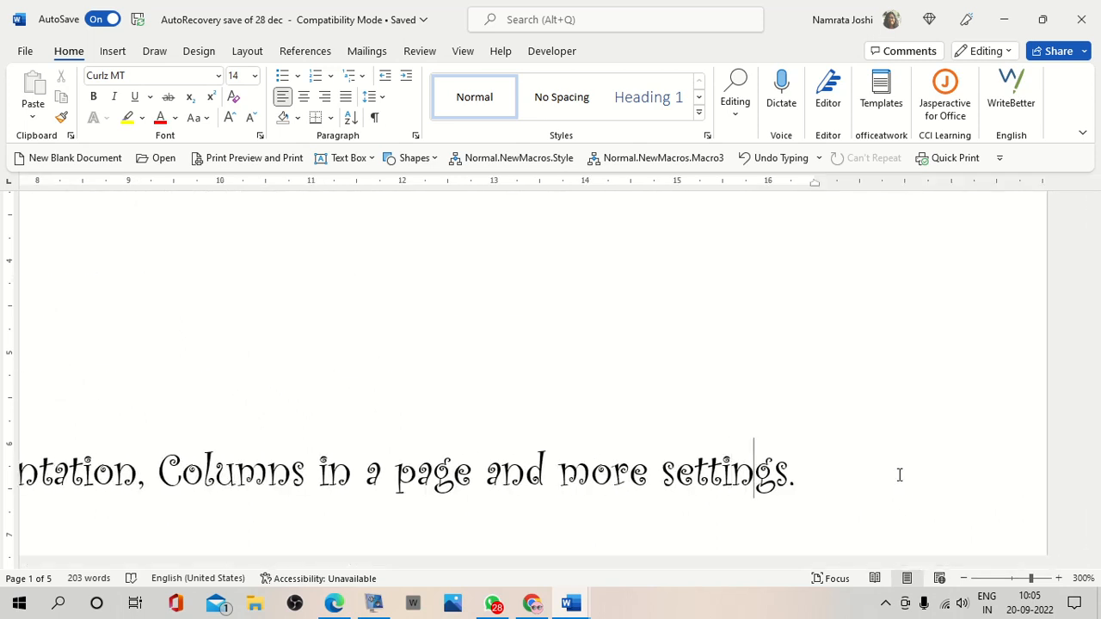
pyautogui.press('Return')
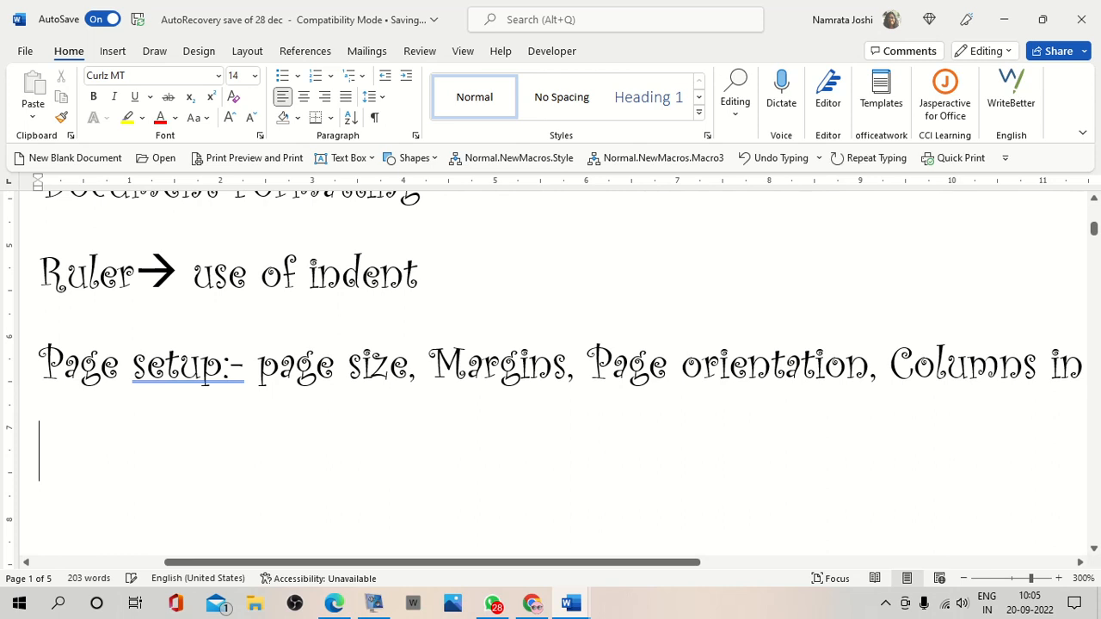
pyautogui.press('Delete')
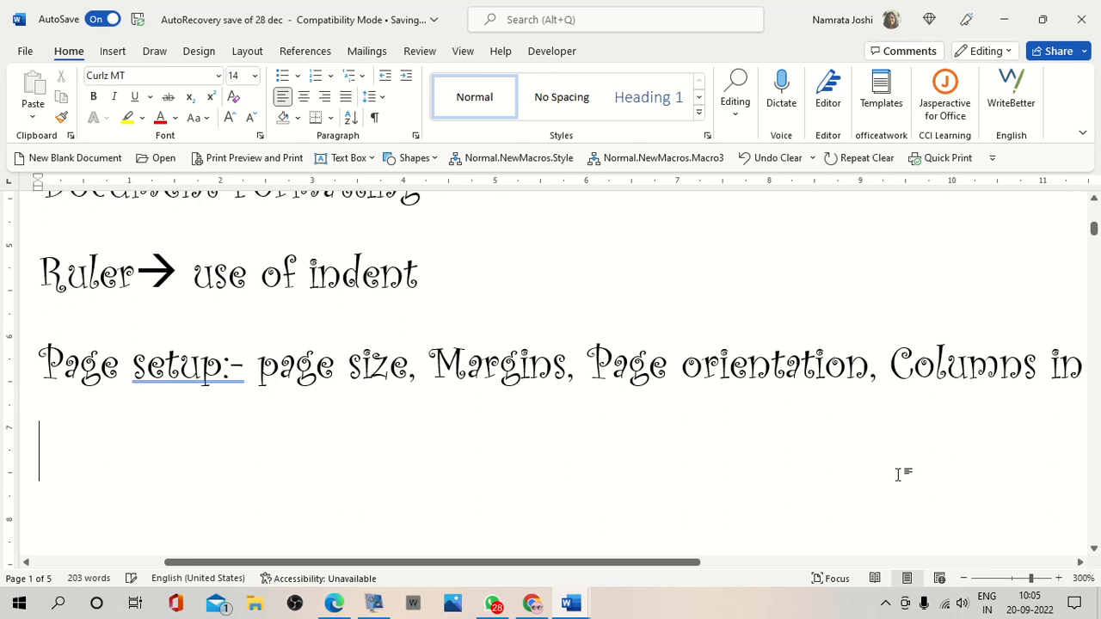
pyautogui.write('Page')
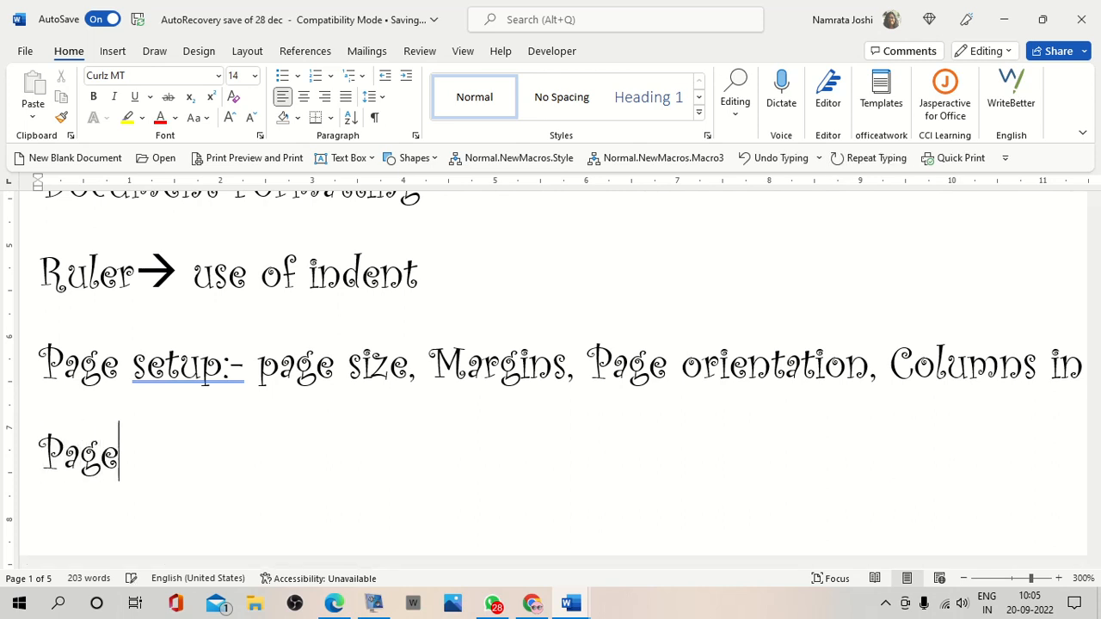
pyautogui.write(' color')
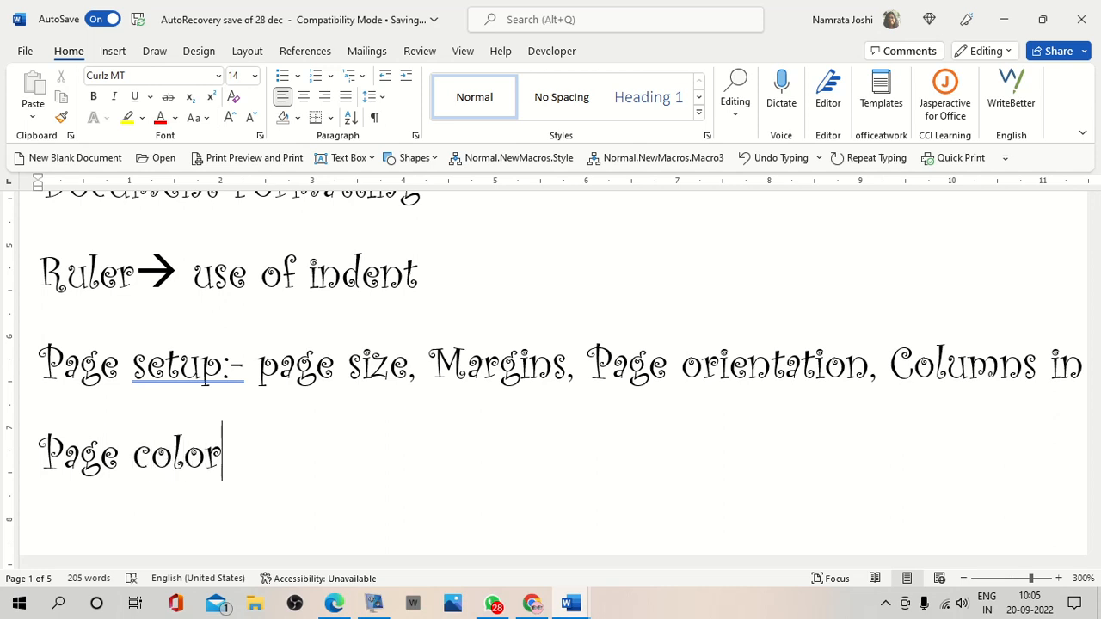
pyautogui.write(' or back')
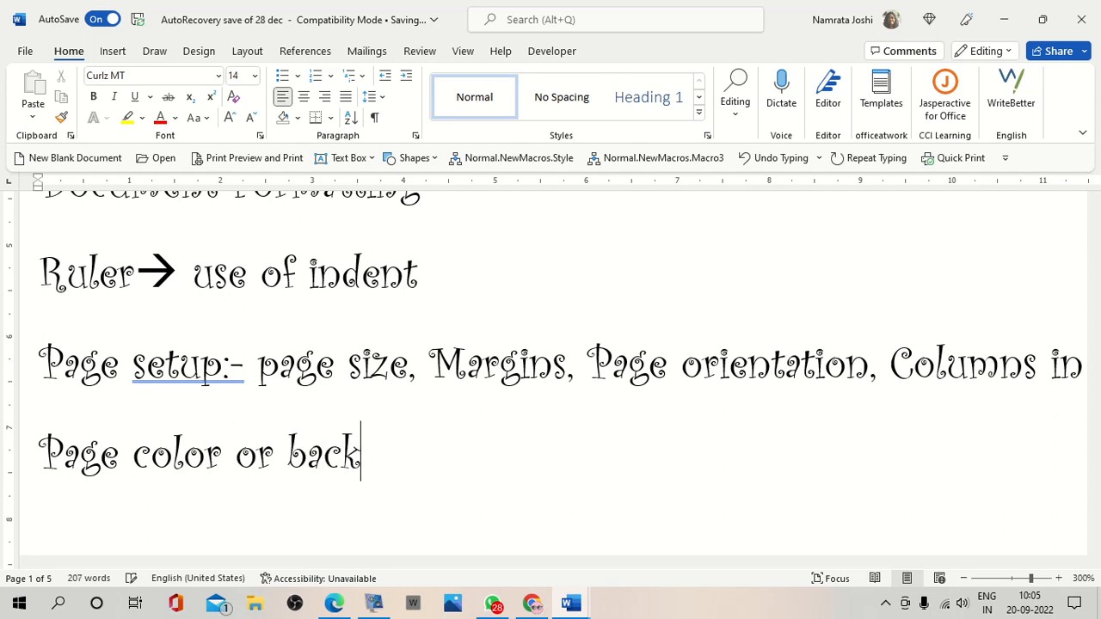
pyautogui.write('ground')
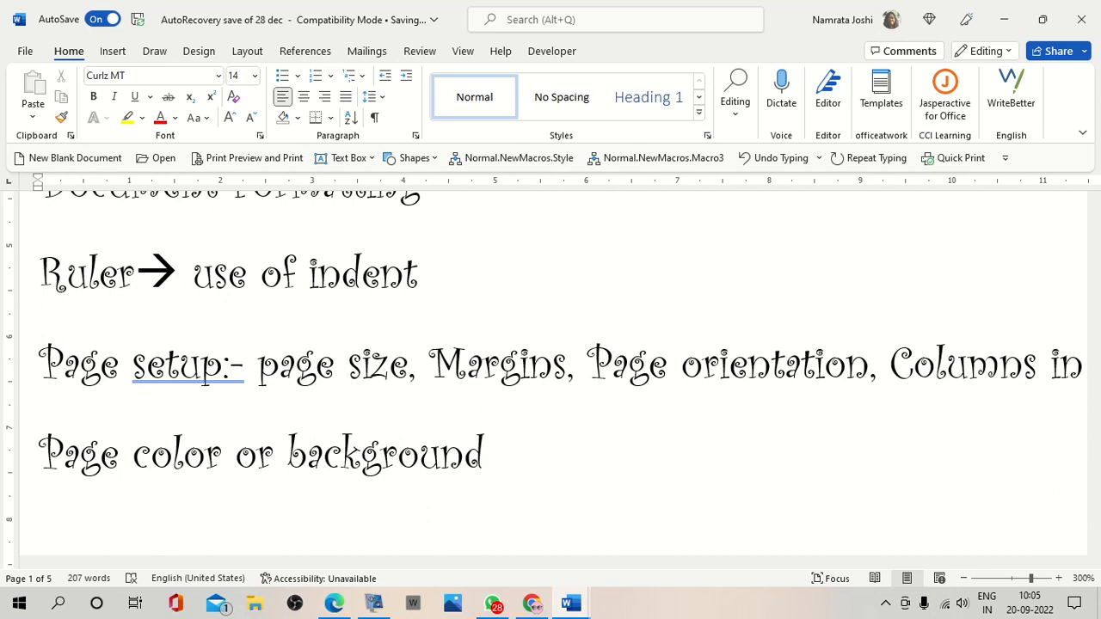
# Add a new line reading "Water mark" below the "Page color or background" line.
pyautogui.press('Return')
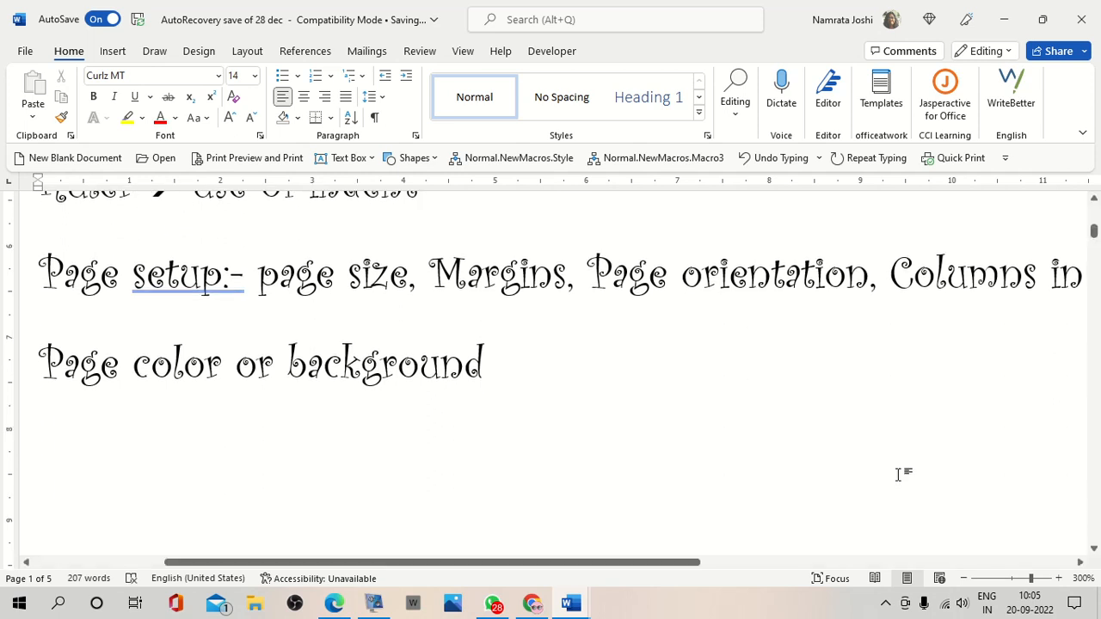
pyautogui.write('Water ')
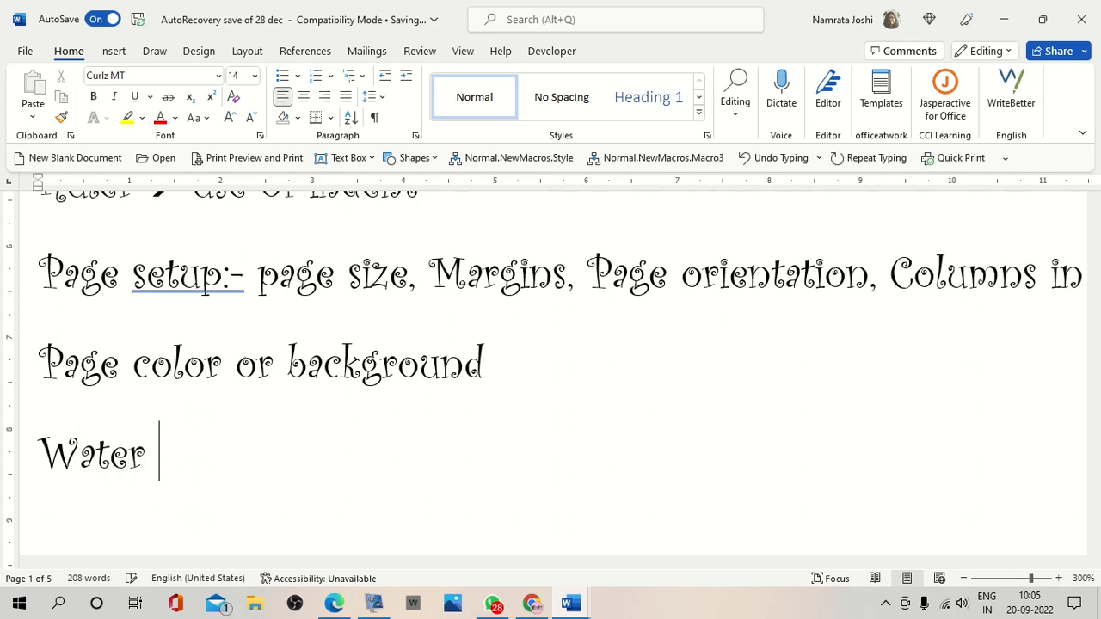
pyautogui.write('mark')
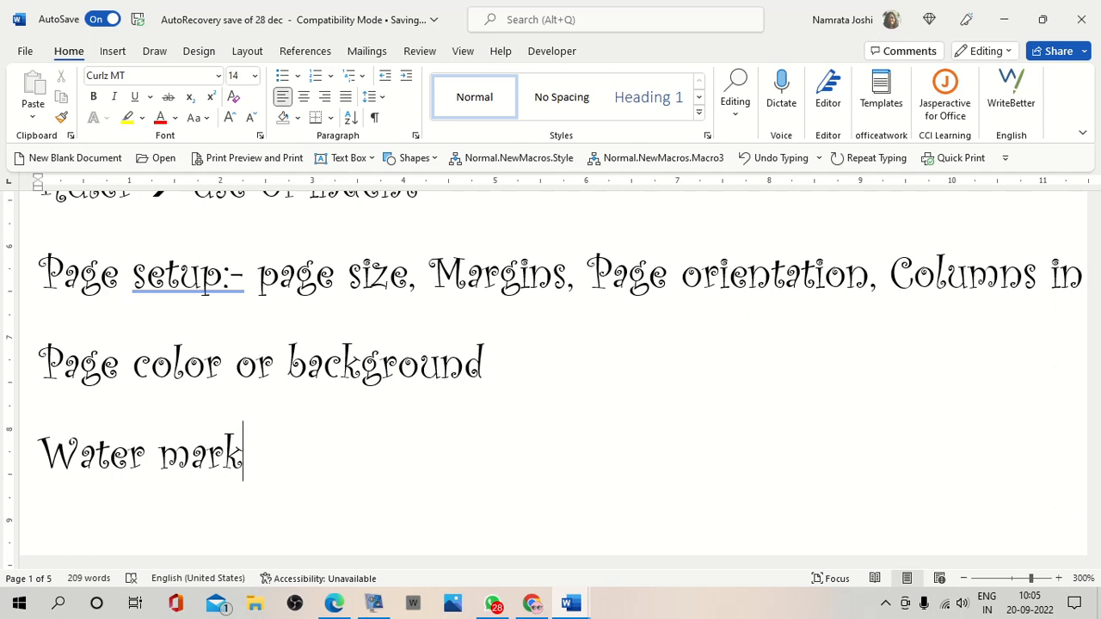
# Add a new line below "Water mark" reading "Paragraph setting: - Indentation, paragraph spacing".
pyautogui.press('Return')
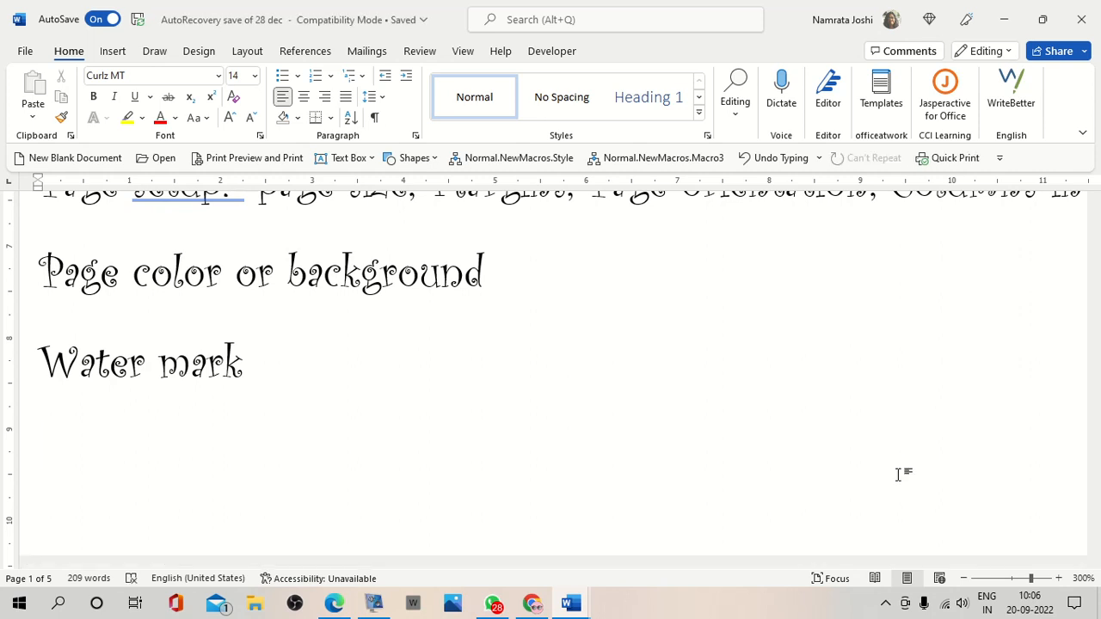
pyautogui.write('Paragraph')
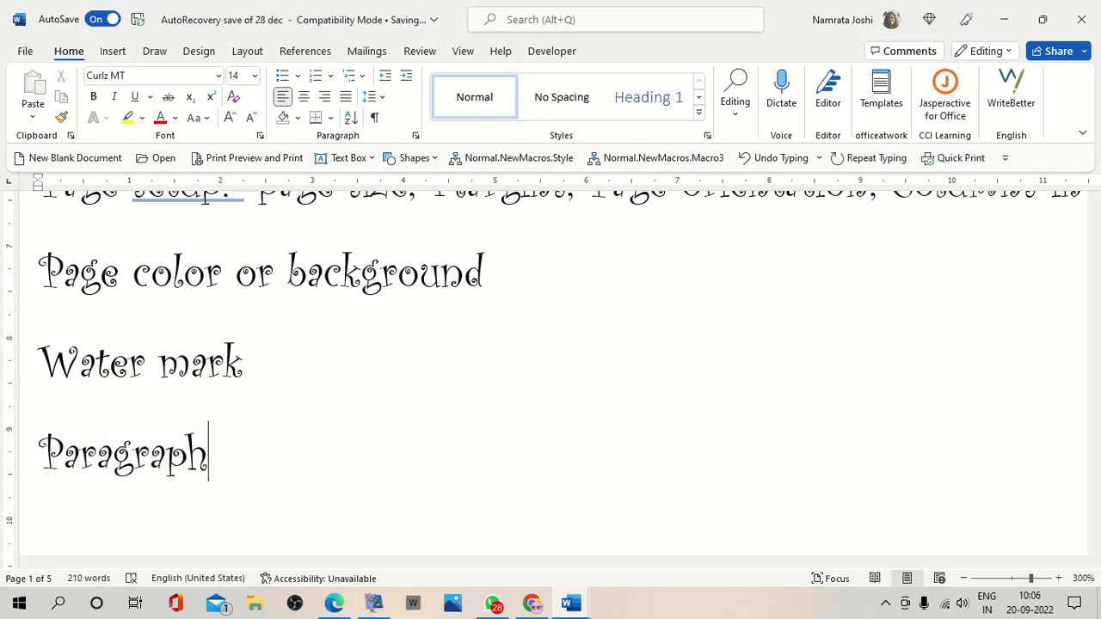
pyautogui.write('etting')
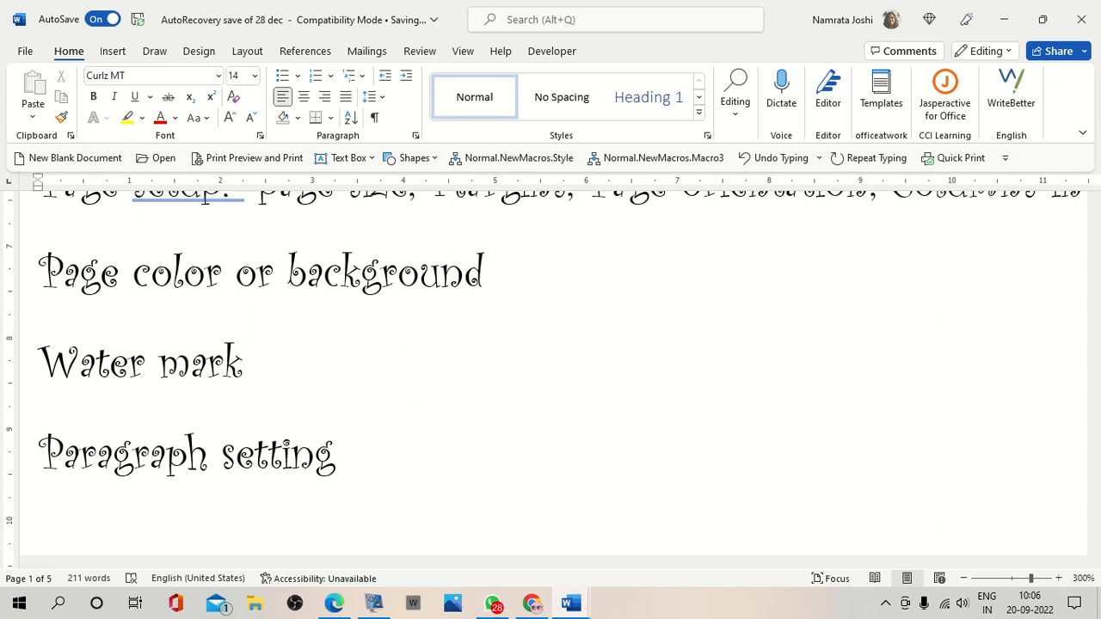
pyautogui.press('BackSpace')
pyautogui.write(': - Indentatin')
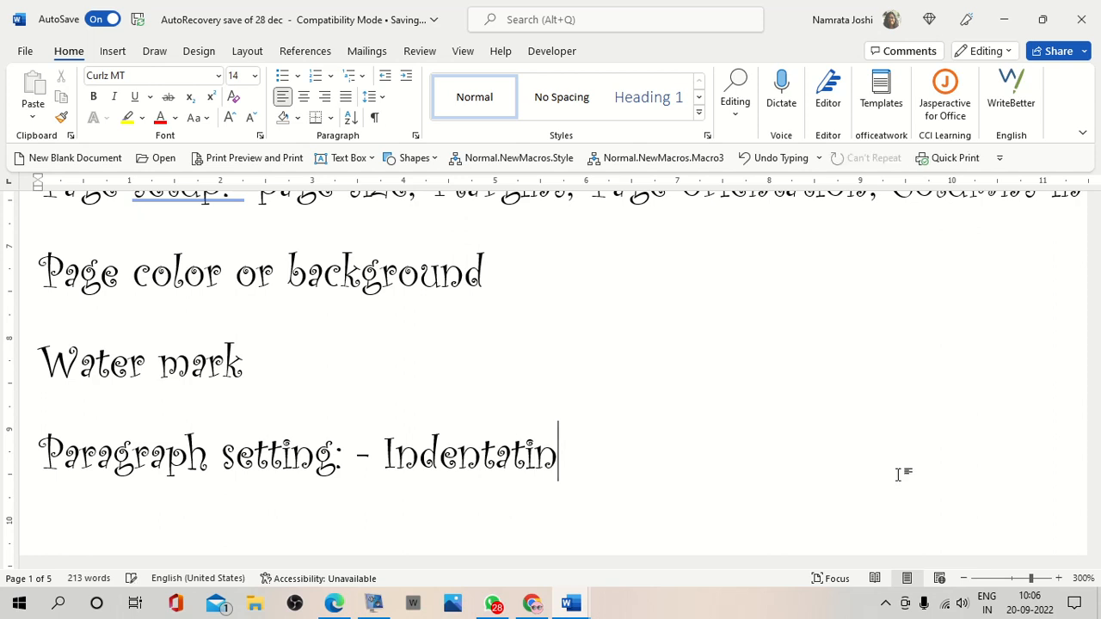
pyautogui.press('BackSpace')
pyautogui.write('on')
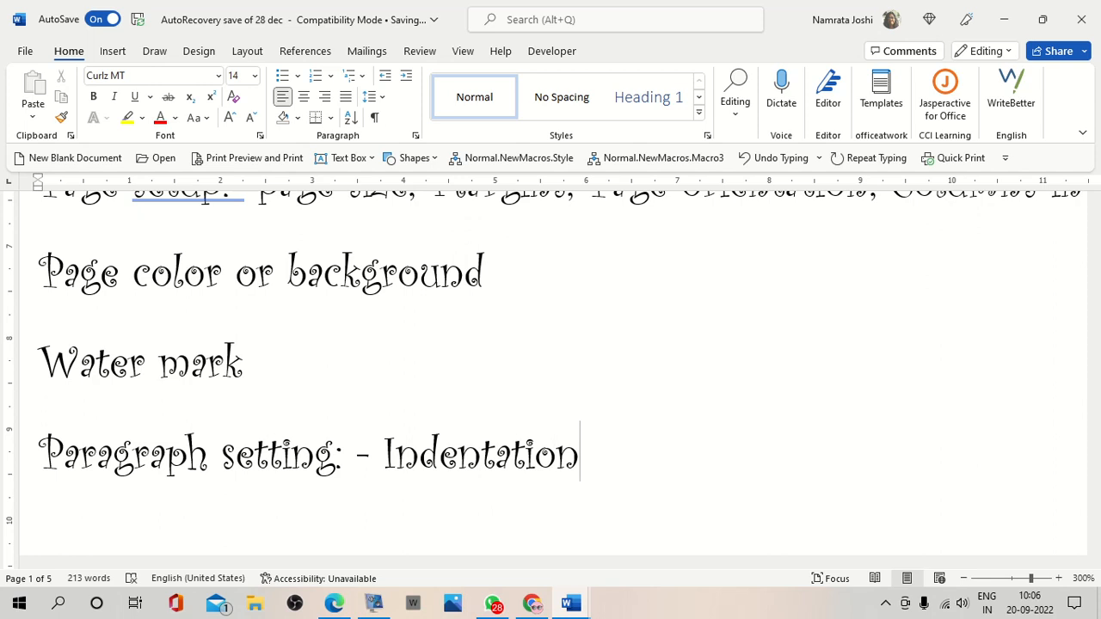
pyautogui.write(', para')
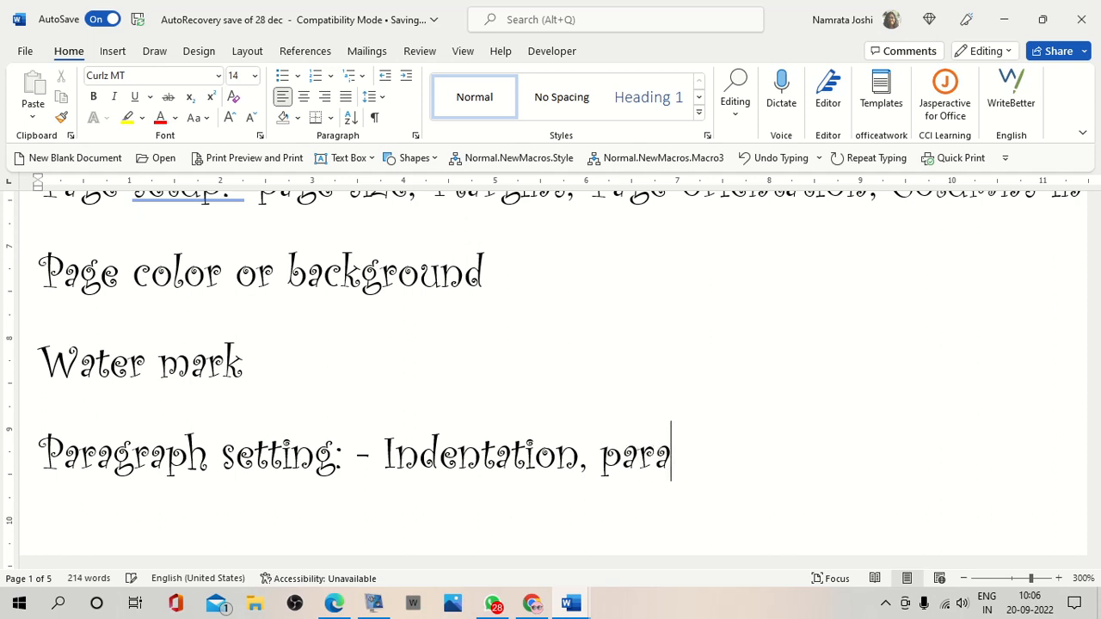
pyautogui.write('graph spacing')
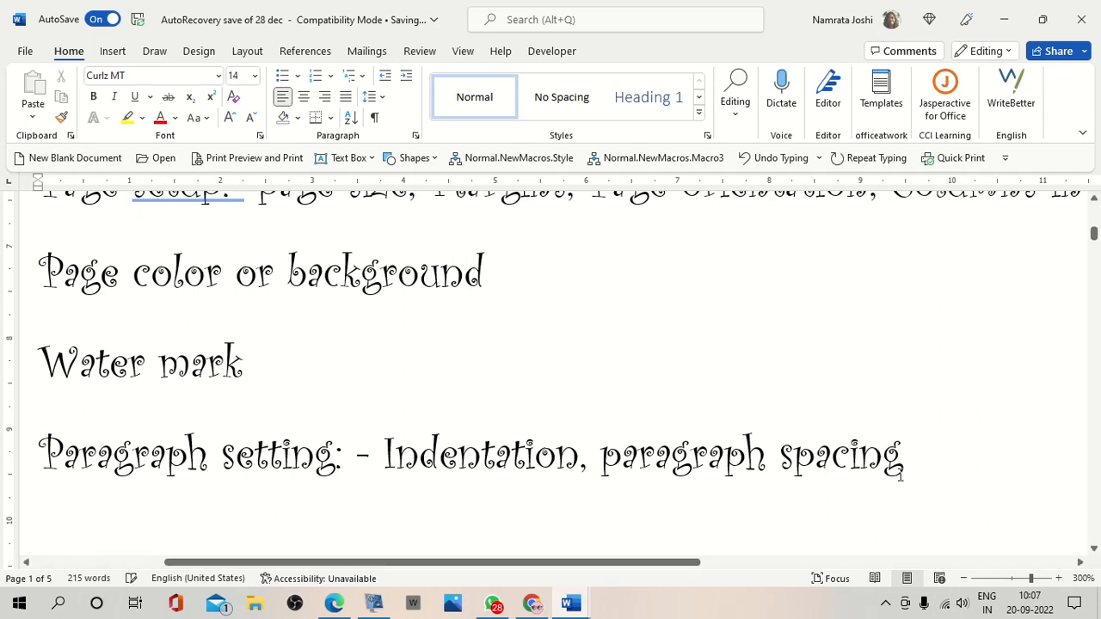
# Examine the page setup options for margins, paper size and columns without applying any of them.
pyautogui.moveTo(484, 563); pyautogui.dragTo(444, 568)
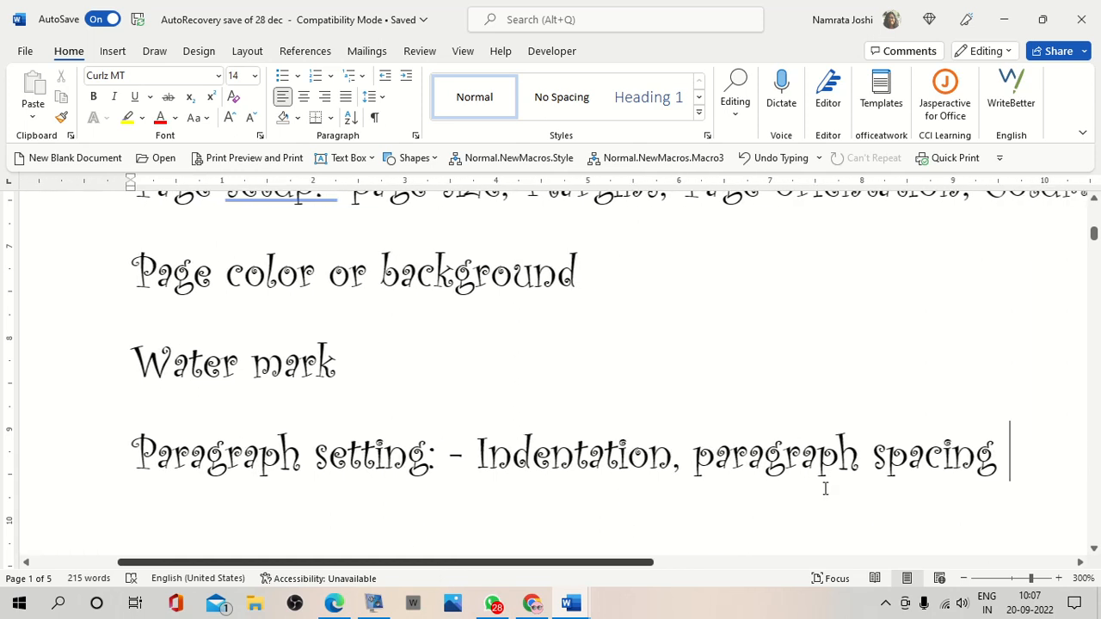
pyautogui.scroll(2, 894, 476)
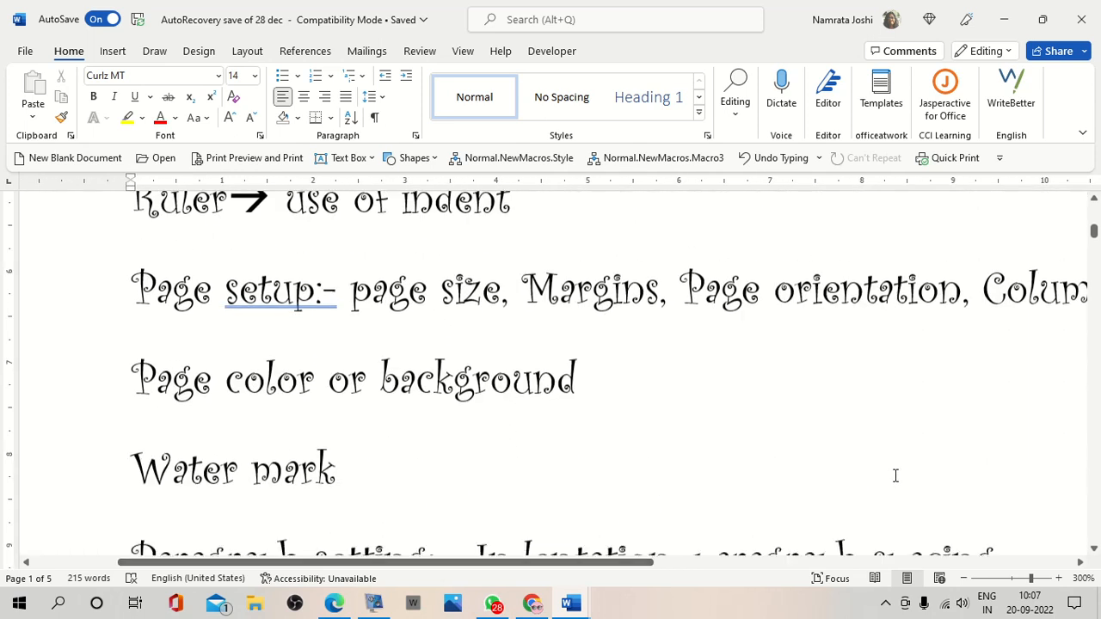
pyautogui.click(249, 53)
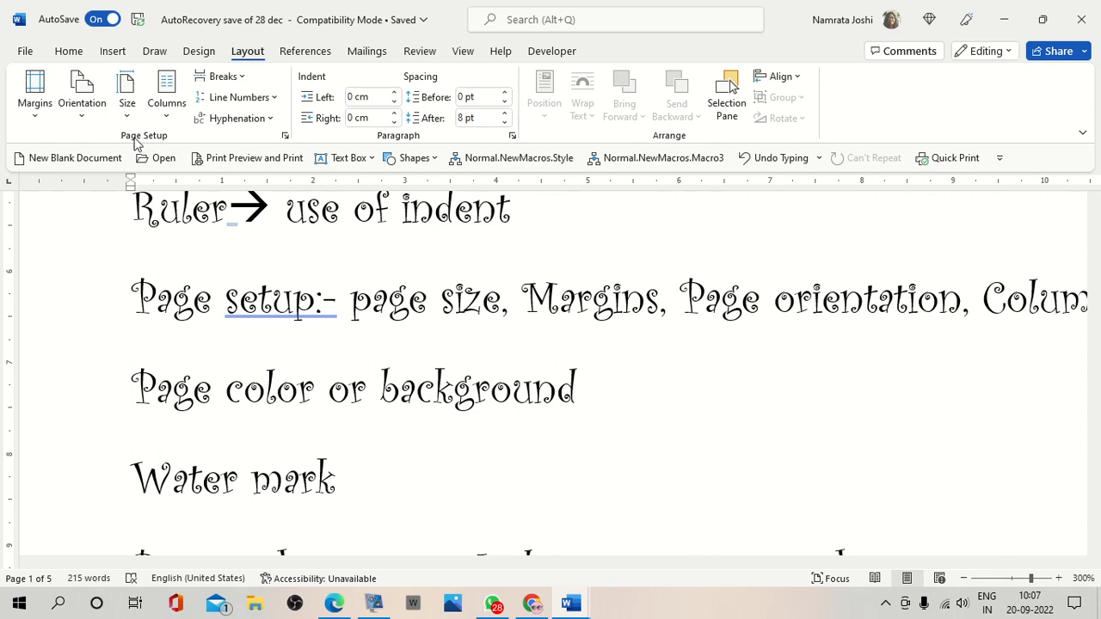
pyautogui.click(37, 124)
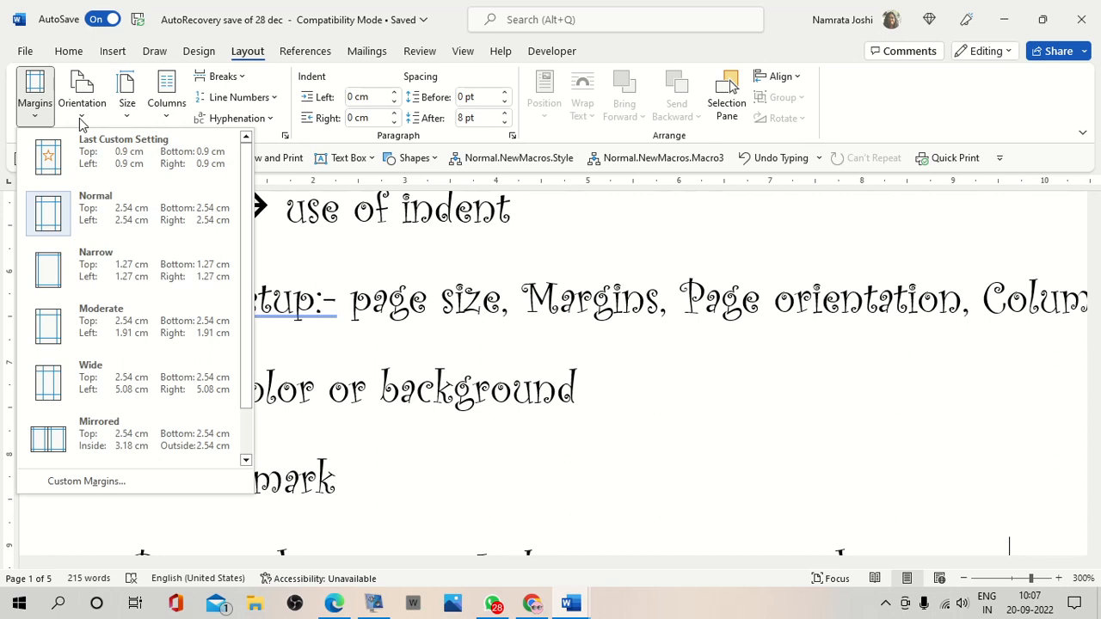
pyautogui.click(130, 123)
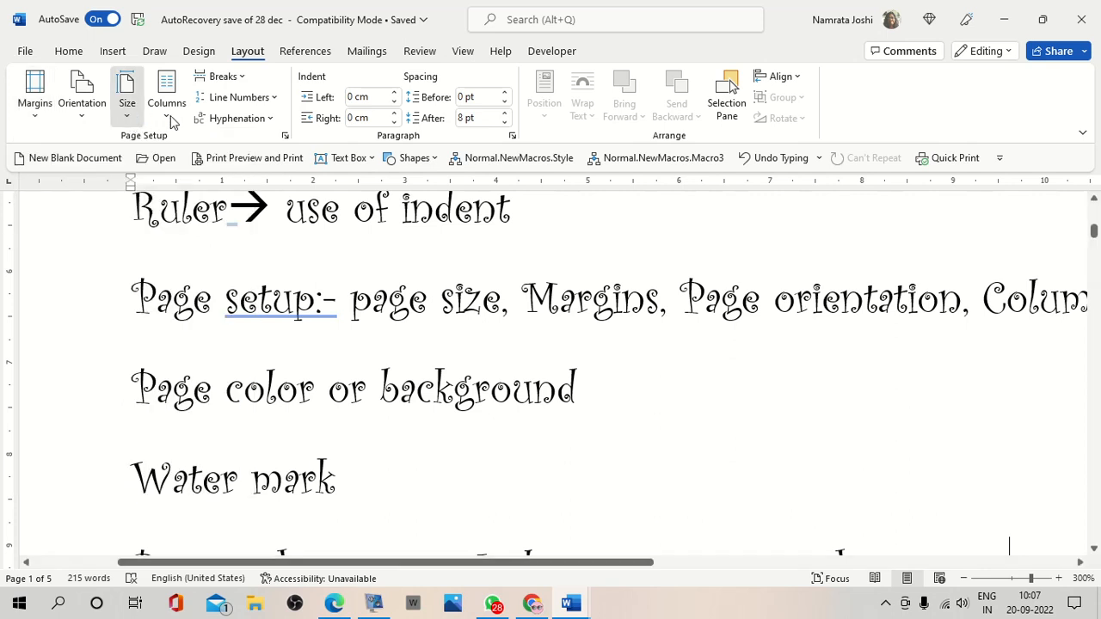
pyautogui.click(171, 121)
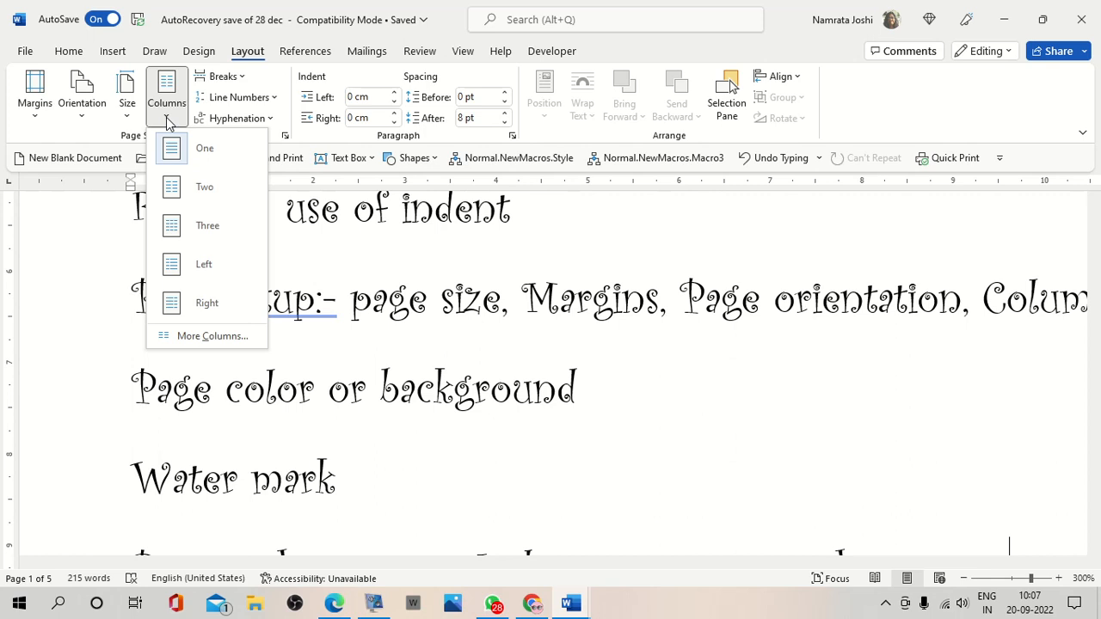
pyautogui.click(702, 441)
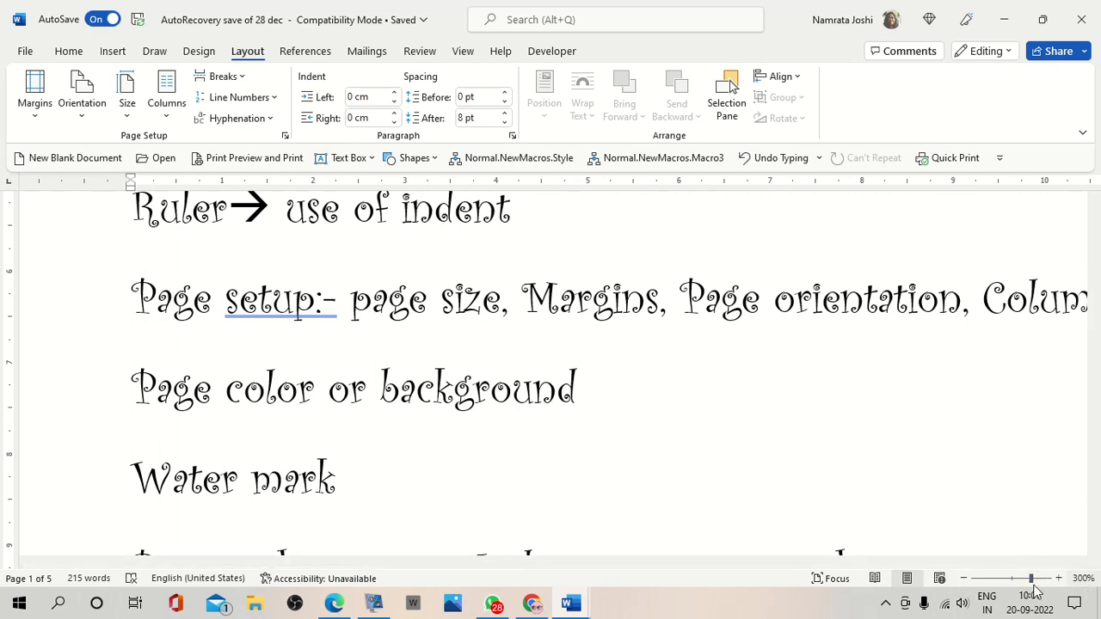
# Reduce the document zoom to 100% to view the outline of formatting topics at normal size.
pyautogui.click(965, 579)
pyautogui.click(965, 579)
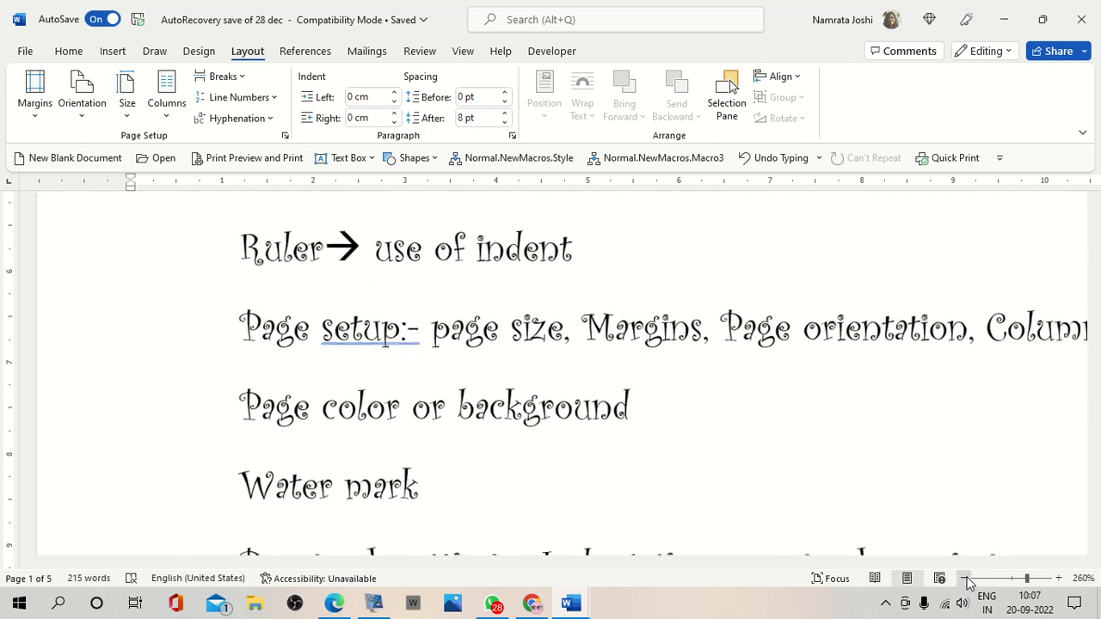
pyautogui.click(965, 579)
pyautogui.click(965, 579)
pyautogui.click(965, 579)
pyautogui.click(965, 579)
pyautogui.click(965, 578)
pyautogui.click(965, 579)
pyautogui.click(965, 579)
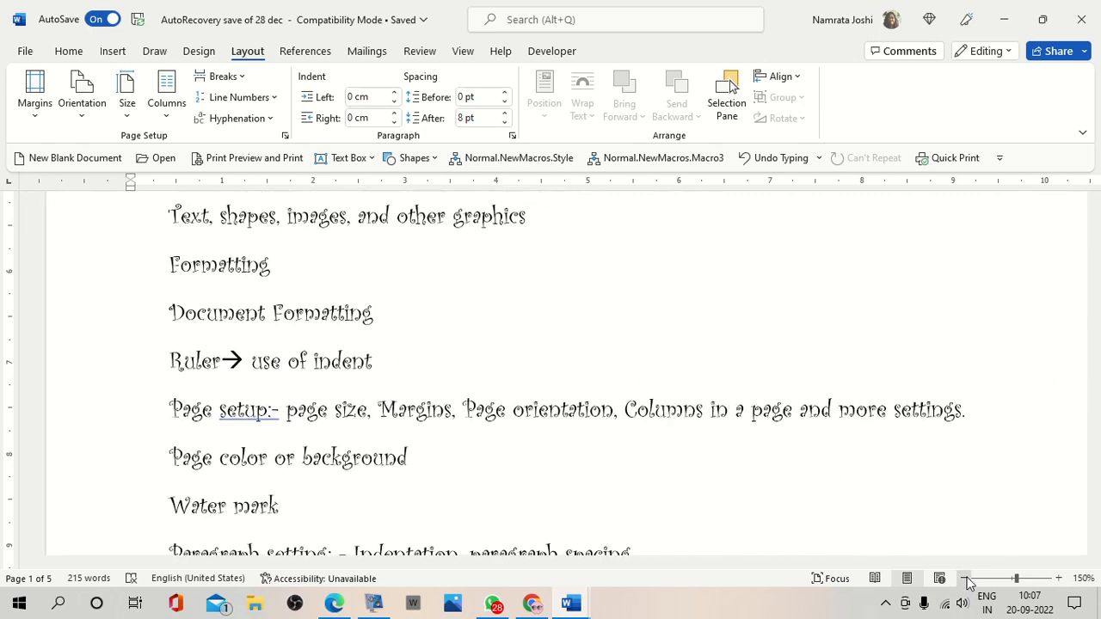
pyautogui.click(965, 579)
pyautogui.click(965, 579)
pyautogui.click(965, 579)
pyautogui.click(965, 579)
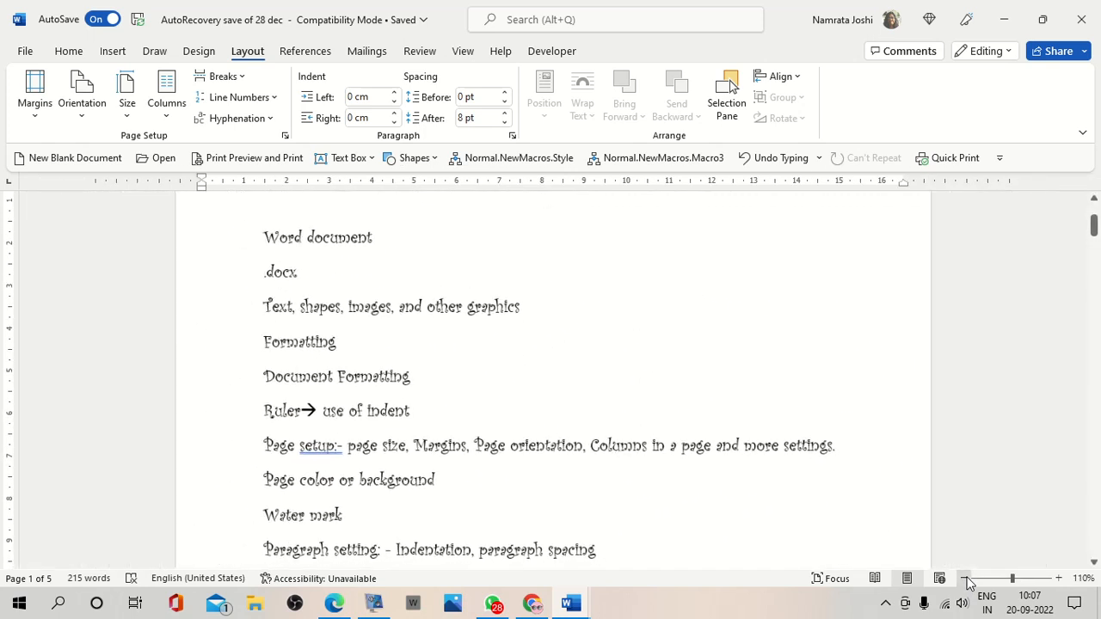
pyautogui.click(965, 579)
pyautogui.click(965, 579)
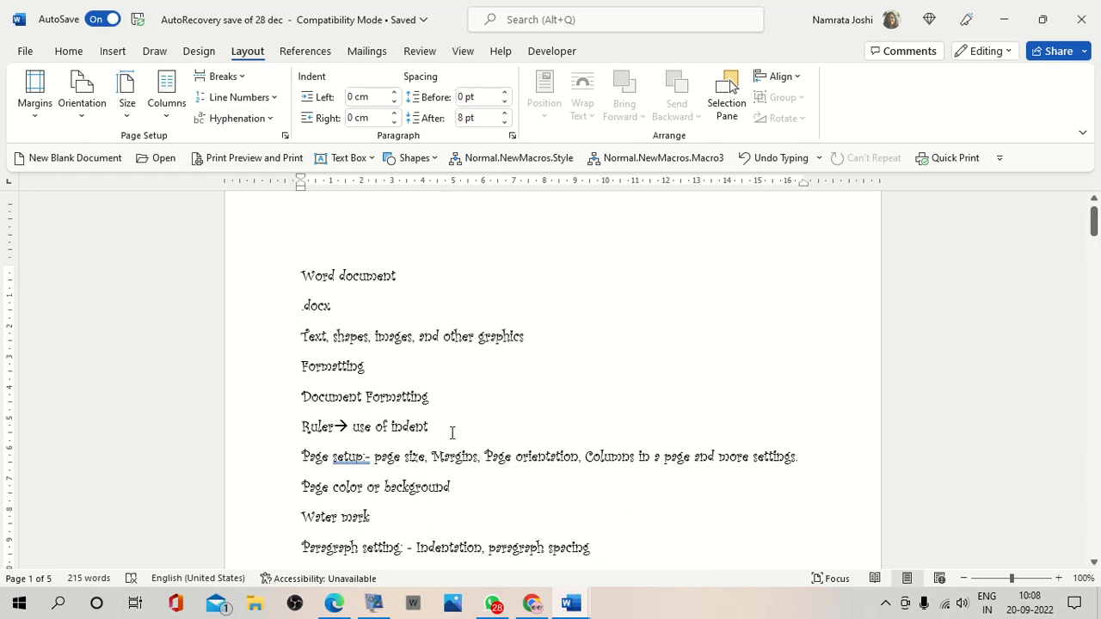
# Lay out the whole document in two equal columns.
pyautogui.click(170, 114)
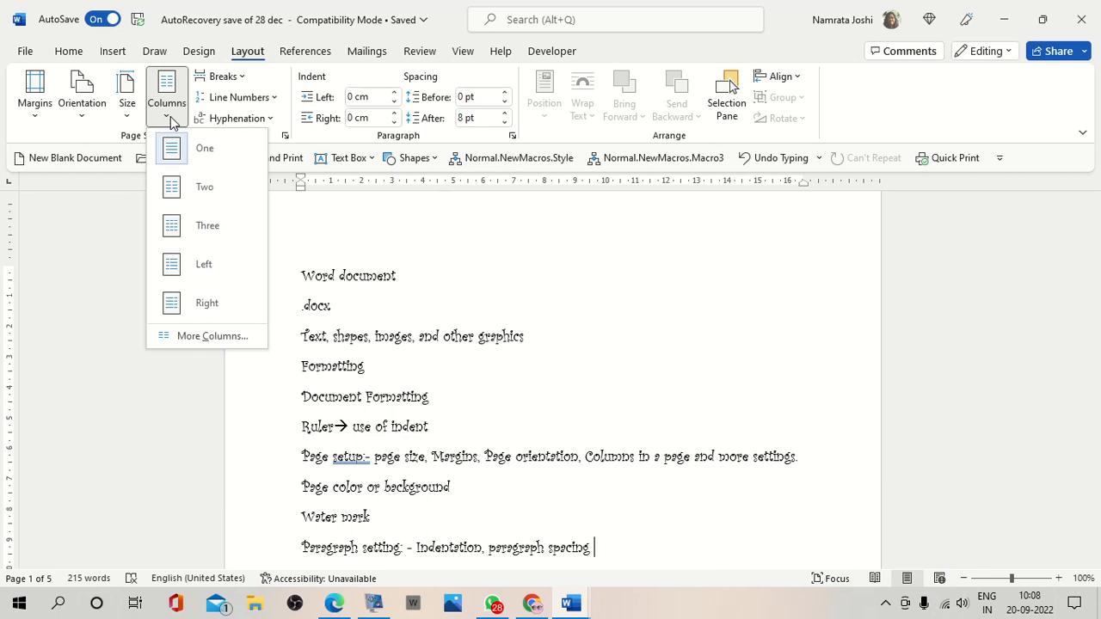
pyautogui.click(177, 188)
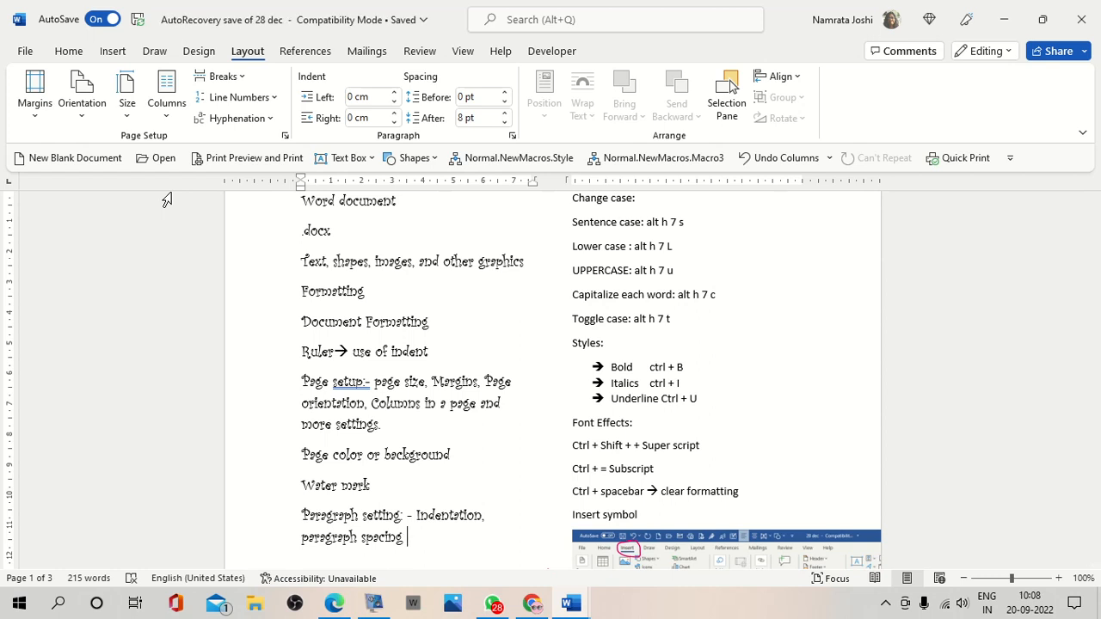
pyautogui.scroll(2, 508, 361)
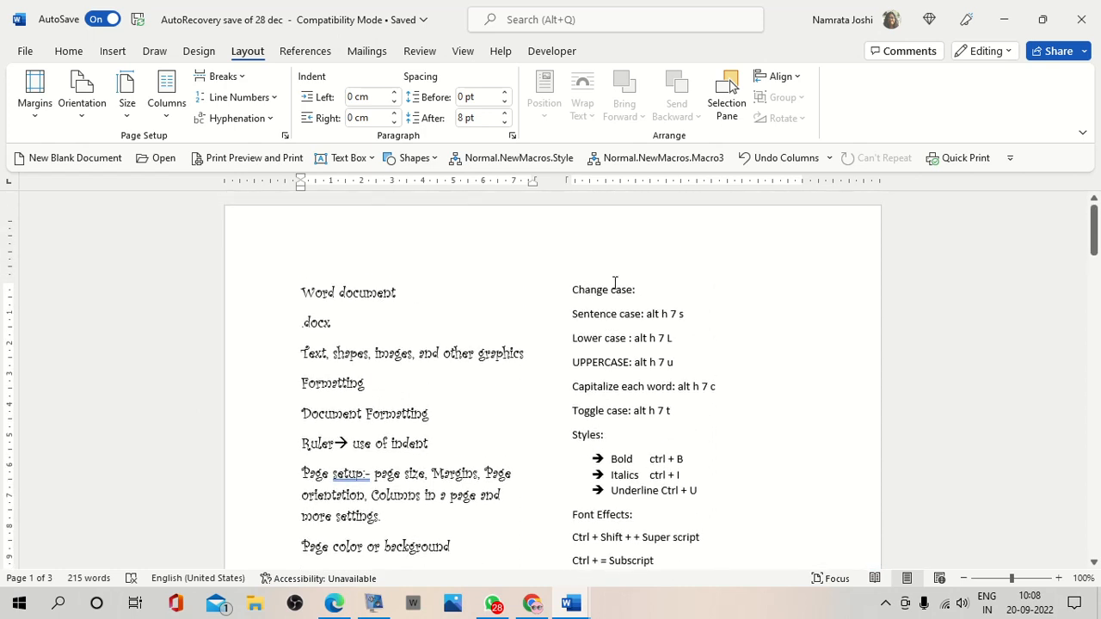
# Change the whole document's layout to three columns.
pyautogui.click(167, 116)
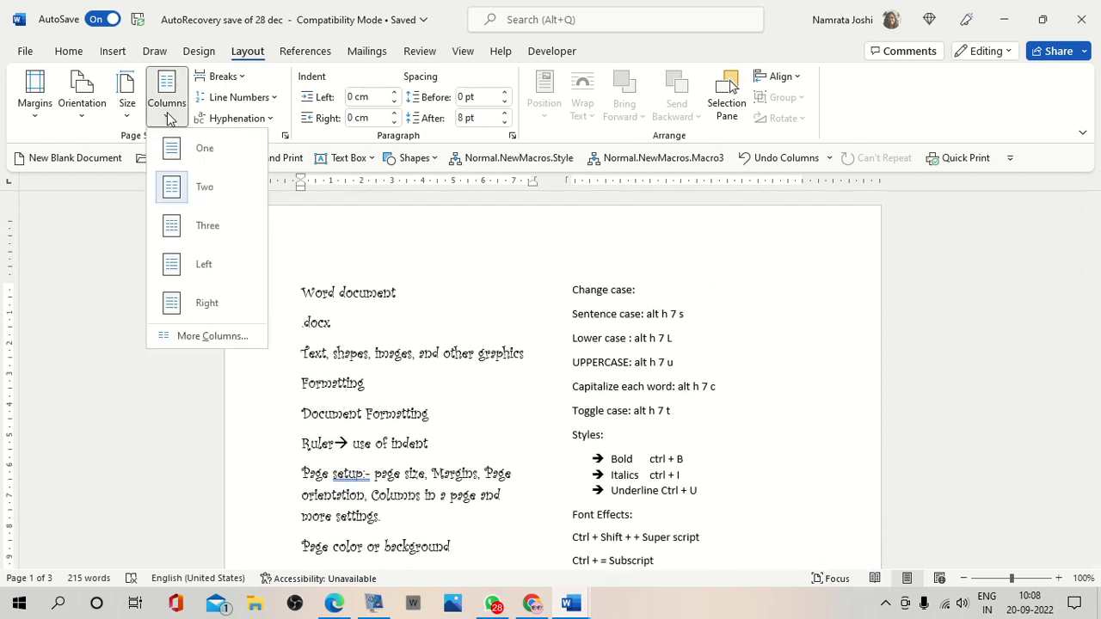
pyautogui.click(169, 225)
pyautogui.scroll(3, 431, 323)
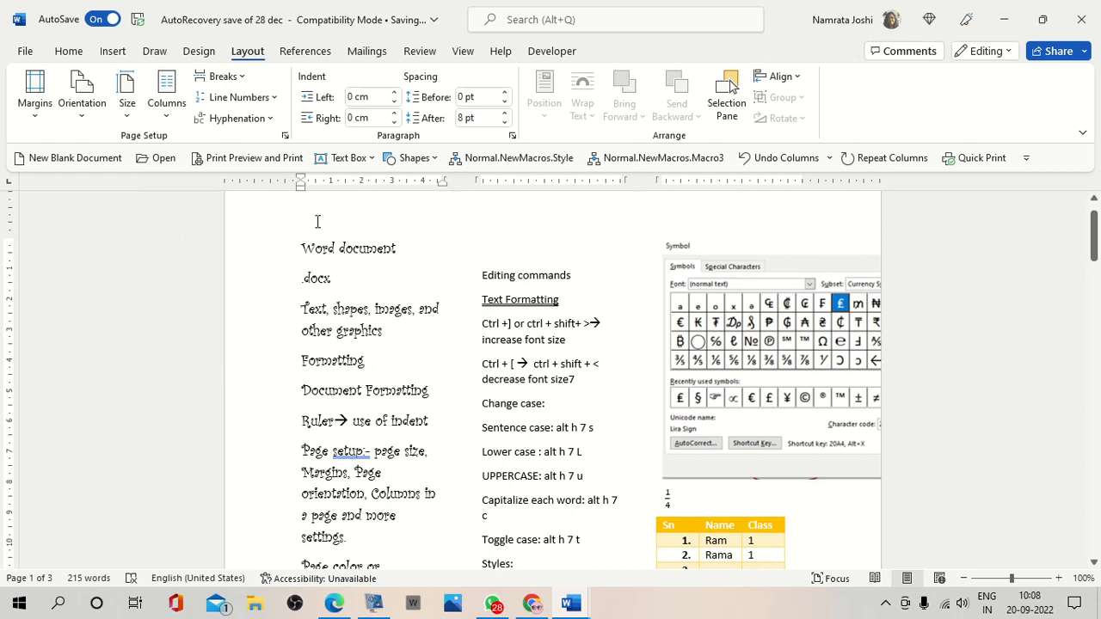
# Apply the Left column preset to the whole document, giving a narrow first column and a wide second one.
pyautogui.click(168, 120)
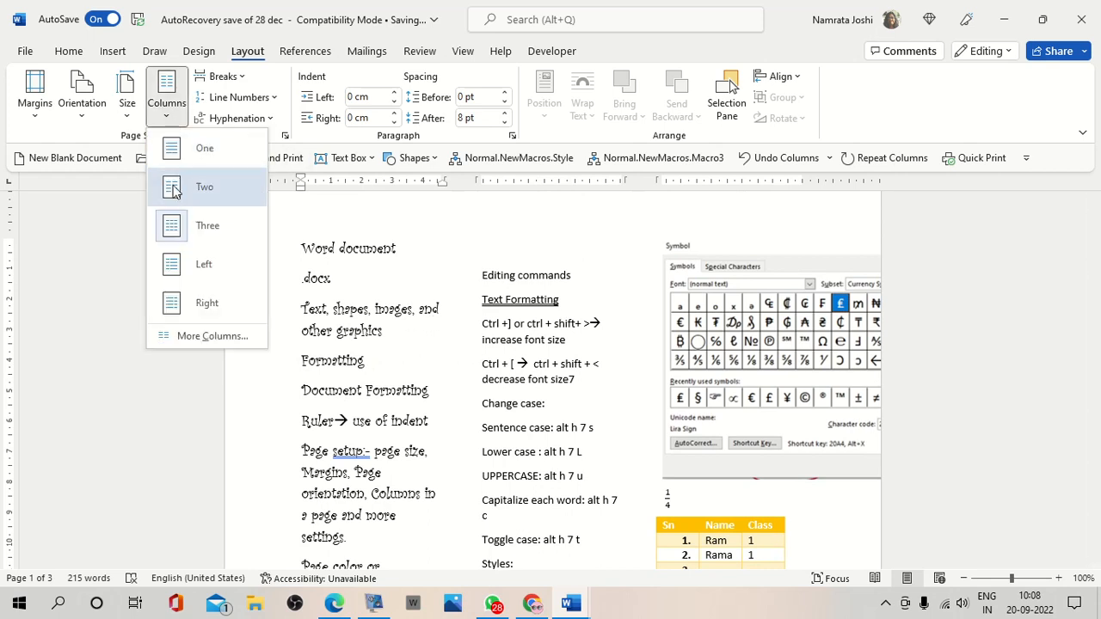
pyautogui.click(172, 266)
pyautogui.scroll(-3, 172, 275)
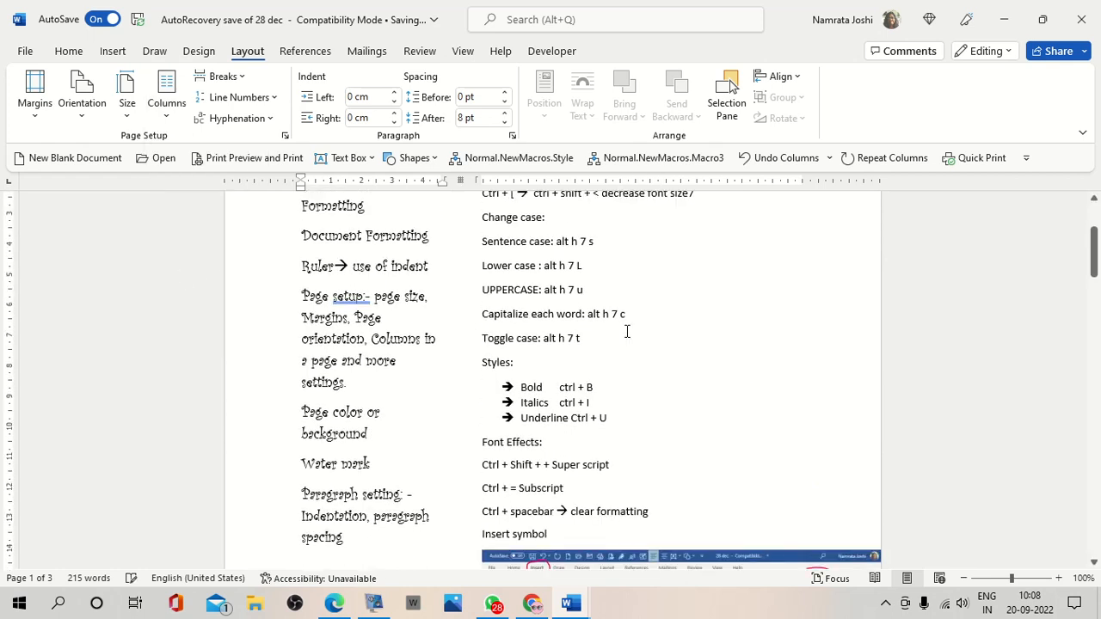
pyautogui.scroll(3, 627, 332)
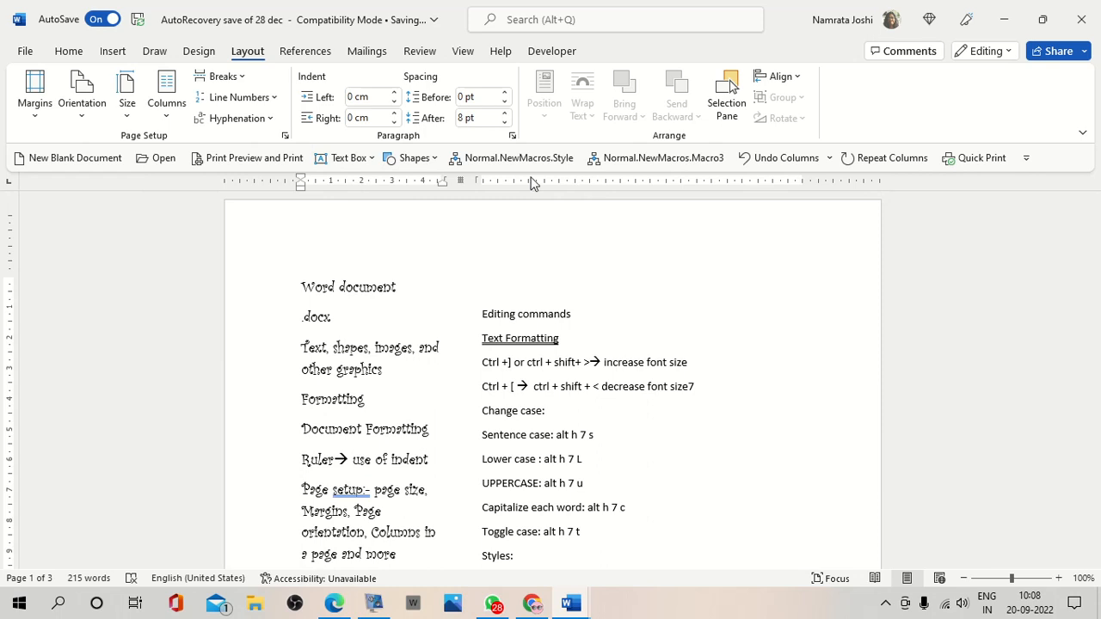
# Set the spacing between the two columns to 3.8 cm for the whole document.
pyautogui.click(168, 117)
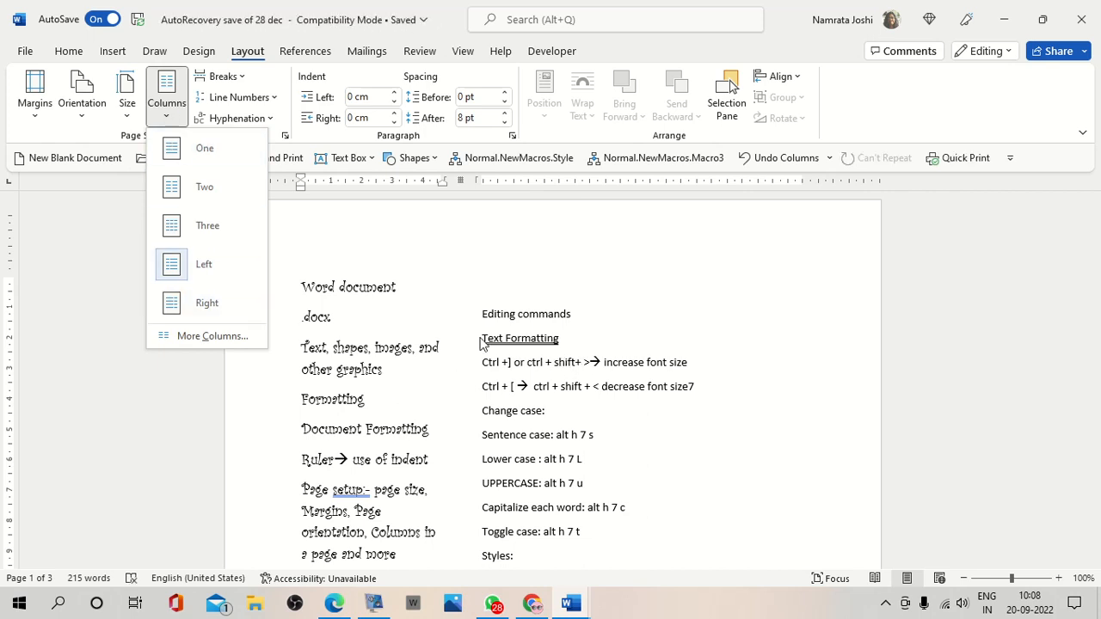
pyautogui.click(194, 336)
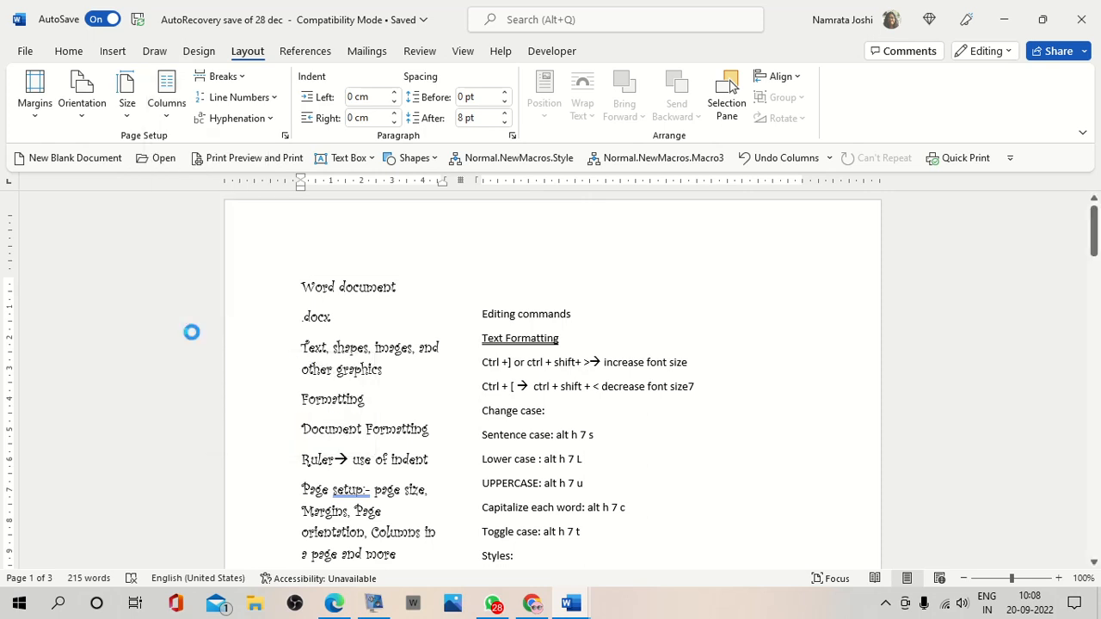
pyautogui.moveTo(507, 157); pyautogui.dragTo(540, 141)
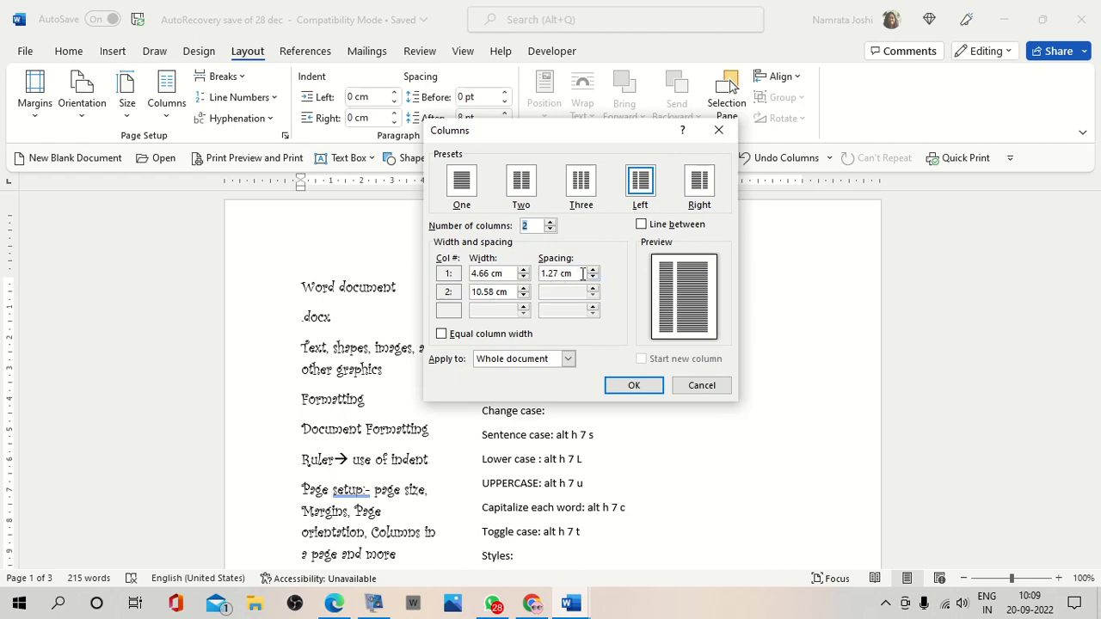
pyautogui.moveTo(568, 130); pyautogui.dragTo(778, 268)
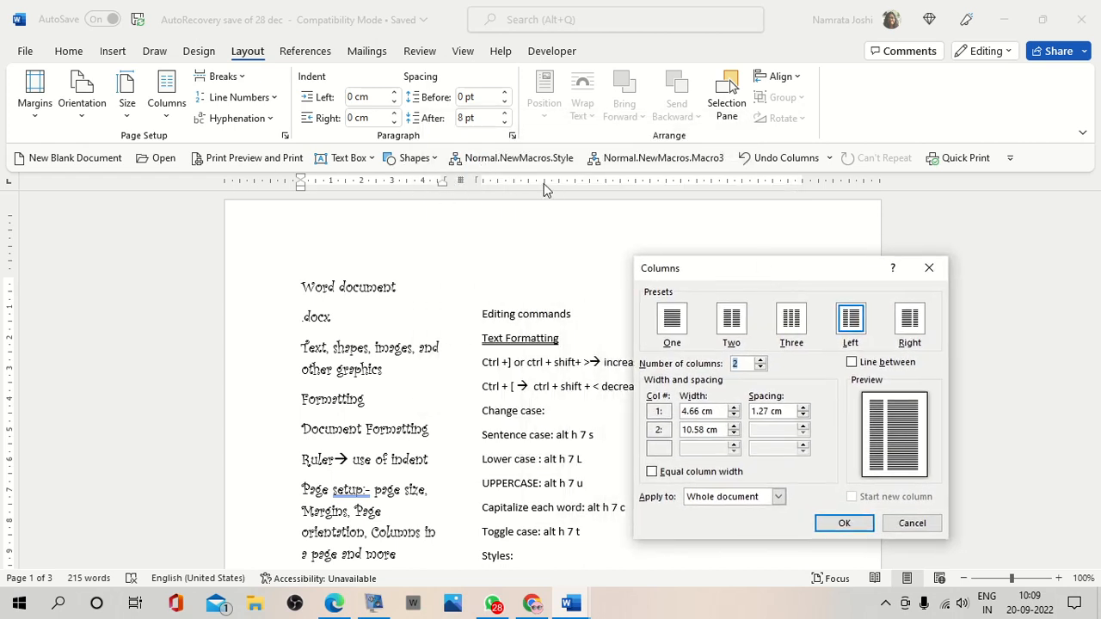
pyautogui.click(802, 411)
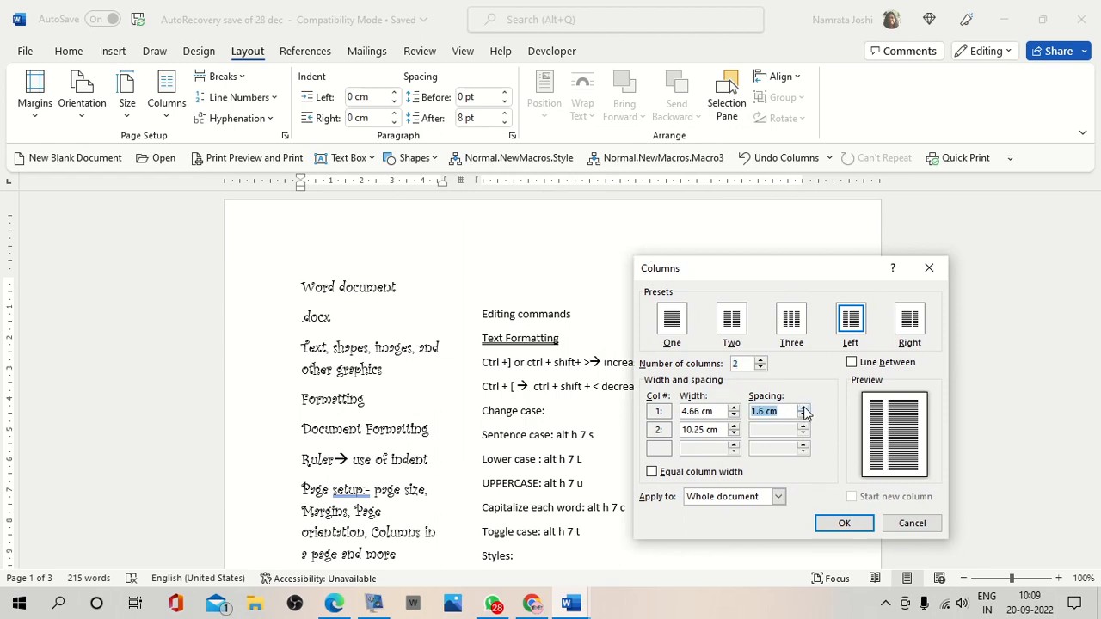
pyautogui.click(803, 411)
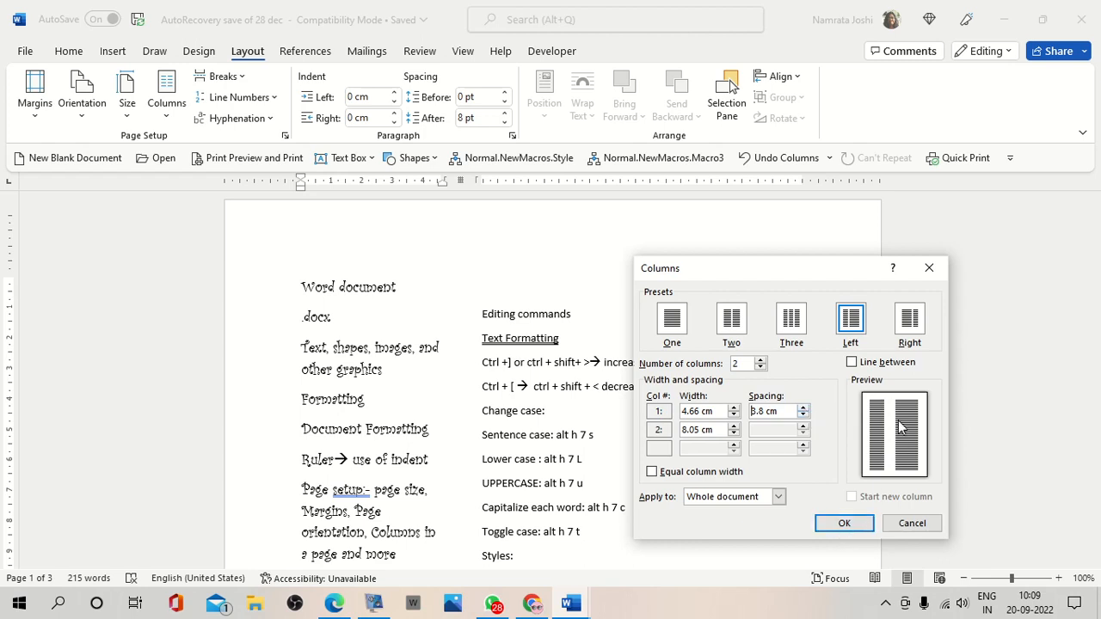
pyautogui.click(844, 524)
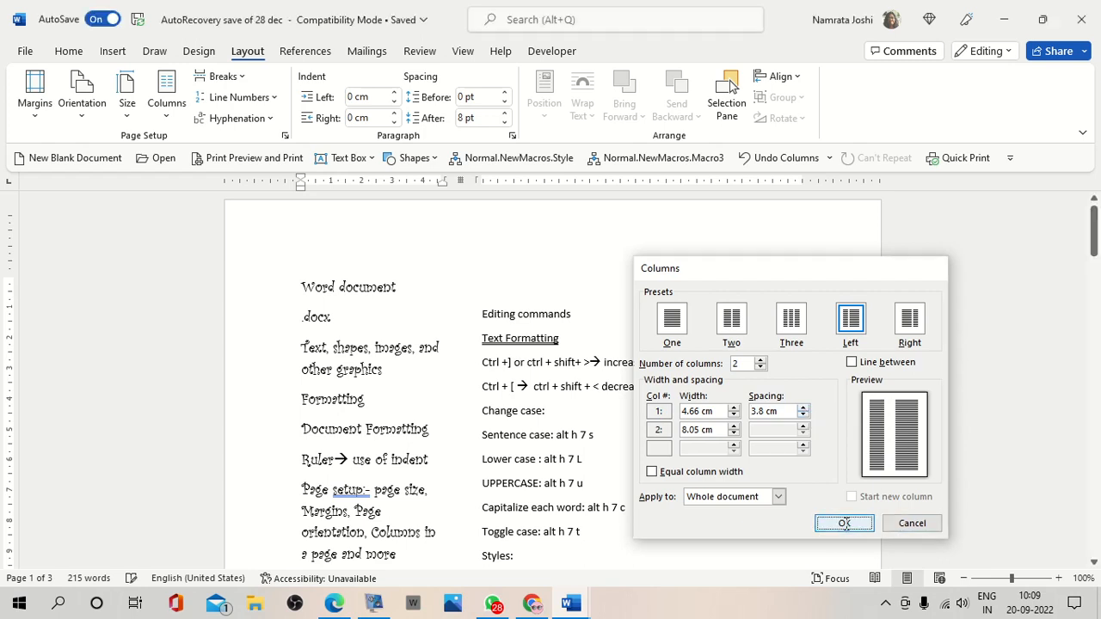
pyautogui.scroll(1, 559, 406)
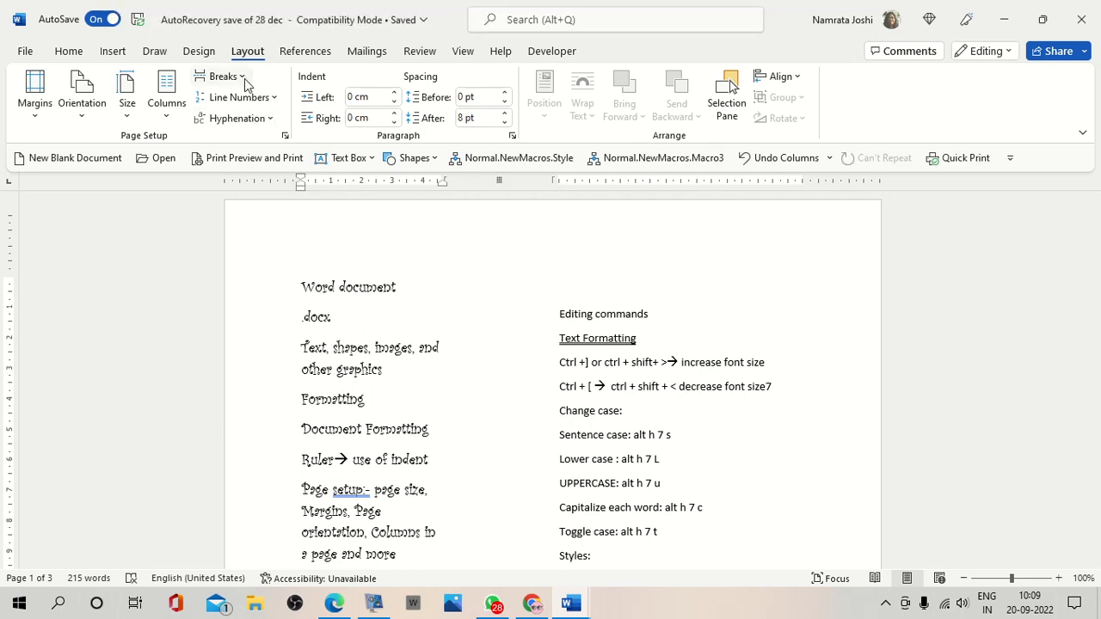
# Try a spacing of 0 cm between the two columns in the column settings without applying it.
pyautogui.click(163, 120)
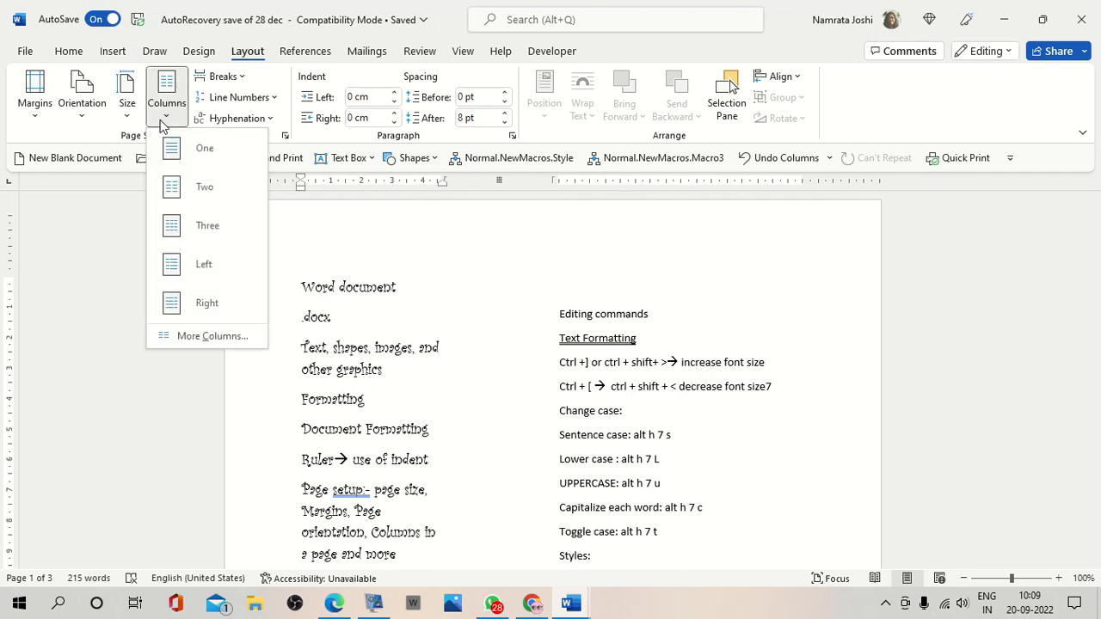
pyautogui.click(204, 339)
pyautogui.moveTo(695, 268); pyautogui.dragTo(650, 34)
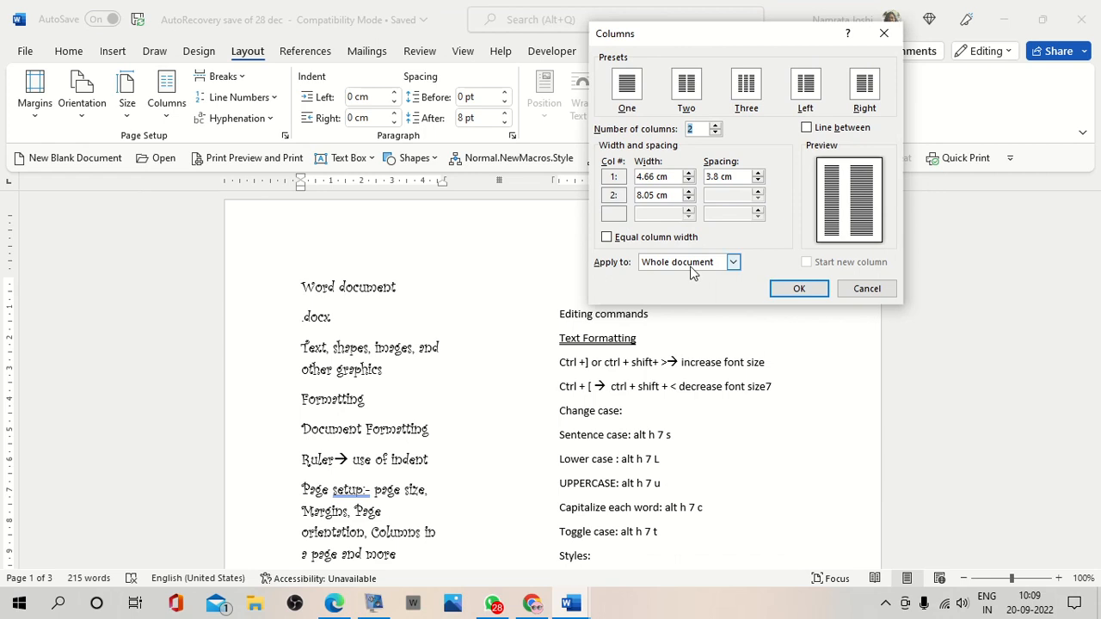
pyautogui.moveTo(758, 183); pyautogui.dragTo(758, 187)
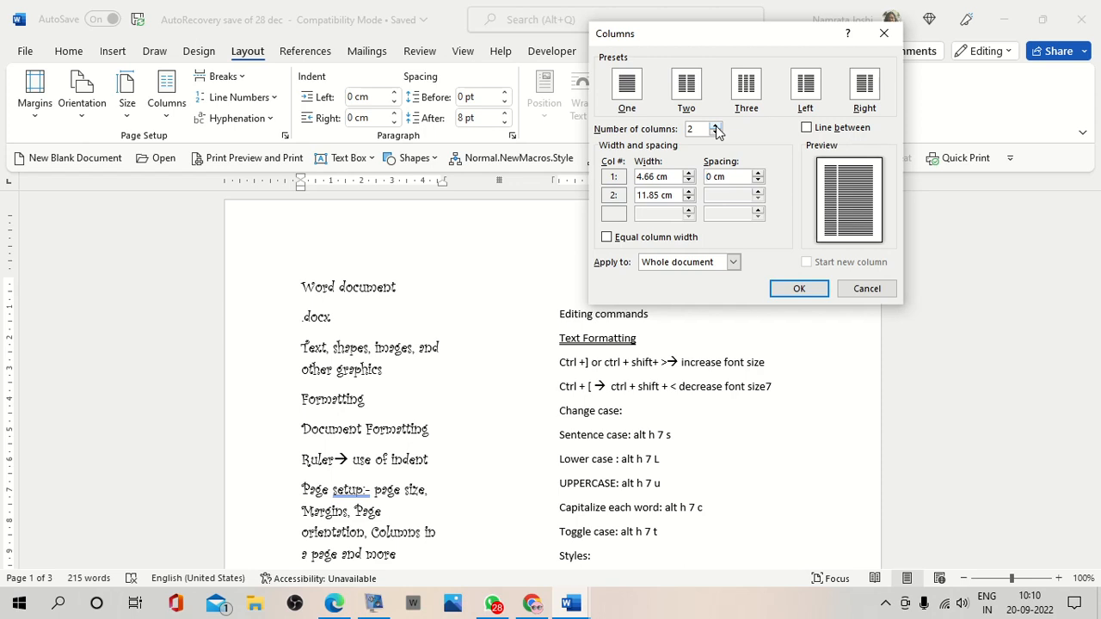
pyautogui.click(863, 291)
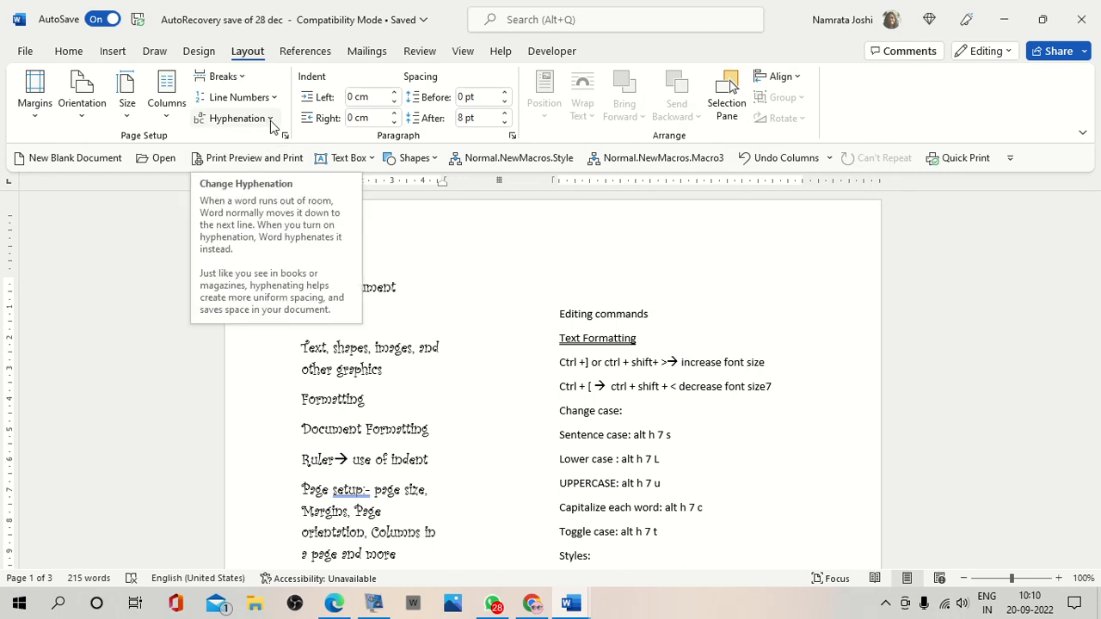
# Set the whole document back to a single-column layout.
pyautogui.click(167, 107)
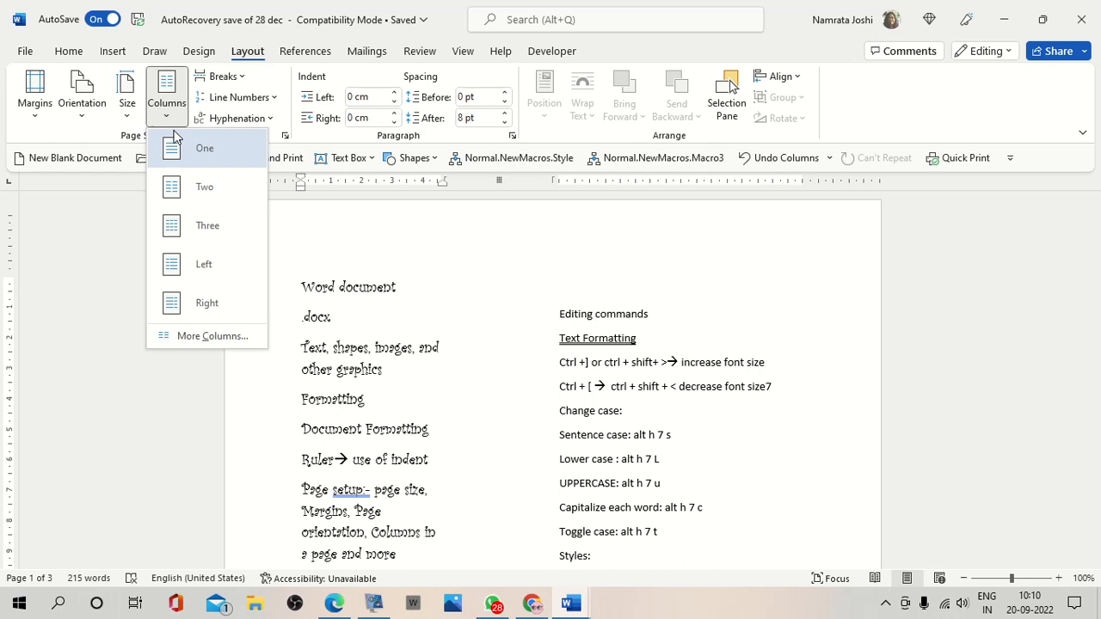
pyautogui.click(193, 216)
pyautogui.scroll(-7, 630, 365)
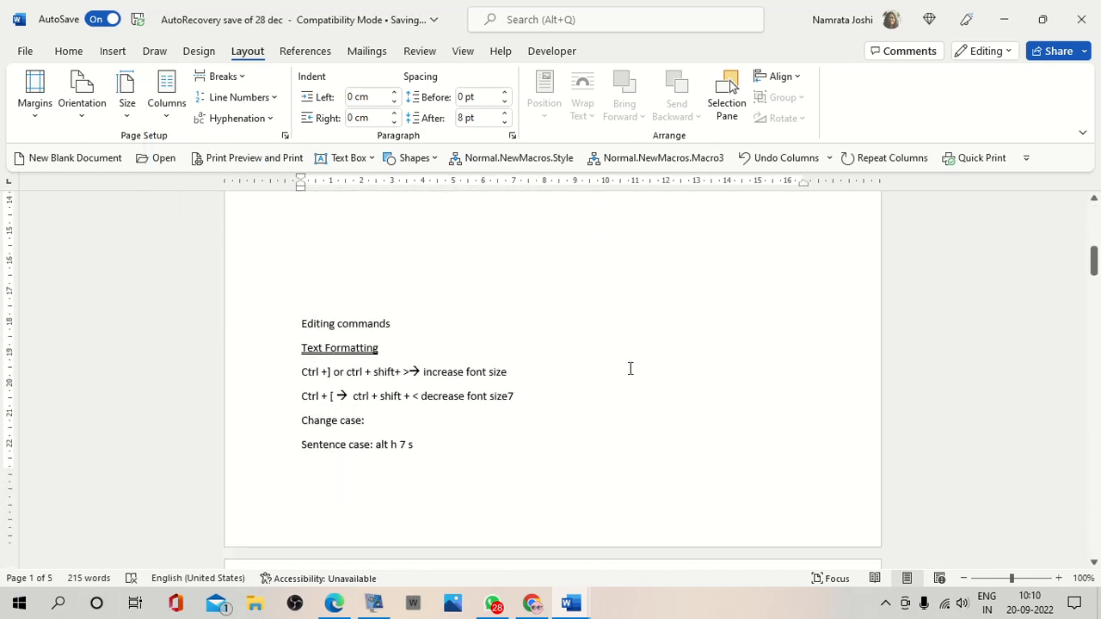
pyautogui.scroll(4, 631, 368)
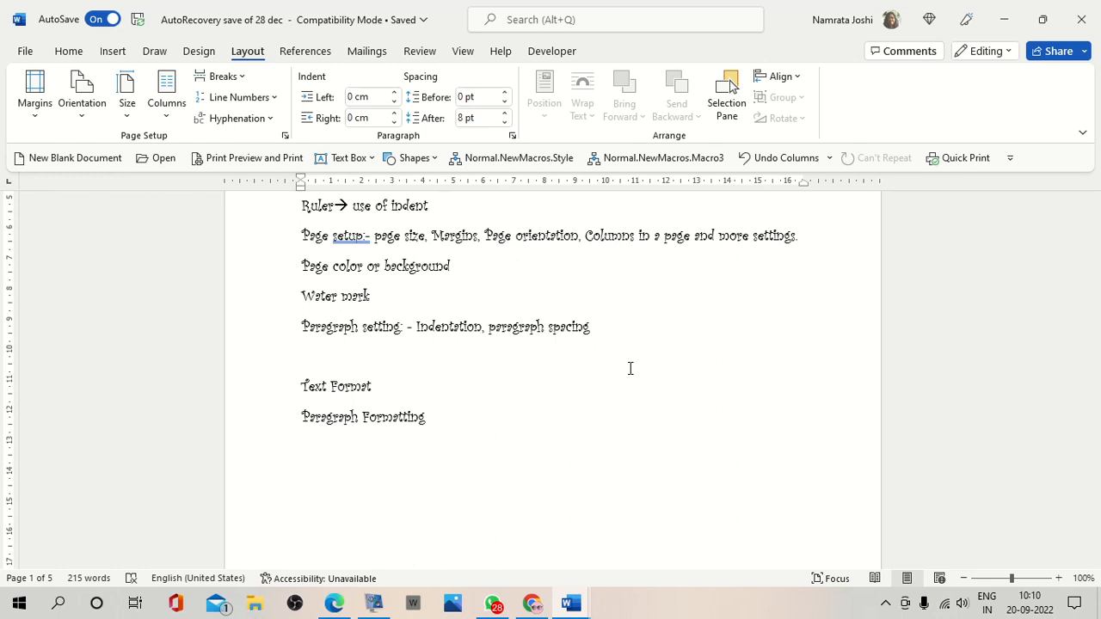
pyautogui.scroll(2, 615, 363)
pyautogui.scroll(3, 602, 363)
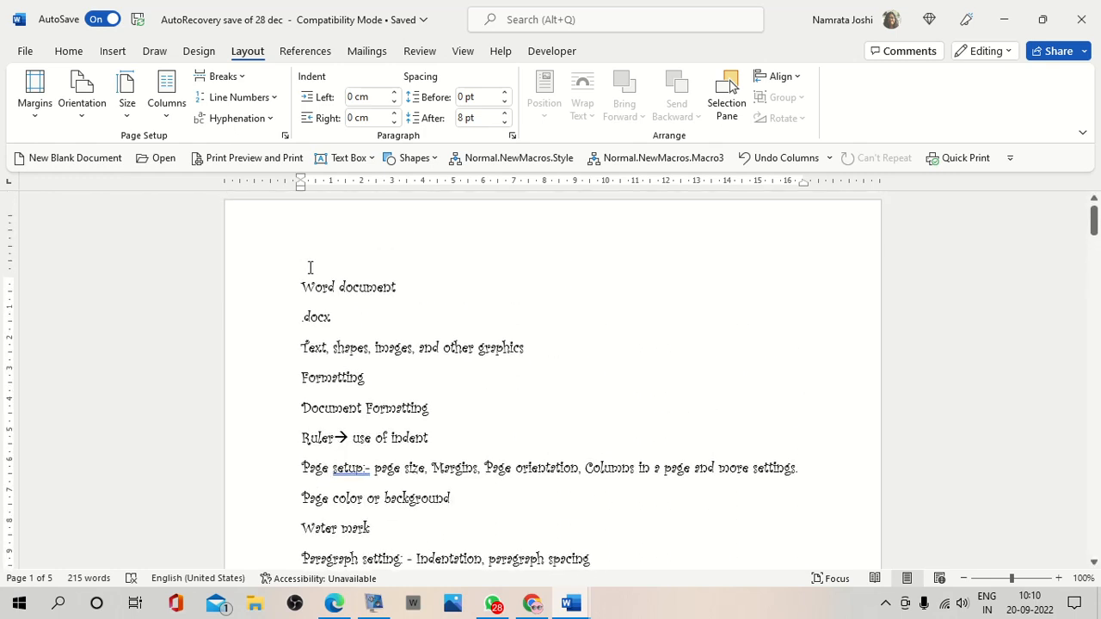
# Put only the lines from "Word document" through "Water mark" into two columns.
pyautogui.moveTo(302, 288); pyautogui.dragTo(663, 290)
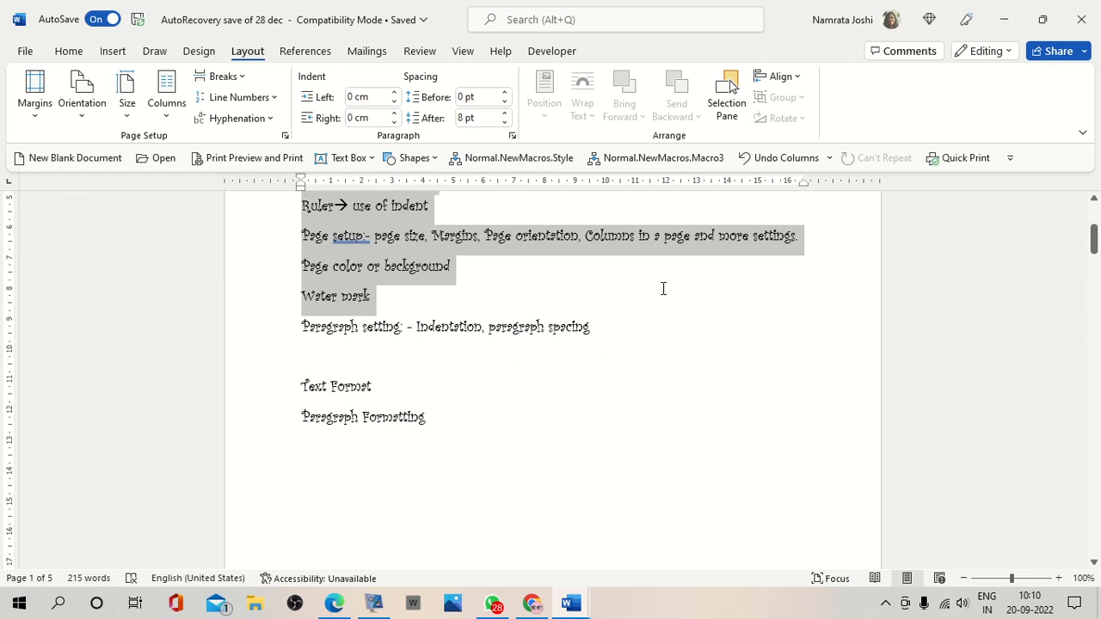
pyautogui.moveTo(663, 290); pyautogui.dragTo(663, 295)
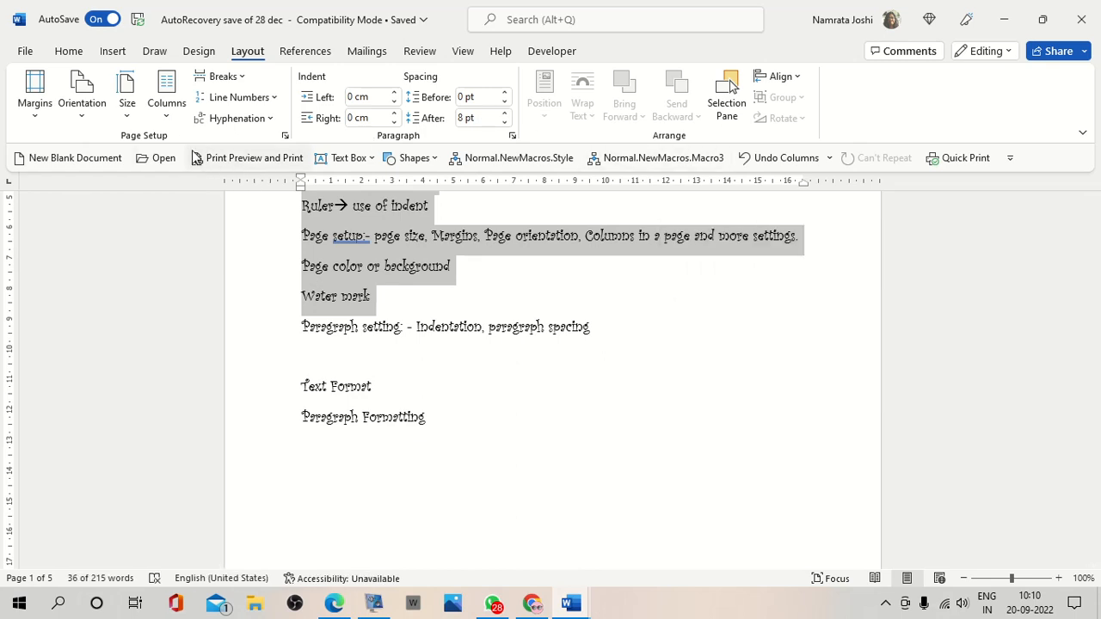
pyautogui.click(167, 121)
pyautogui.click(174, 187)
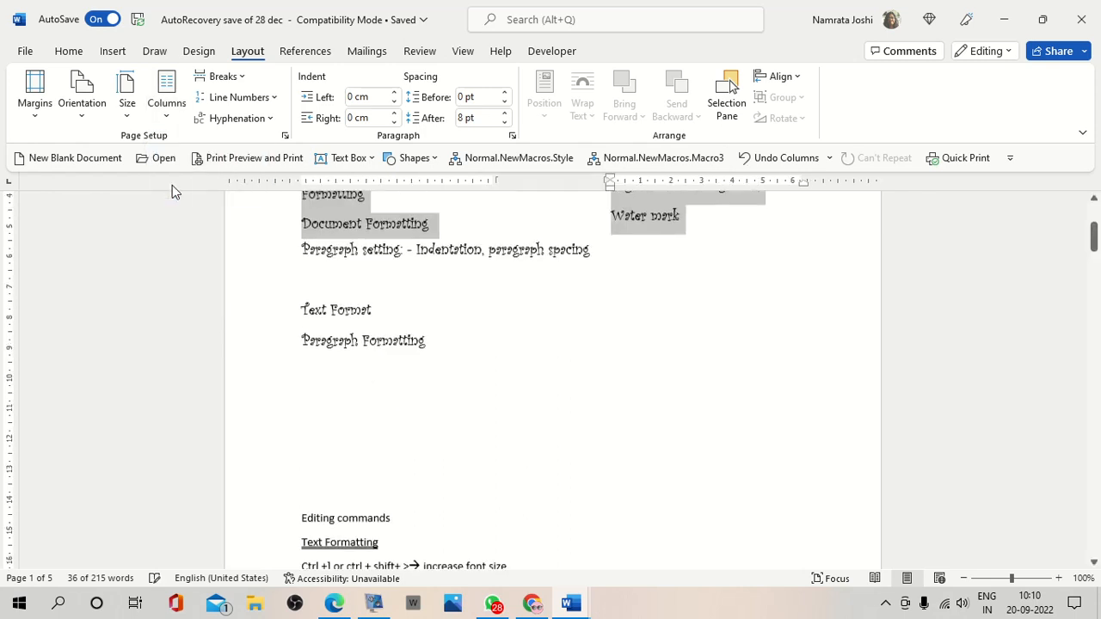
pyautogui.scroll(3, 725, 387)
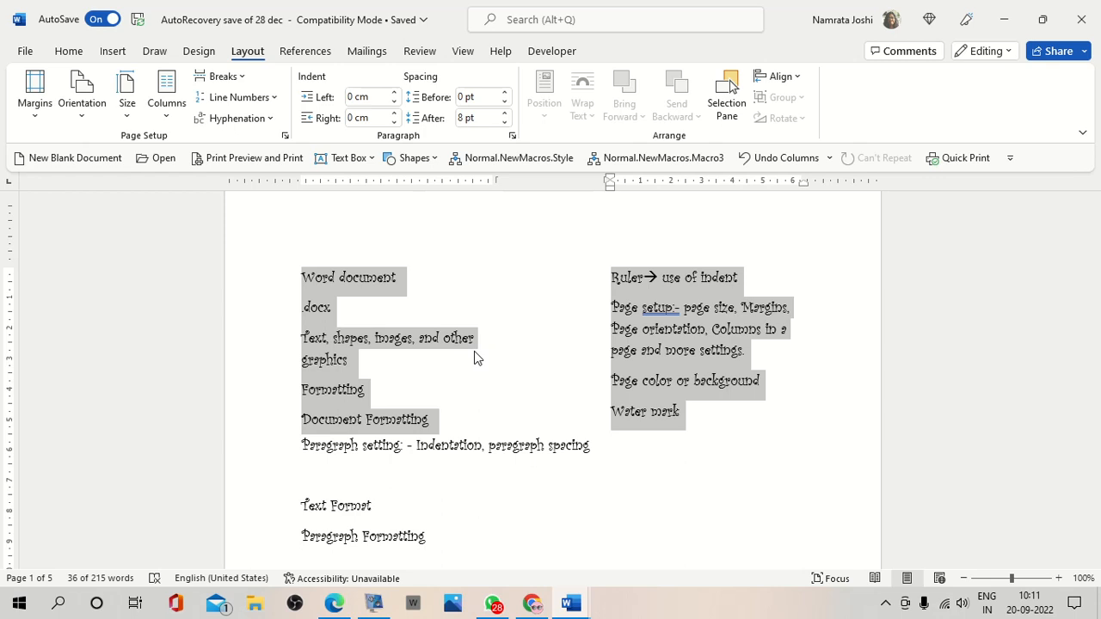
# Put the lines from "Paragraph setting" through "UPPERCASE: alt h 7 u" into three columns.
pyautogui.scroll(-3, 456, 479)
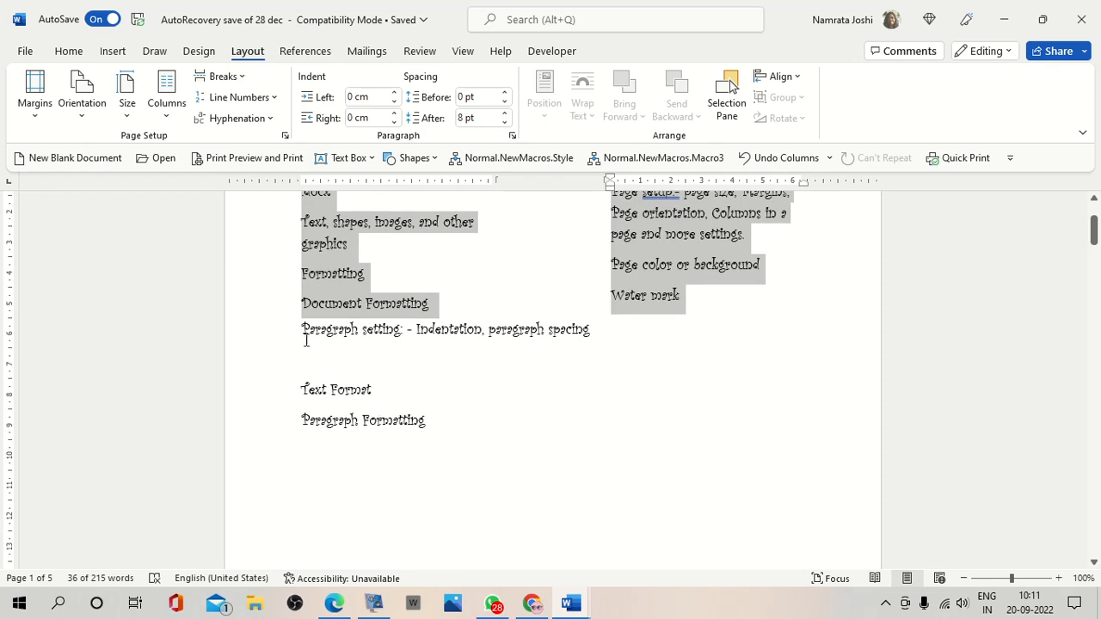
pyautogui.moveTo(456, 479); pyautogui.dragTo(583, 557)
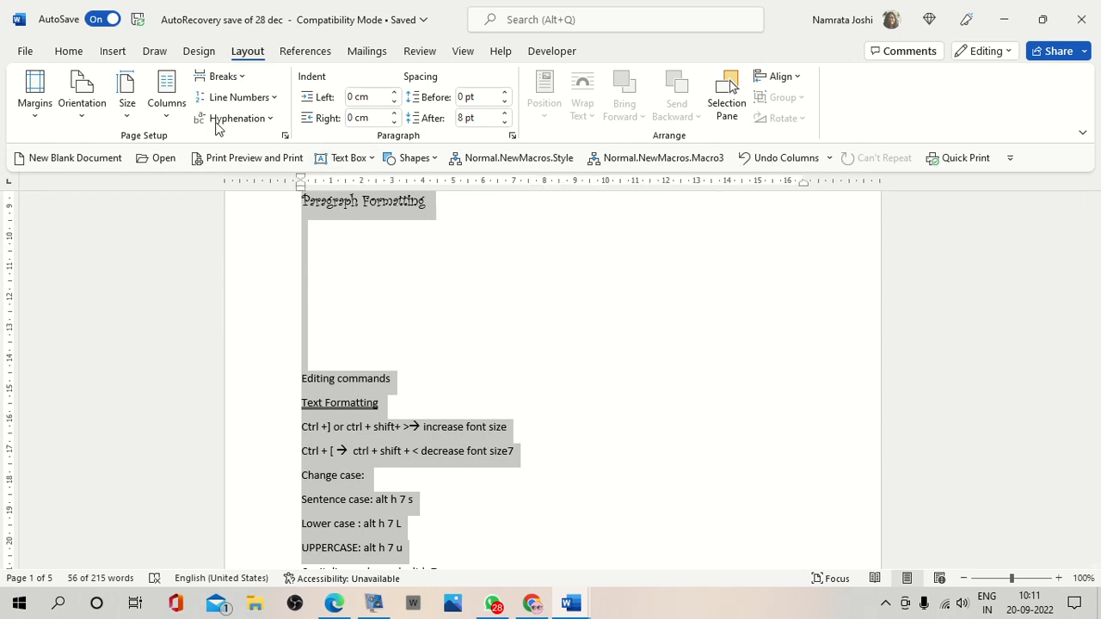
pyautogui.click(167, 116)
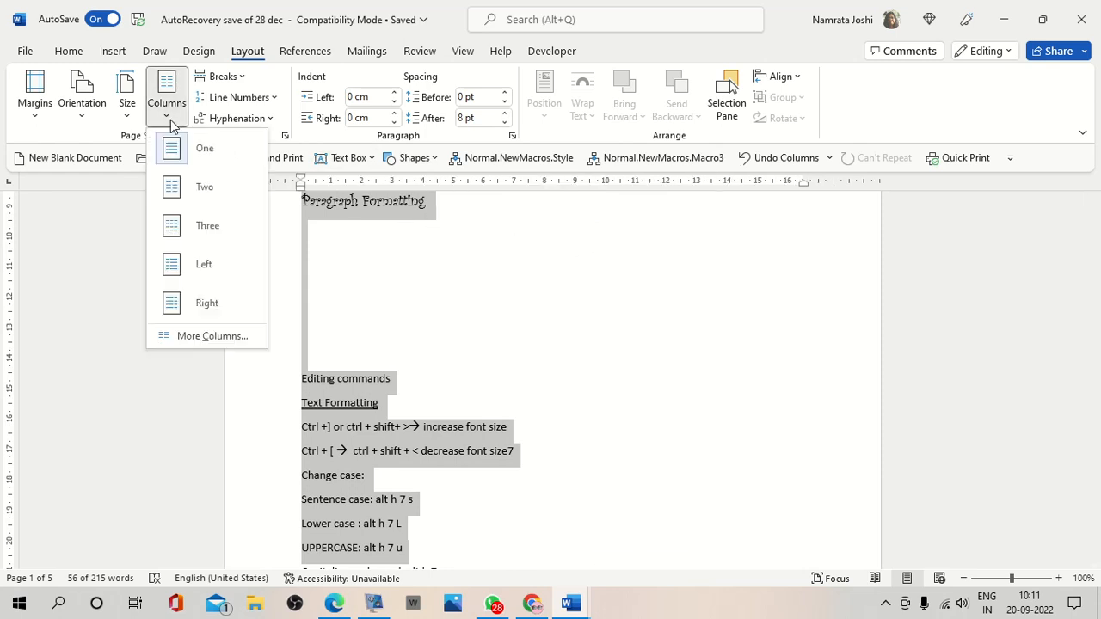
pyautogui.click(173, 236)
pyautogui.scroll(3, 581, 275)
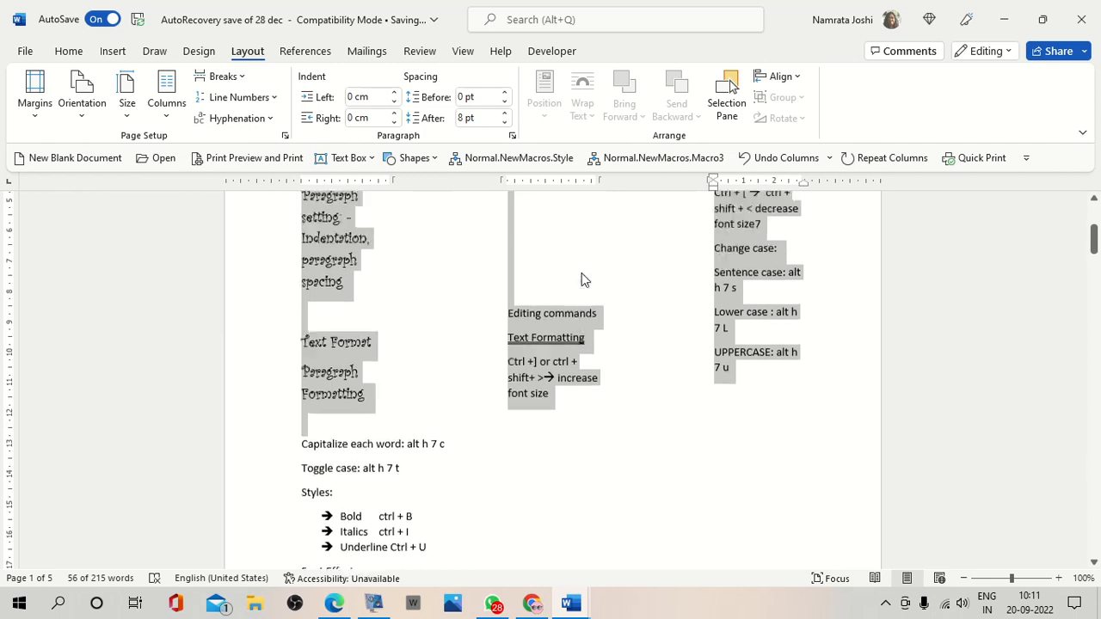
pyautogui.scroll(4, 584, 281)
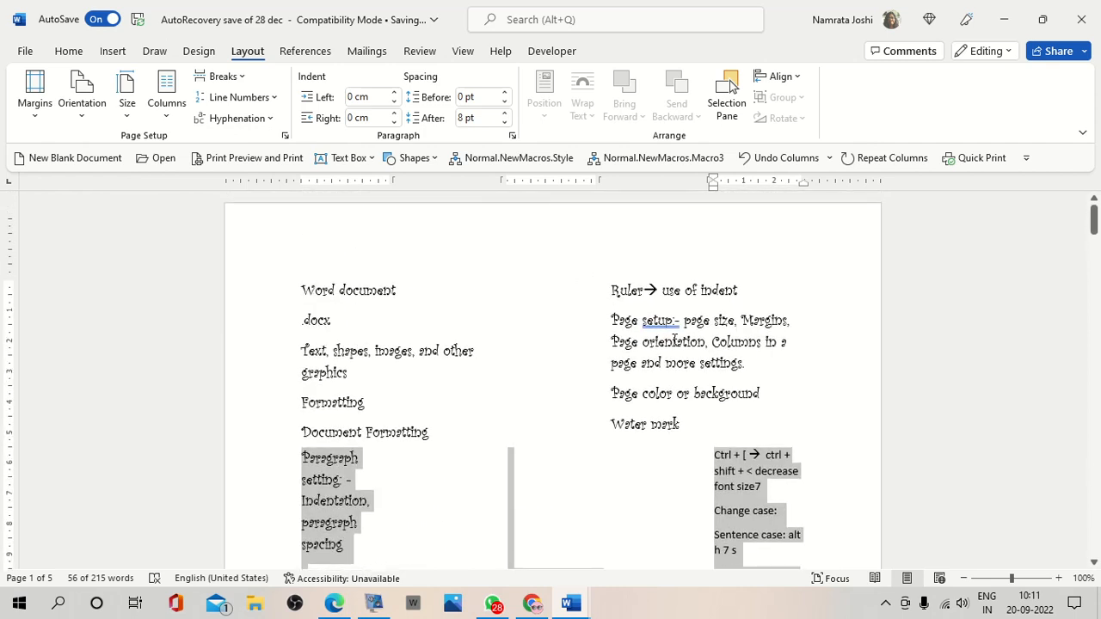
pyautogui.scroll(-6, 670, 387)
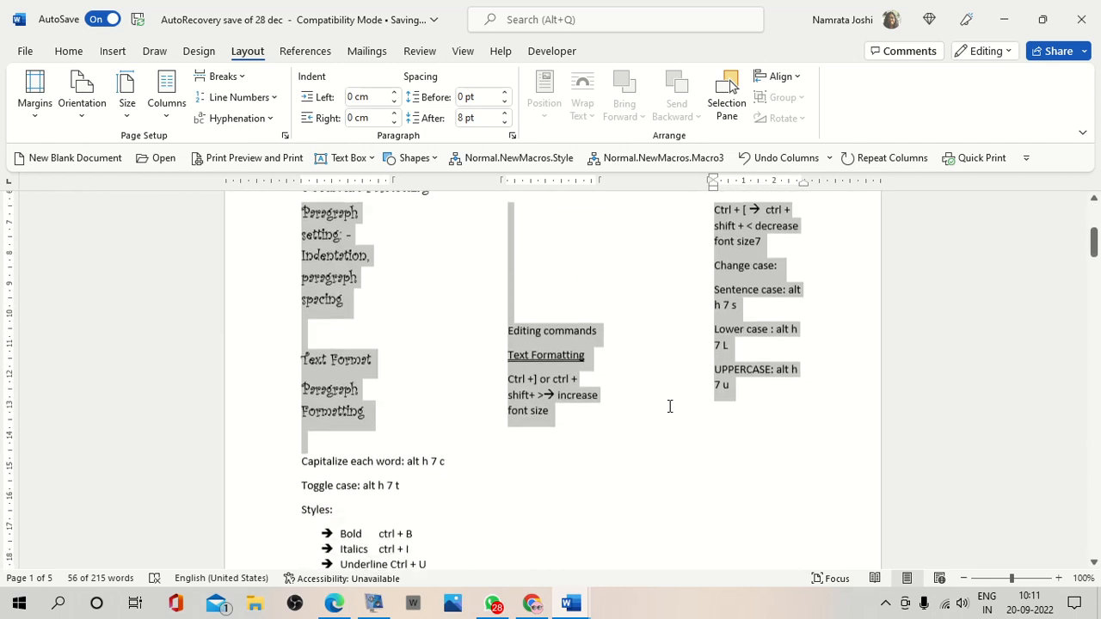
pyautogui.scroll(-3, 670, 407)
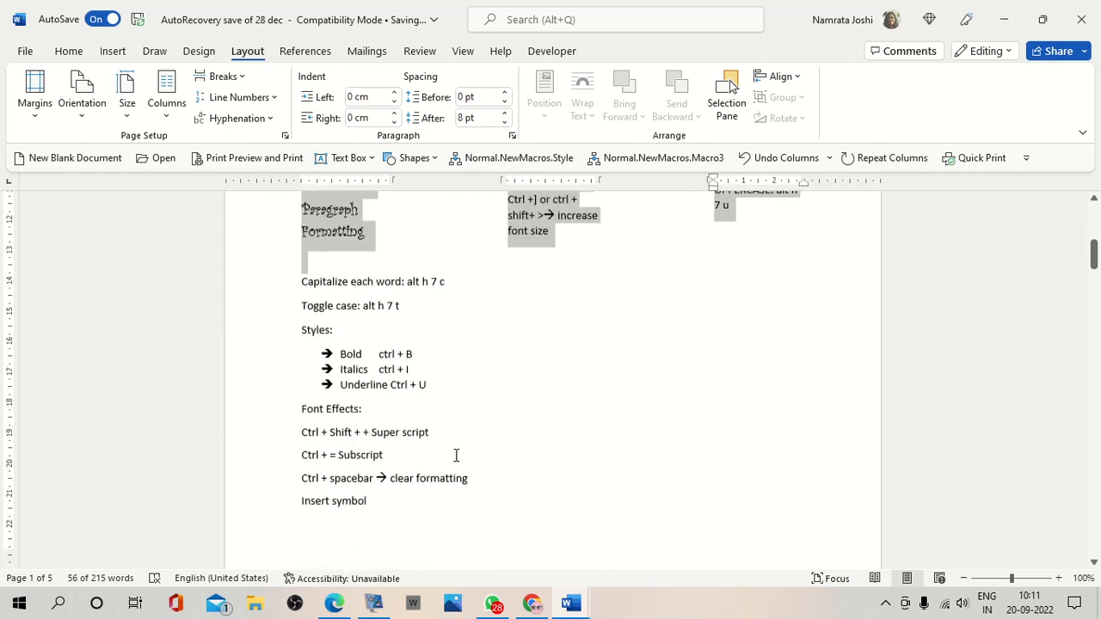
# Insert a page break before the "Paragraph setting: - Indentation, paragraph spacing" line.
pyautogui.click(384, 407)
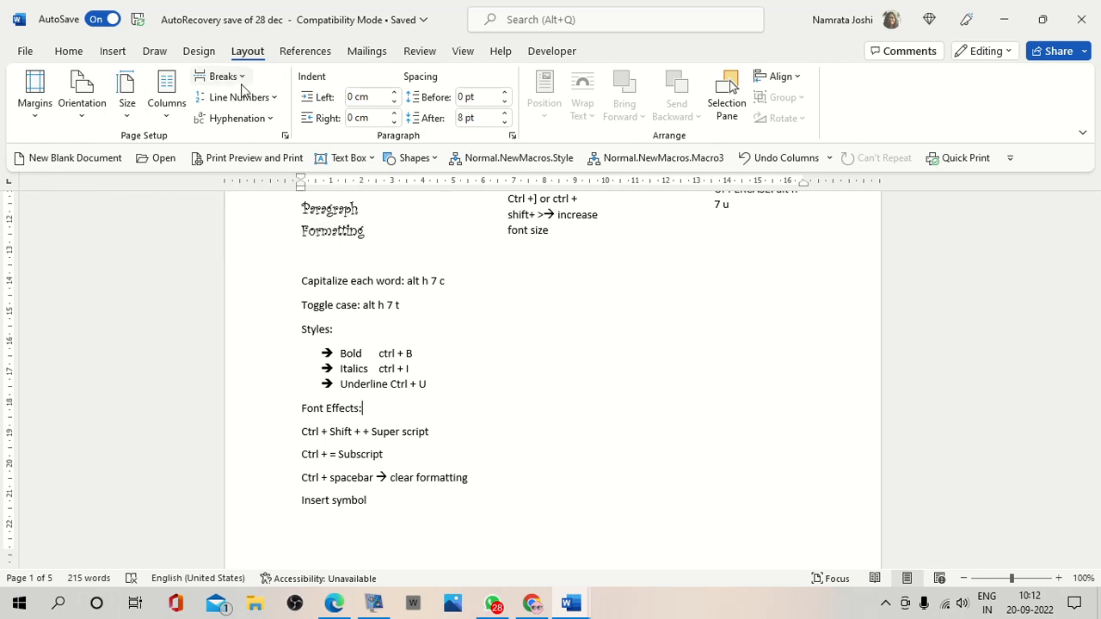
pyautogui.scroll(10, 499, 307)
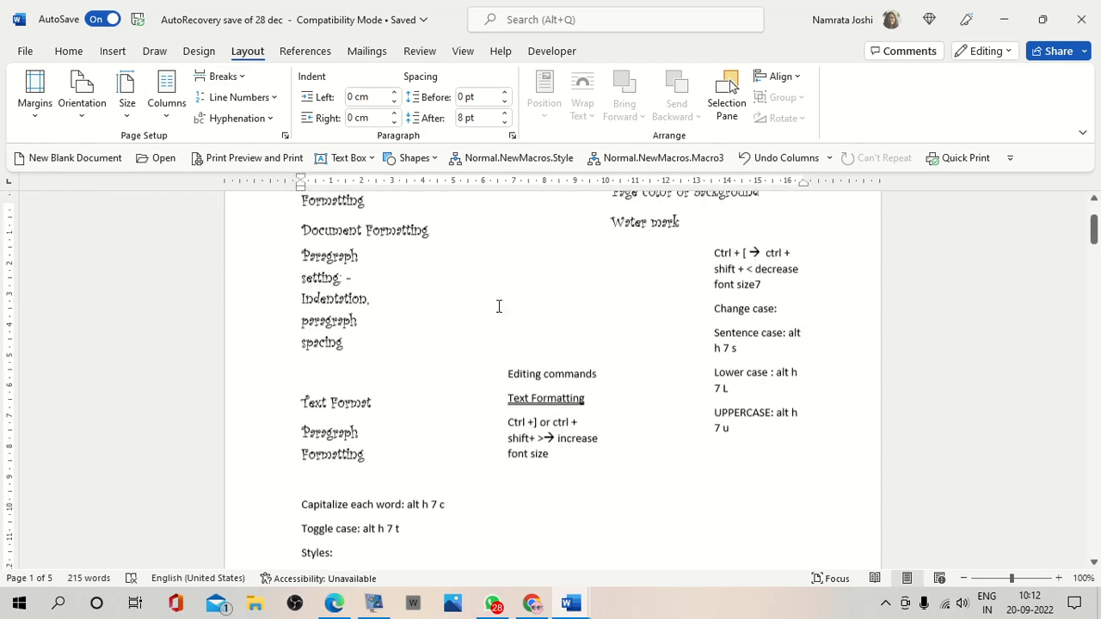
pyautogui.scroll(-3, 521, 333)
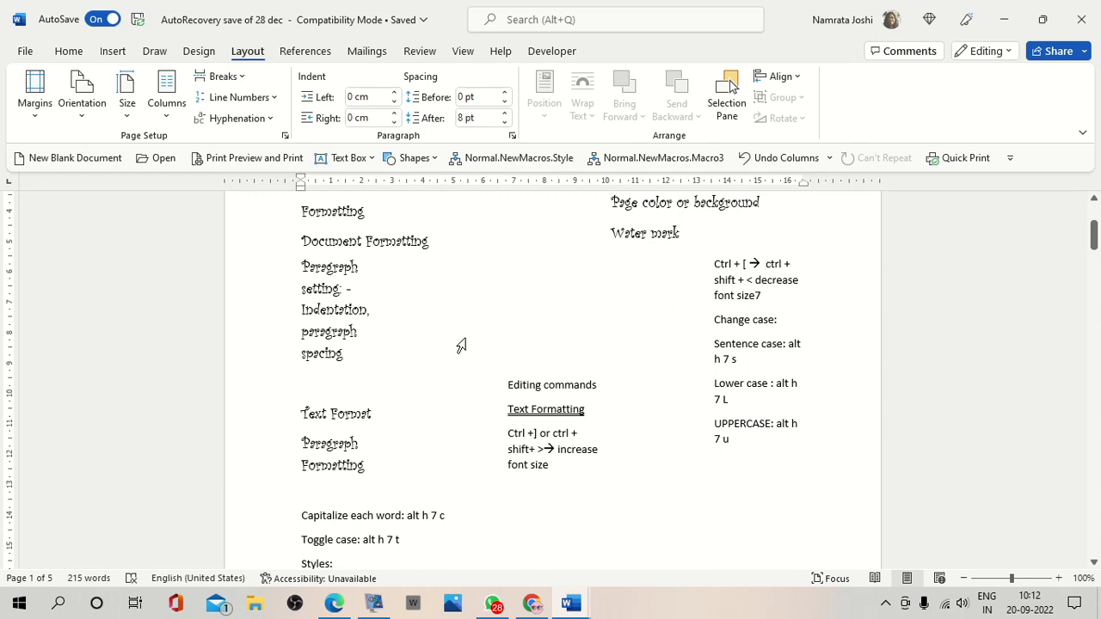
pyautogui.click(299, 269)
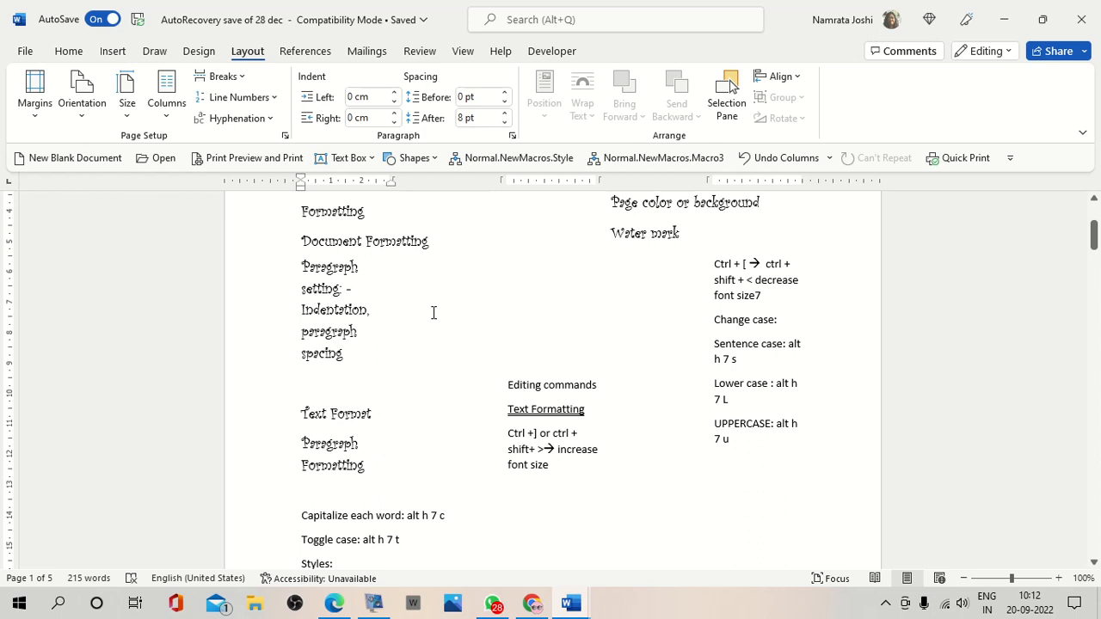
pyautogui.click(242, 79)
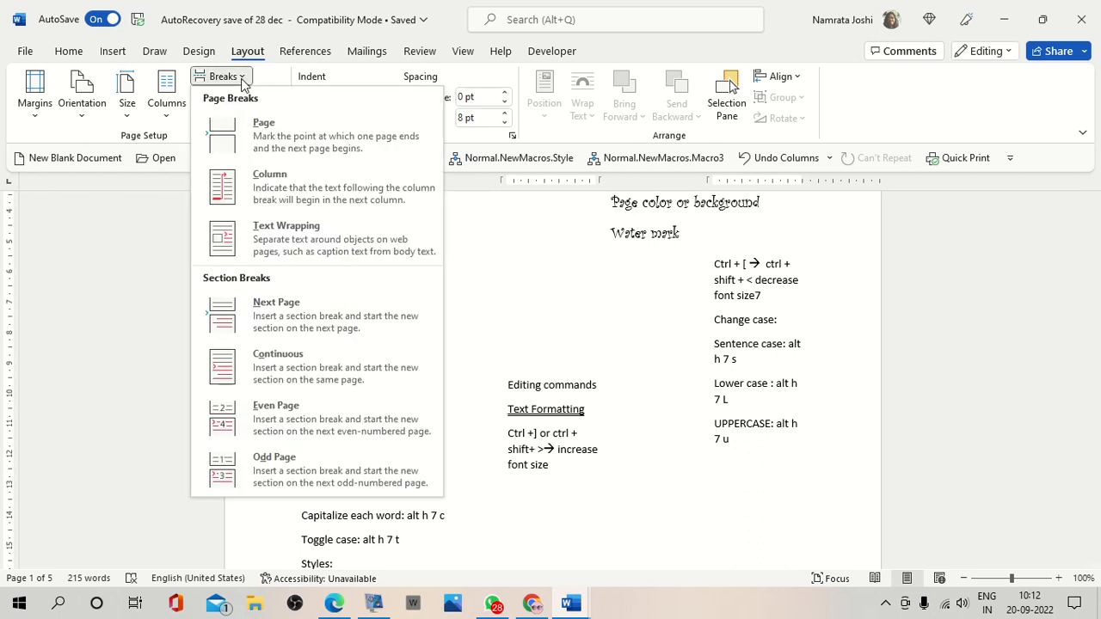
pyautogui.click(245, 136)
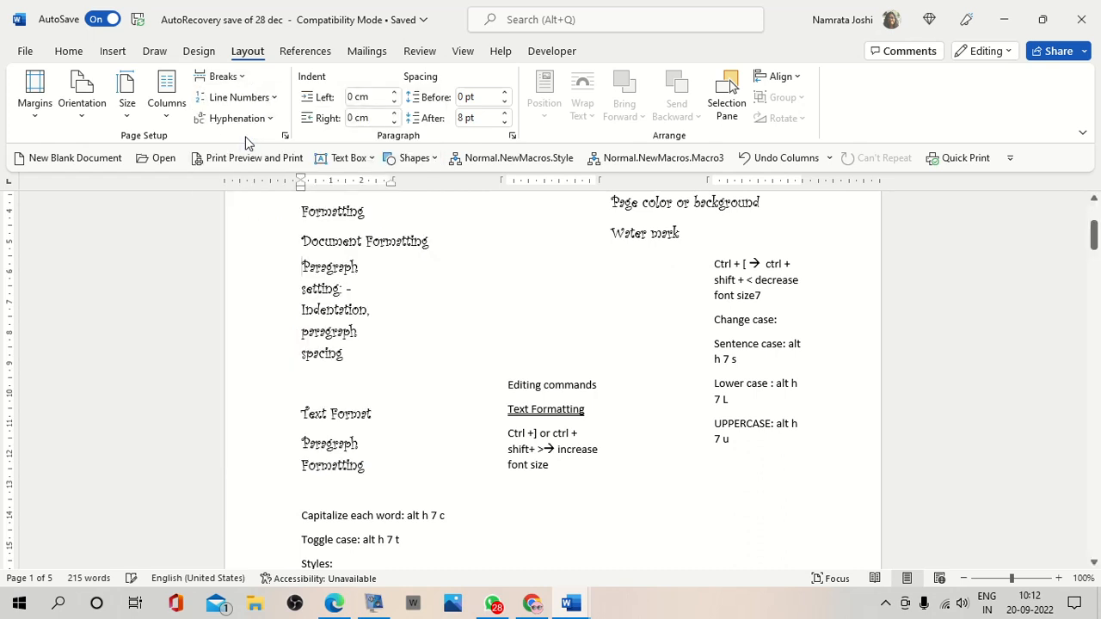
pyautogui.scroll(-4, 559, 379)
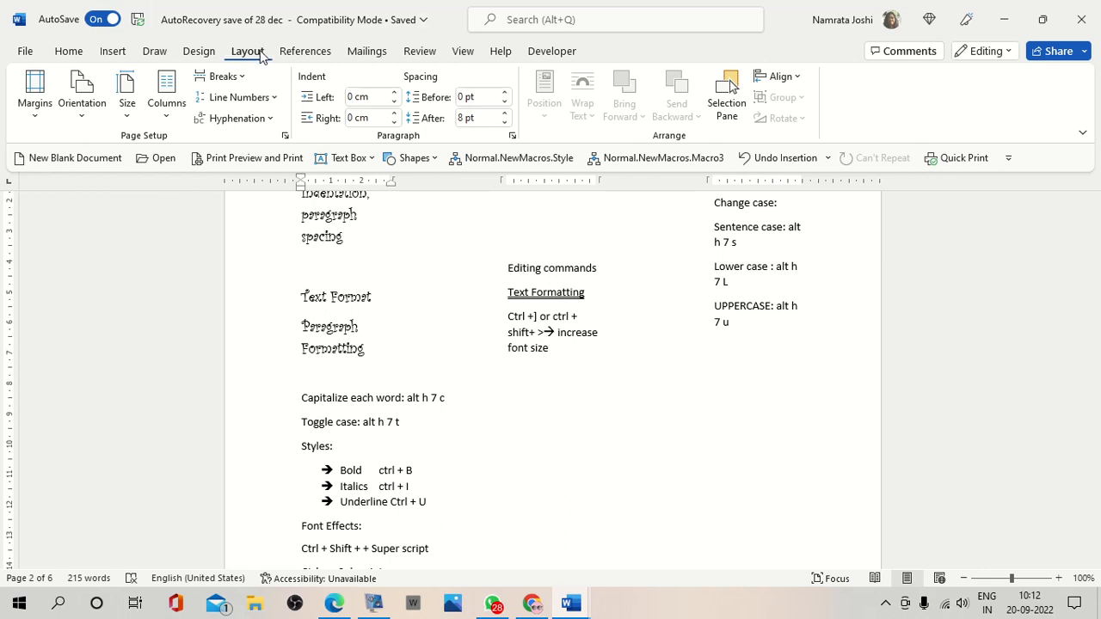
pyautogui.click(221, 76)
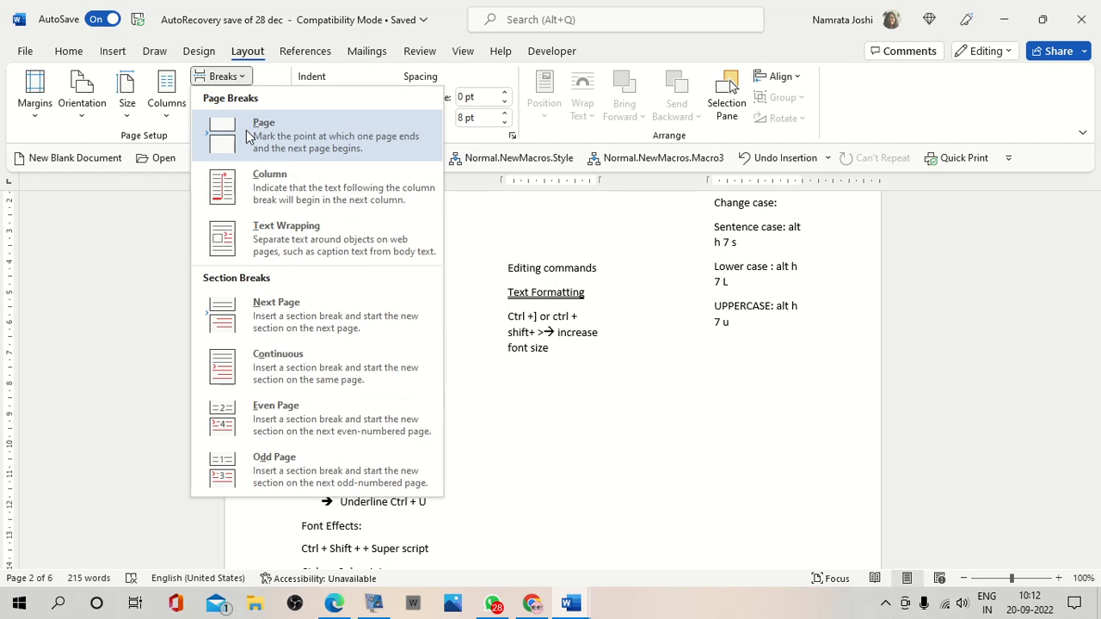
pyautogui.click(545, 396)
pyautogui.scroll(-1, 545, 396)
pyautogui.scroll(-1, 545, 395)
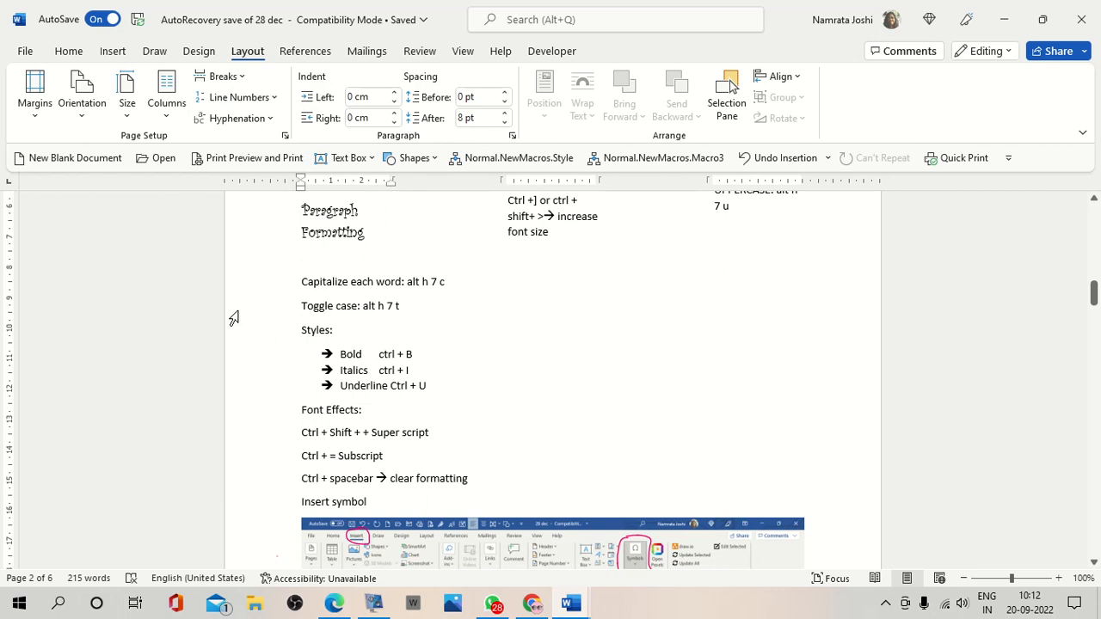
pyautogui.click(301, 283)
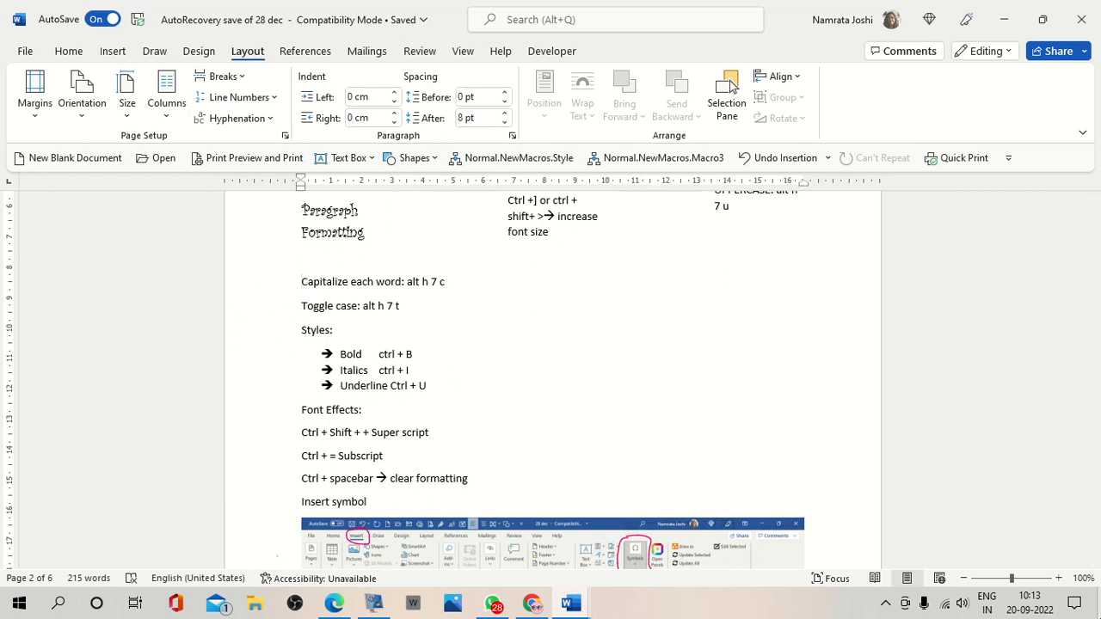
# Insert a page break before the "Editing commands" line in the three-column section.
pyautogui.moveTo(1007, 611)
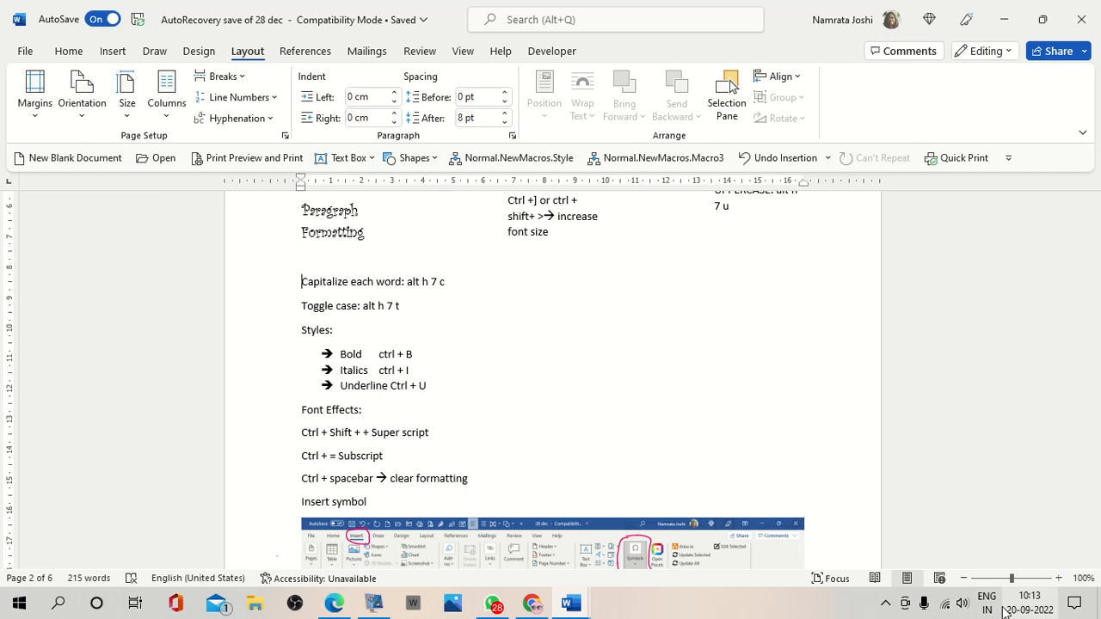
pyautogui.keyDown('ctrl'); pyautogui.scroll(1, 604, 576); pyautogui.keyUp('ctrl')
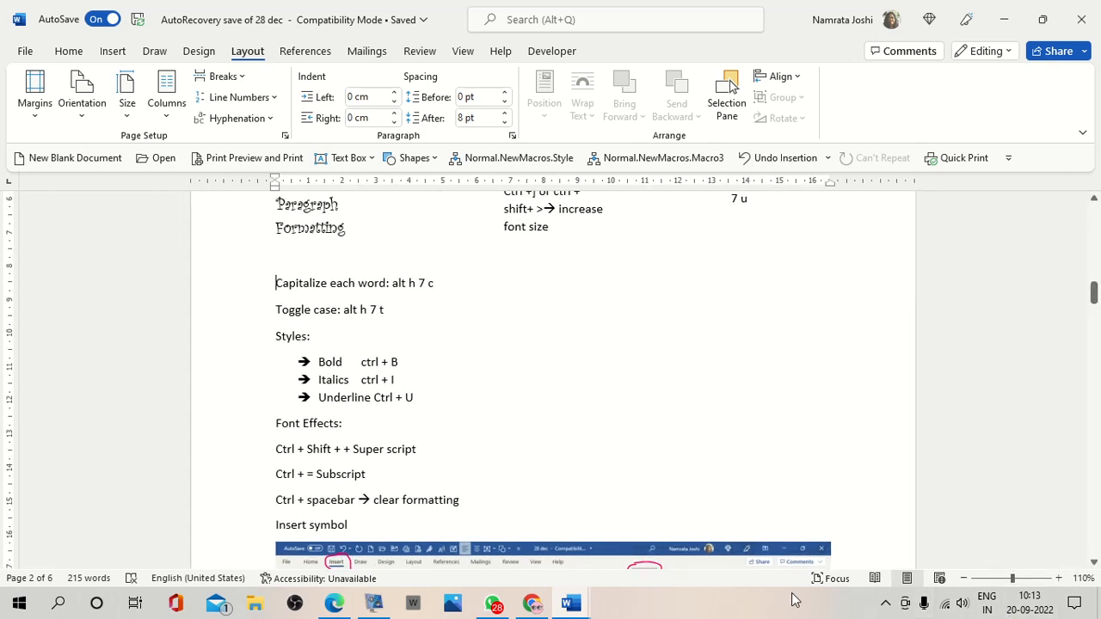
pyautogui.click(723, 410)
pyautogui.keyDown('ctrl'); pyautogui.scroll(7, 722, 417); pyautogui.keyUp('ctrl')
pyautogui.scroll(2, 319, 362)
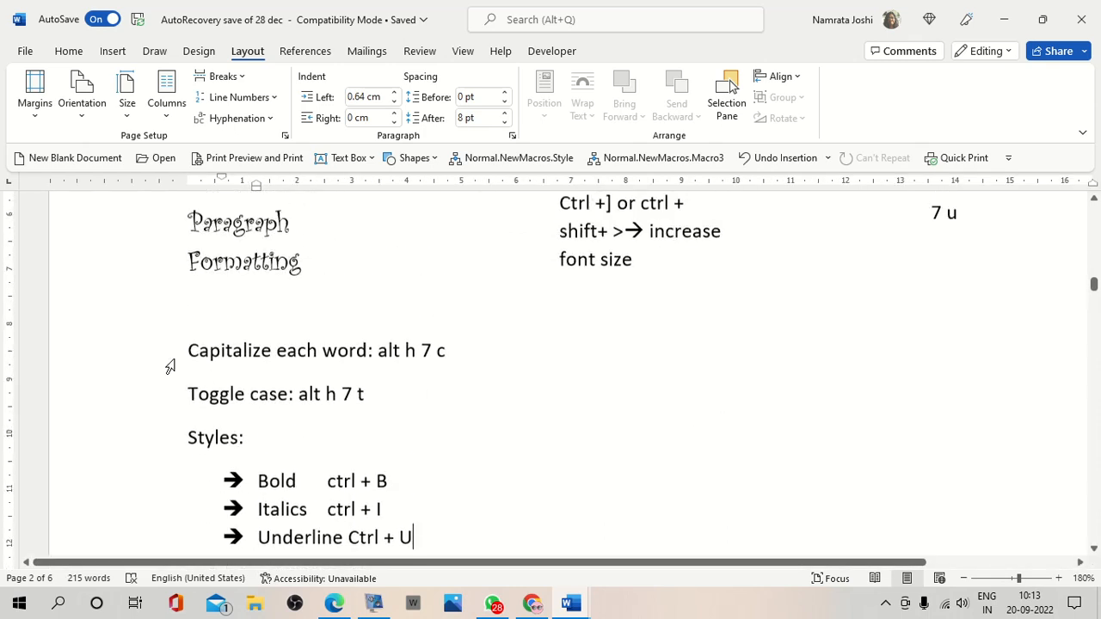
pyautogui.scroll(3, 618, 344)
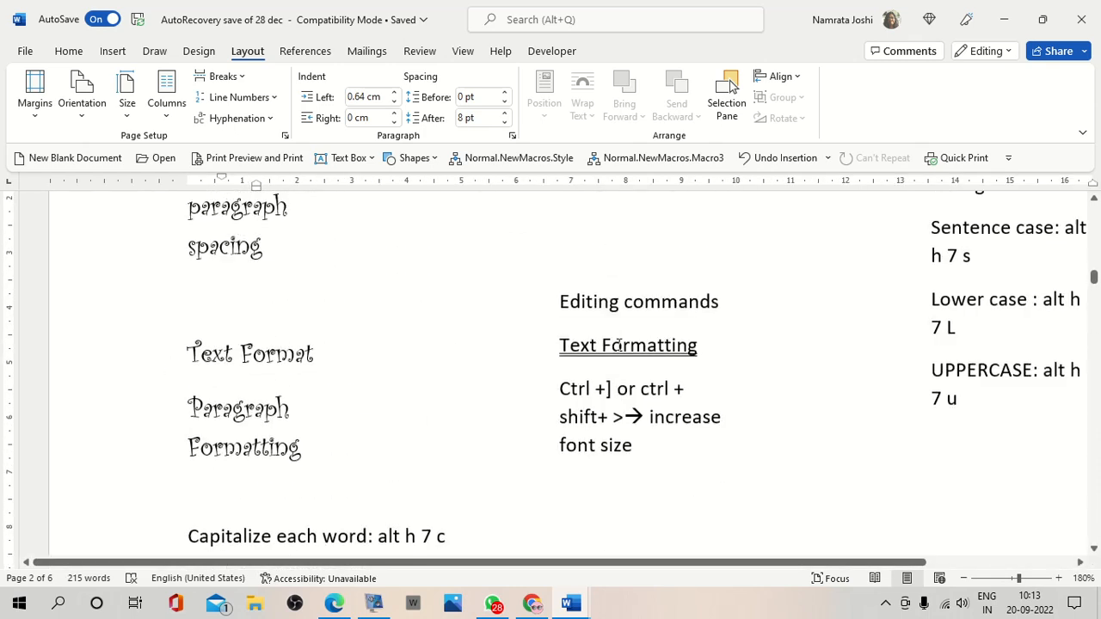
pyautogui.click(557, 319)
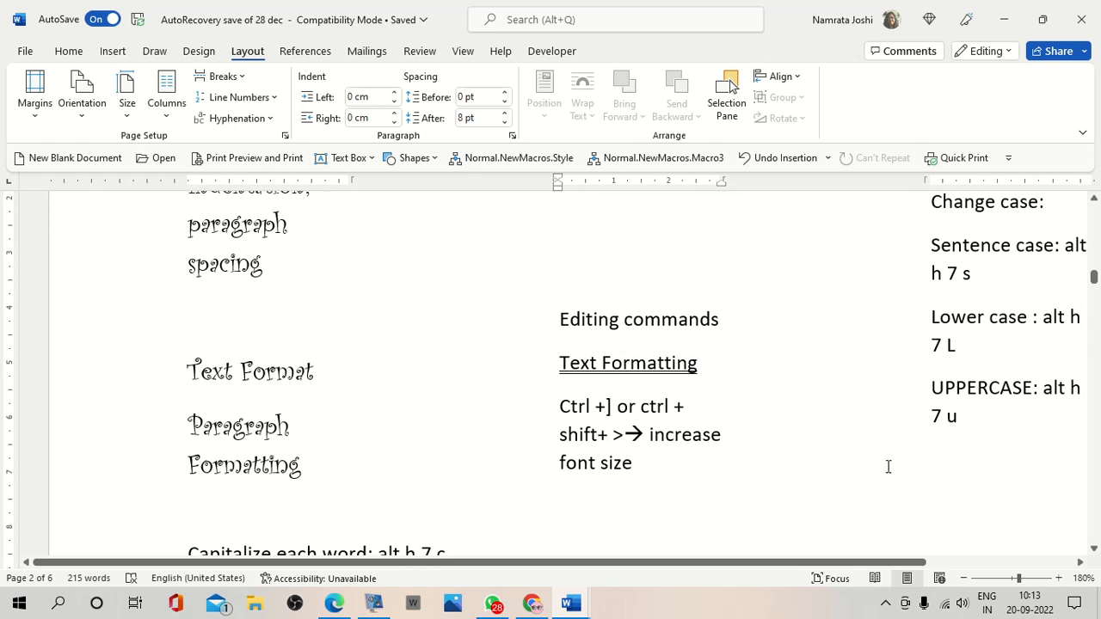
pyautogui.hotkey('ctrl', 'Return')
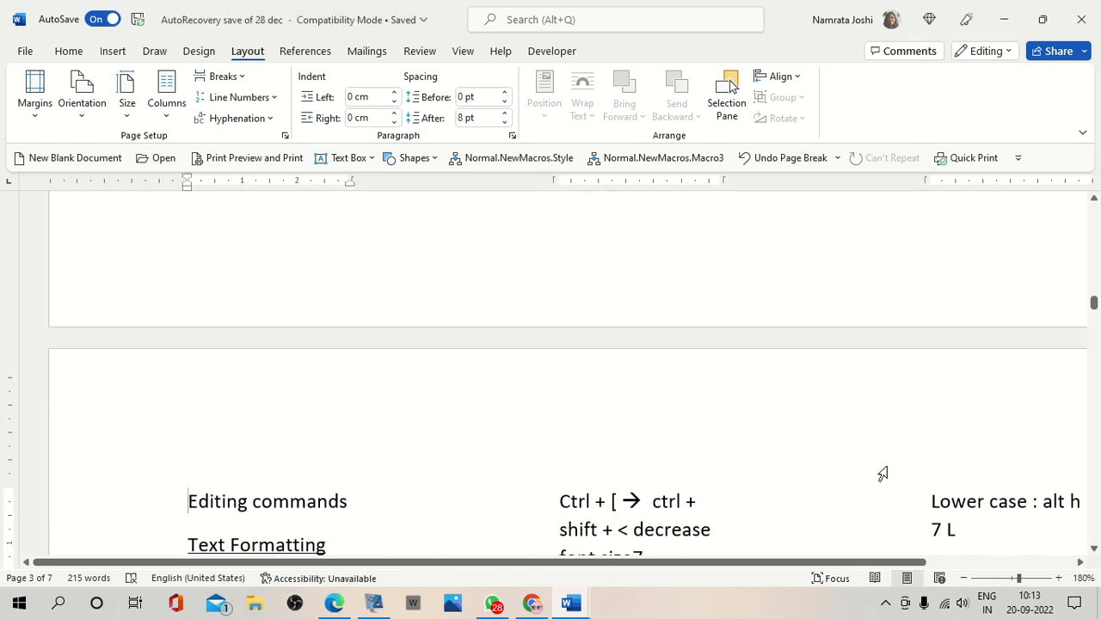
# Insert a page break before the "Change case:" line in the three-column section.
pyautogui.scroll(-1, 923, 498)
pyautogui.scroll(-8, 922, 498)
pyautogui.scroll(1, 540, 420)
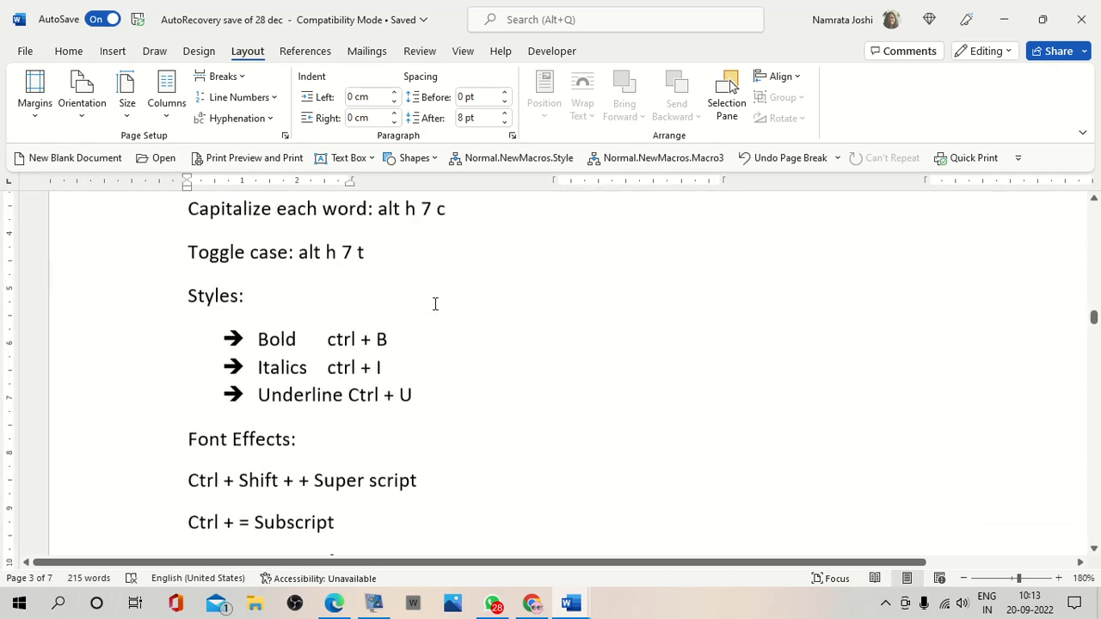
pyautogui.scroll(1, 435, 304)
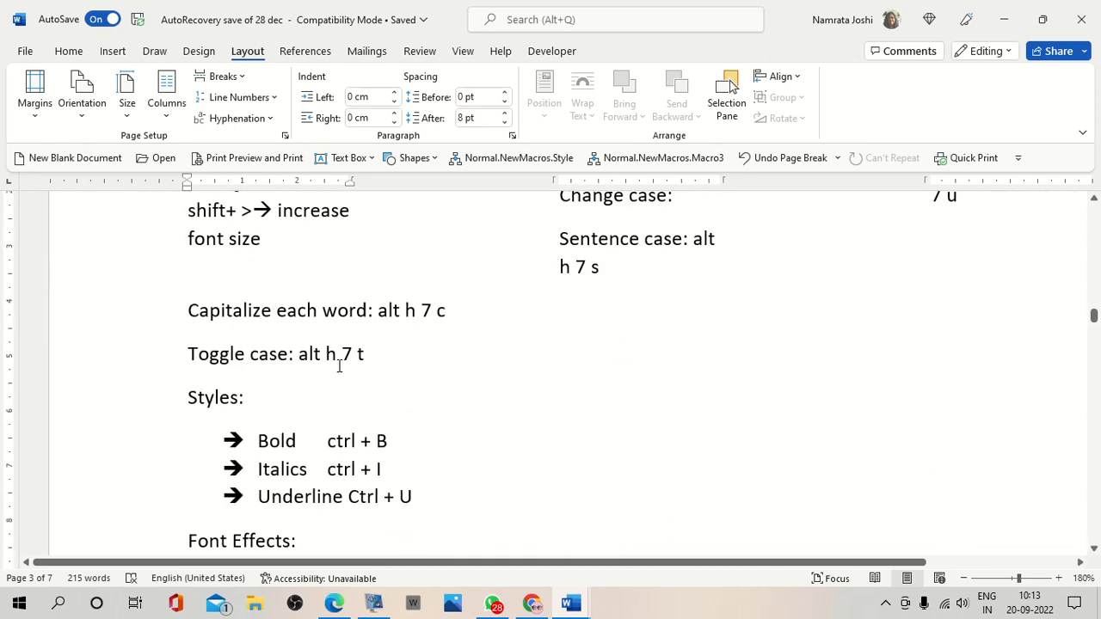
pyautogui.scroll(1, 769, 394)
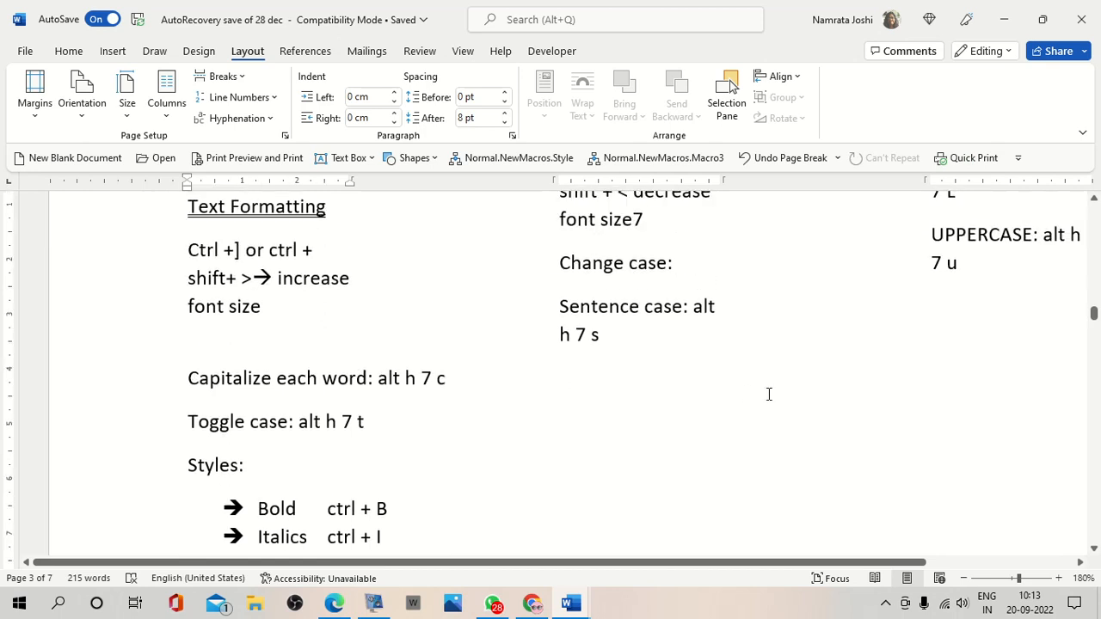
pyautogui.scroll(2, 1024, 408)
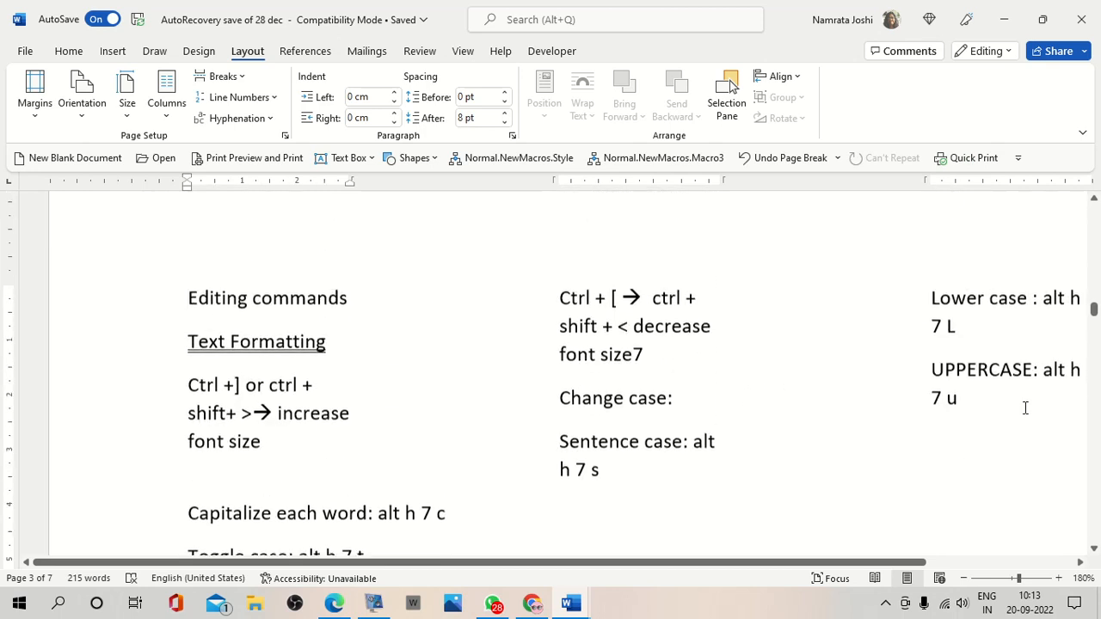
pyautogui.click(563, 398)
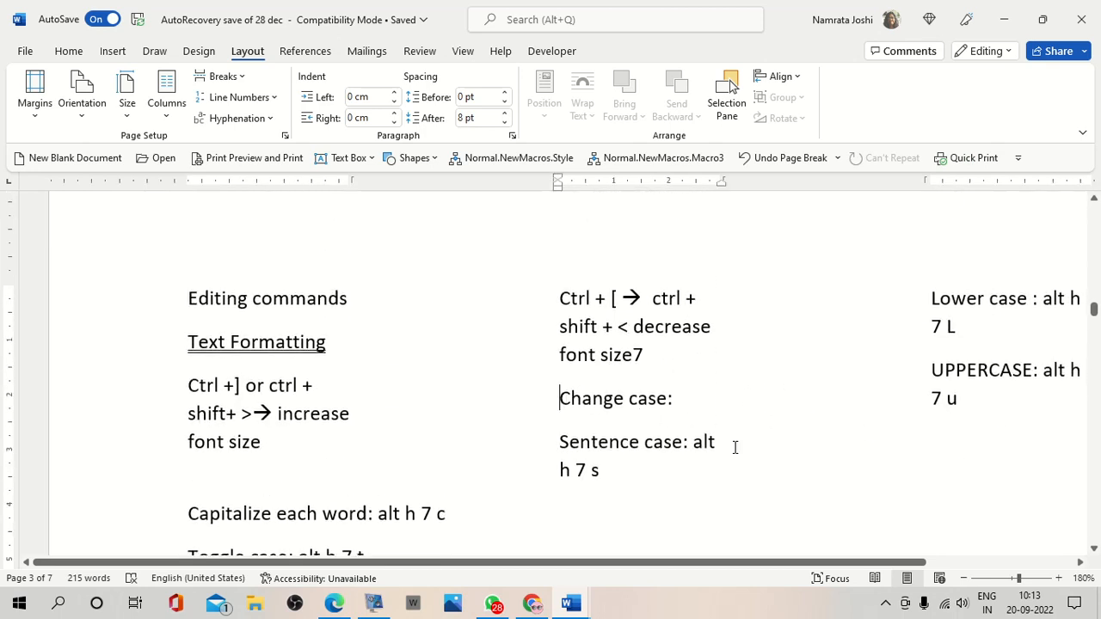
pyautogui.hotkey('ctrl', 'Return')
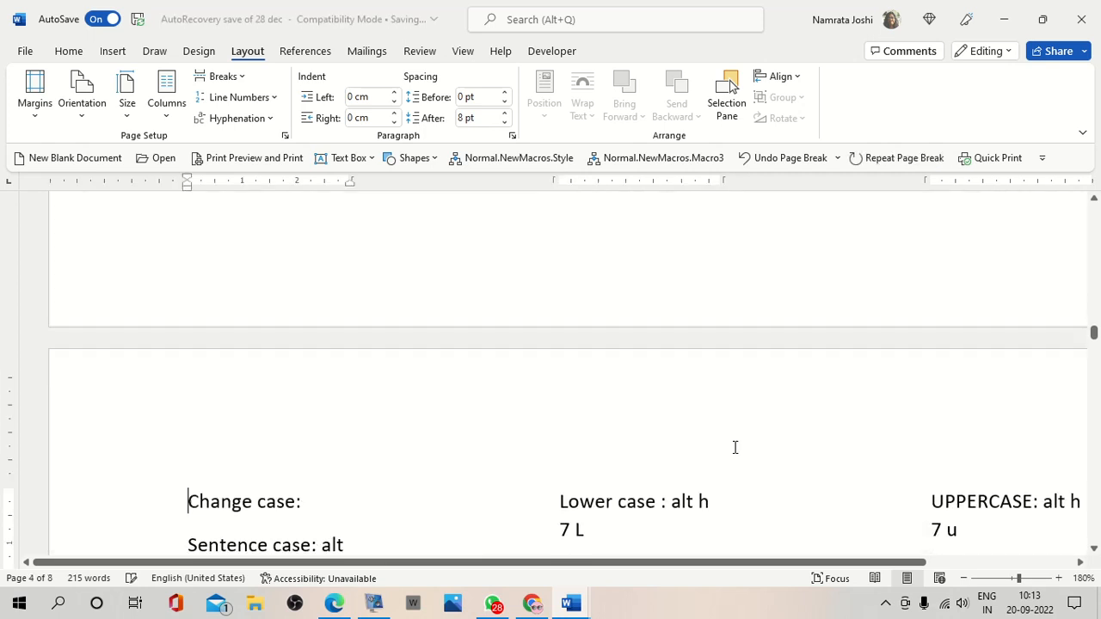
# Insert a page break before the "Font Effects:" line in the single-column text.
pyautogui.scroll(-4, 659, 437)
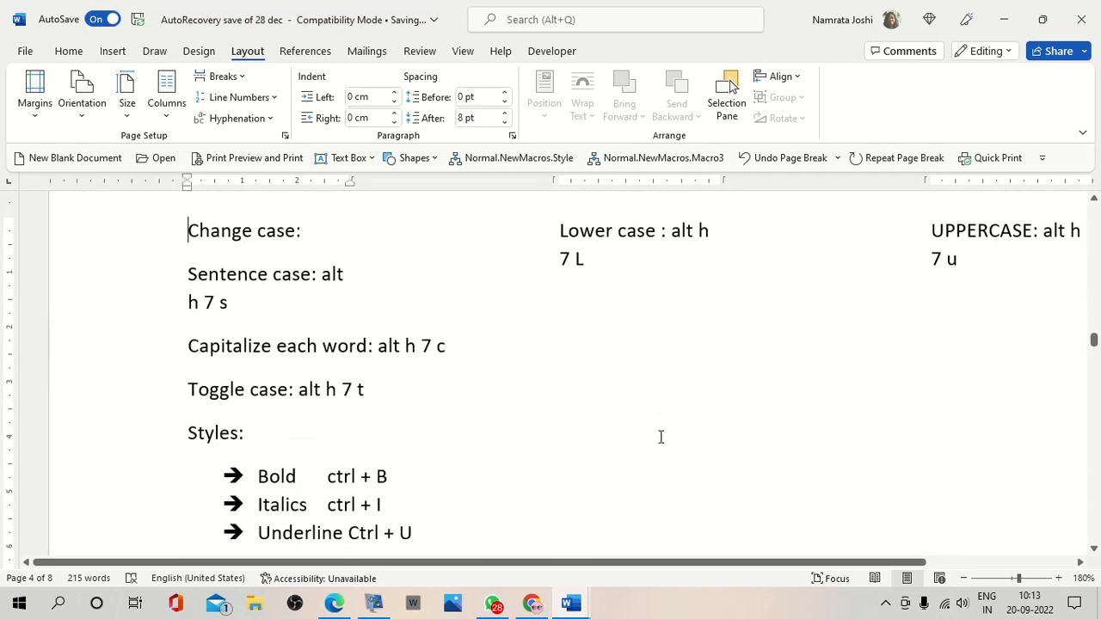
pyautogui.scroll(-3, 659, 437)
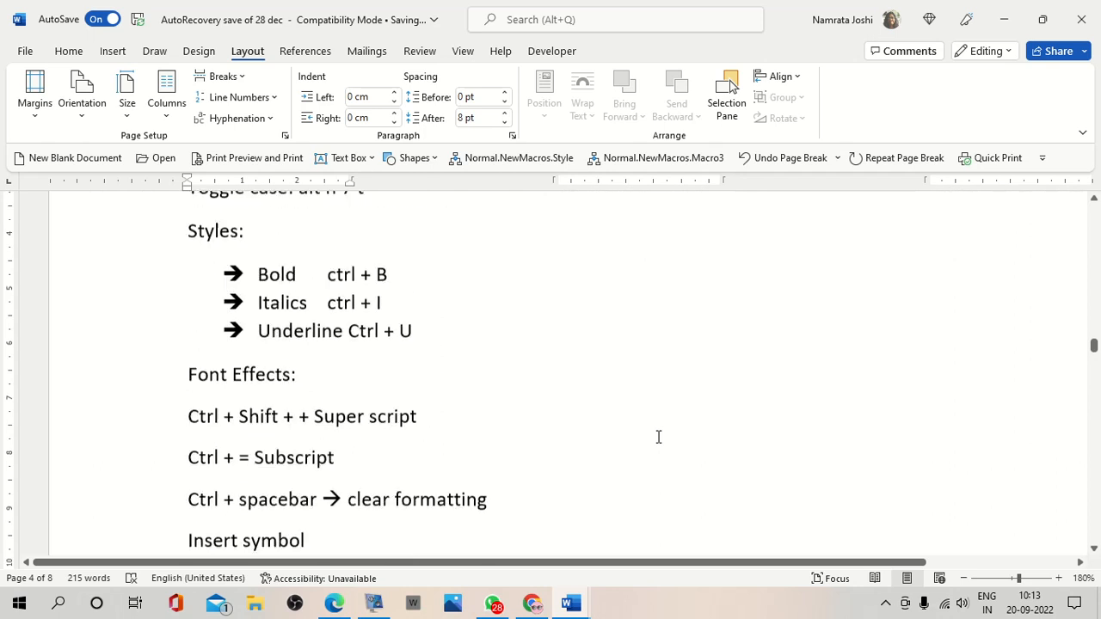
pyautogui.click(191, 368)
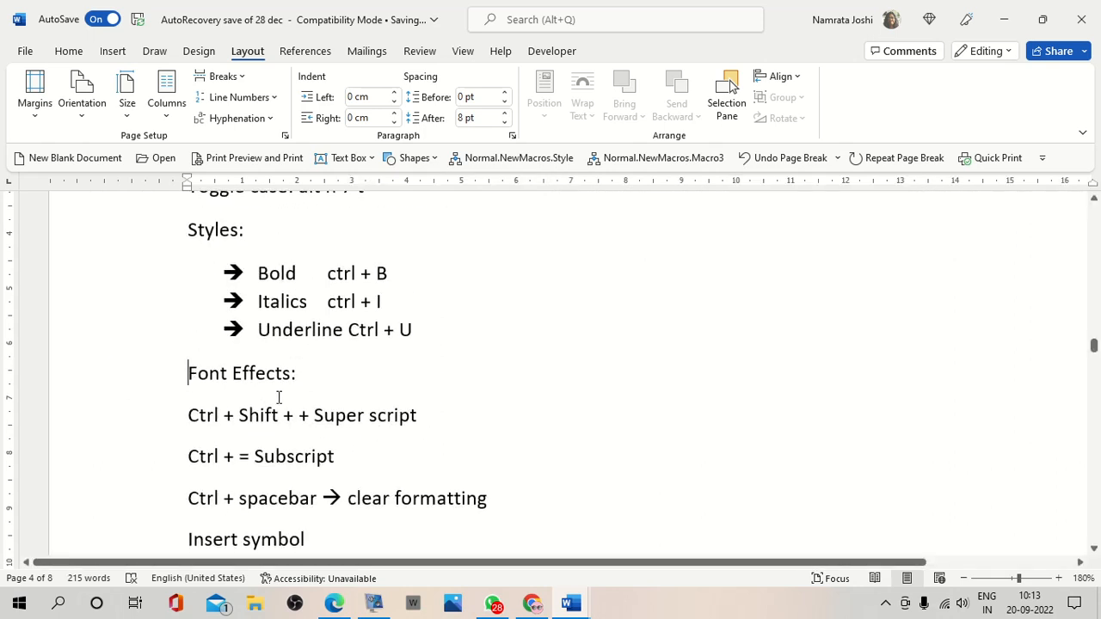
pyautogui.hotkey('ctrl', 'Return')
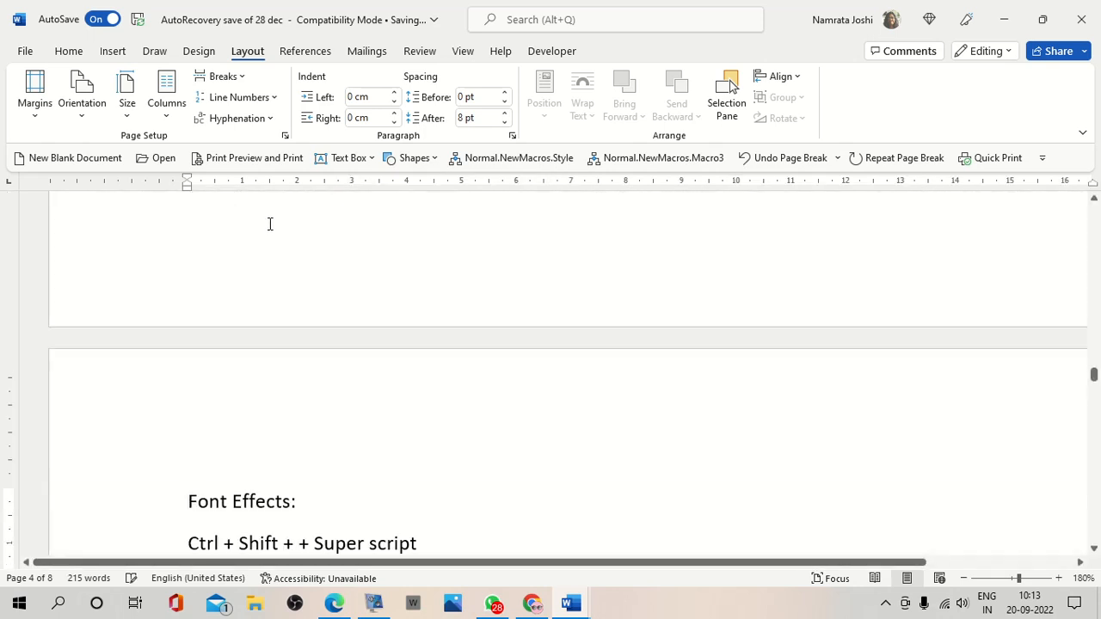
pyautogui.scroll(-1, 418, 469)
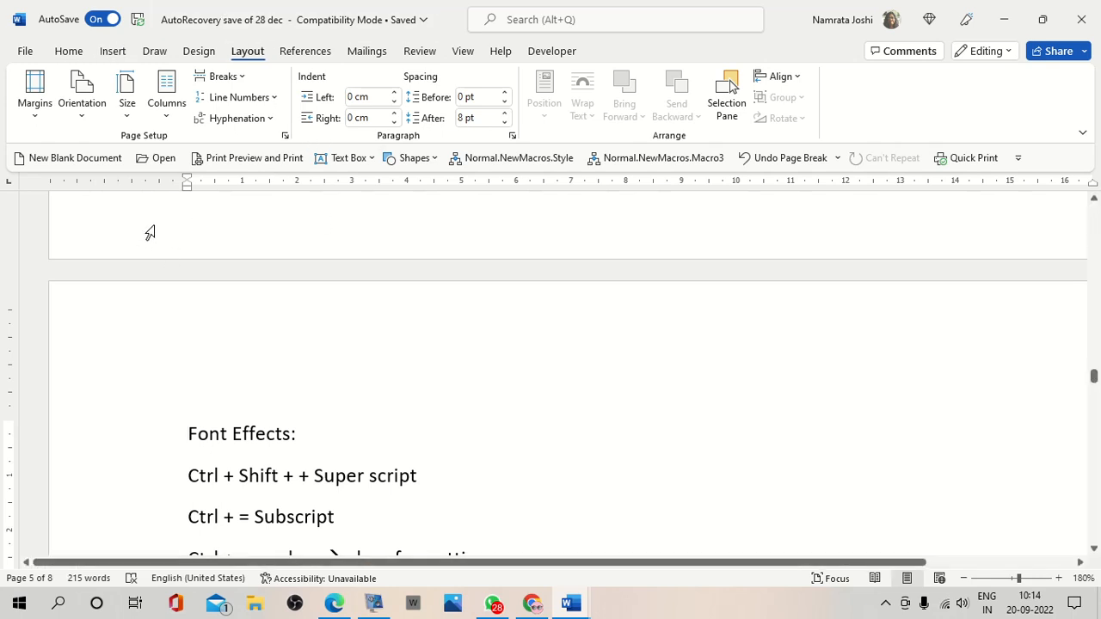
# Review the available page and section break types and examine how the text is laid out across the first pages.
pyautogui.click(245, 77)
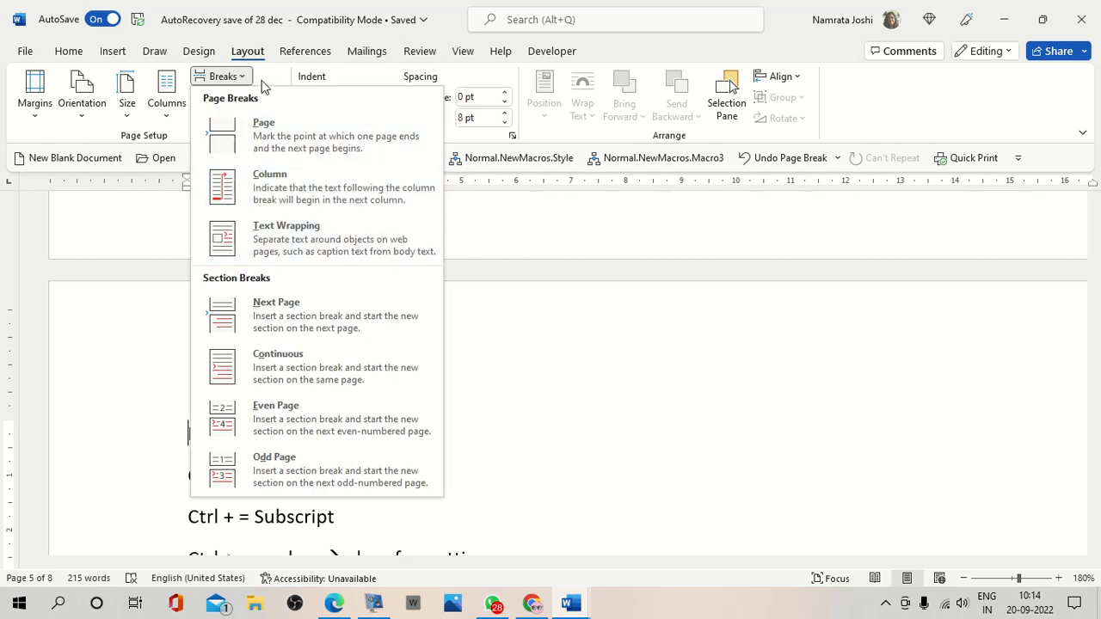
pyautogui.click(703, 413)
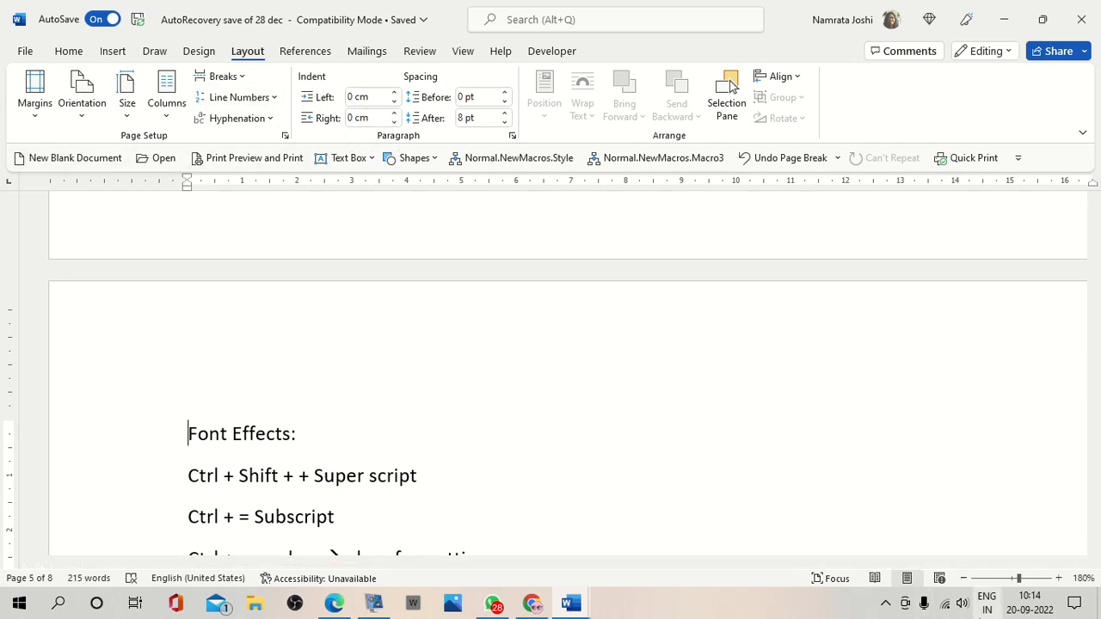
pyautogui.scroll(10, 656, 541)
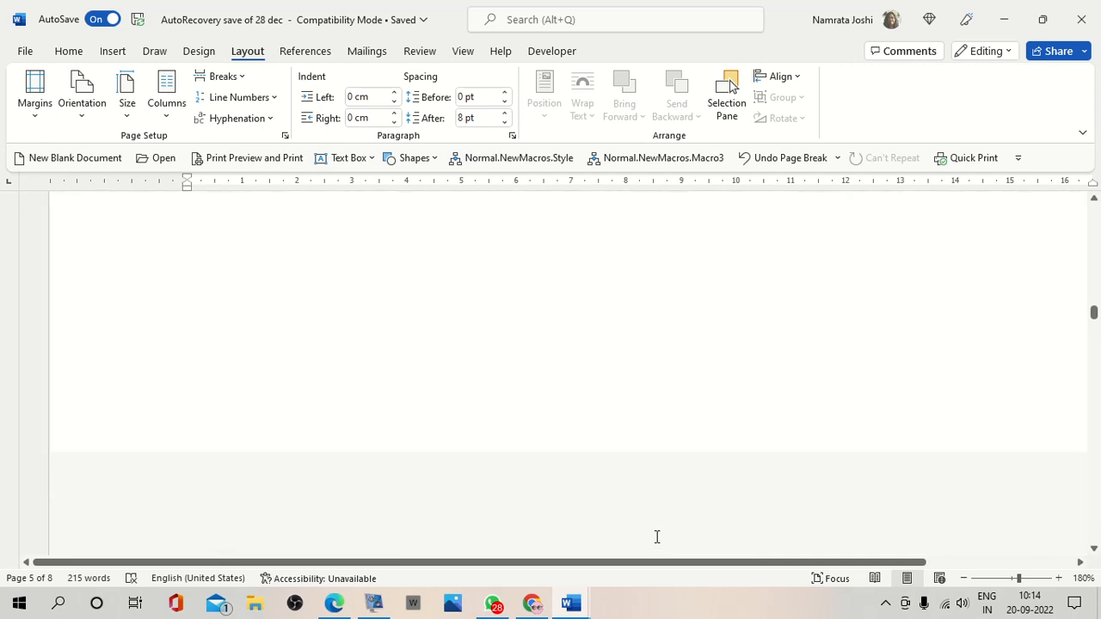
pyautogui.scroll(15, 656, 535)
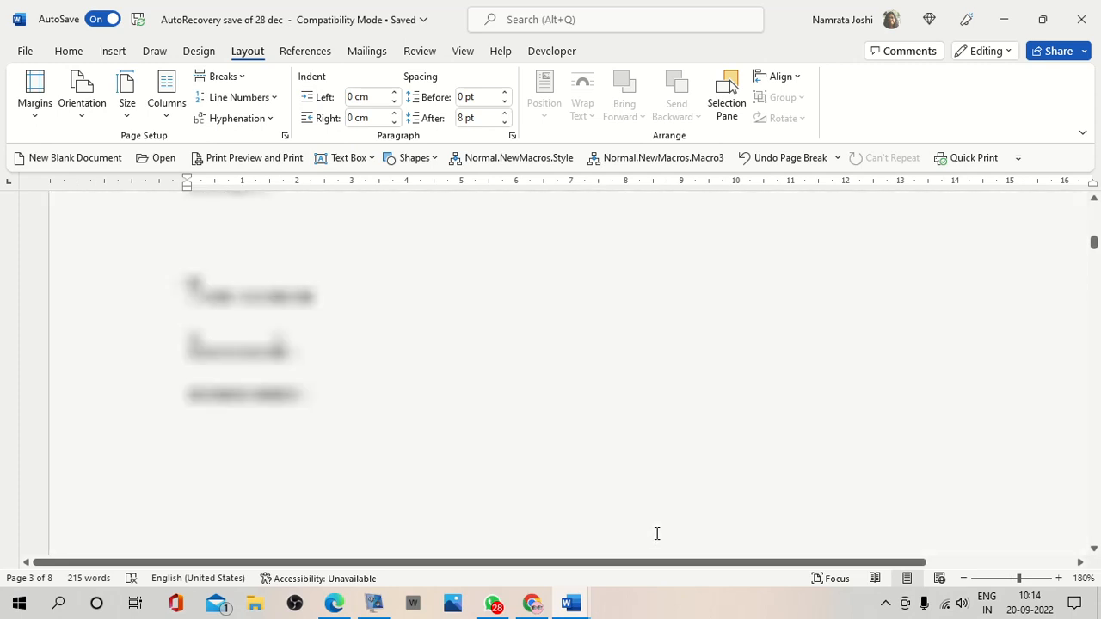
pyautogui.scroll(15, 656, 531)
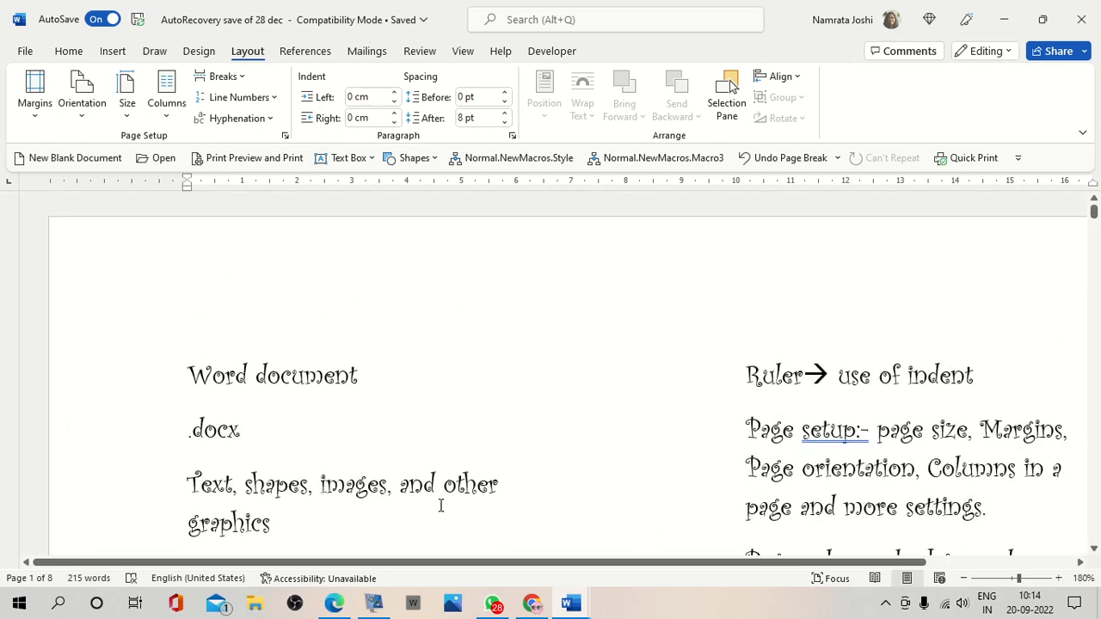
pyautogui.scroll(-1, 962, 446)
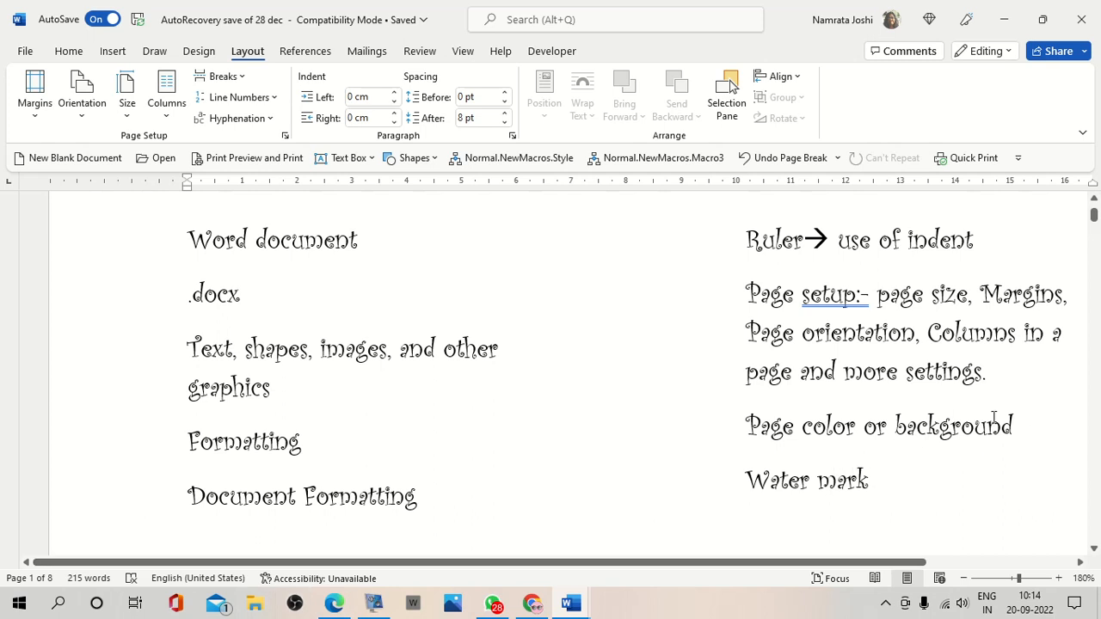
pyautogui.scroll(-5, 994, 422)
pyautogui.scroll(-5, 989, 426)
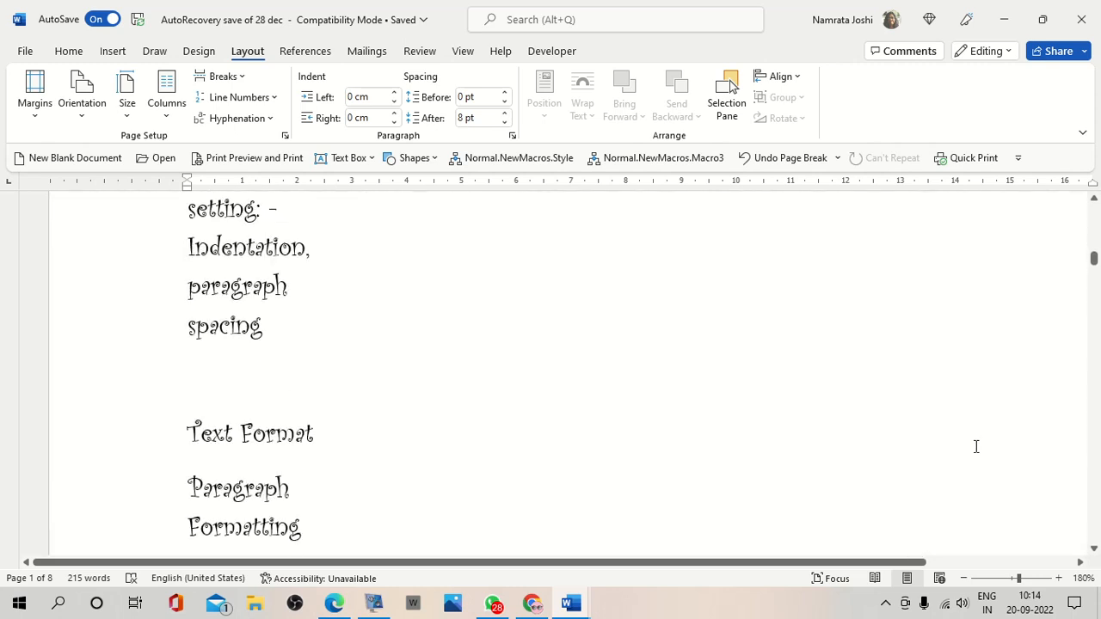
pyautogui.scroll(1, 208, 305)
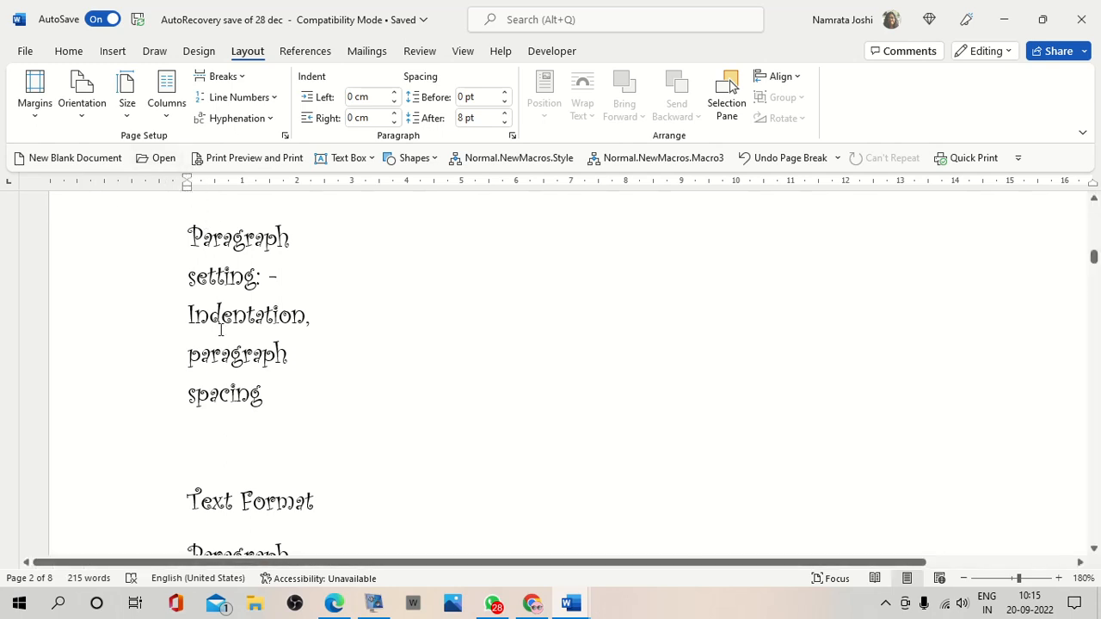
# Select the entire document and change its layout to one column.
pyautogui.click(183, 237)
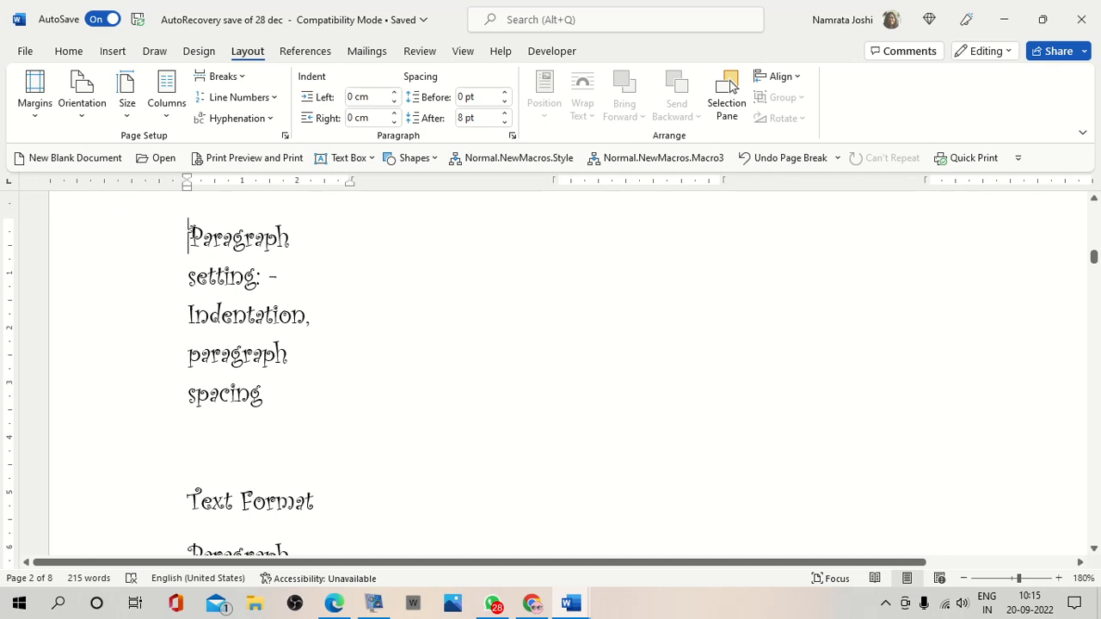
pyautogui.hotkey('ctrl', 'a')
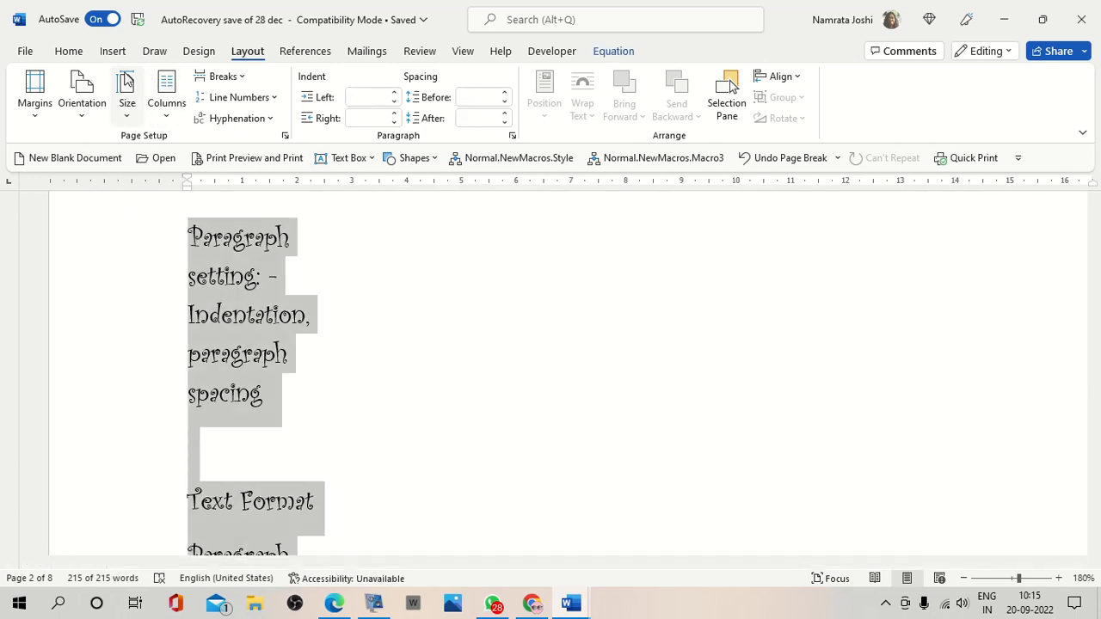
pyautogui.click(245, 80)
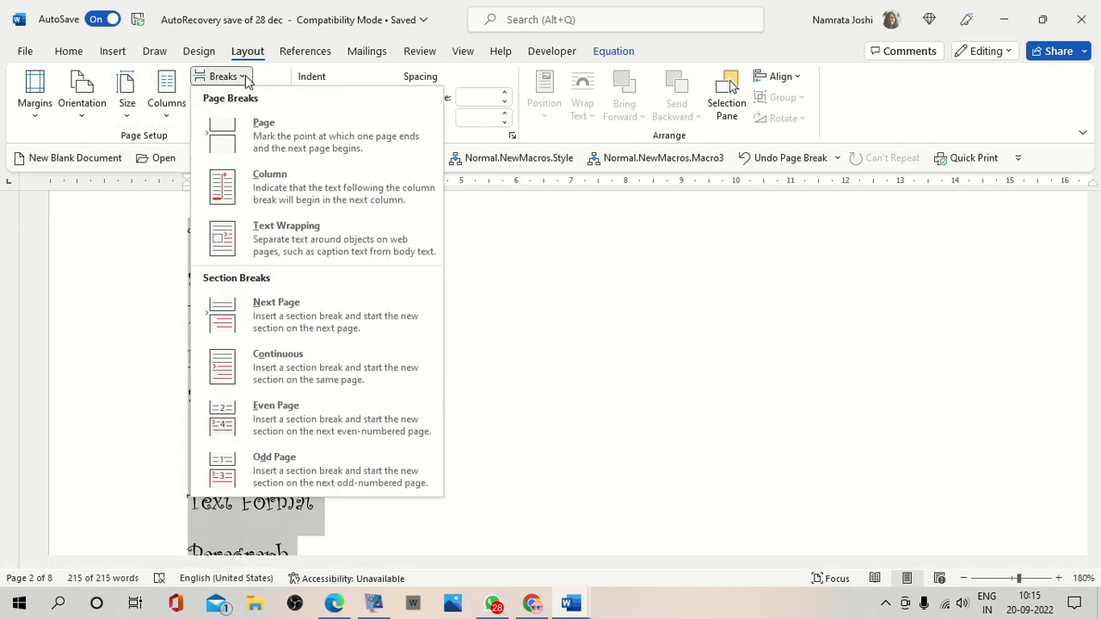
pyautogui.click(167, 114)
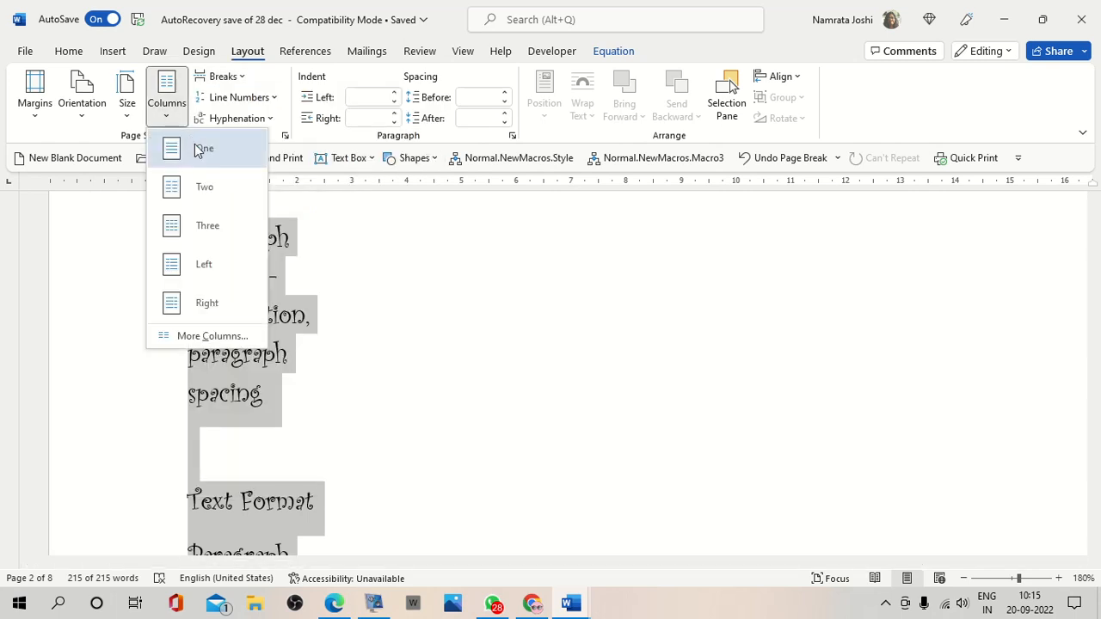
pyautogui.click(197, 146)
pyautogui.scroll(1, 447, 379)
pyautogui.scroll(1, 447, 378)
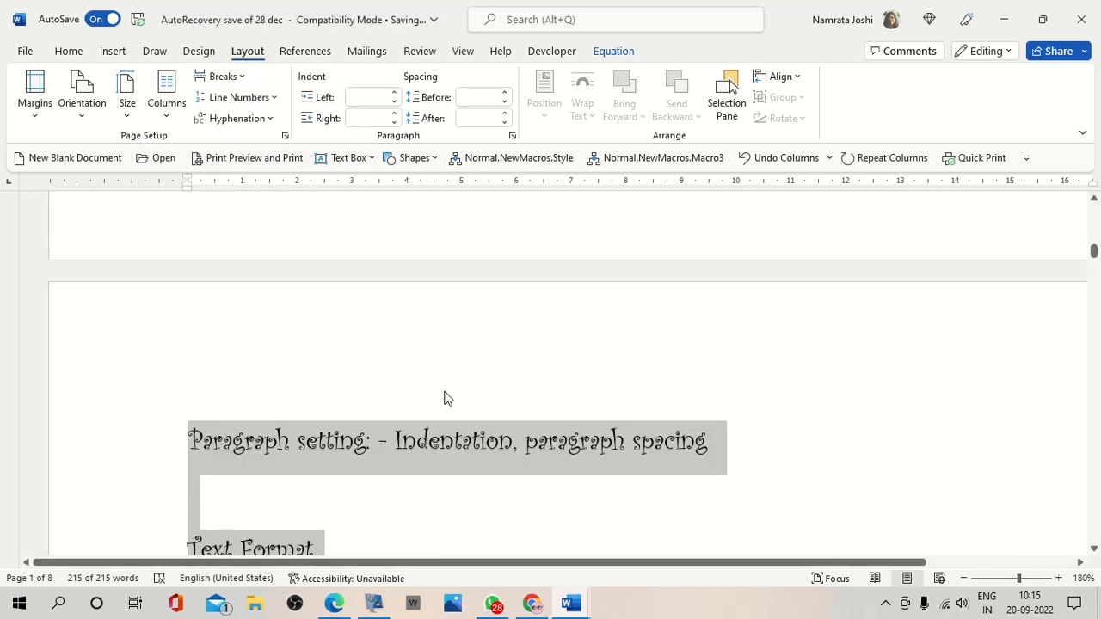
pyautogui.click(433, 445)
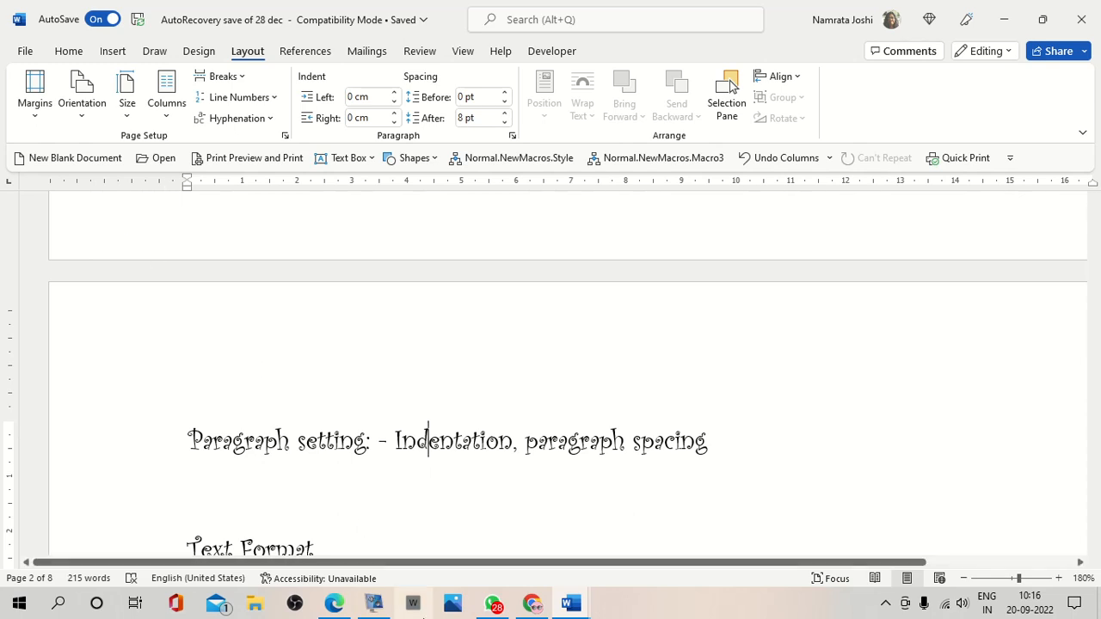
# Examine how the single-column text is laid out across the first pages around the "Paragraph setting" heading.
pyautogui.scroll(-3, 417, 494)
pyautogui.scroll(-10, 411, 474)
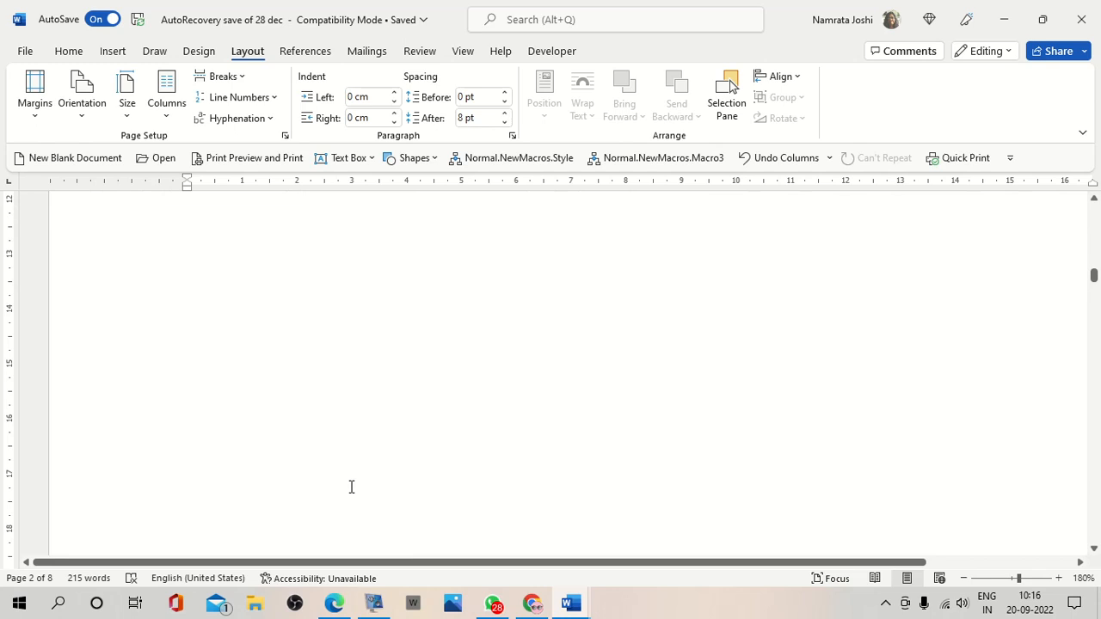
pyautogui.scroll(-5, 349, 489)
pyautogui.scroll(5, 349, 488)
pyautogui.scroll(-5, 349, 488)
pyautogui.scroll(10, 349, 487)
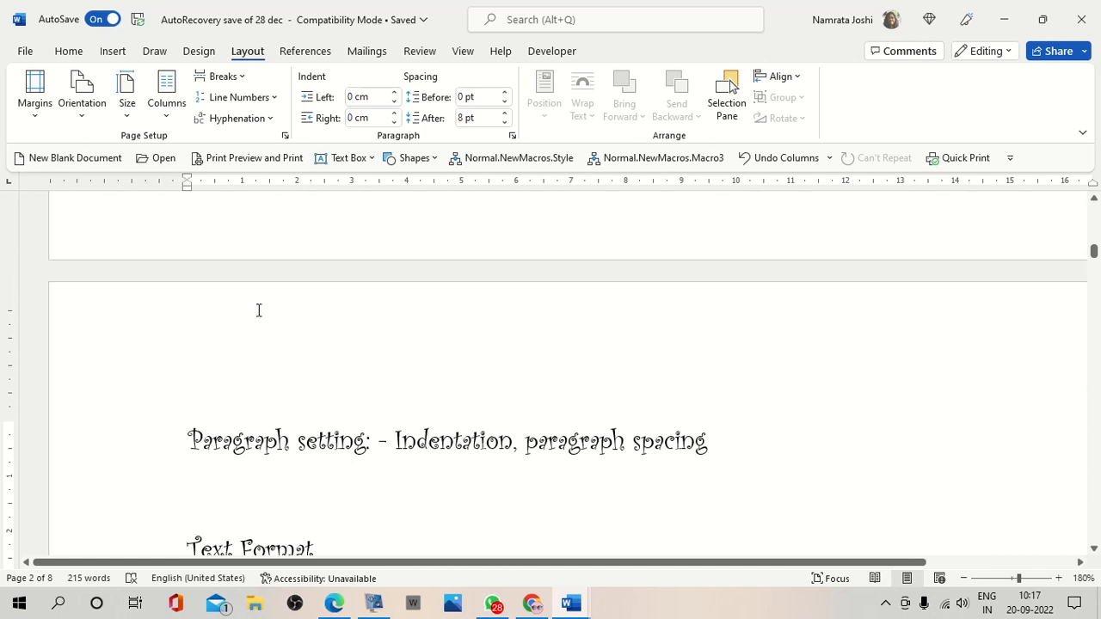
pyautogui.scroll(5, 276, 319)
pyautogui.scroll(-5, 272, 322)
pyautogui.scroll(3, 256, 287)
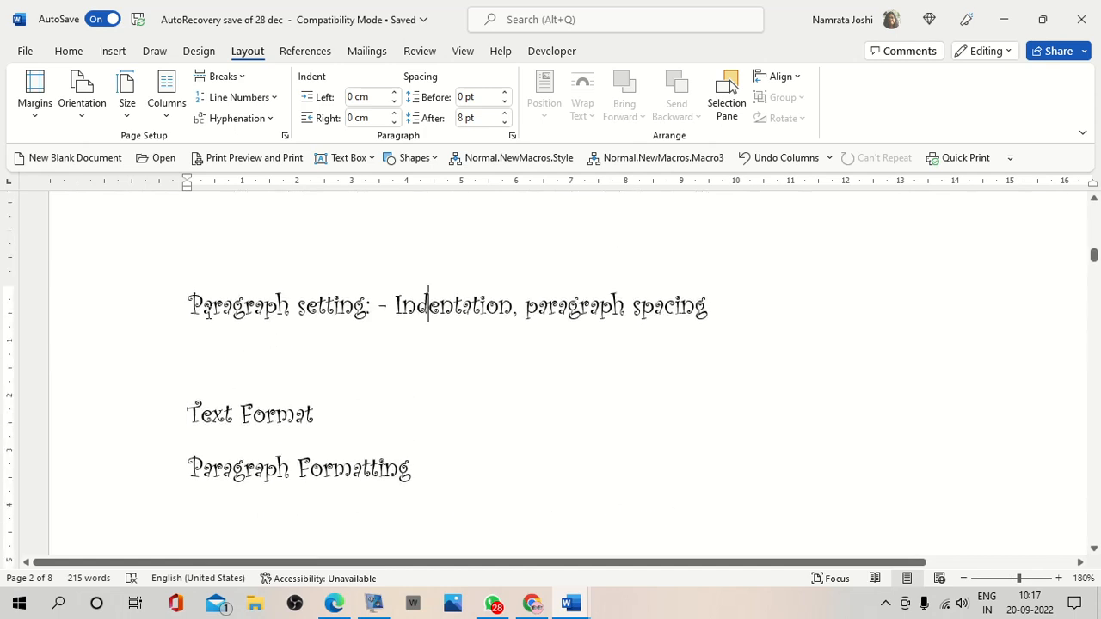
pyautogui.click(191, 258)
pyautogui.scroll(3, 456, 415)
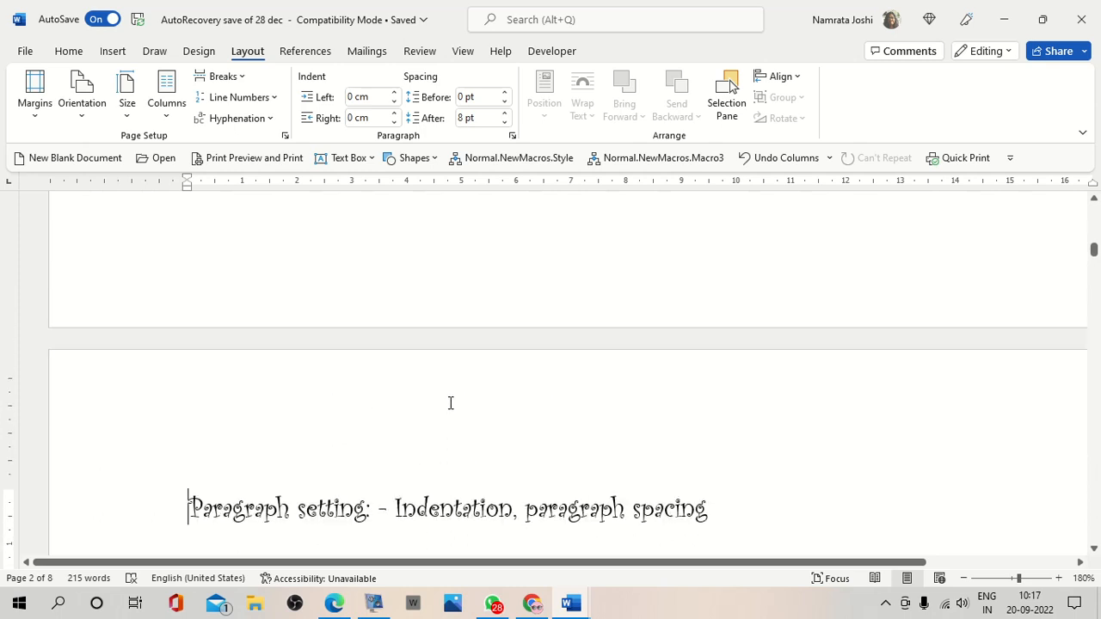
pyautogui.scroll(3, 456, 412)
pyautogui.scroll(18, 462, 439)
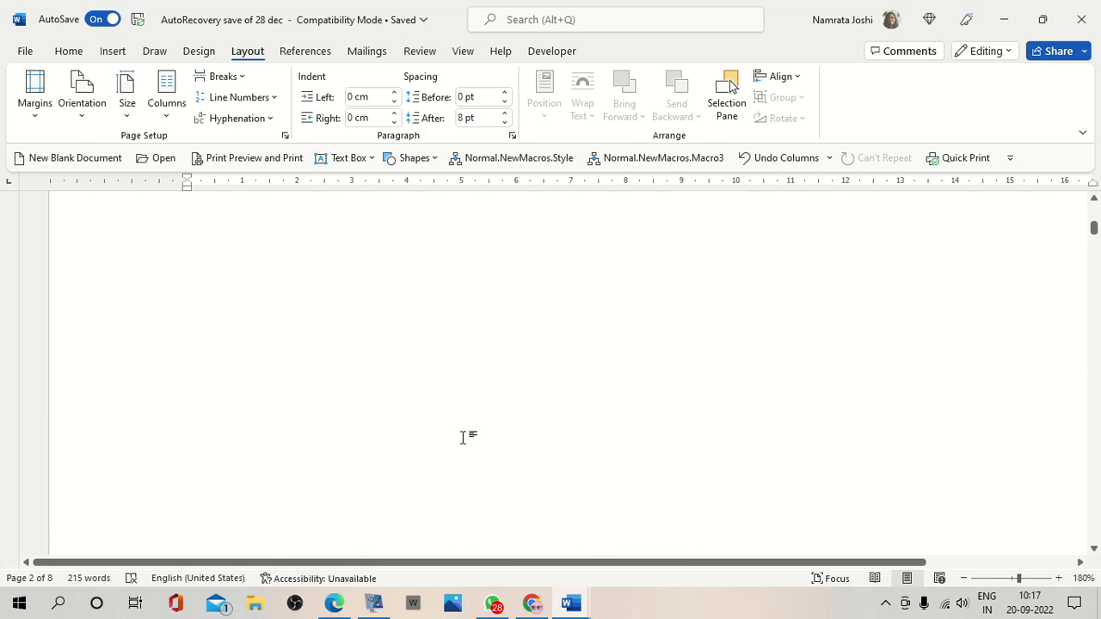
pyautogui.scroll(-4, 464, 436)
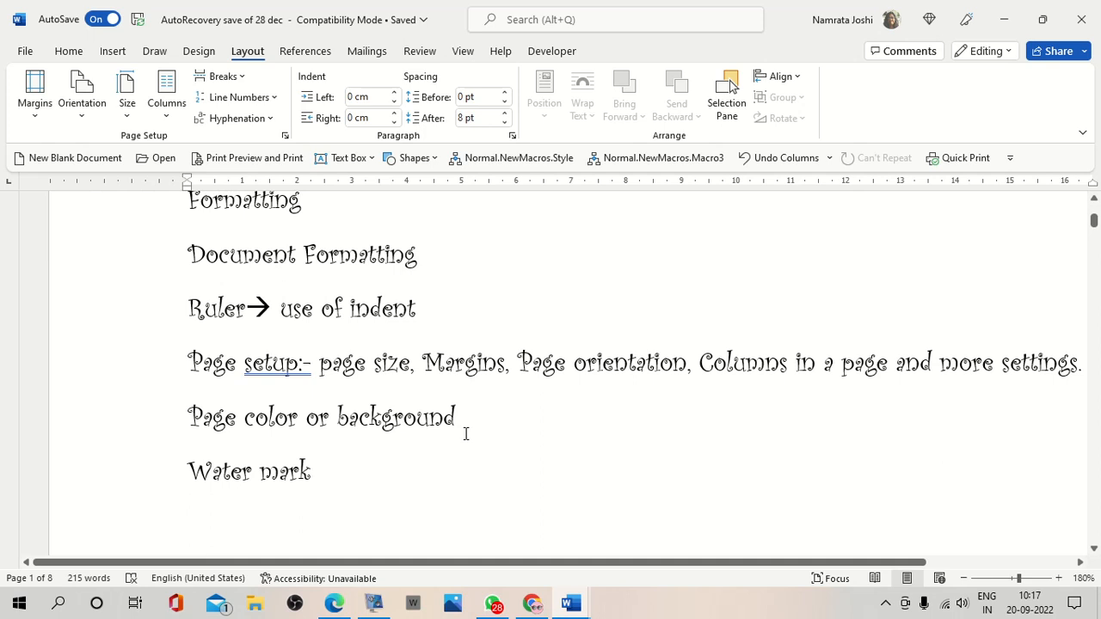
pyautogui.scroll(-6, 463, 439)
pyautogui.scroll(-8, 461, 456)
pyautogui.scroll(3, 459, 455)
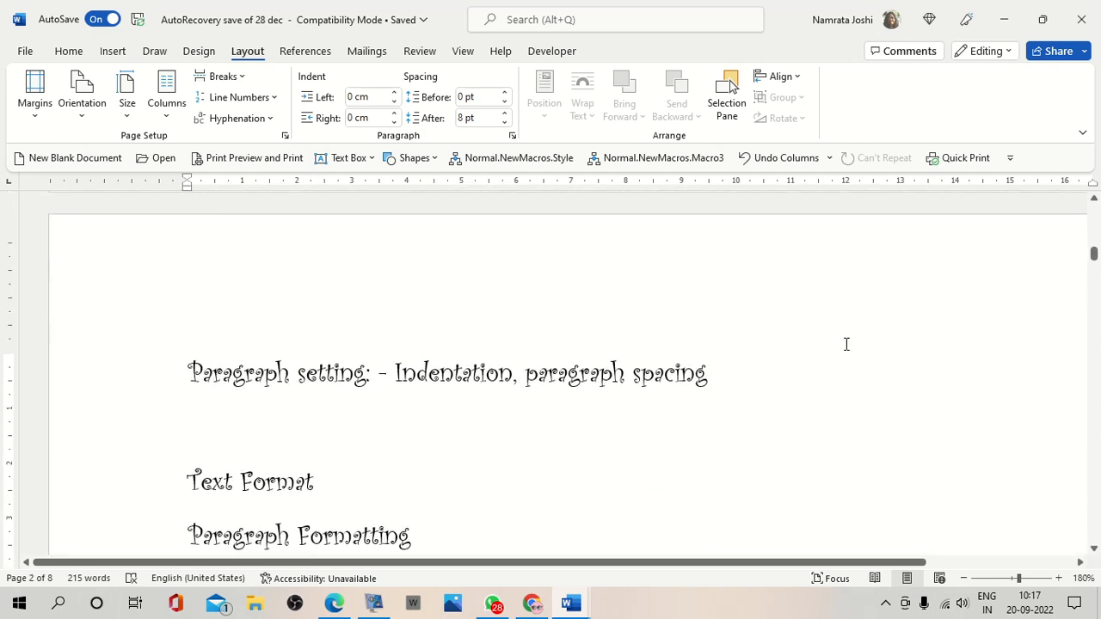
# Add a line below the "Paragraph setting: - Indentation, paragraph spacing" heading reading "Paragraph setting covers starting point of the para,".
pyautogui.click(717, 376)
pyautogui.press('Home')
pyautogui.click(726, 371)
pyautogui.press('BackSpace')
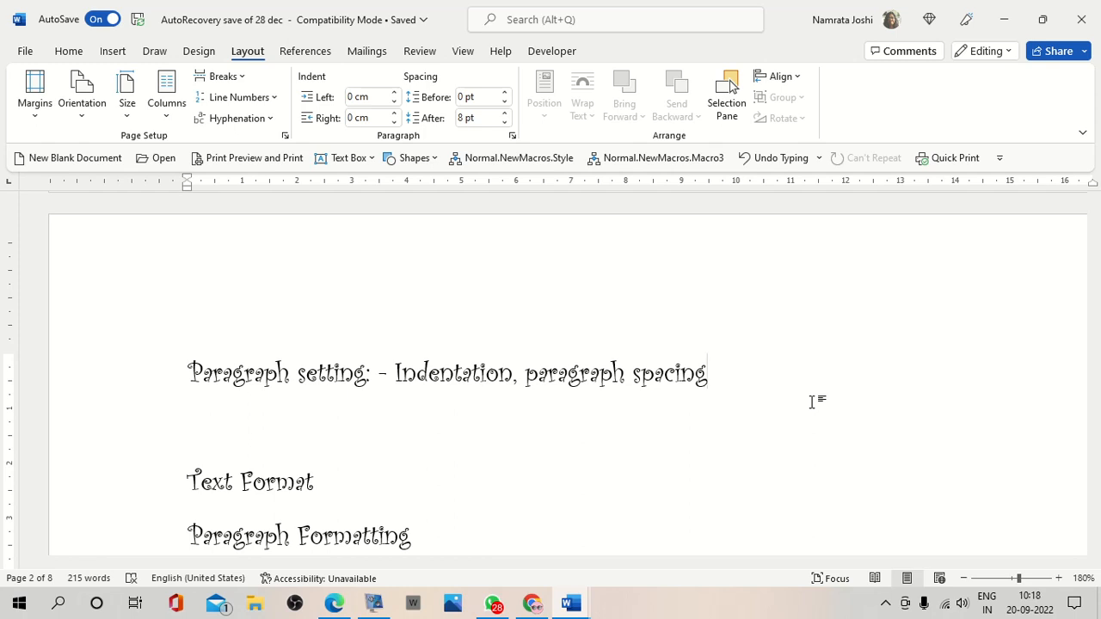
pyautogui.press('Return')
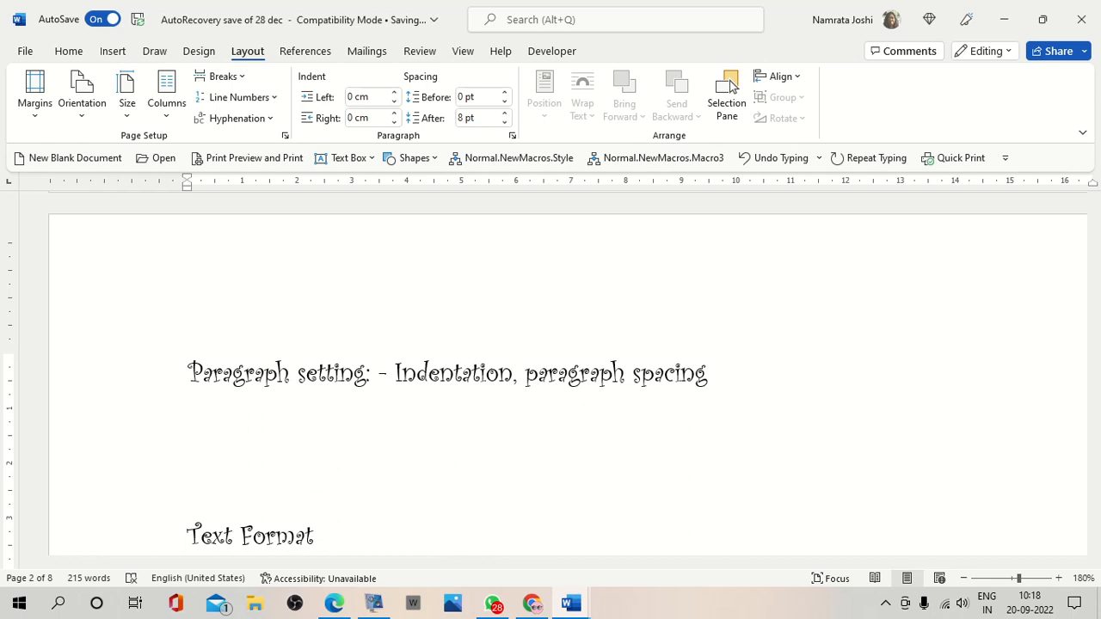
pyautogui.write('Paragraph setting co')
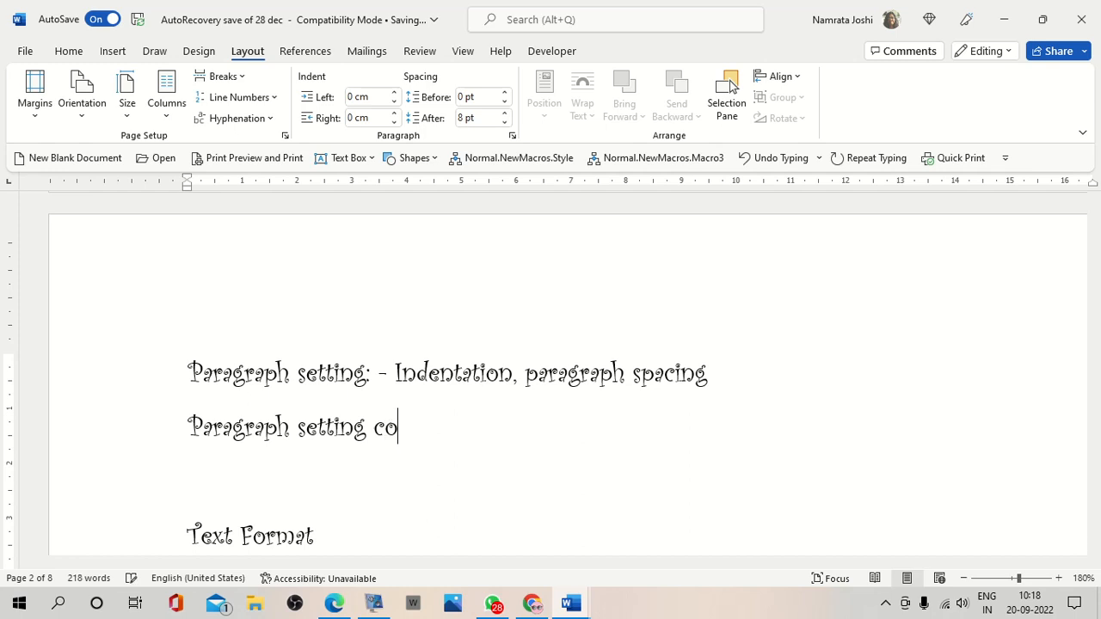
pyautogui.write('vers')
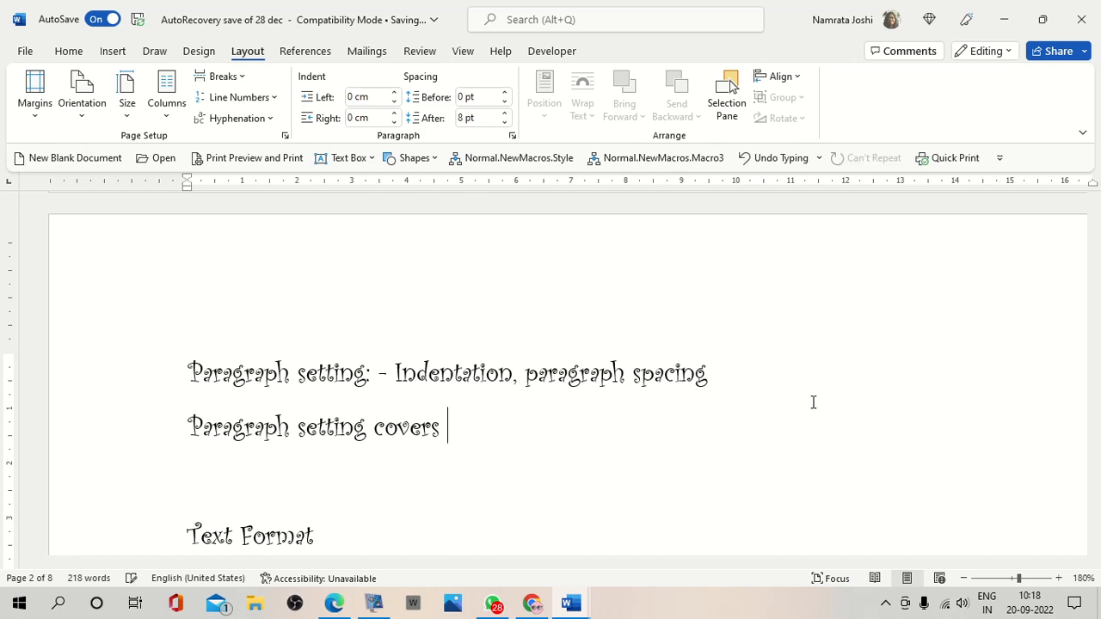
pyautogui.write('st')
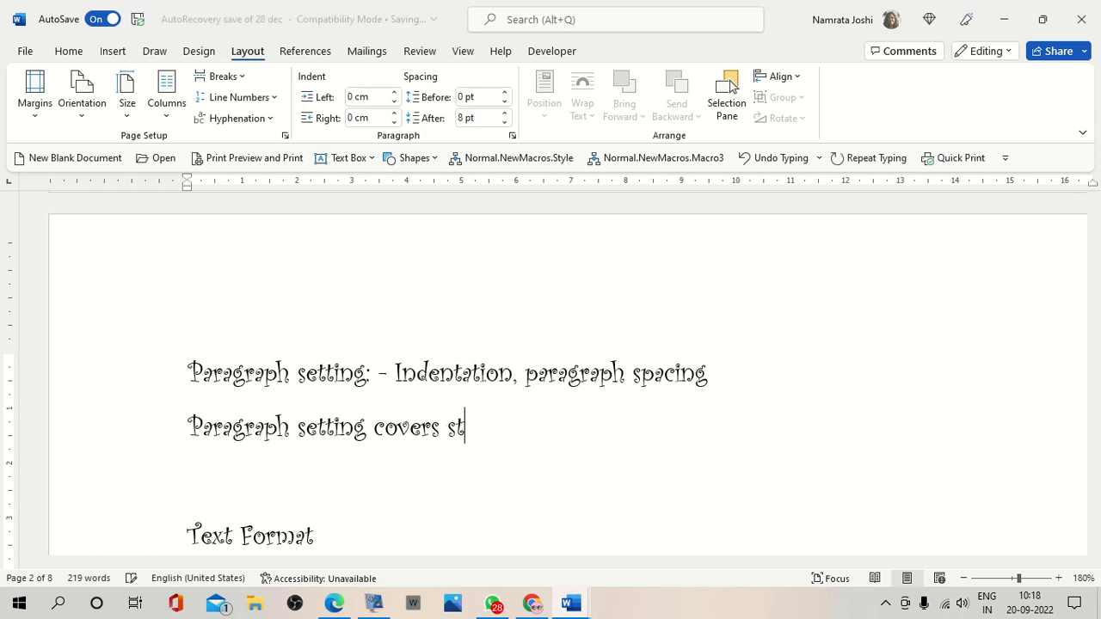
pyautogui.write('arting ')
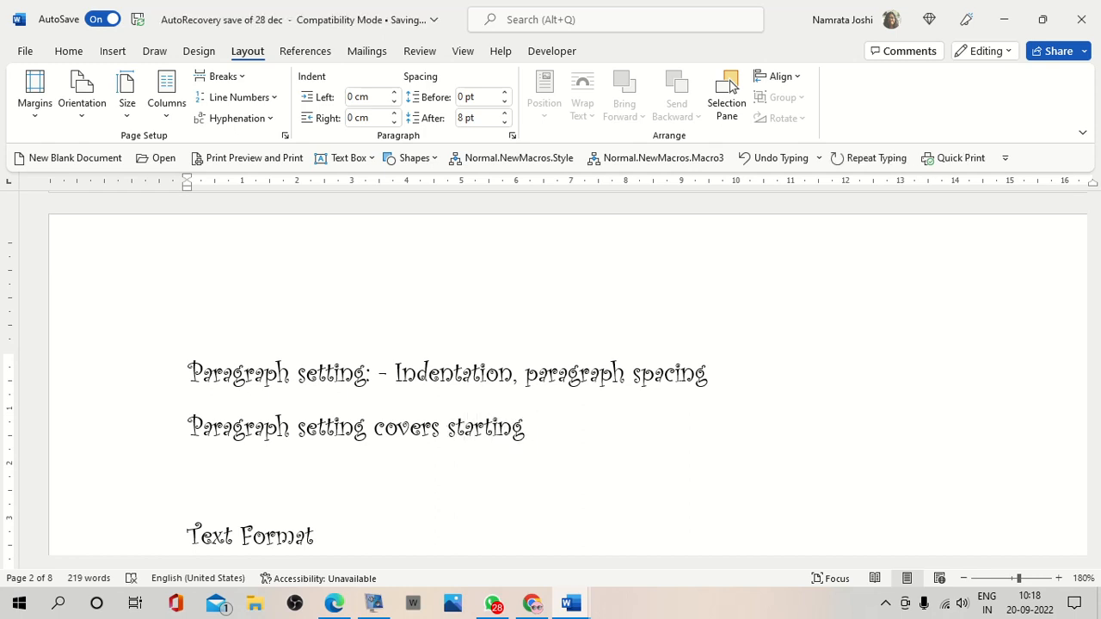
pyautogui.write('point')
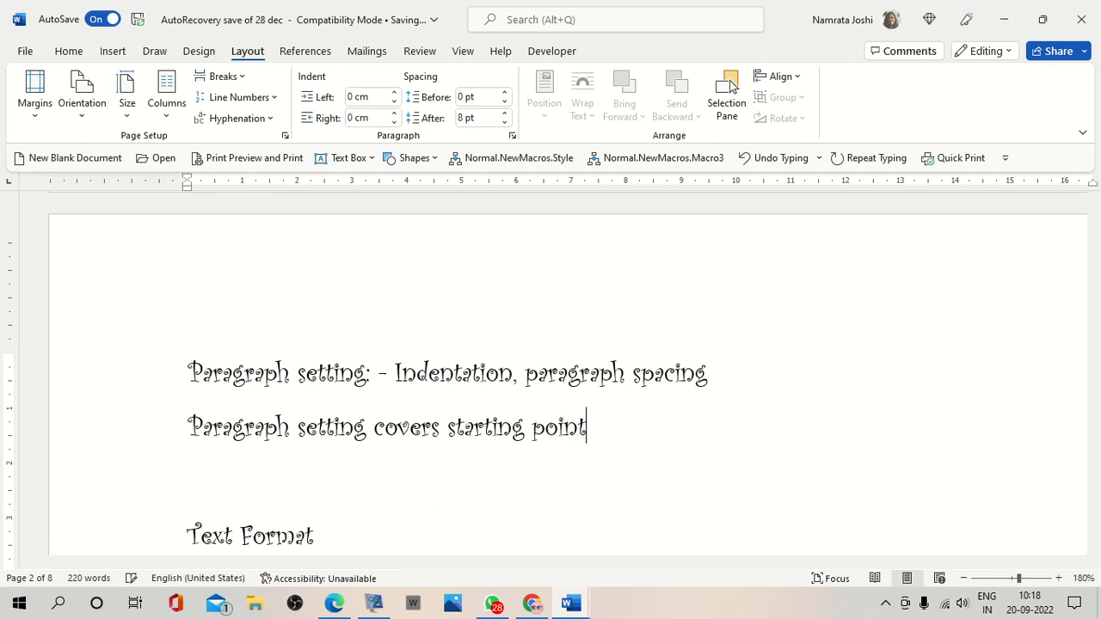
pyautogui.write(' of the para, ')
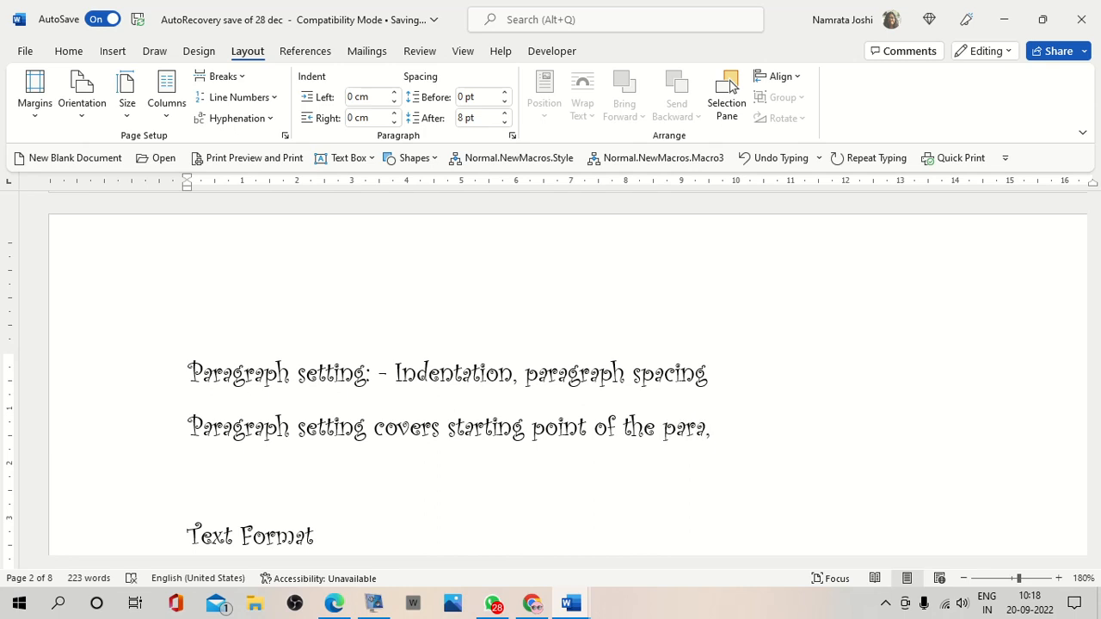
# Continue the new sentence under the heading with "alignment of para,".
pyautogui.write('allignmr')
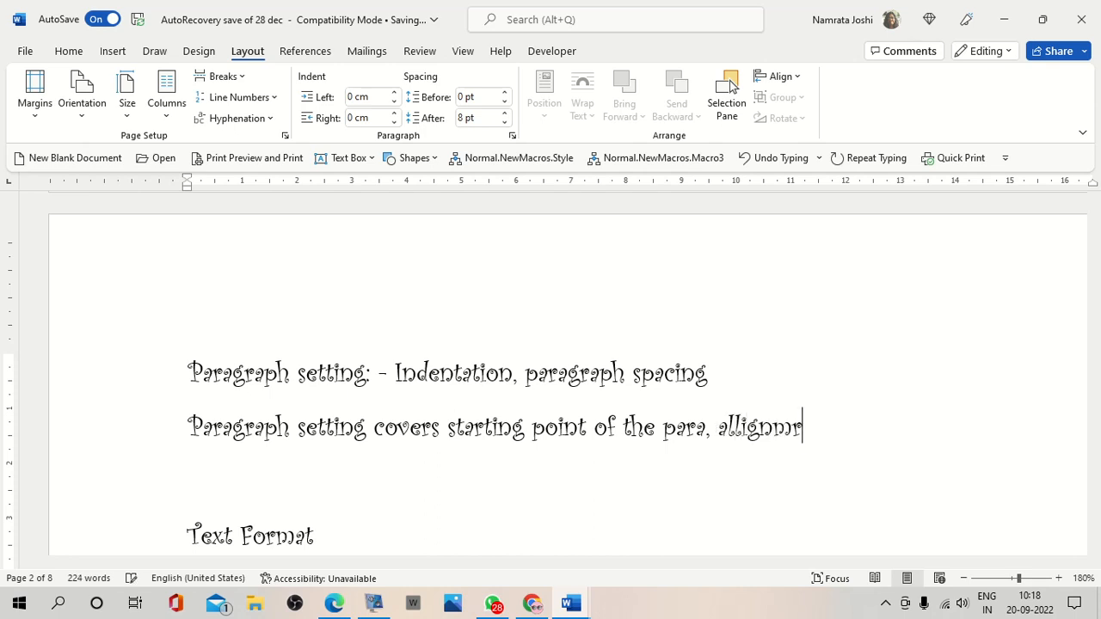
pyautogui.press('BackSpace')
pyautogui.write('ent ')
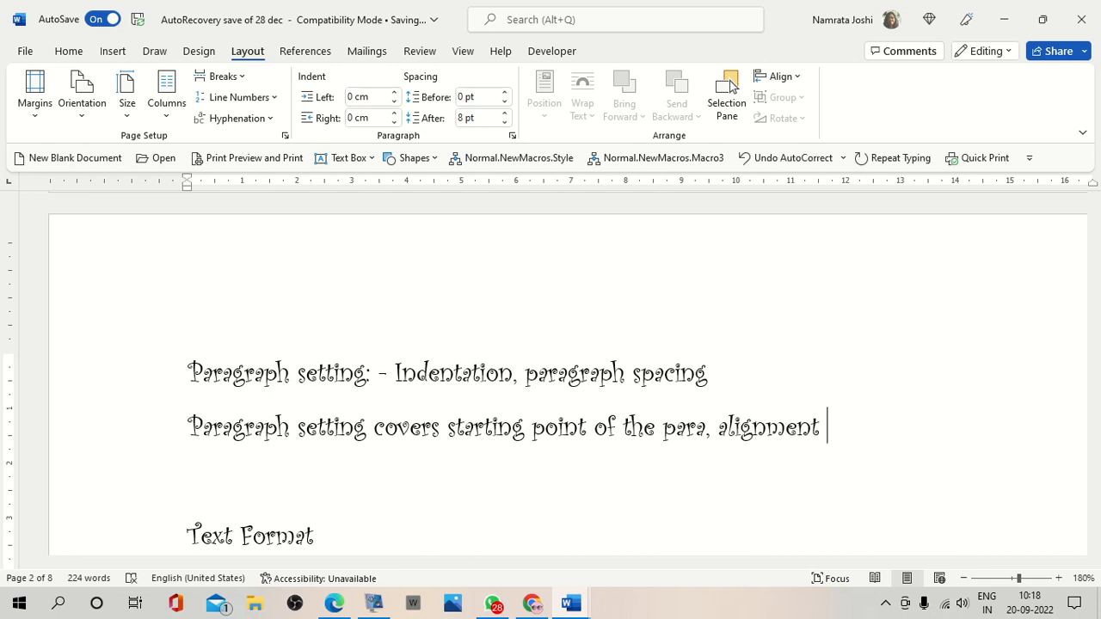
pyautogui.write('of ')
pyautogui.write('para')
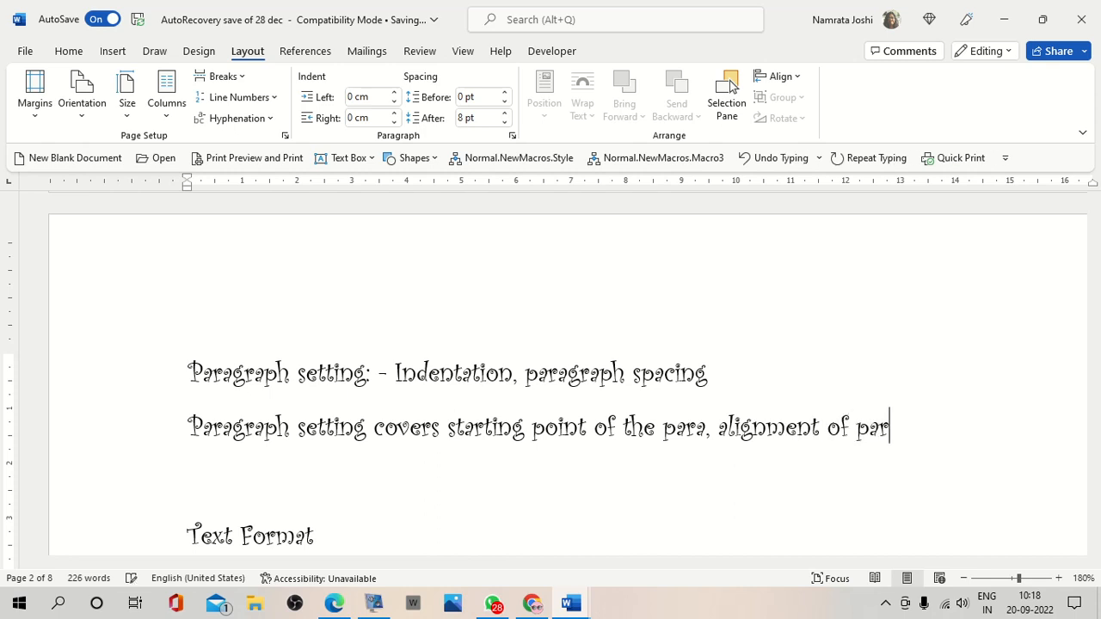
pyautogui.write(',')
pyautogui.write(' pa')
pyautogui.press('BackSpace')
pyautogui.press('BackSpace')
# Complete the sentence with "spacing between two paras, line spacing in a paragraph.".
pyautogui.write('spacing b')
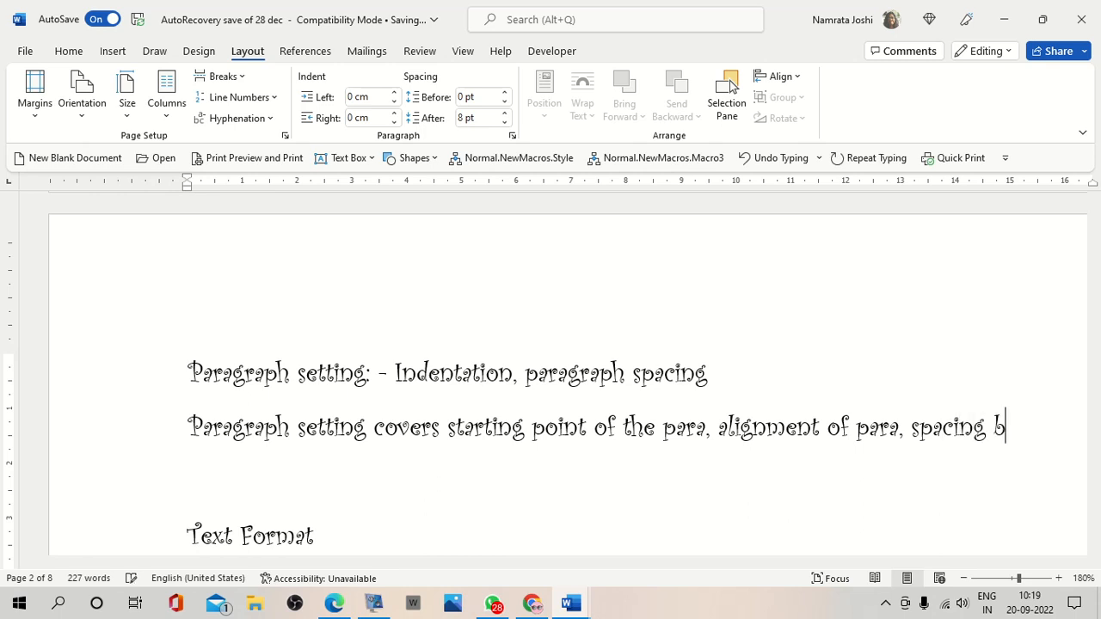
pyautogui.write('etween t')
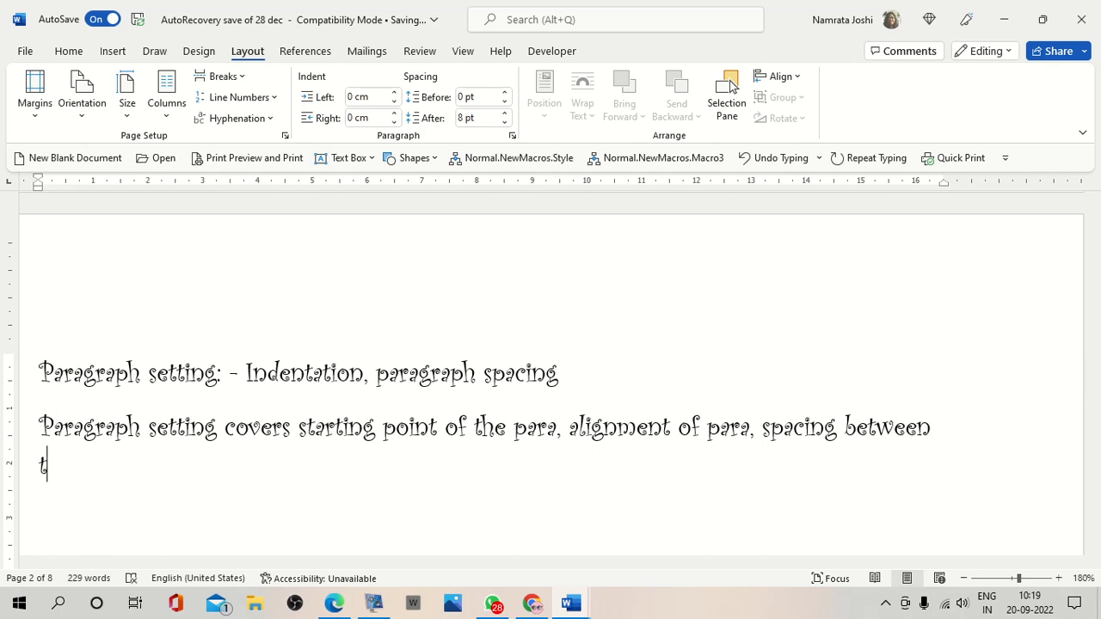
pyautogui.write('wo')
pyautogui.write('para')
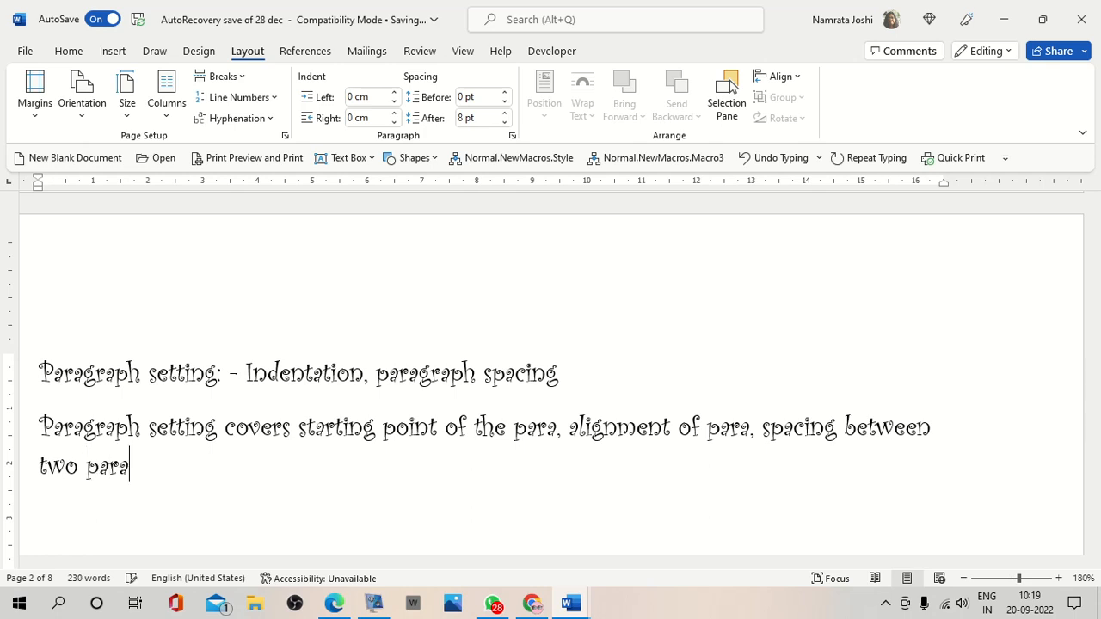
pyautogui.write('s, line s')
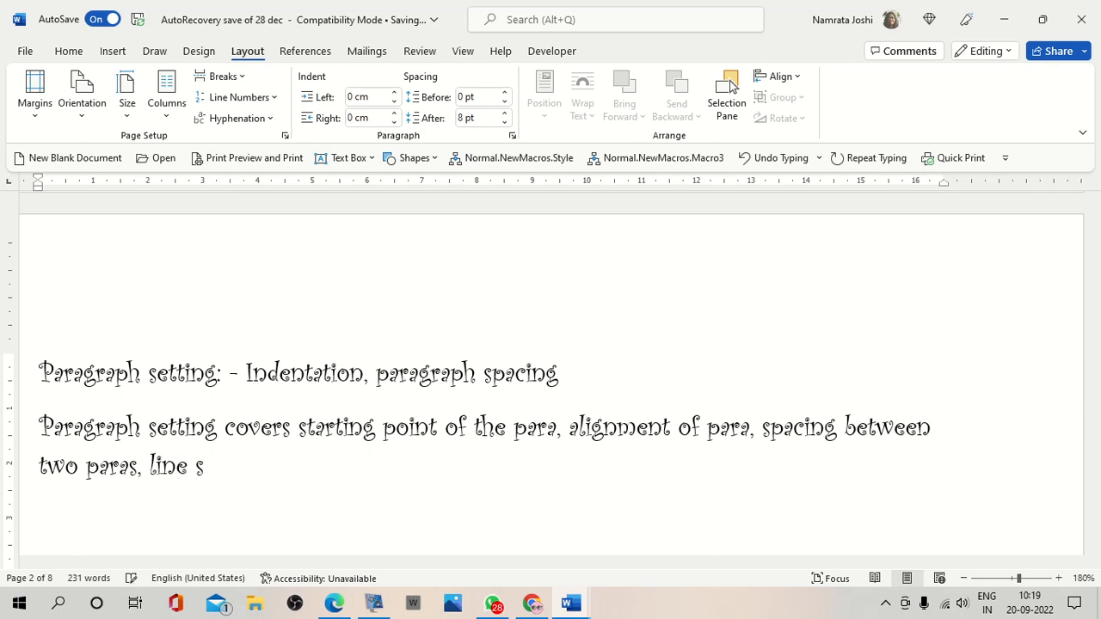
pyautogui.write('pacing')
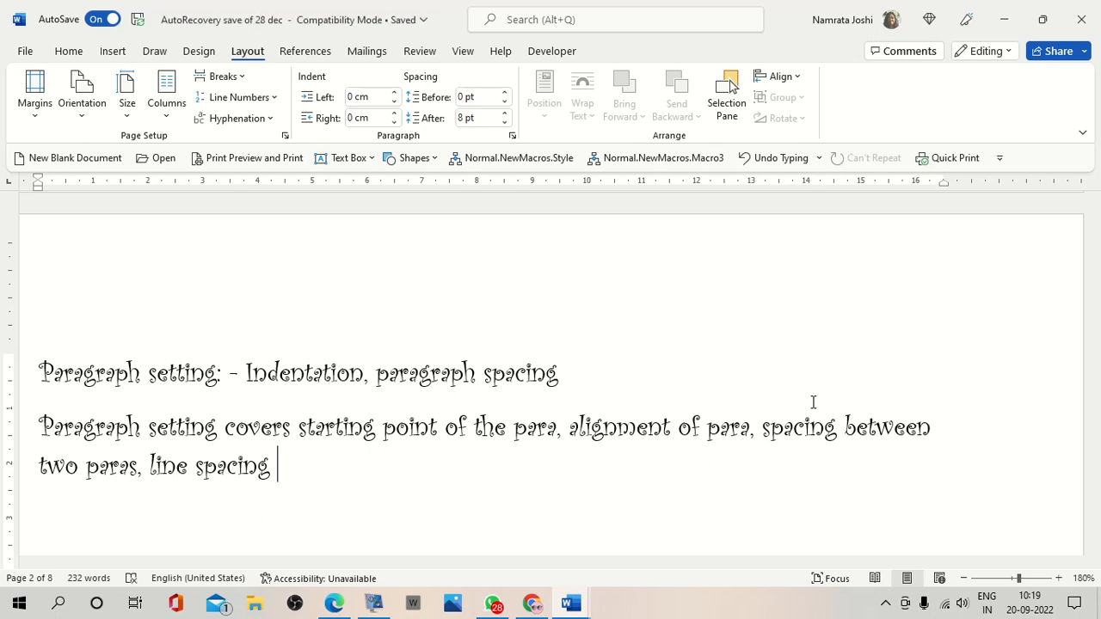
pyautogui.write('in a p')
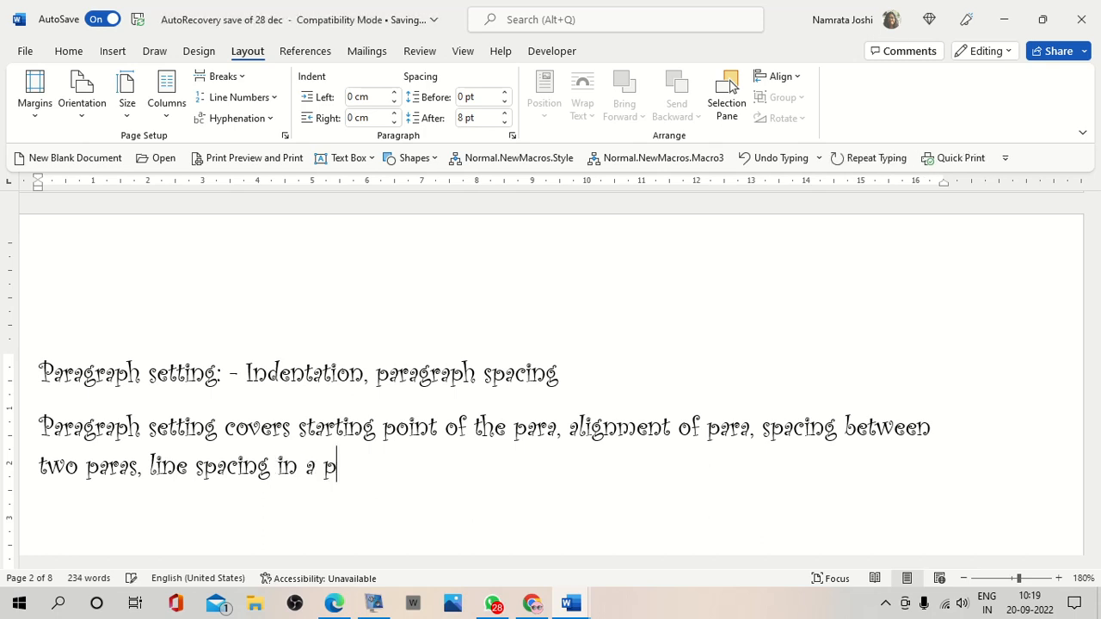
pyautogui.write('aragr')
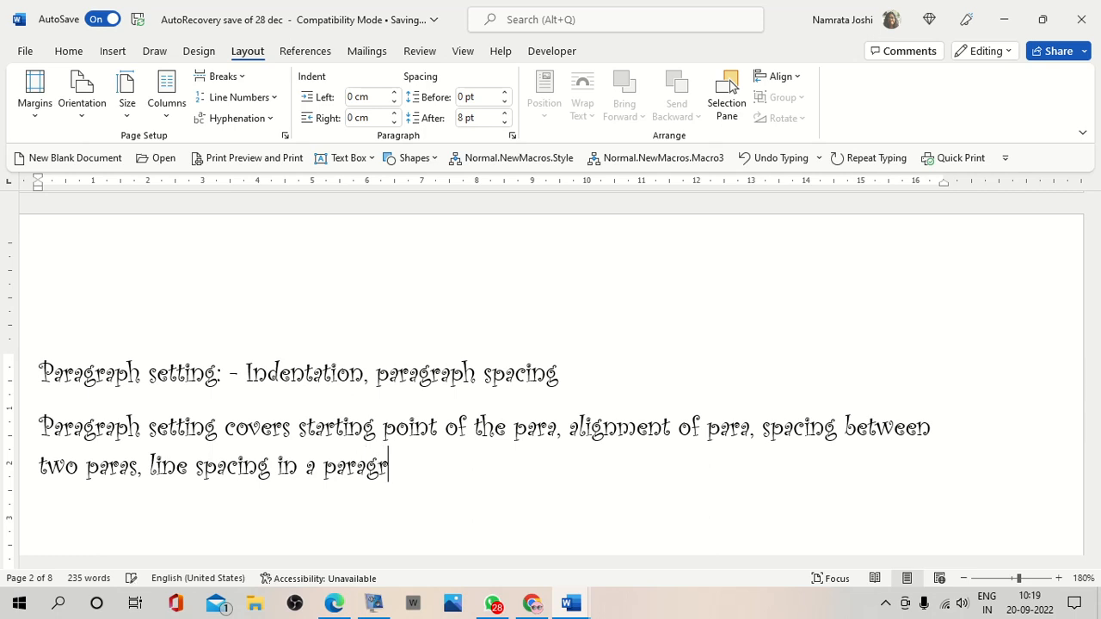
pyautogui.write('aph.')
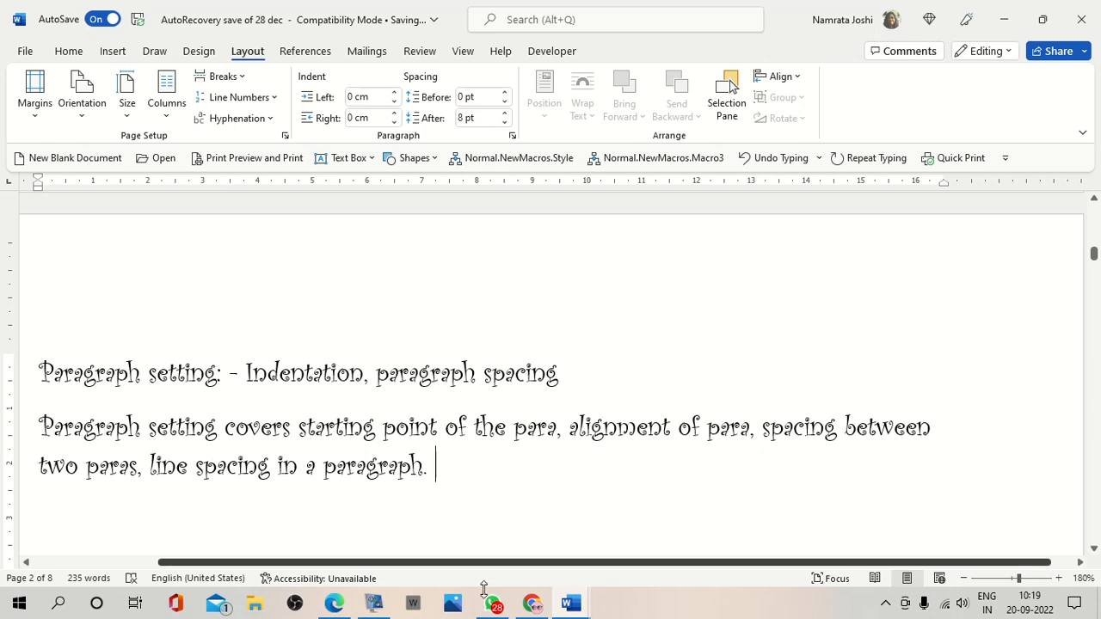
# Set a 1 cm first-line indent on the "Paragraph setting" heading and the paragraph below it.
pyautogui.moveTo(305, 564); pyautogui.dragTo(58, 606)
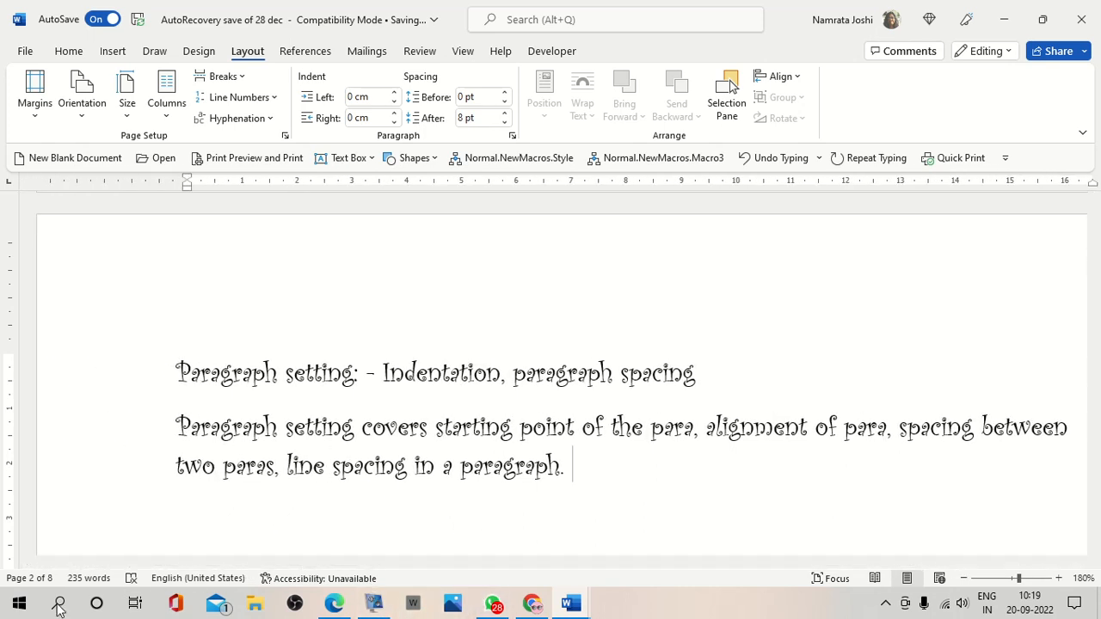
pyautogui.moveTo(190, 430); pyautogui.dragTo(203, 475)
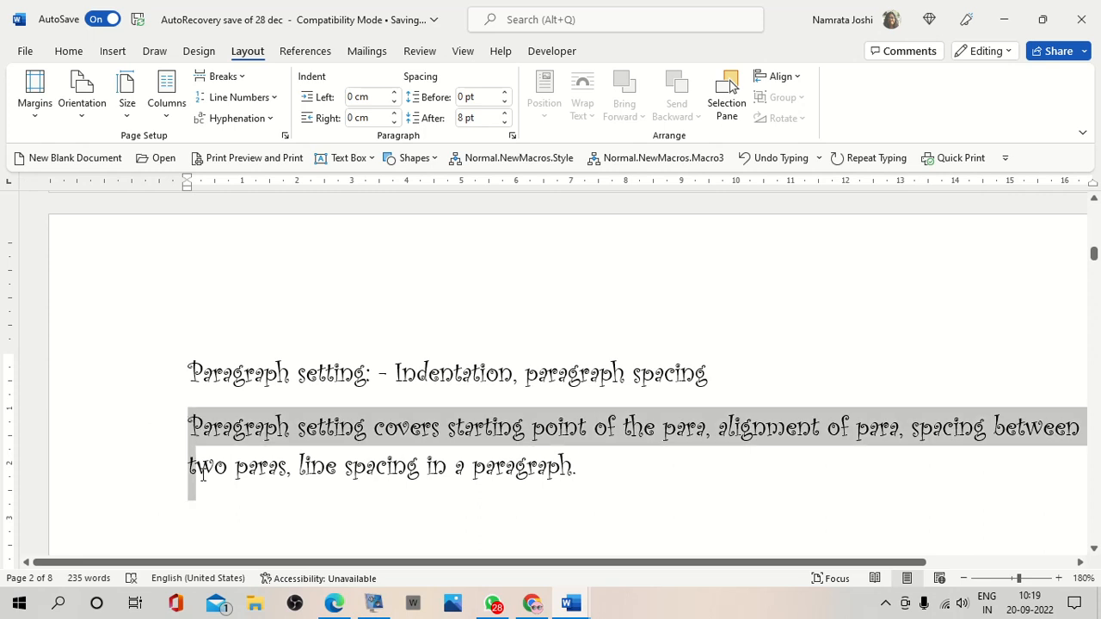
pyautogui.moveTo(191, 372); pyautogui.dragTo(207, 475)
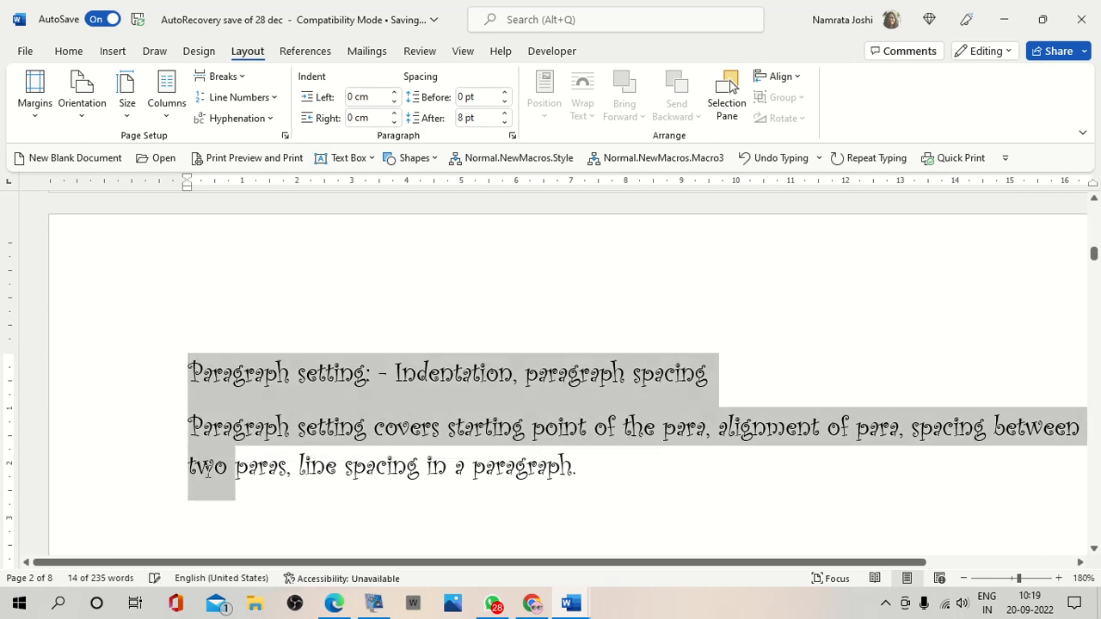
pyautogui.click(245, 372)
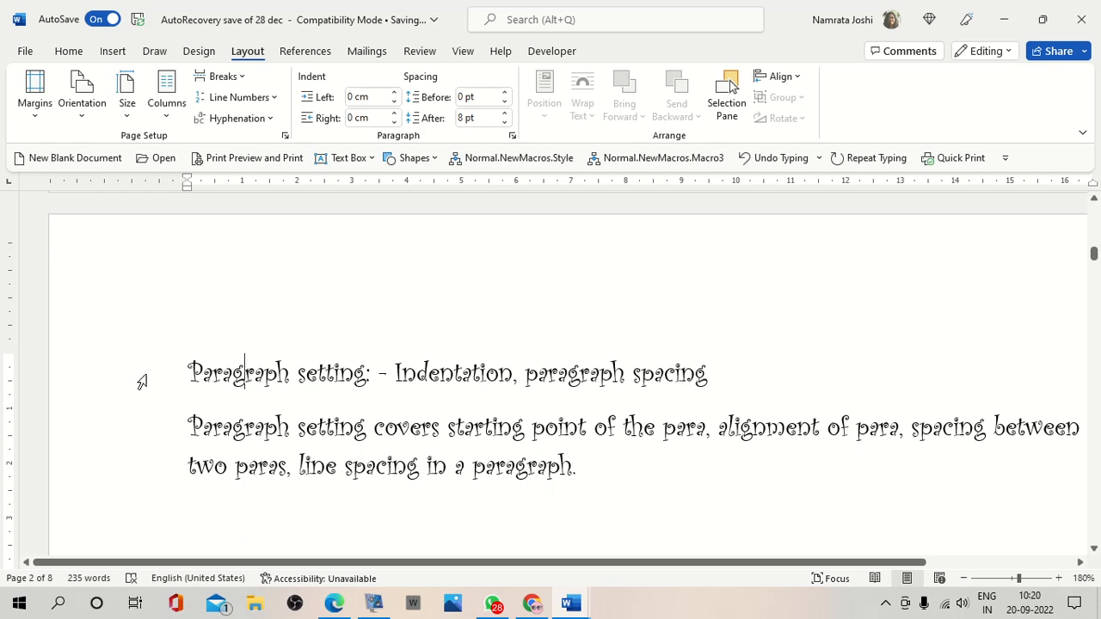
pyautogui.moveTo(194, 382); pyautogui.dragTo(224, 472)
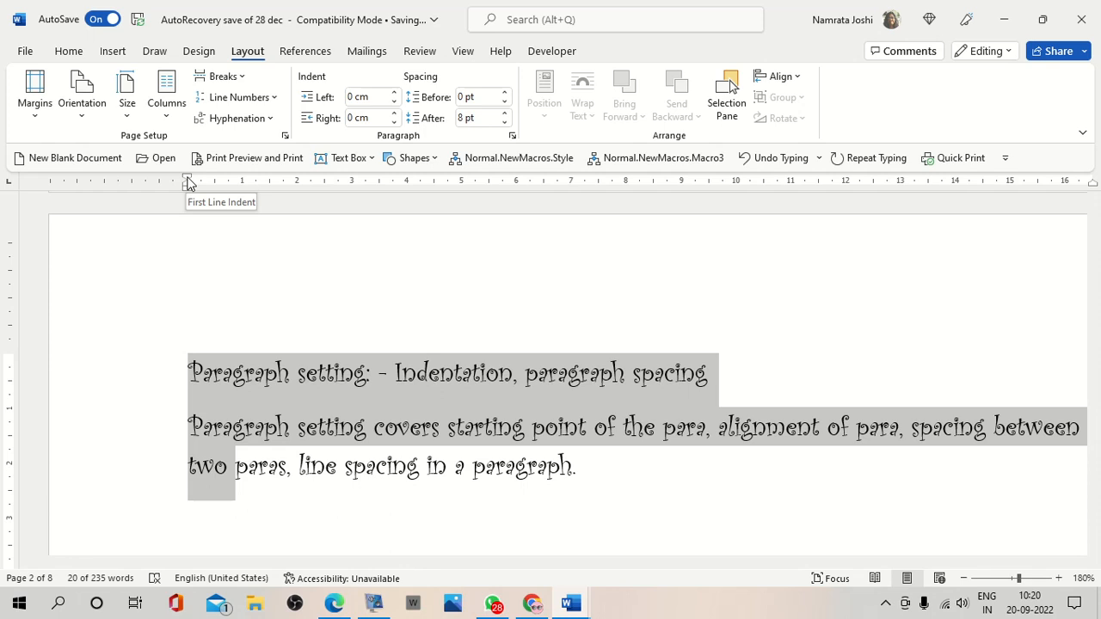
pyautogui.moveTo(189, 183); pyautogui.dragTo(243, 188)
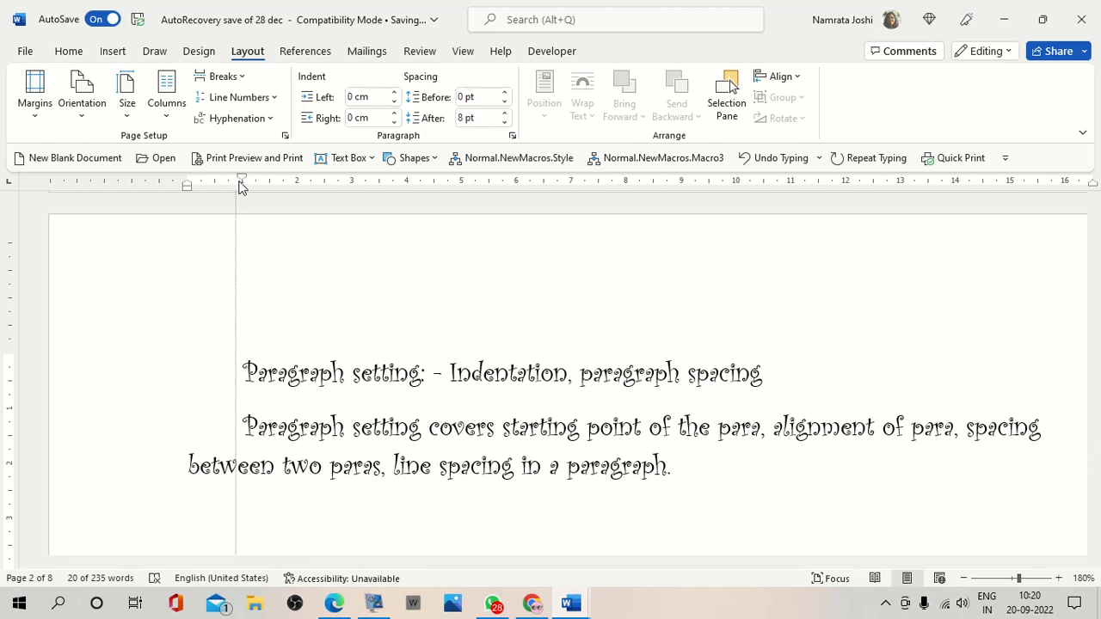
pyautogui.moveTo(242, 189); pyautogui.dragTo(242, 187)
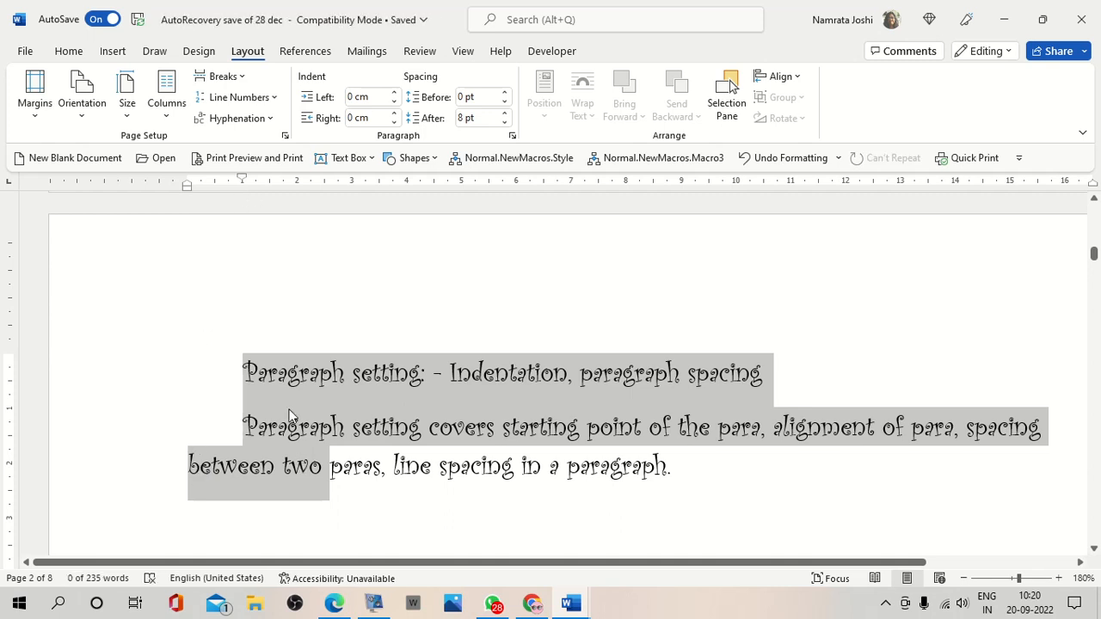
# Remove the first-line indent from both paragraphs and indent the whole paragraph under the heading by 0.25 cm from the left.
pyautogui.moveTo(243, 178)
pyautogui.mouseDown()
pyautogui.moveTo(188, 187)
pyautogui.moveTo(292, 193)
pyautogui.moveTo(187, 192)
pyautogui.mouseUp()
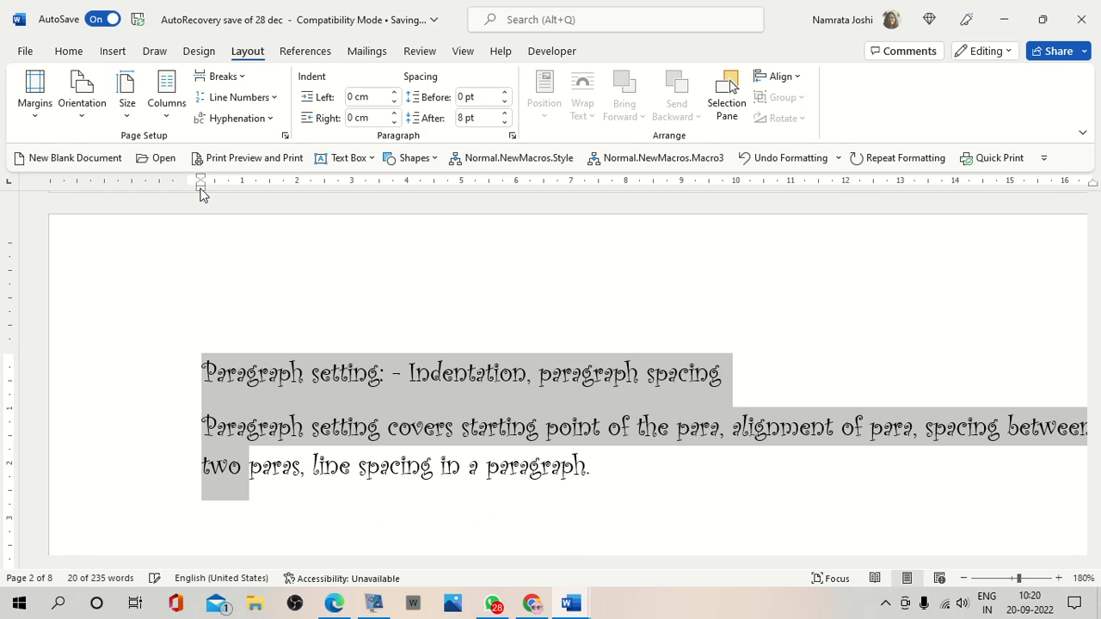
pyautogui.click(220, 219)
pyautogui.moveTo(201, 186)
pyautogui.mouseDown()
pyautogui.moveTo(216, 187)
pyautogui.moveTo(201, 177)
pyautogui.moveTo(238, 189)
pyautogui.moveTo(209, 189)
pyautogui.moveTo(206, 198)
pyautogui.moveTo(237, 197)
pyautogui.moveTo(210, 199)
pyautogui.mouseUp()
pyautogui.click(292, 423)
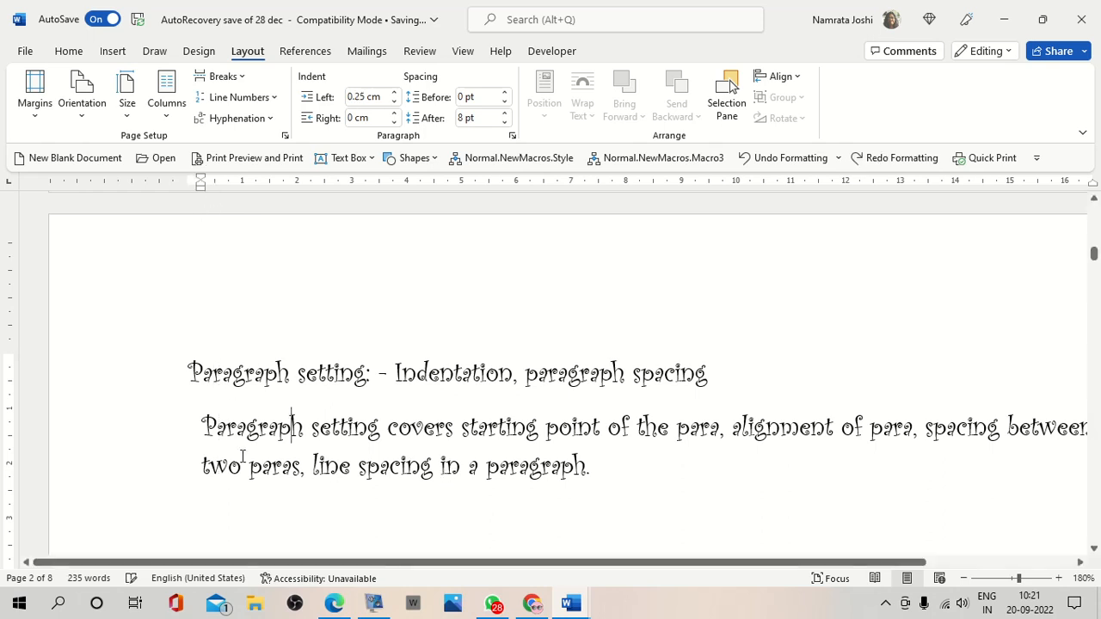
# Apply a hanging indent to the "Paragraph setting" heading and its paragraph, widening it from 0.5 cm to 2 cm.
pyautogui.moveTo(189, 371); pyautogui.dragTo(300, 469)
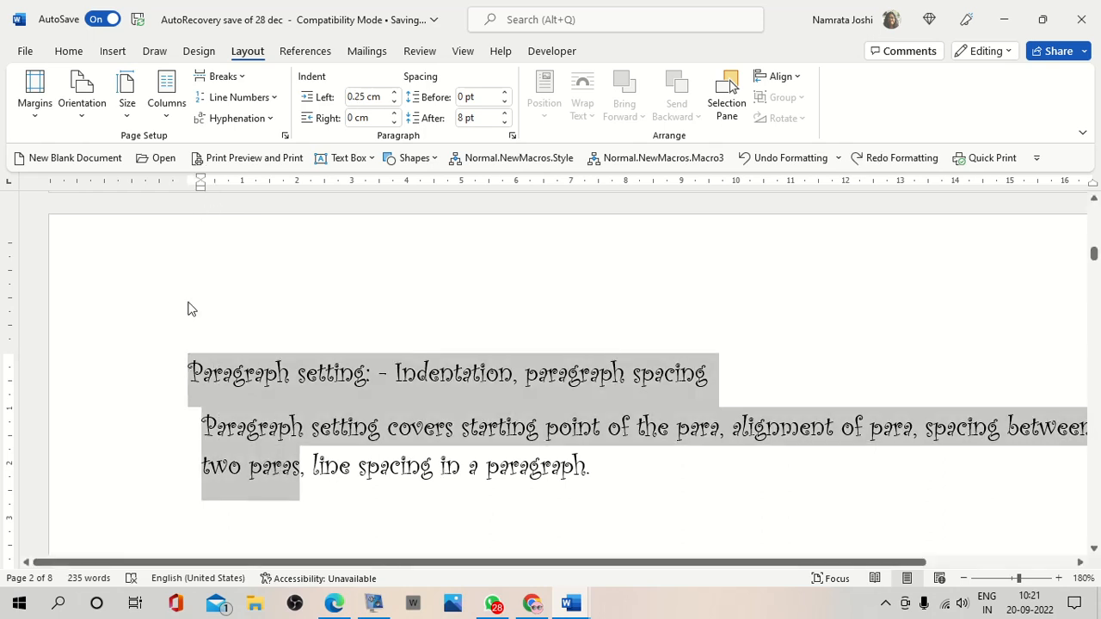
pyautogui.click(215, 187)
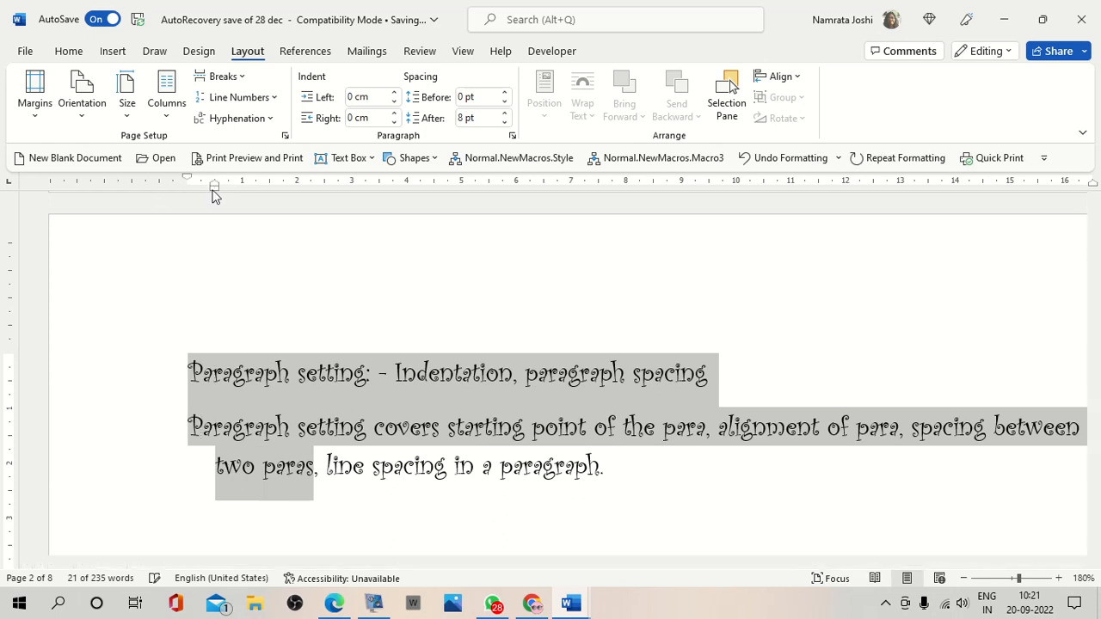
pyautogui.moveTo(218, 187)
pyautogui.mouseDown()
pyautogui.moveTo(301, 197)
pyautogui.moveTo(258, 180)
pyautogui.moveTo(192, 199)
pyautogui.mouseUp()
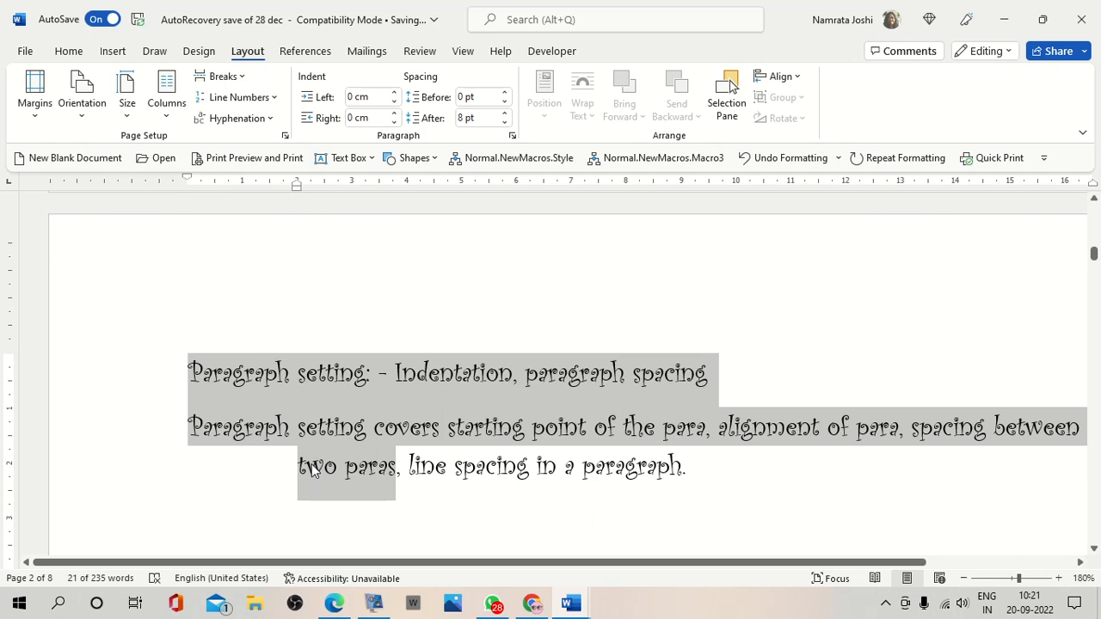
# Extend the first lines of both paragraphs to -1.5 cm with the following lines at 0 cm, and return the first lines to 0 cm.
pyautogui.moveTo(296, 187); pyautogui.dragTo(268, 189)
pyautogui.moveTo(164, 181)
pyautogui.mouseDown()
pyautogui.moveTo(203, 180)
pyautogui.moveTo(189, 180)
pyautogui.mouseUp()
pyautogui.moveTo(269, 189); pyautogui.dragTo(190, 204)
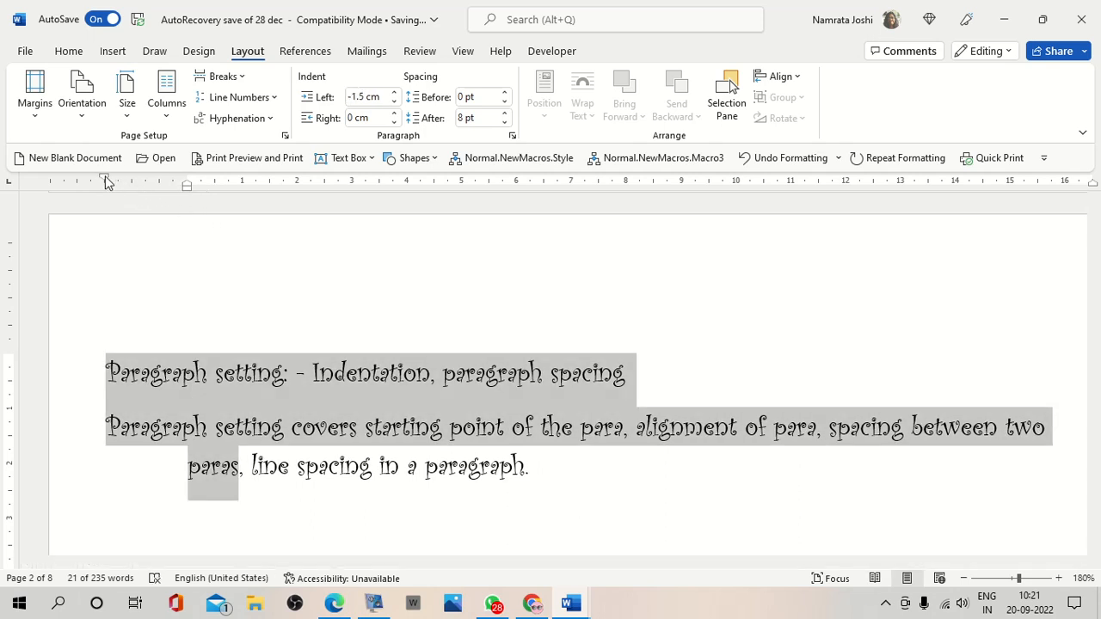
pyautogui.moveTo(104, 178); pyautogui.dragTo(187, 185)
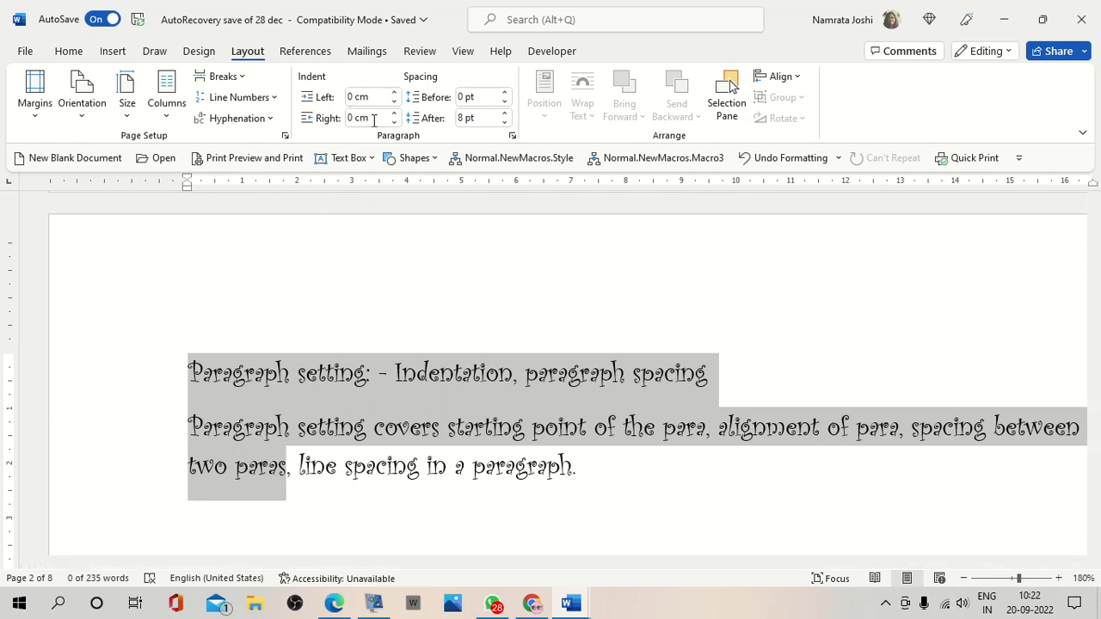
# Raise the left indent of the "Paragraph setting" heading and its paragraph to 2 cm.
pyautogui.click(394, 93)
pyautogui.click(394, 93)
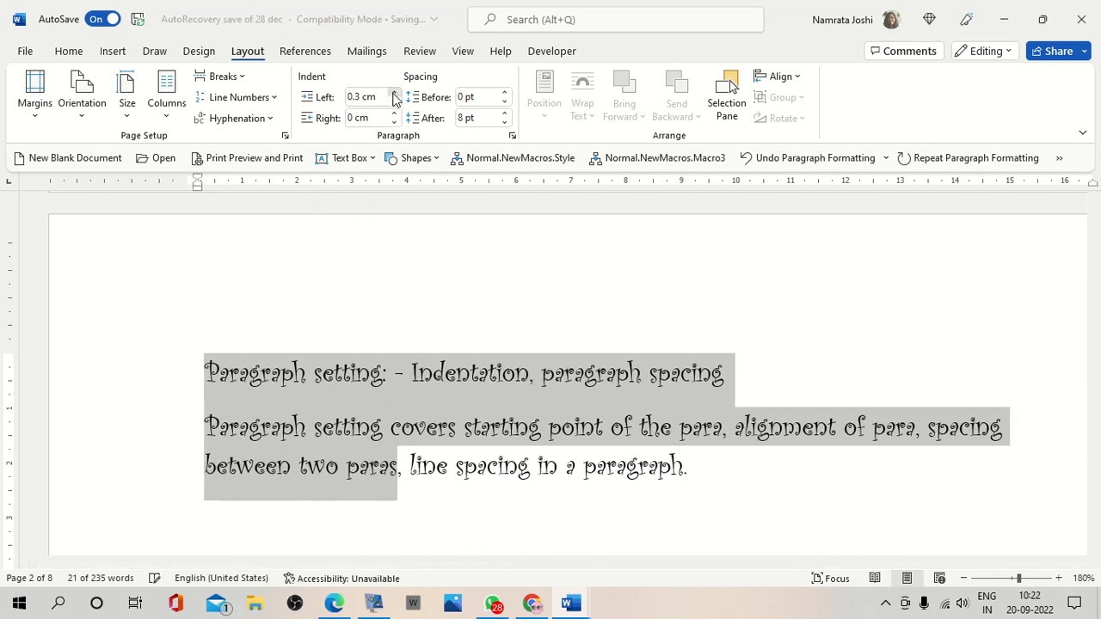
pyautogui.click(394, 93)
pyautogui.click(394, 93)
pyautogui.click(393, 95)
pyautogui.click(393, 94)
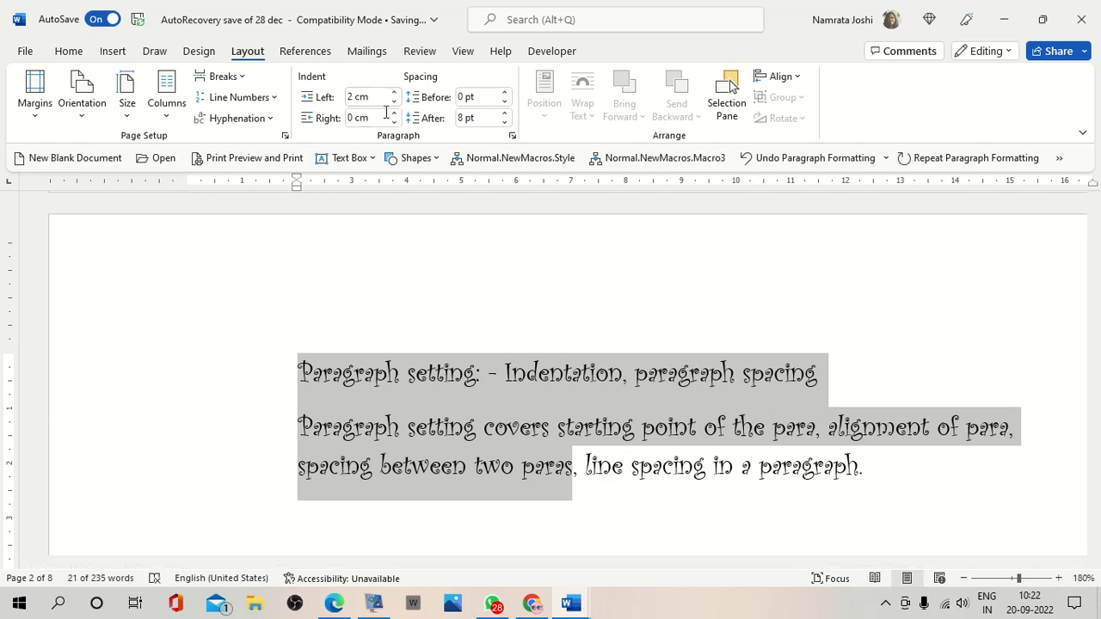
# Bring the left indent of the heading and its paragraph back down to 0 cm and deselect the text.
pyautogui.click(394, 101)
pyautogui.click(394, 101)
pyautogui.click(394, 102)
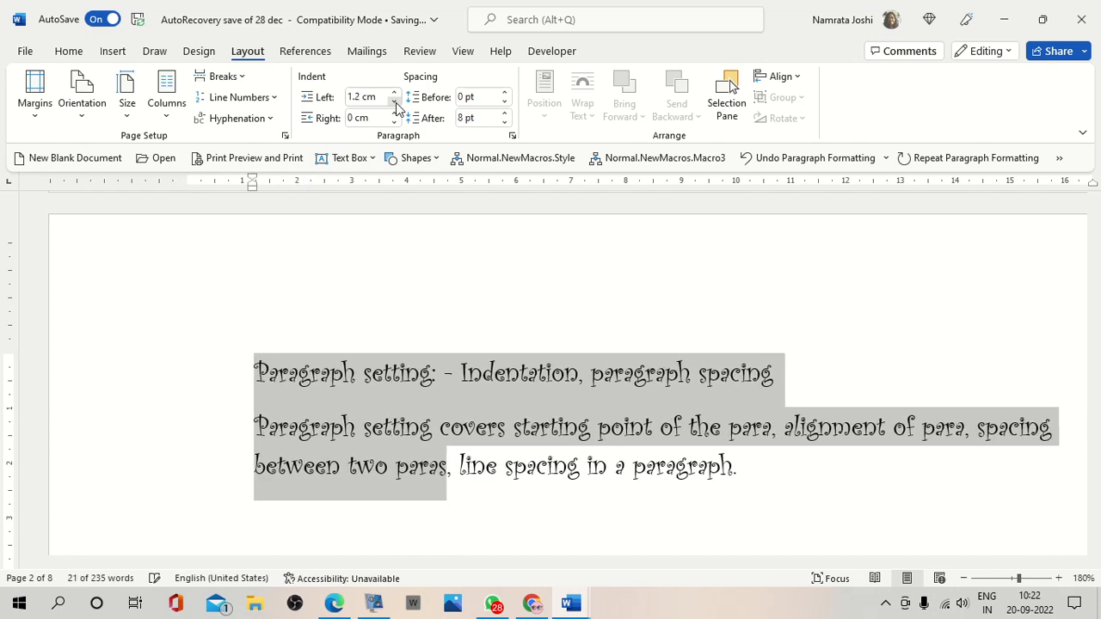
pyautogui.click(394, 102)
pyautogui.click(394, 102)
pyautogui.click(394, 101)
pyautogui.click(394, 102)
pyautogui.click(394, 102)
pyautogui.click(420, 237)
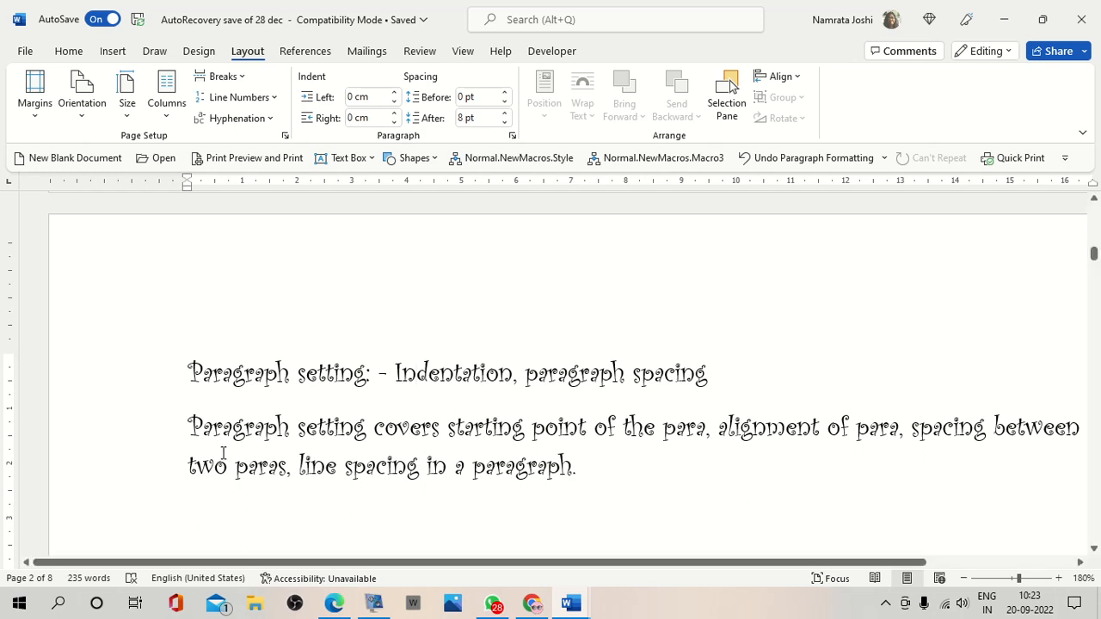
# Delete the page break after "Water mark" so the "Paragraph setting" heading follows directly on the first page.
pyautogui.scroll(-3, 488, 435)
pyautogui.keyDown('ctrl'); pyautogui.scroll(-10, 488, 434); pyautogui.keyUp('ctrl')
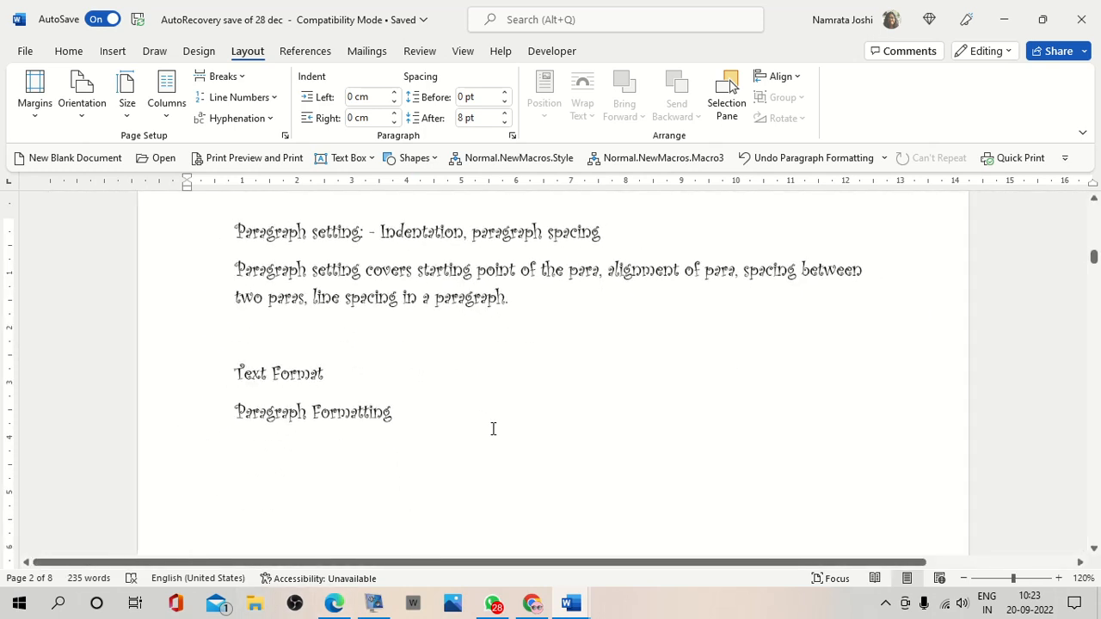
pyautogui.scroll(15, 494, 427)
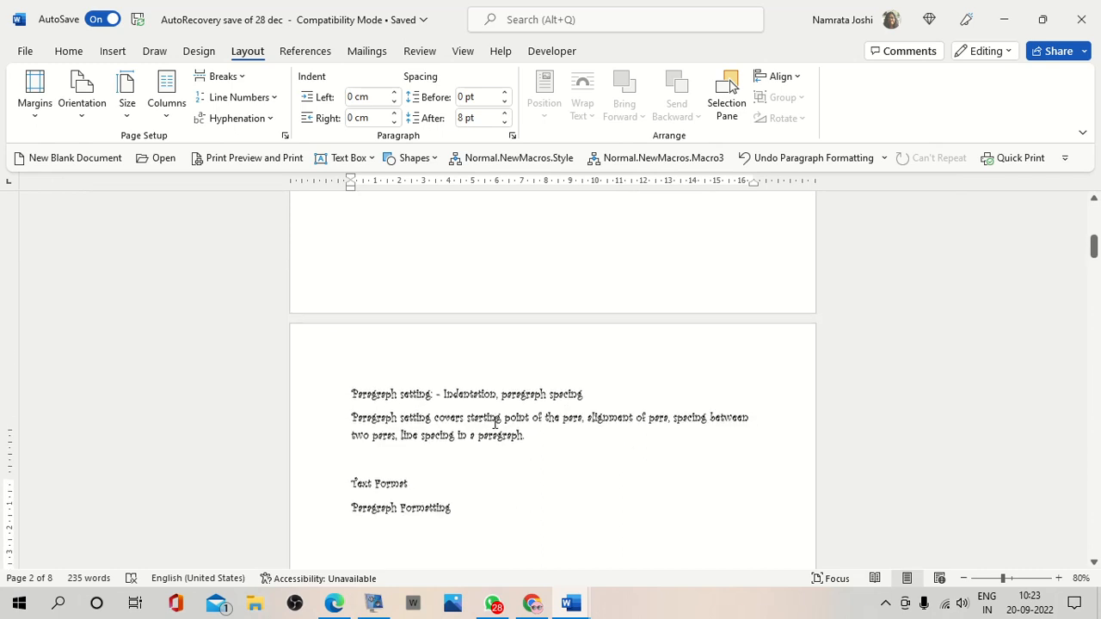
pyautogui.scroll(1, 494, 419)
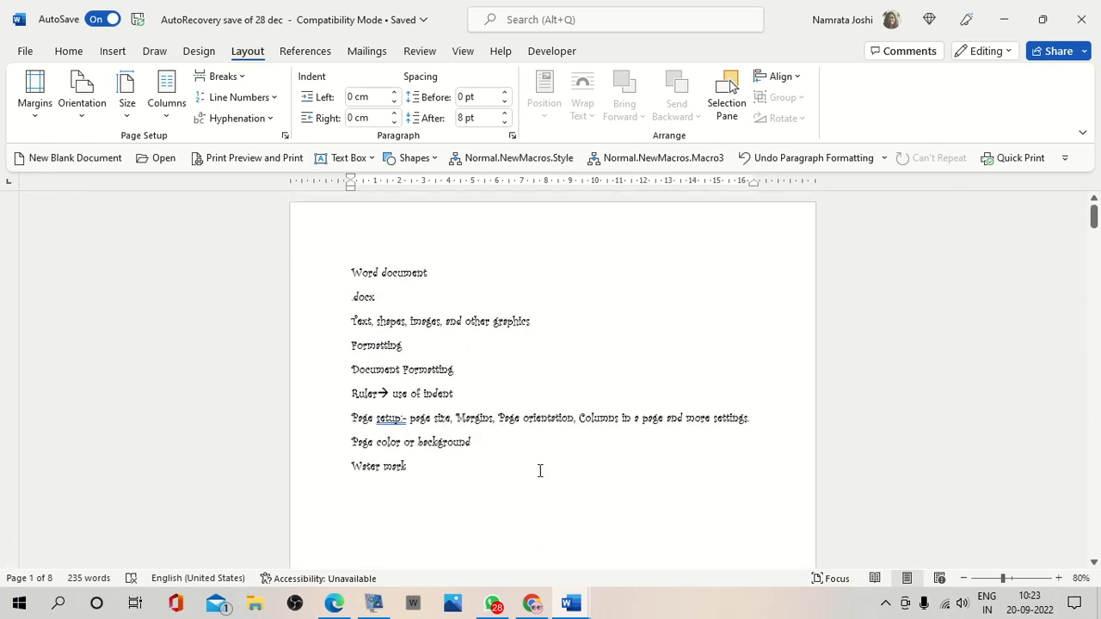
pyautogui.click(353, 492)
pyautogui.press('Delete')
pyautogui.press('Delete')
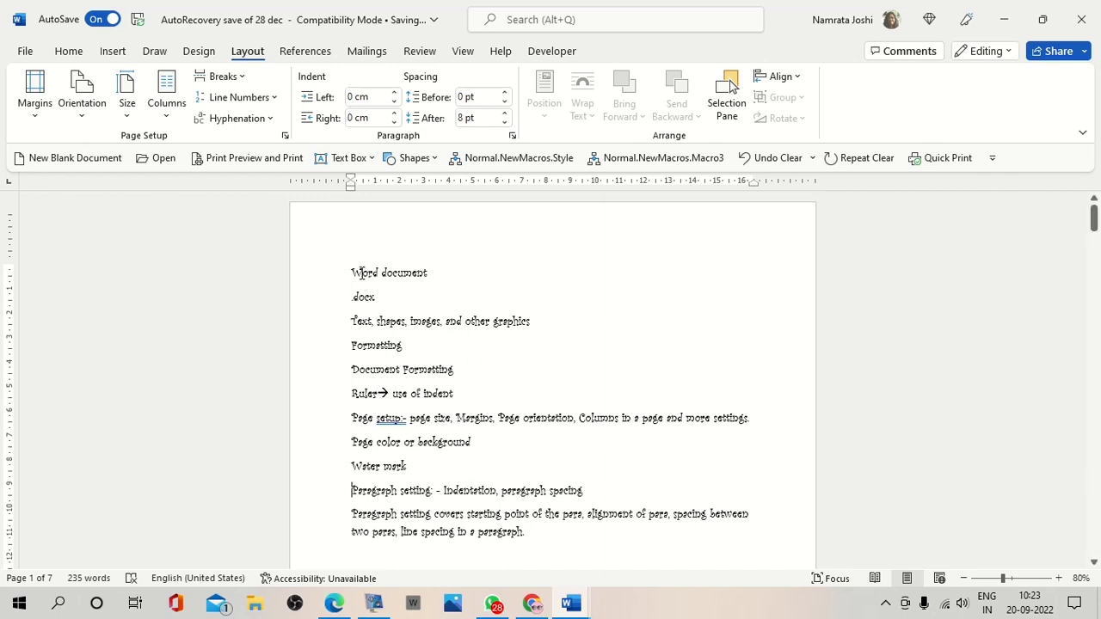
# Set a 9.3 cm left indent on the lines from "Document Formatting" through "Page color or background".
pyautogui.moveTo(353, 272); pyautogui.dragTo(419, 341)
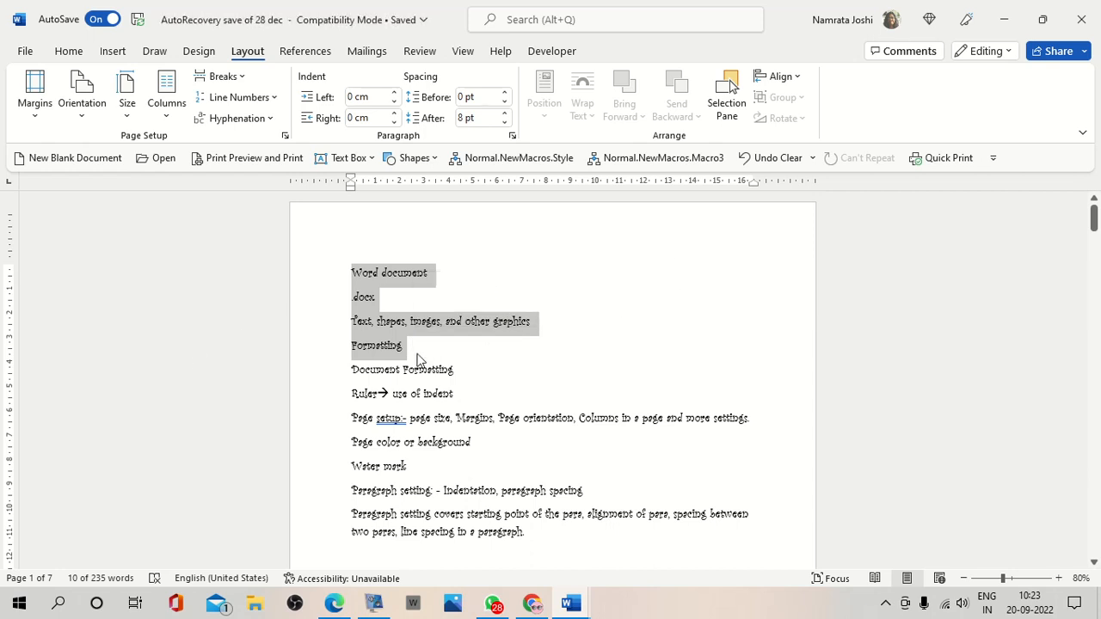
pyautogui.moveTo(359, 370); pyautogui.dragTo(454, 445)
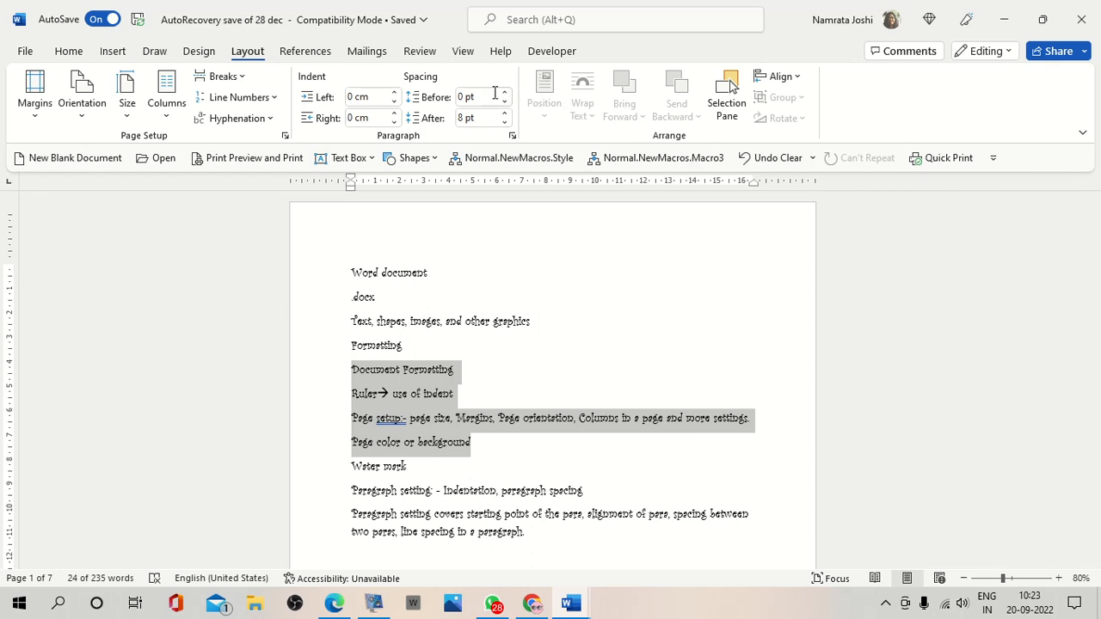
pyautogui.click(397, 93)
pyautogui.click(397, 93)
pyautogui.click(397, 93)
pyautogui.click(397, 93)
pyautogui.moveTo(396, 93); pyautogui.dragTo(398, 97)
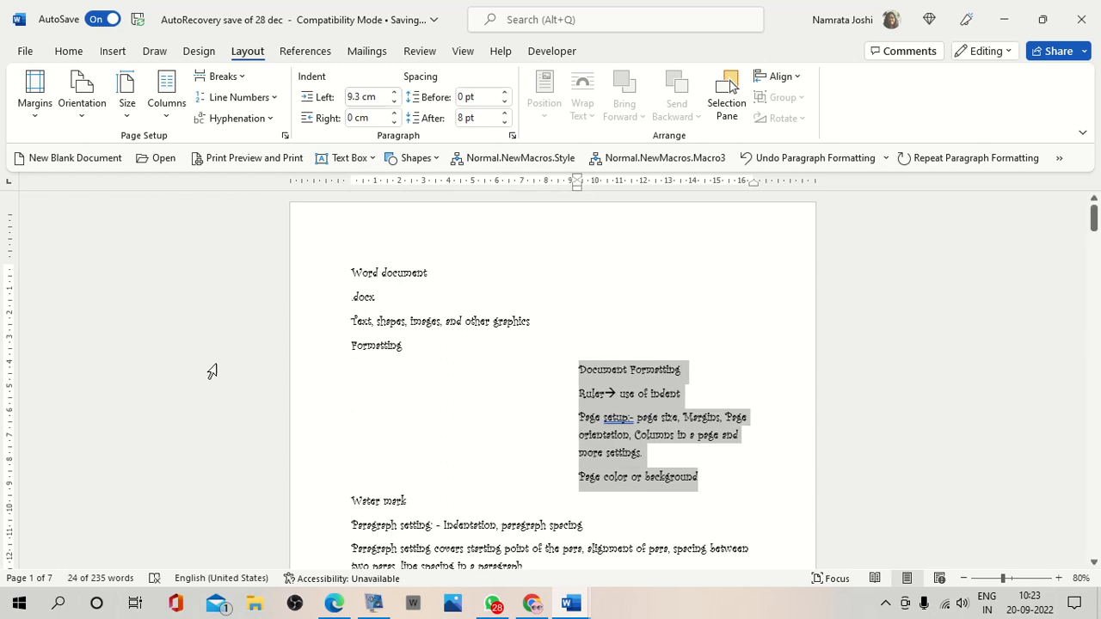
# Set a right indent of 4.76 cm on the text from "Water mark" through the paragraph describing paragraph settings.
pyautogui.scroll(-2, 536, 453)
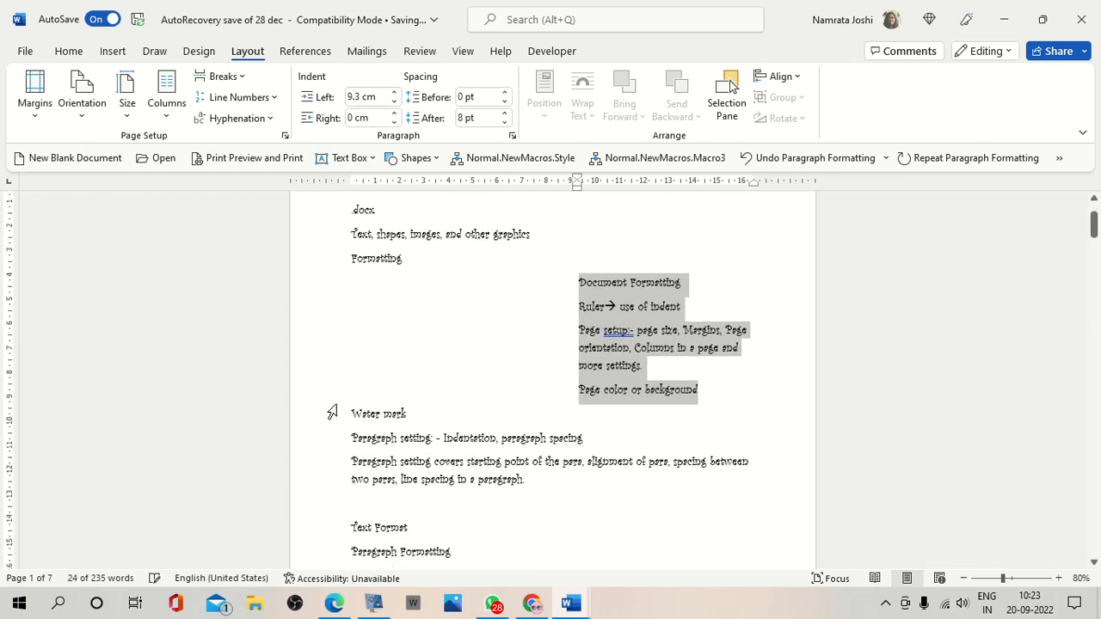
pyautogui.moveTo(349, 414); pyautogui.dragTo(531, 479)
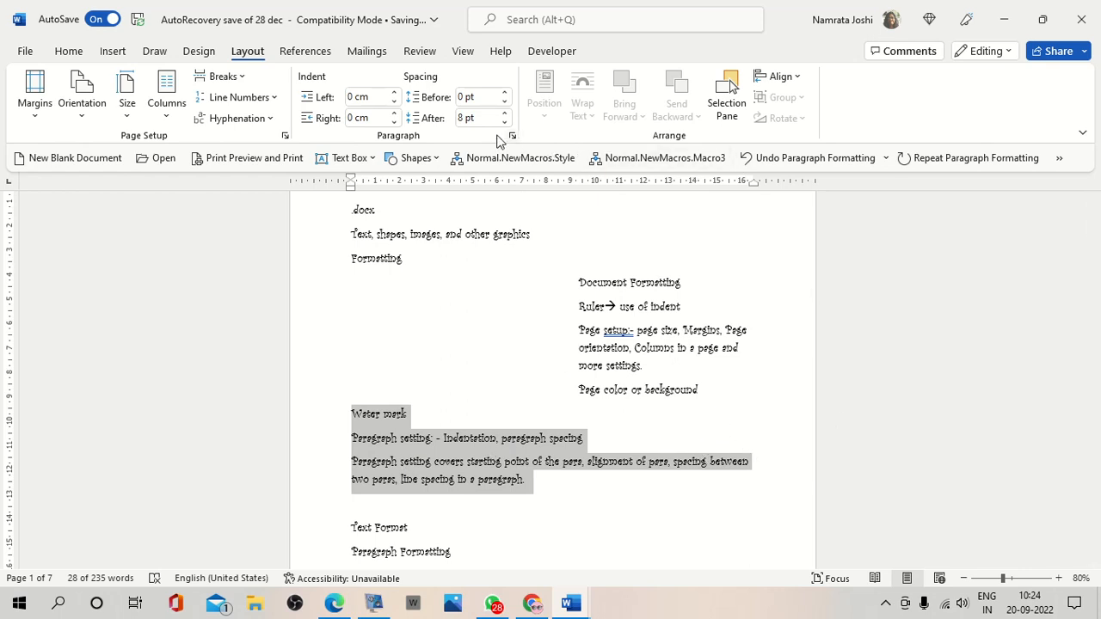
pyautogui.click(396, 113)
pyautogui.moveTo(395, 113); pyautogui.dragTo(396, 112)
pyautogui.click(396, 113)
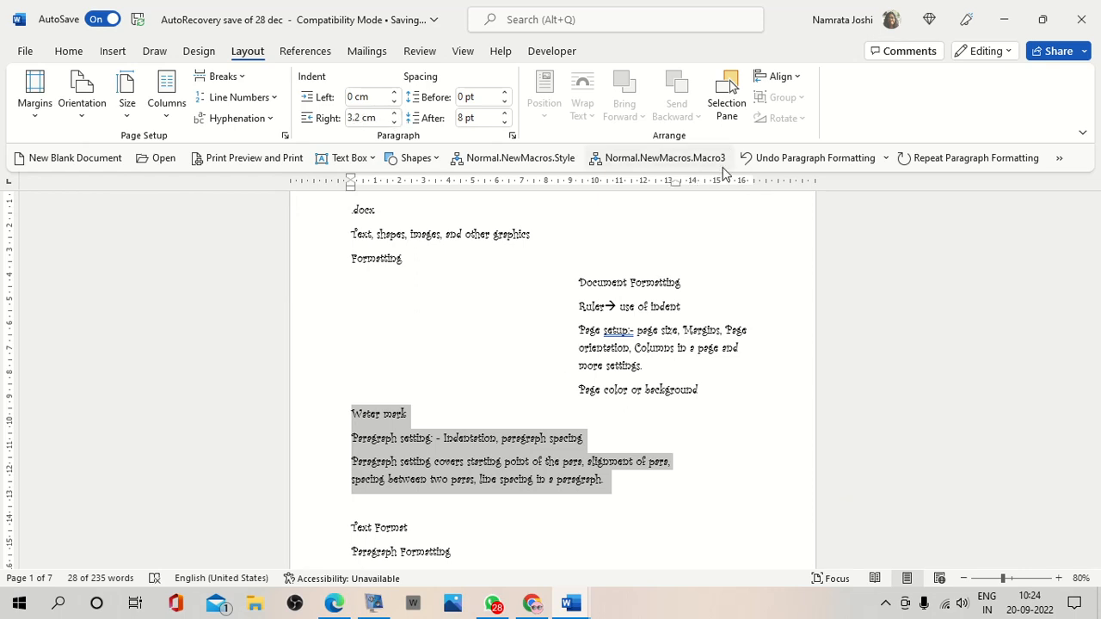
pyautogui.moveTo(674, 185); pyautogui.dragTo(637, 184)
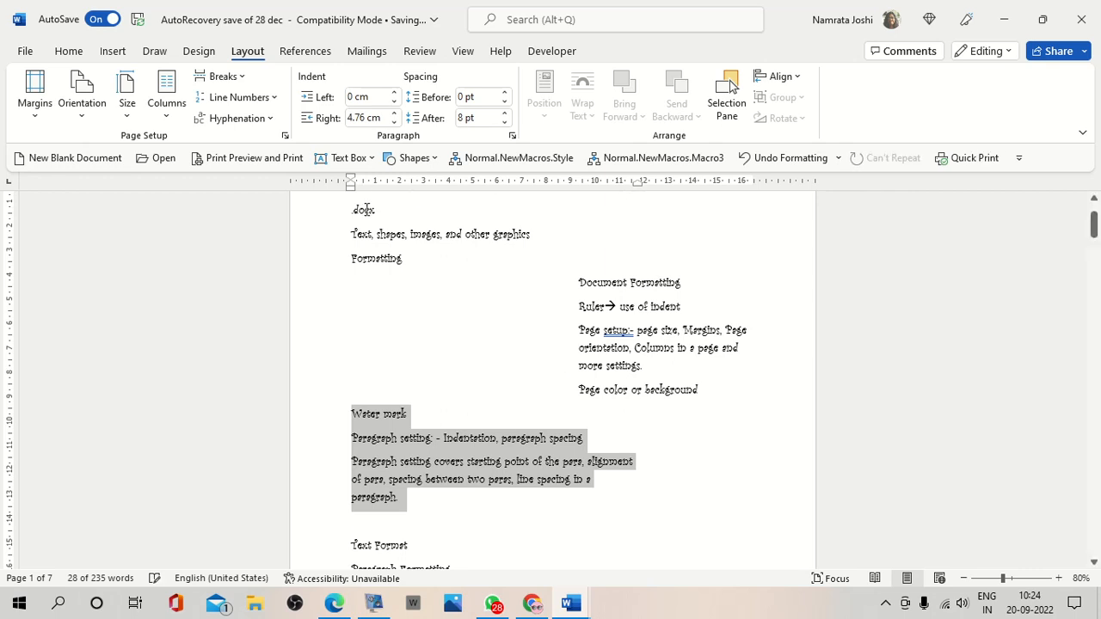
# Select the entire document and reduce the spacing before and after all its paragraphs.
pyautogui.click(581, 284)
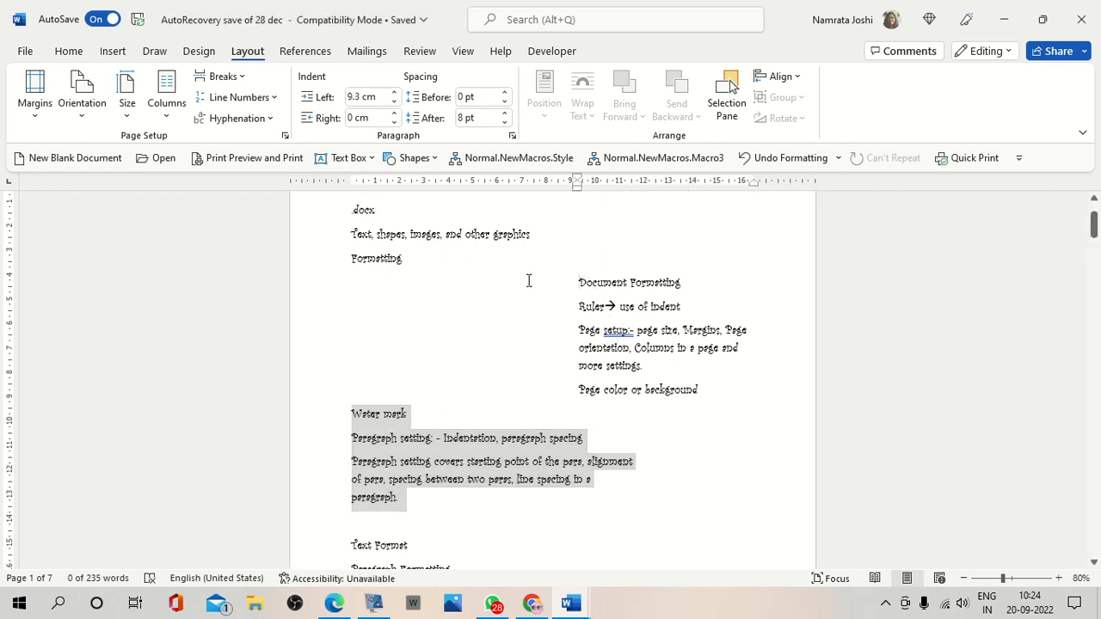
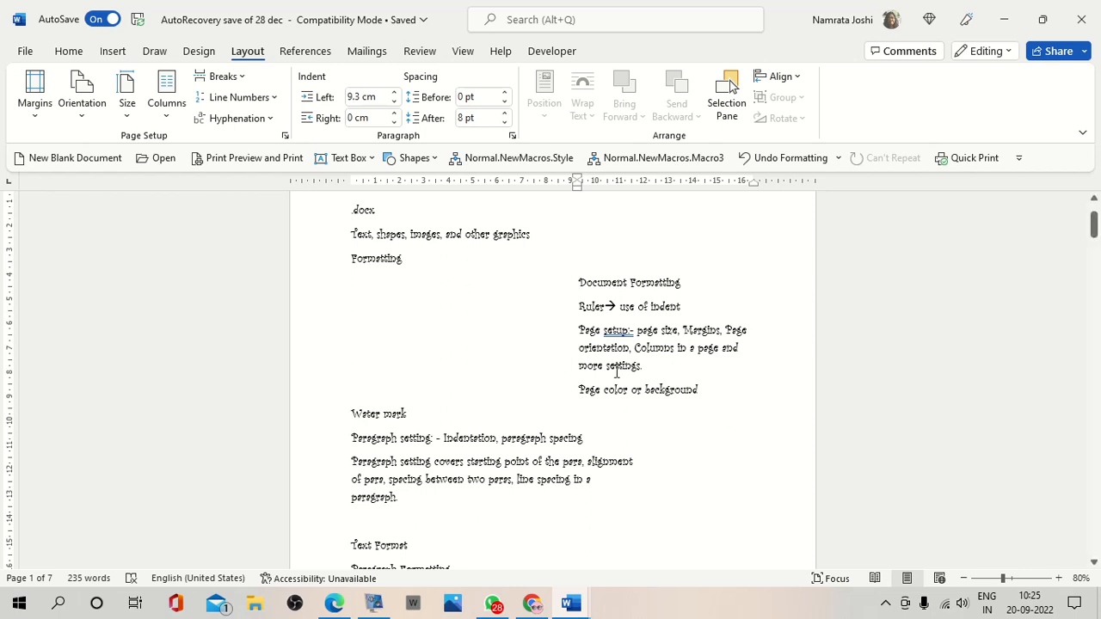
pyautogui.scroll(2, 532, 508)
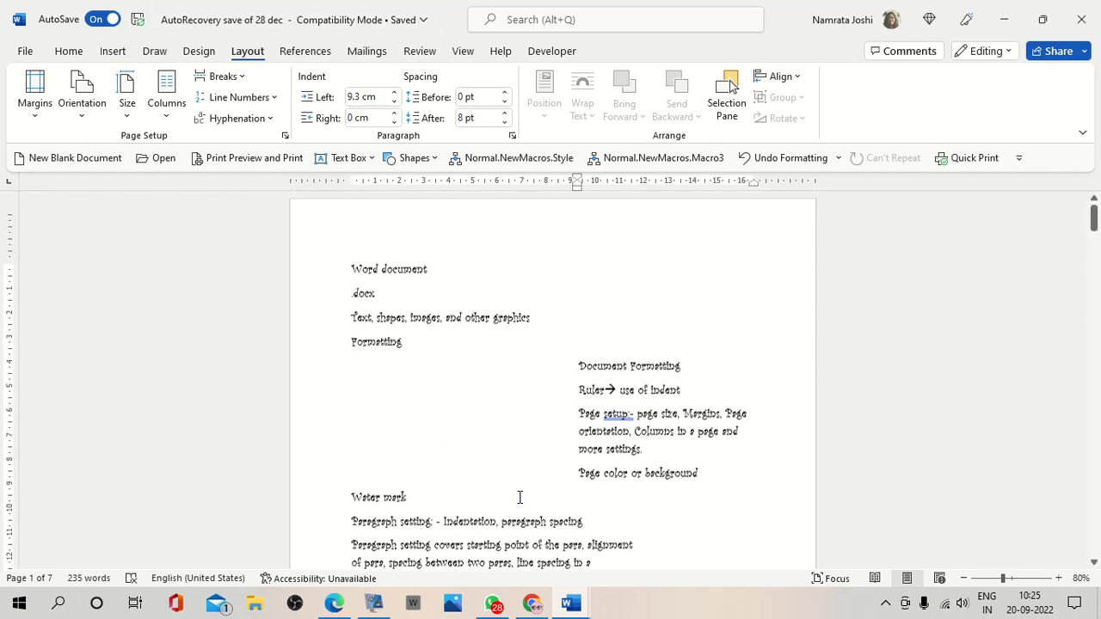
pyautogui.hotkey('ctrl', 'a')
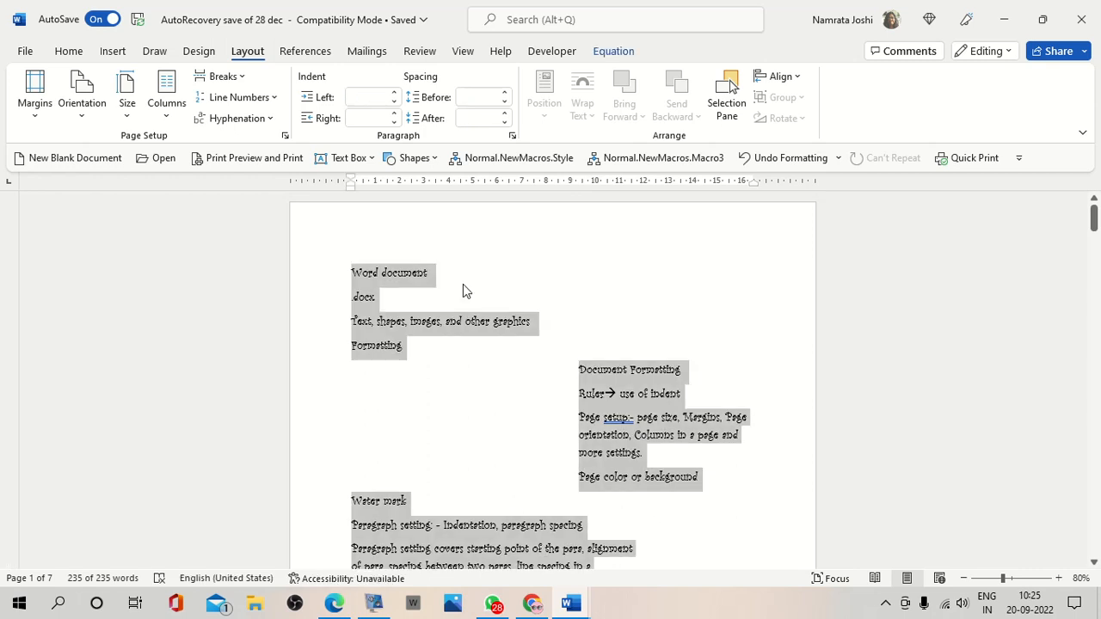
pyautogui.click(506, 101)
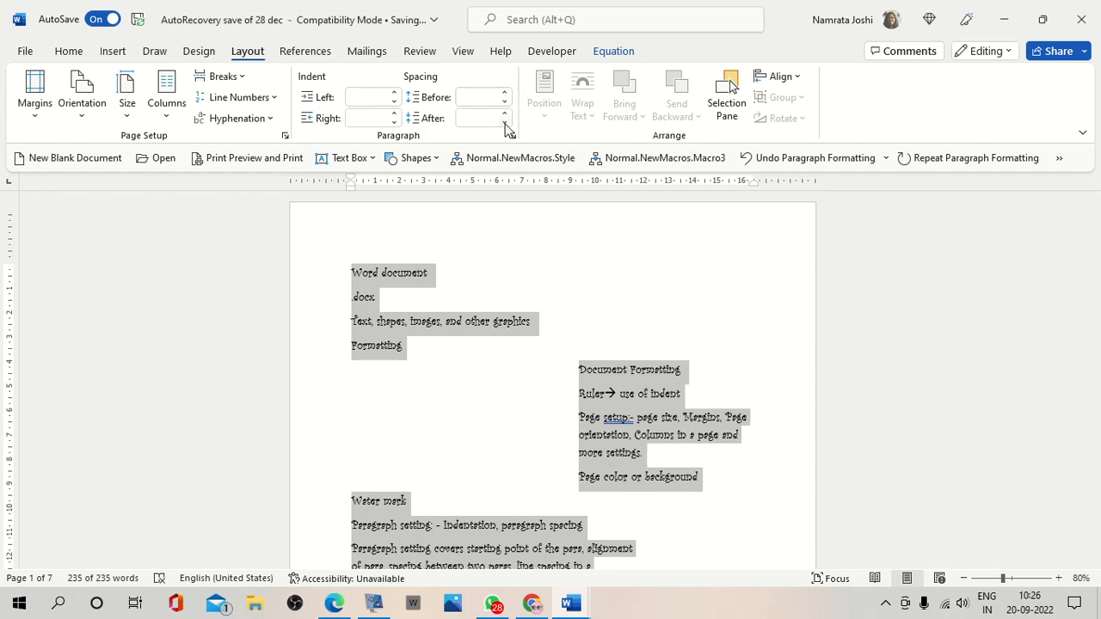
pyautogui.click(505, 123)
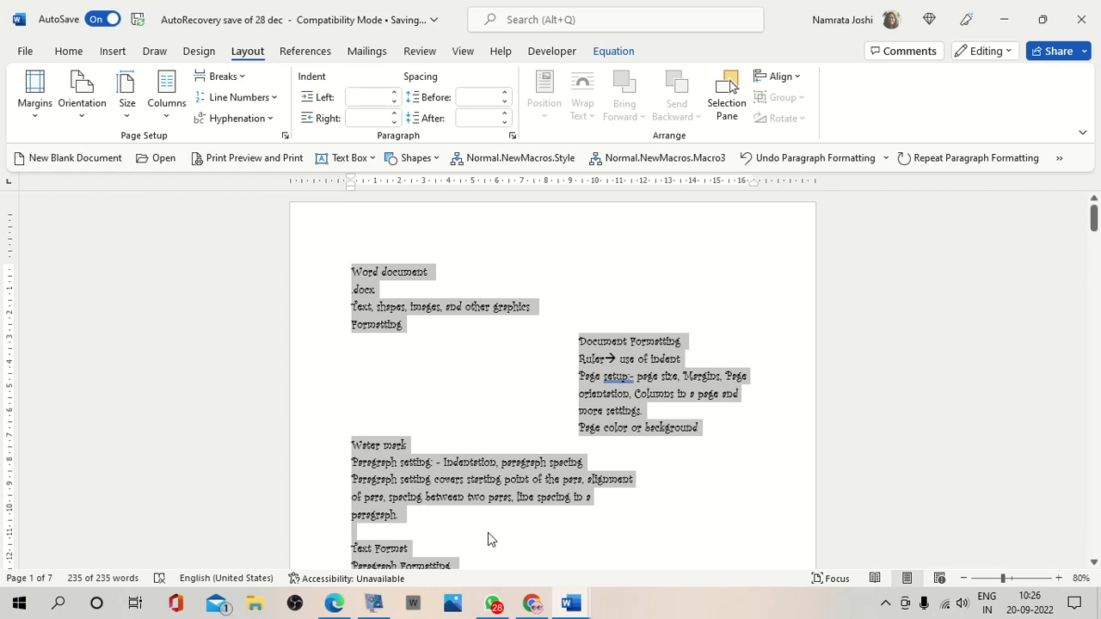
# Set the left and right indents of all the selected text to 0 and delete the empty line above "Text Format".
pyautogui.click(363, 97)
pyautogui.write('0')
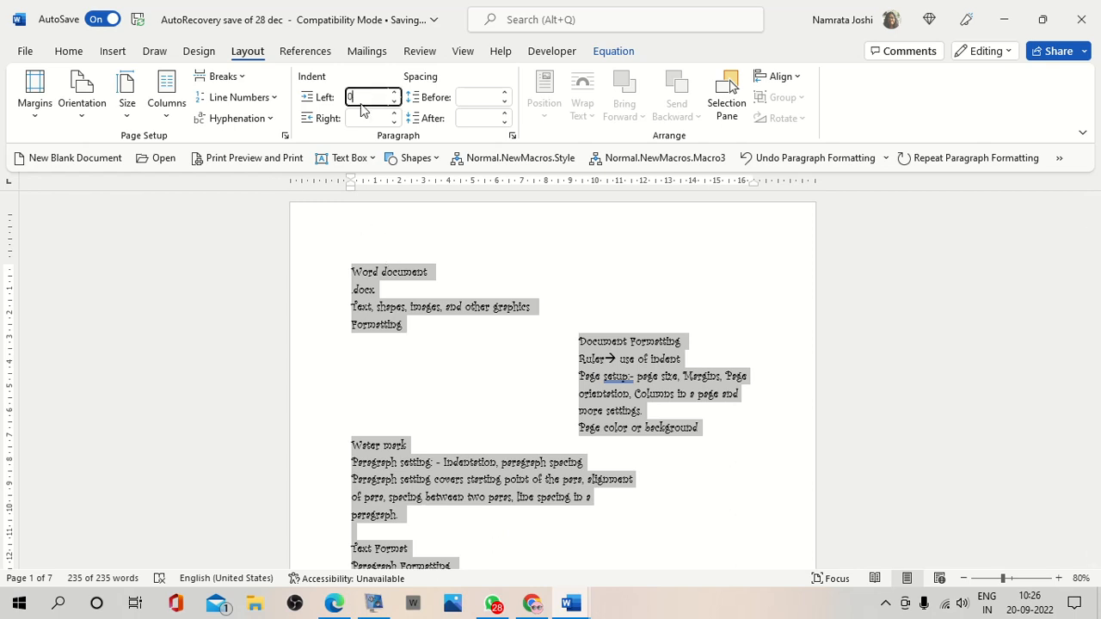
pyautogui.click(352, 119)
pyautogui.write('0')
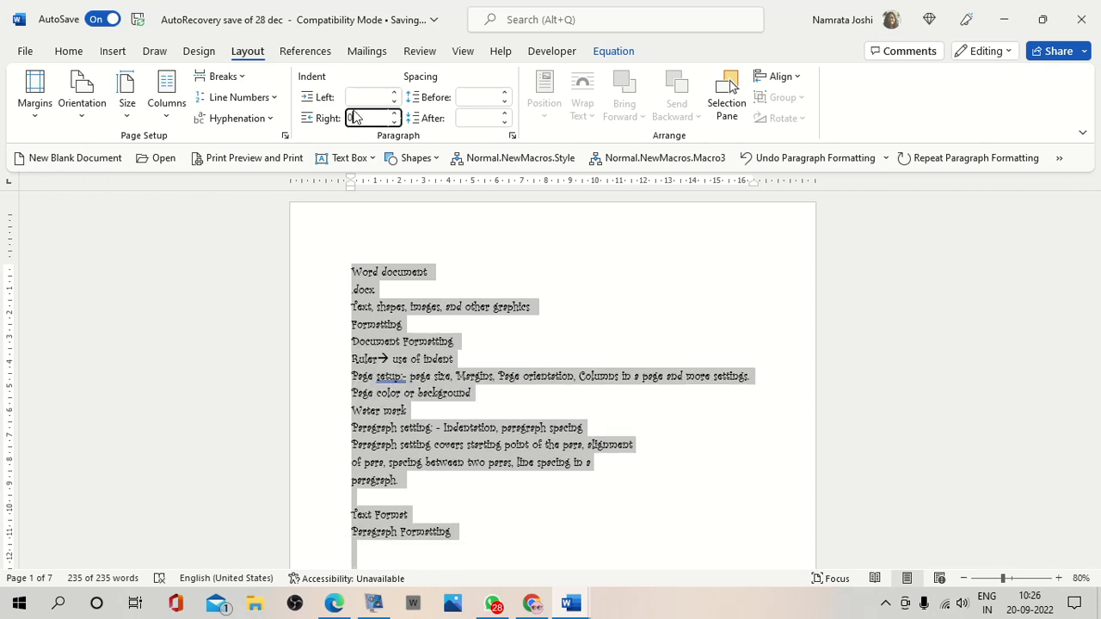
pyautogui.press('Return')
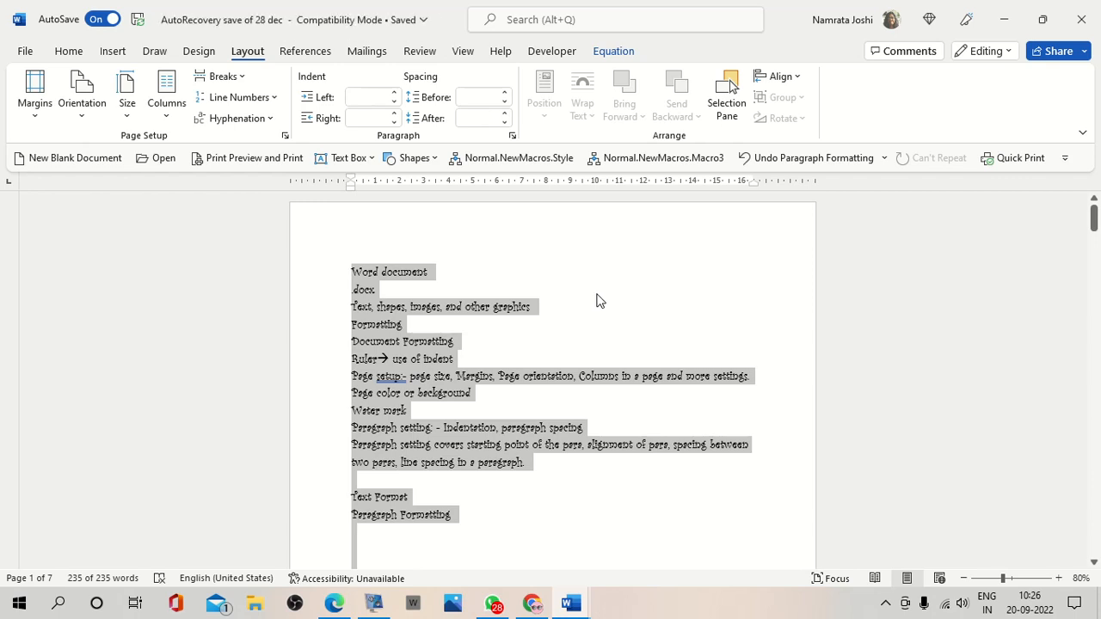
pyautogui.click(359, 479)
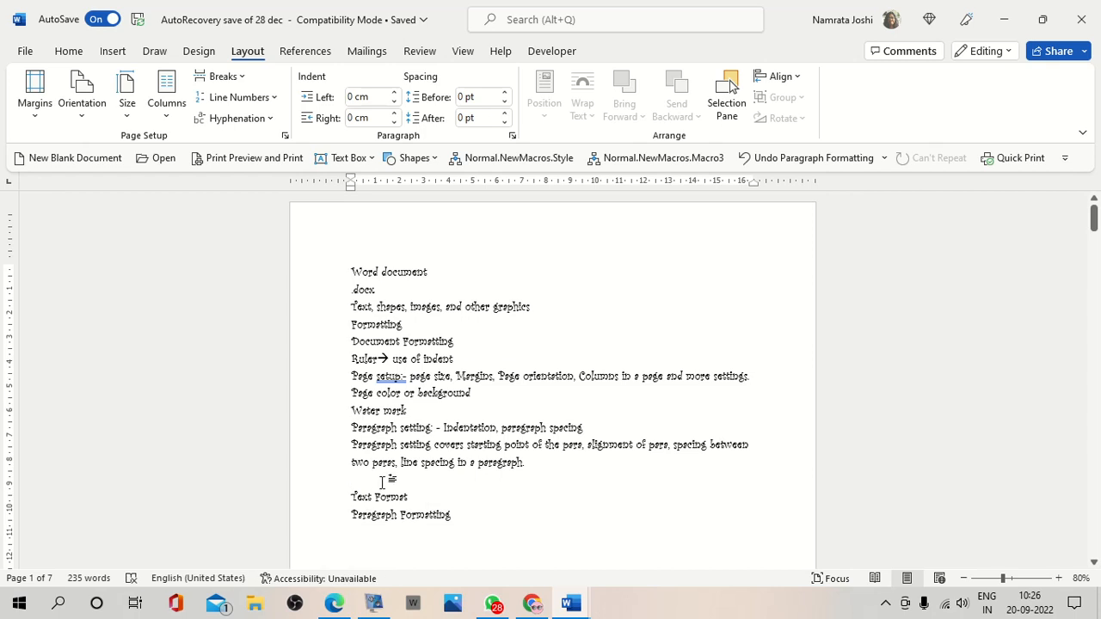
pyautogui.press('Delete')
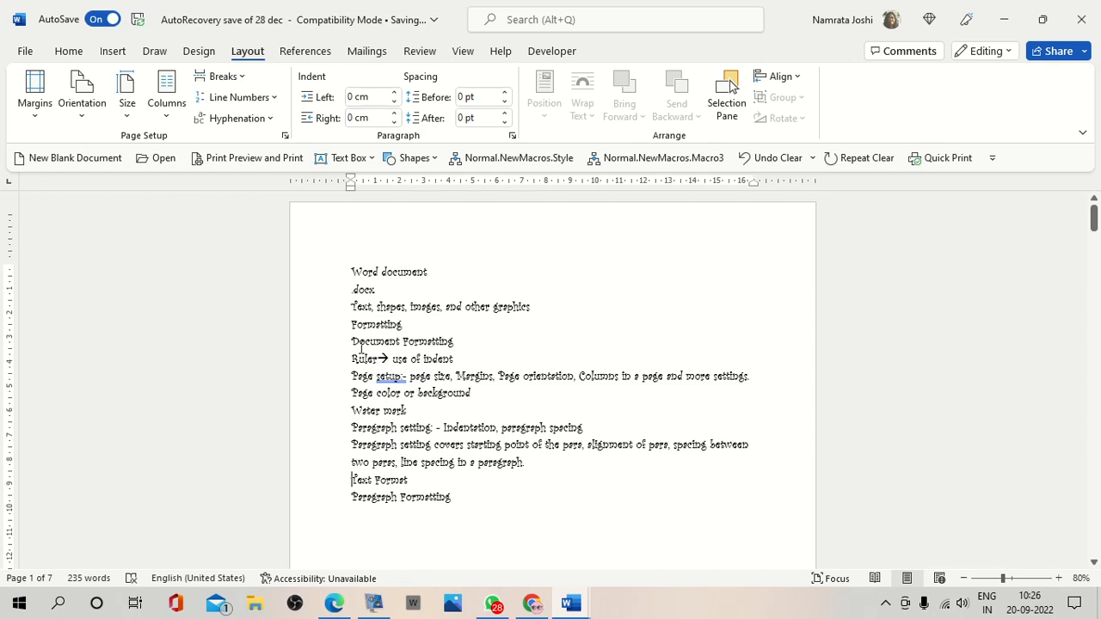
# Set the spacing before to 18 pt for the paragraphs from "Word document" through "Paragraph Formatting".
pyautogui.moveTo(347, 263); pyautogui.dragTo(470, 491)
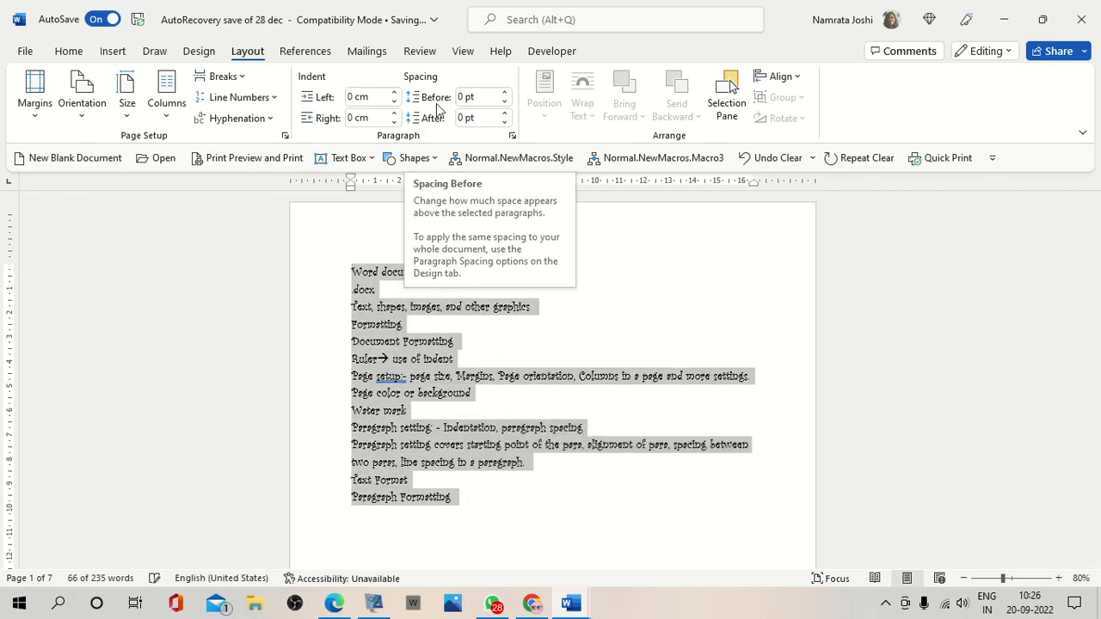
pyautogui.click(505, 93)
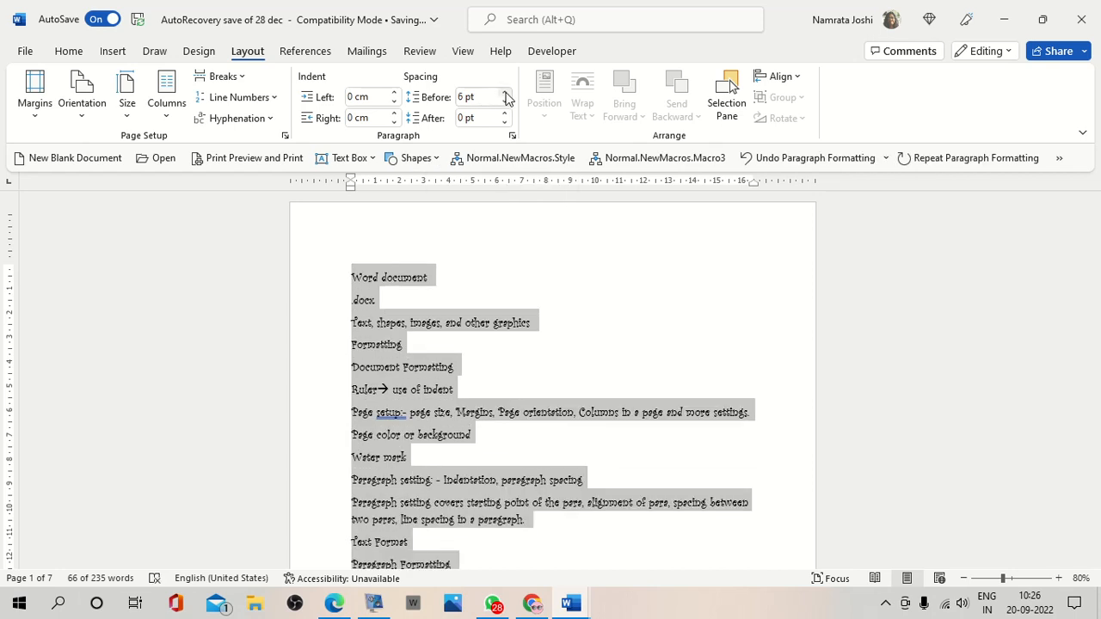
pyautogui.click(505, 93)
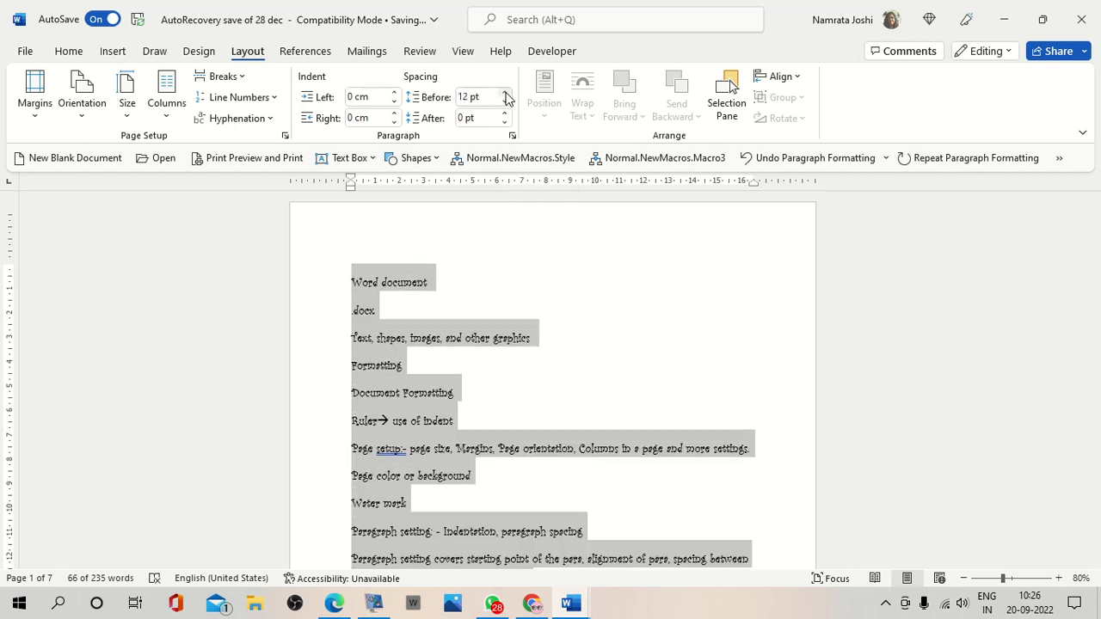
pyautogui.click(505, 93)
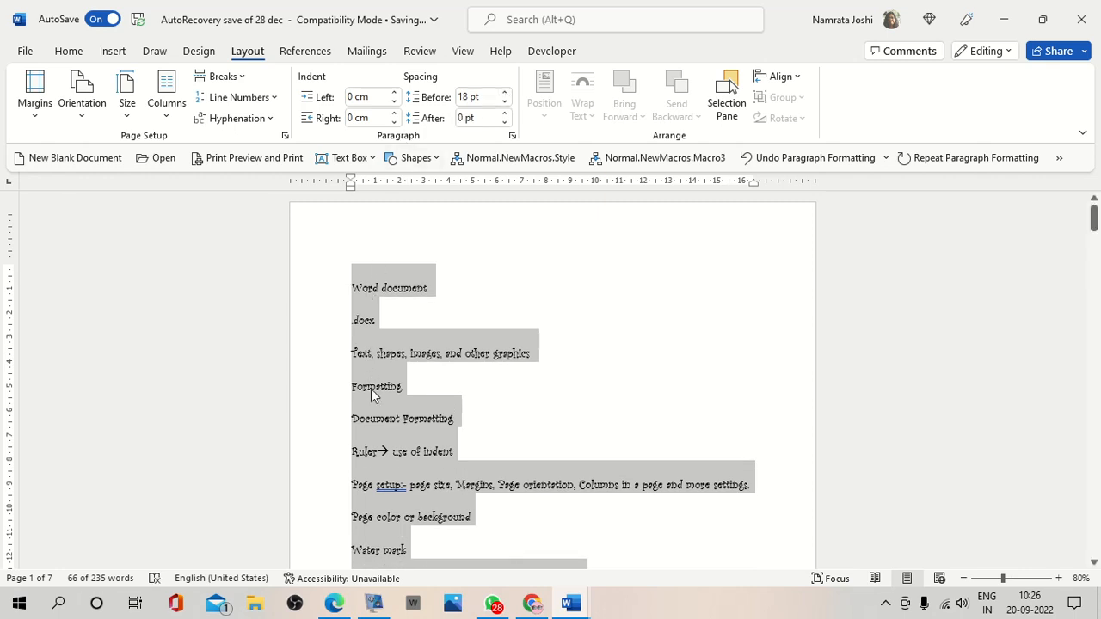
pyautogui.scroll(-1, 371, 395)
pyautogui.scroll(-3, 374, 400)
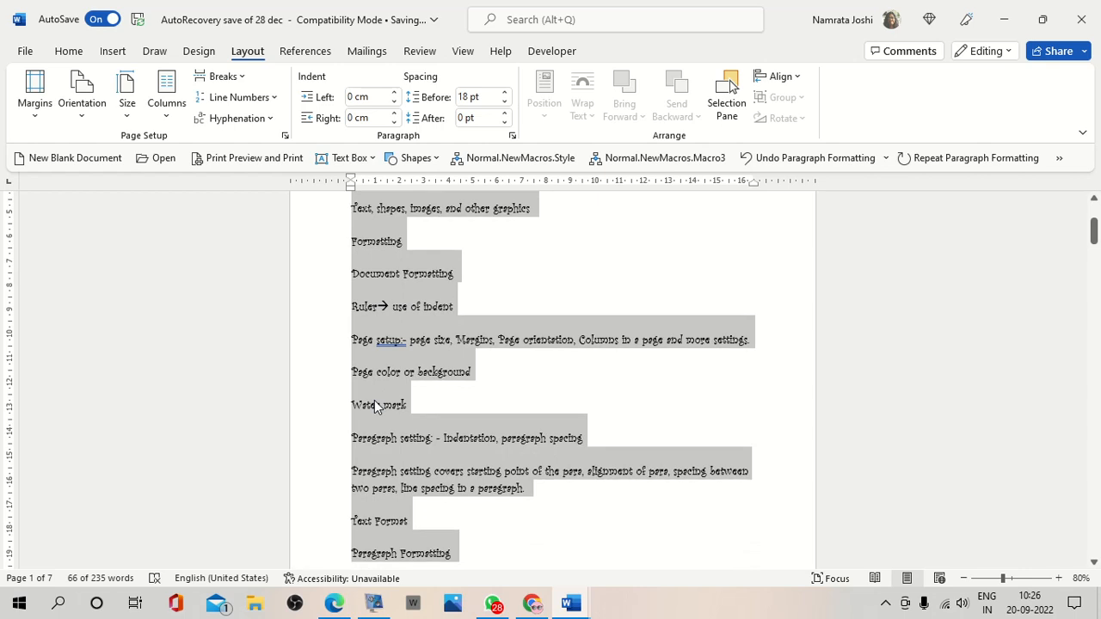
pyautogui.scroll(-2, 374, 400)
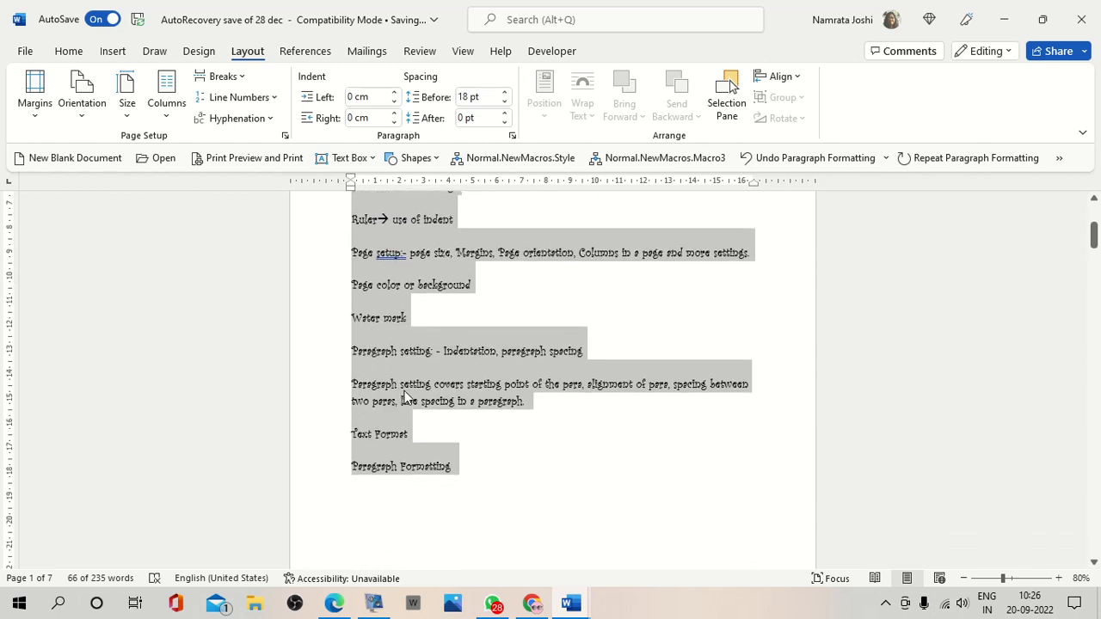
pyautogui.scroll(1, 401, 286)
pyautogui.scroll(2, 401, 271)
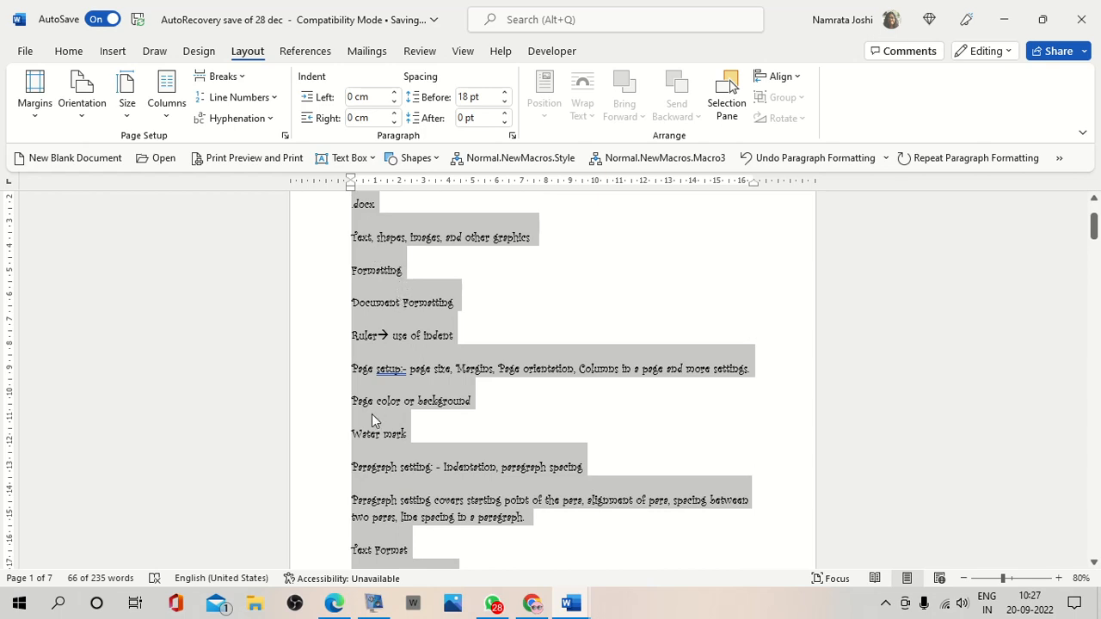
# Set the spacing after the selected first-page paragraphs to 24 pt.
pyautogui.click(505, 113)
pyautogui.click(505, 114)
pyautogui.click(505, 113)
pyautogui.click(505, 114)
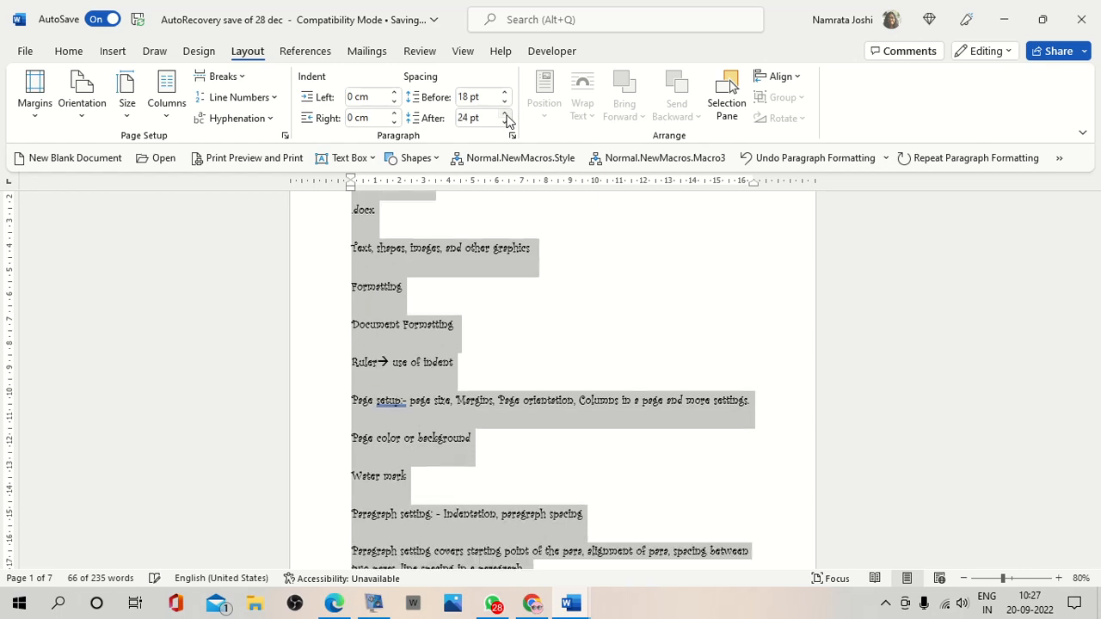
pyautogui.scroll(3, 400, 389)
pyautogui.scroll(-5, 399, 391)
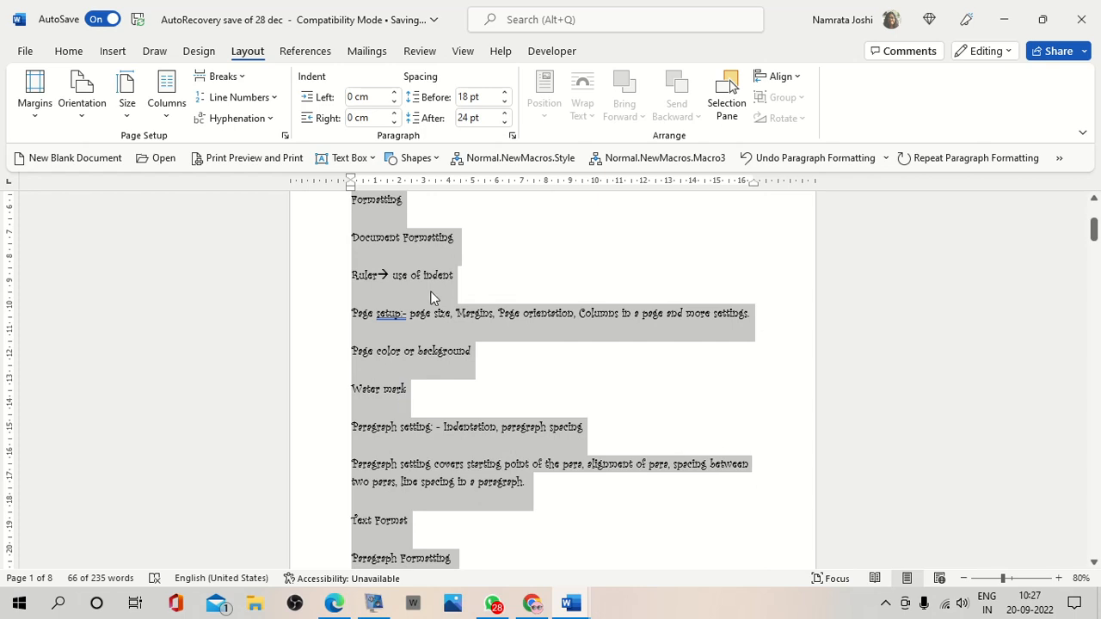
# Set both the spacing before and the spacing after the selected paragraphs to Auto.
pyautogui.click(505, 101)
pyautogui.click(505, 102)
pyautogui.click(505, 101)
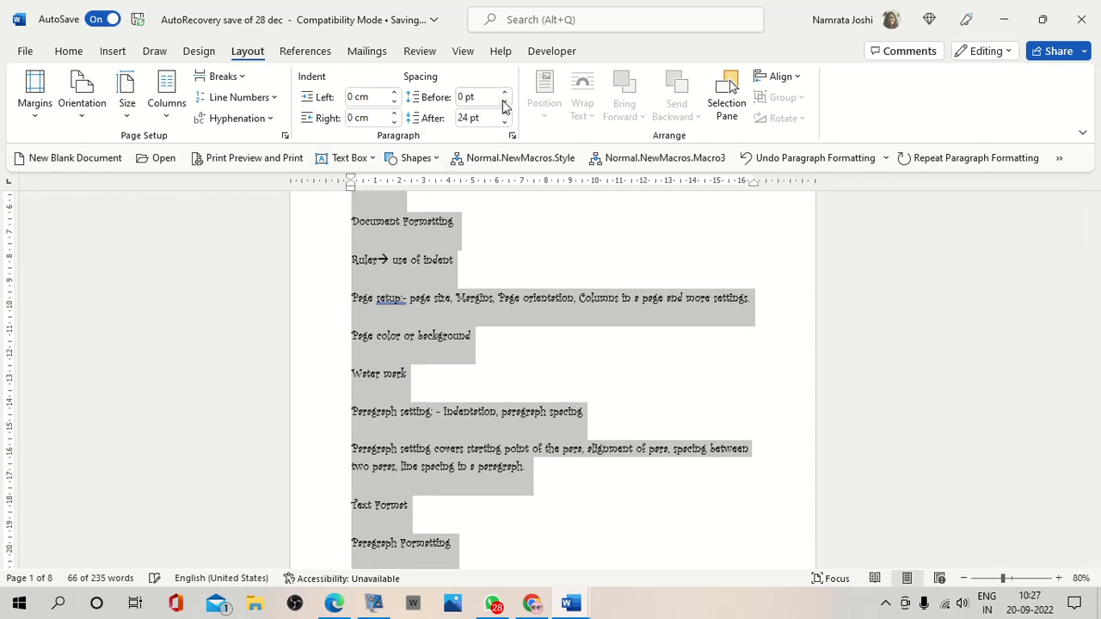
pyautogui.click(505, 101)
pyautogui.click(506, 122)
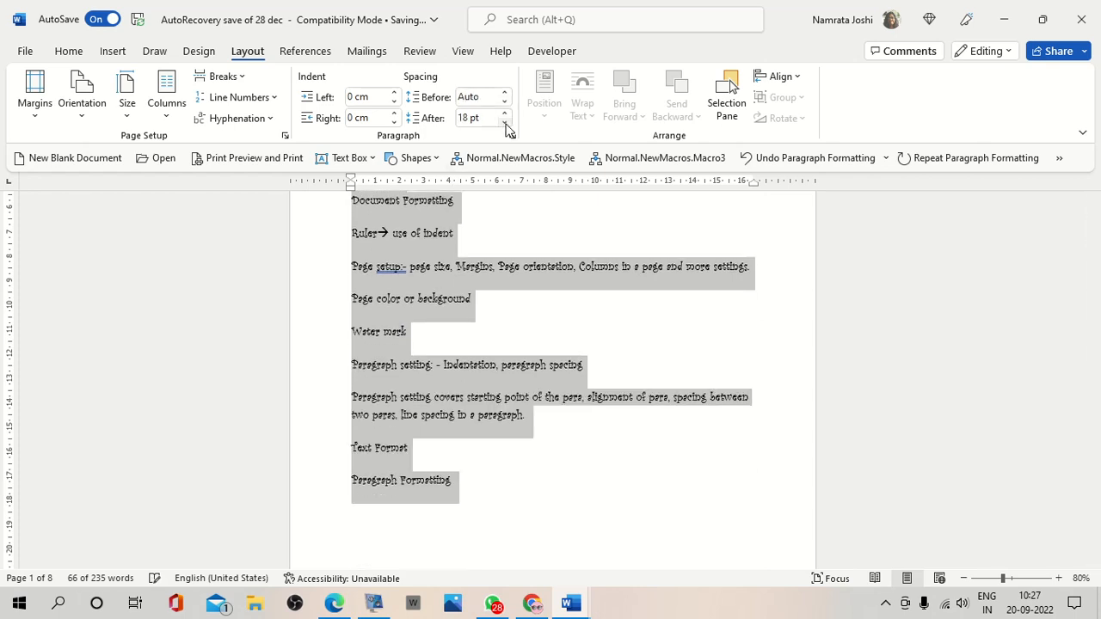
pyautogui.click(506, 122)
pyautogui.click(506, 122)
pyautogui.click(506, 122)
pyautogui.click(506, 122)
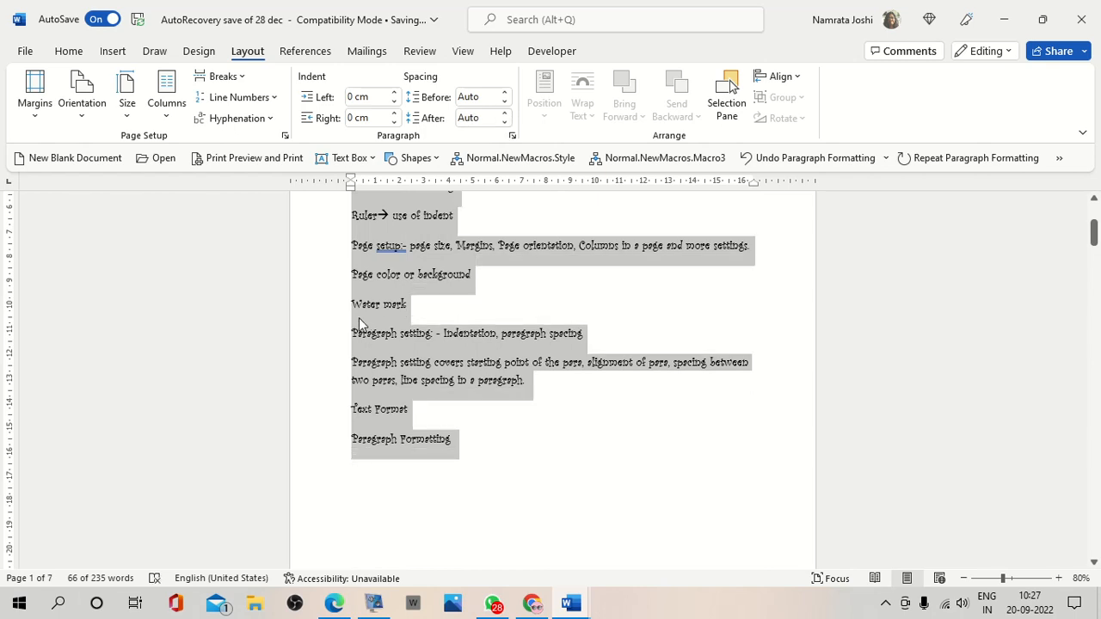
pyautogui.scroll(1, 368, 312)
pyautogui.scroll(3, 378, 310)
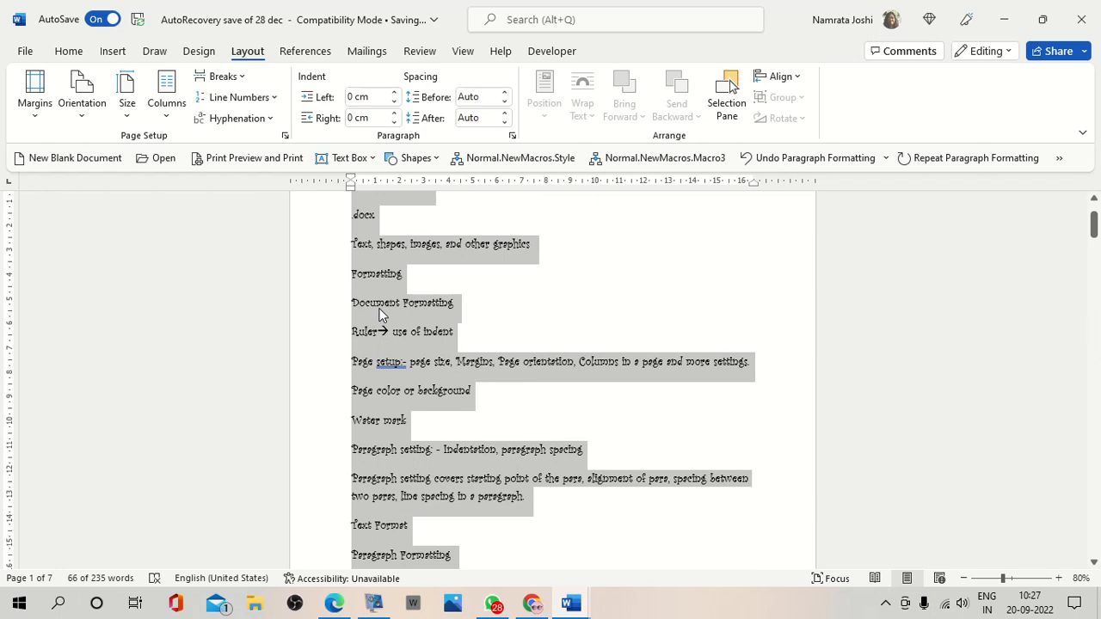
pyautogui.click(403, 477)
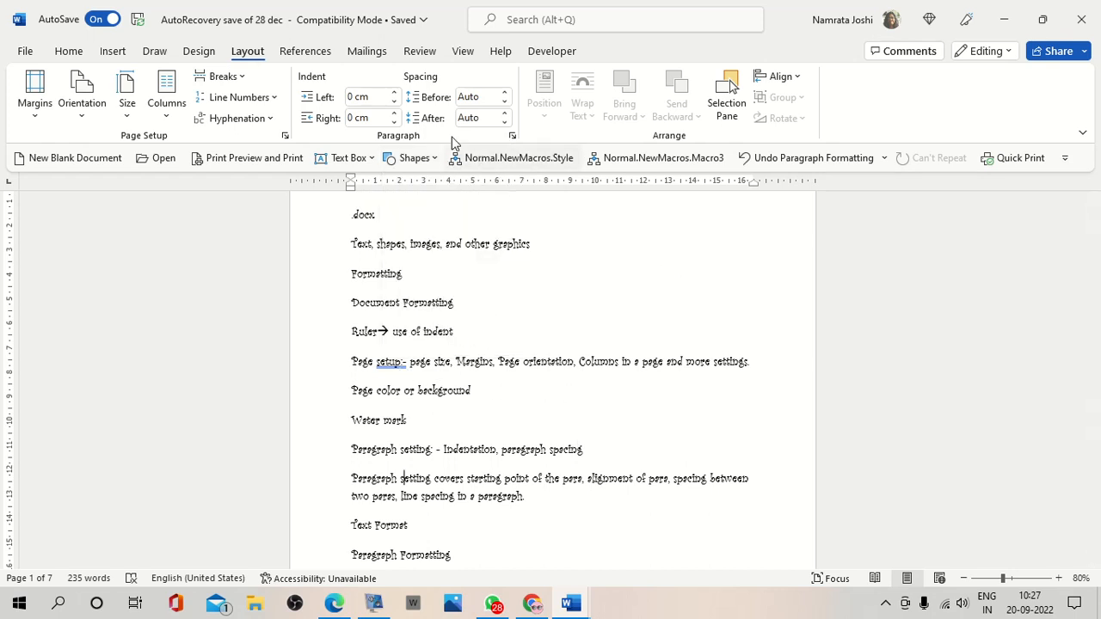
pyautogui.scroll(-1, 458, 482)
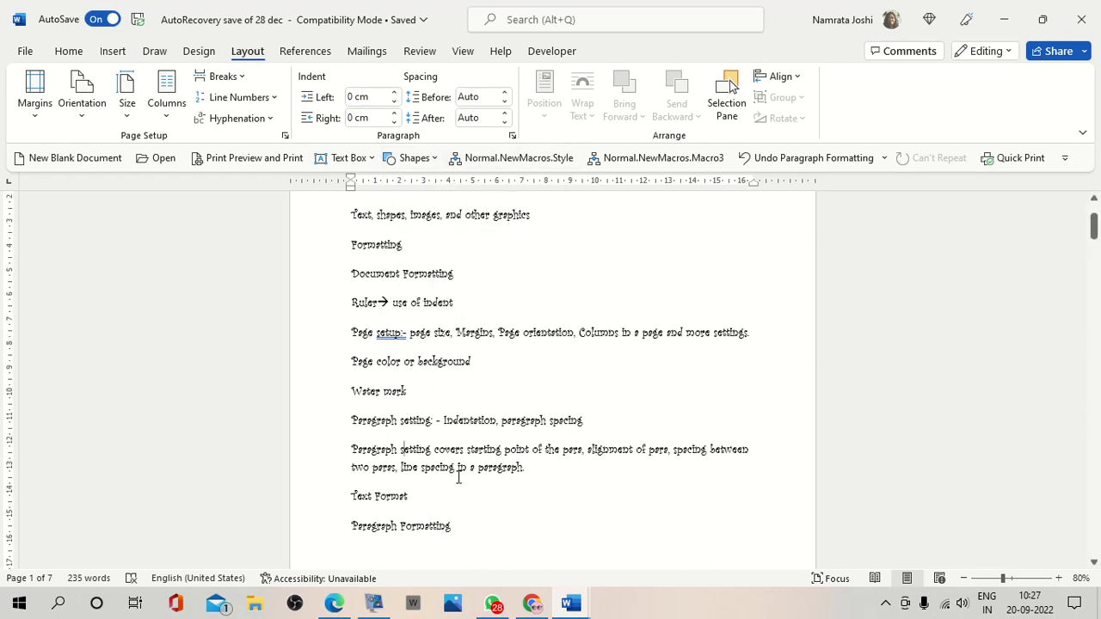
pyautogui.scroll(-1, 456, 486)
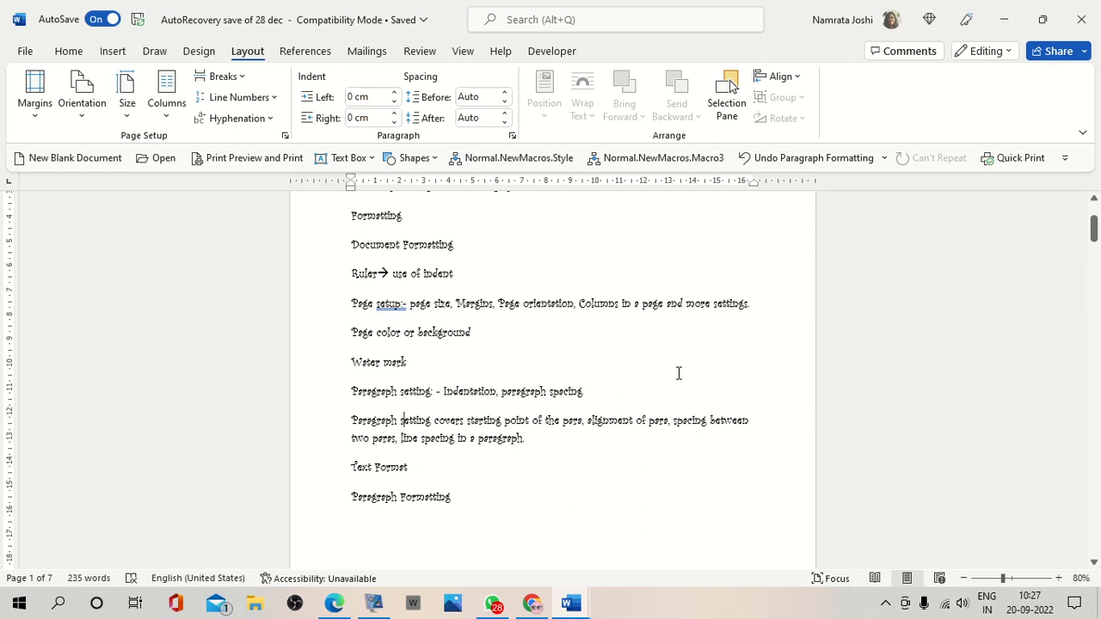
pyautogui.scroll(1, 371, 258)
pyautogui.scroll(-1, 413, 292)
pyautogui.scroll(4, 444, 320)
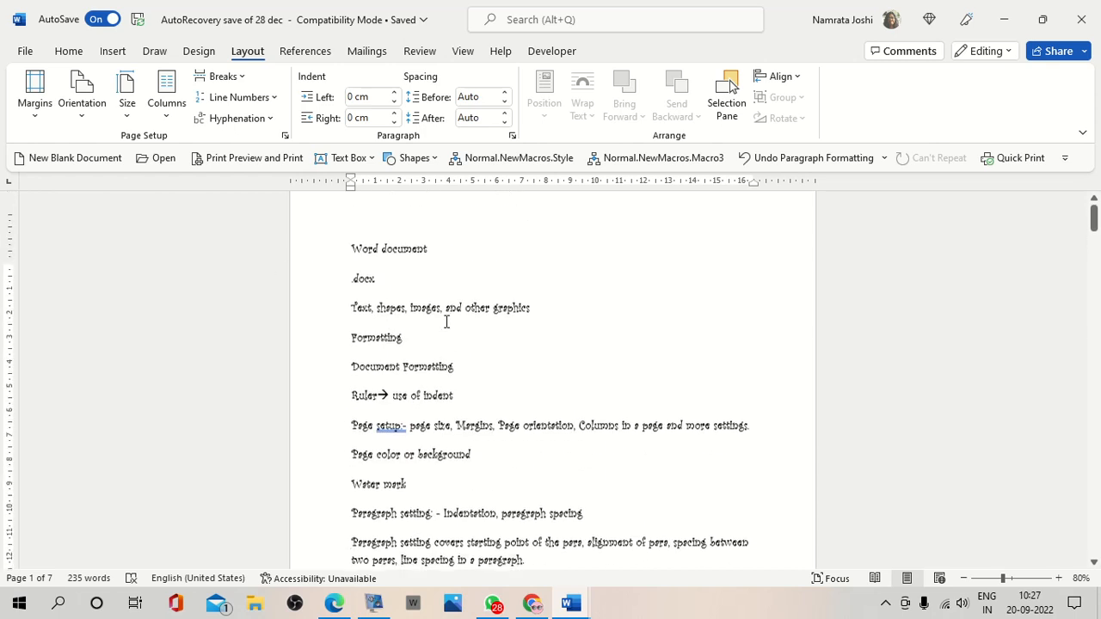
pyautogui.scroll(1, 446, 322)
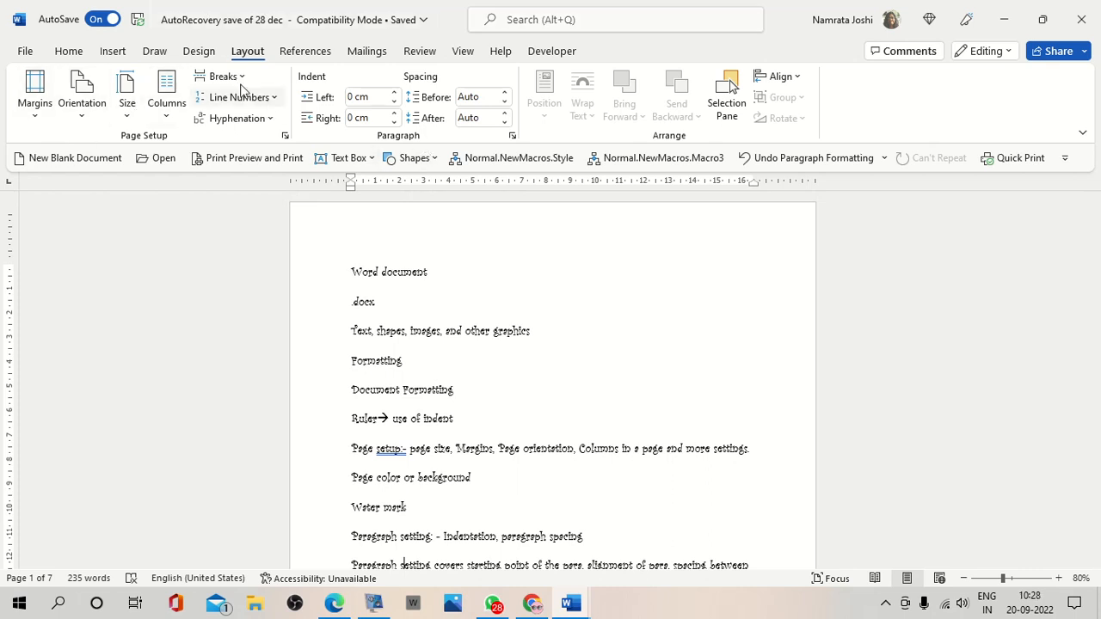
# Apply the standard light blue page color to the document and replace it with a light gold theme shade.
pyautogui.click(198, 51)
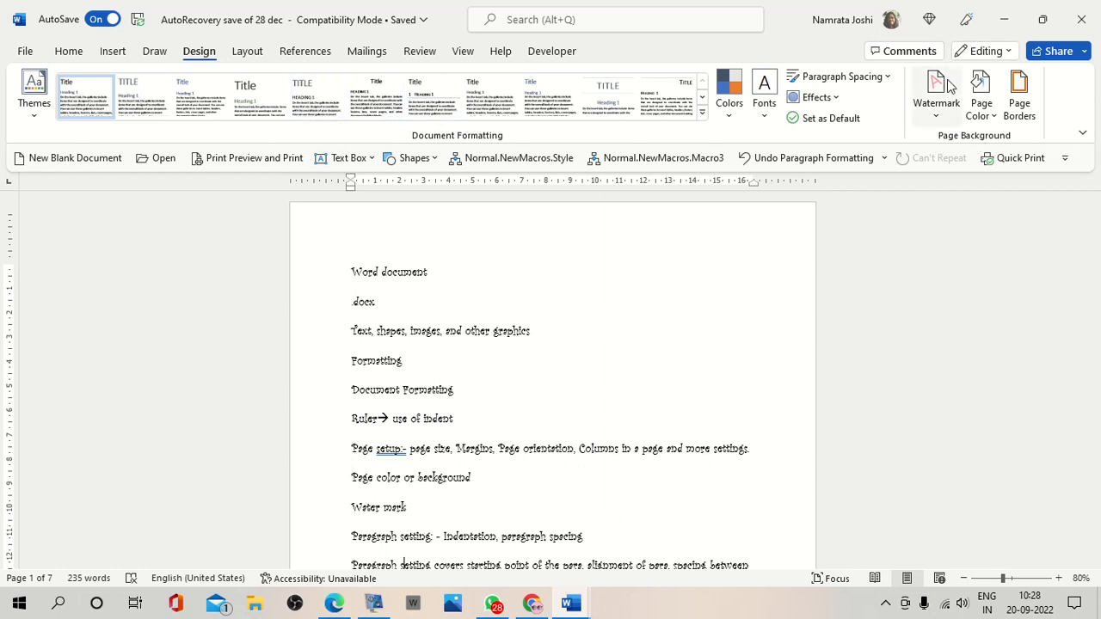
pyautogui.click(995, 117)
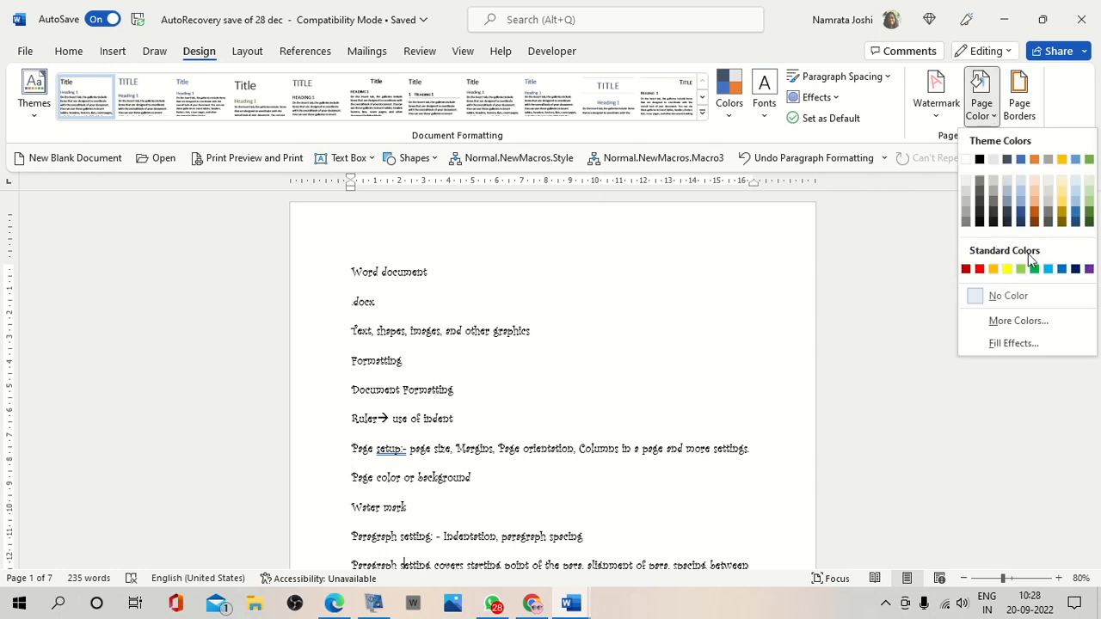
pyautogui.click(1047, 269)
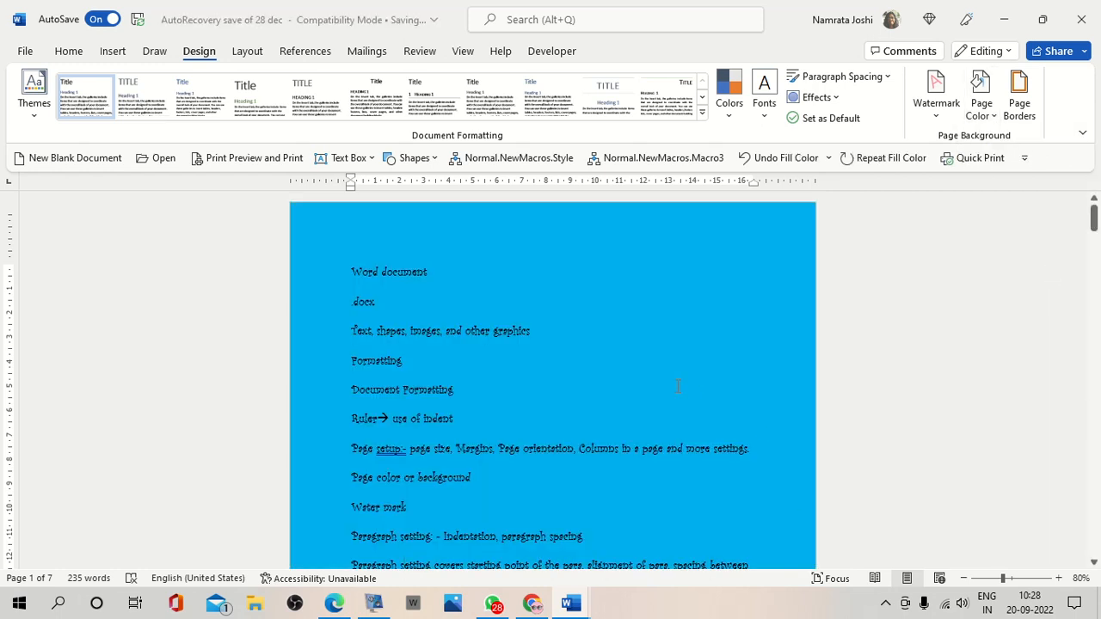
pyautogui.scroll(-3, 673, 376)
pyautogui.scroll(-8, 674, 376)
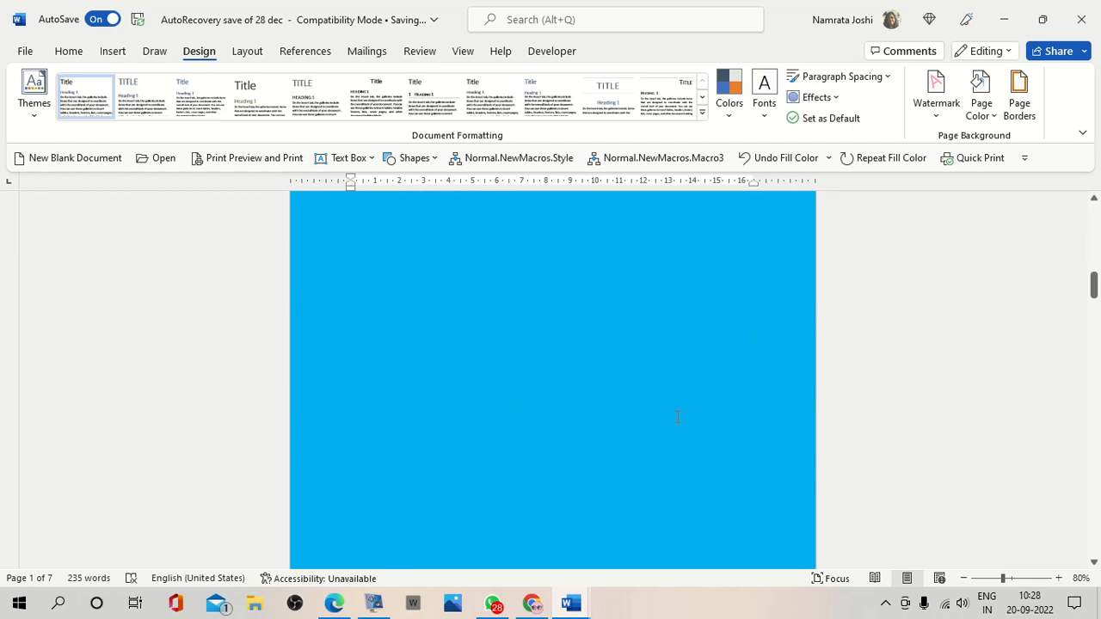
pyautogui.scroll(10, 678, 416)
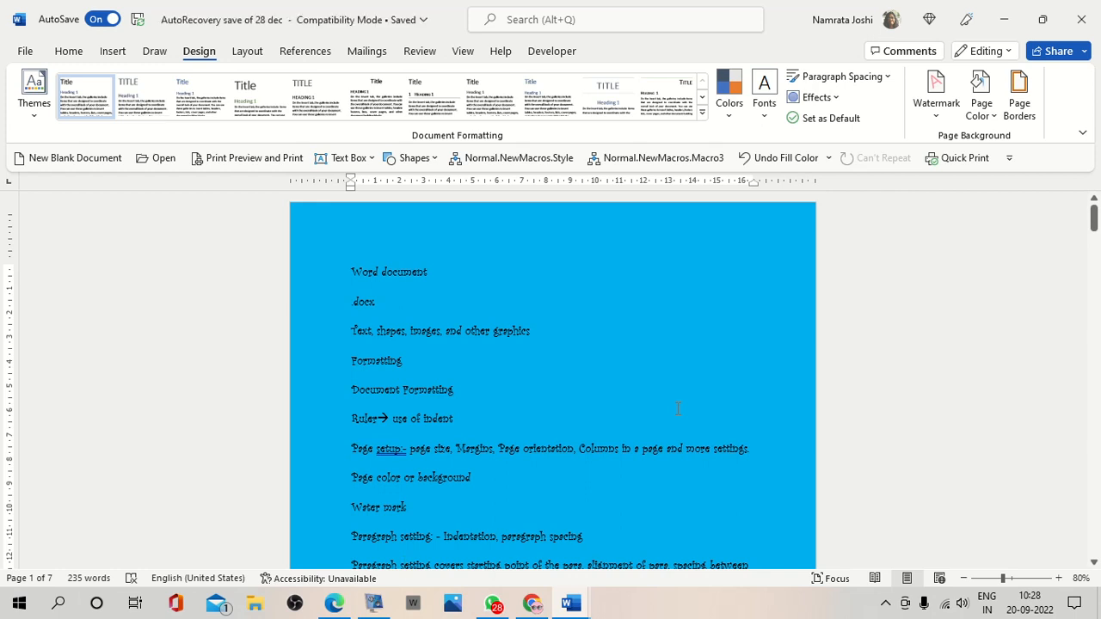
pyautogui.click(995, 120)
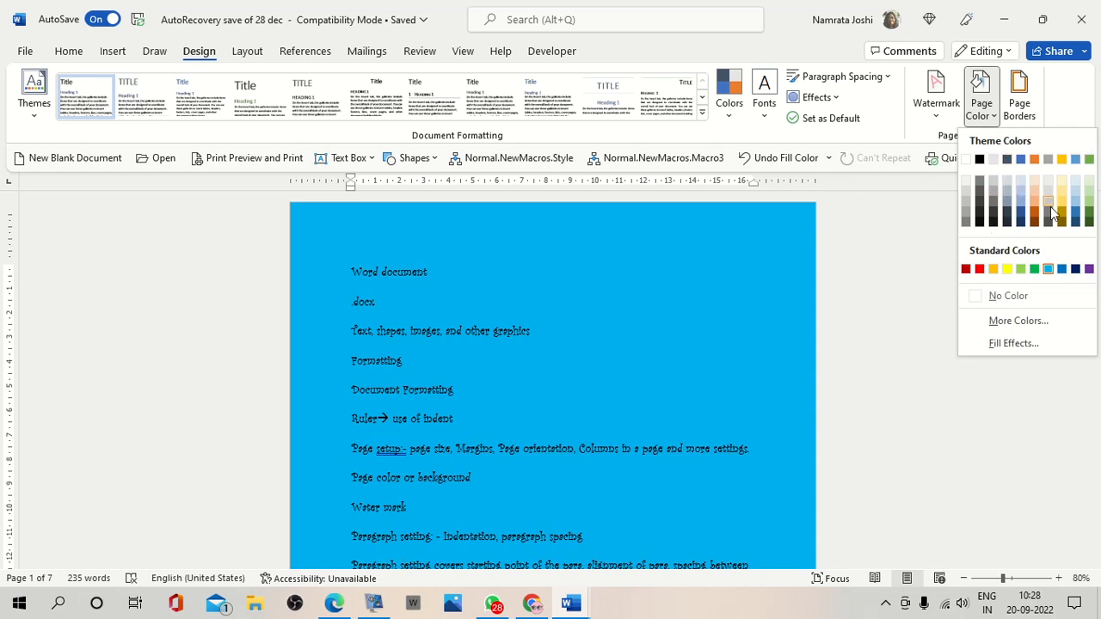
pyautogui.click(1062, 189)
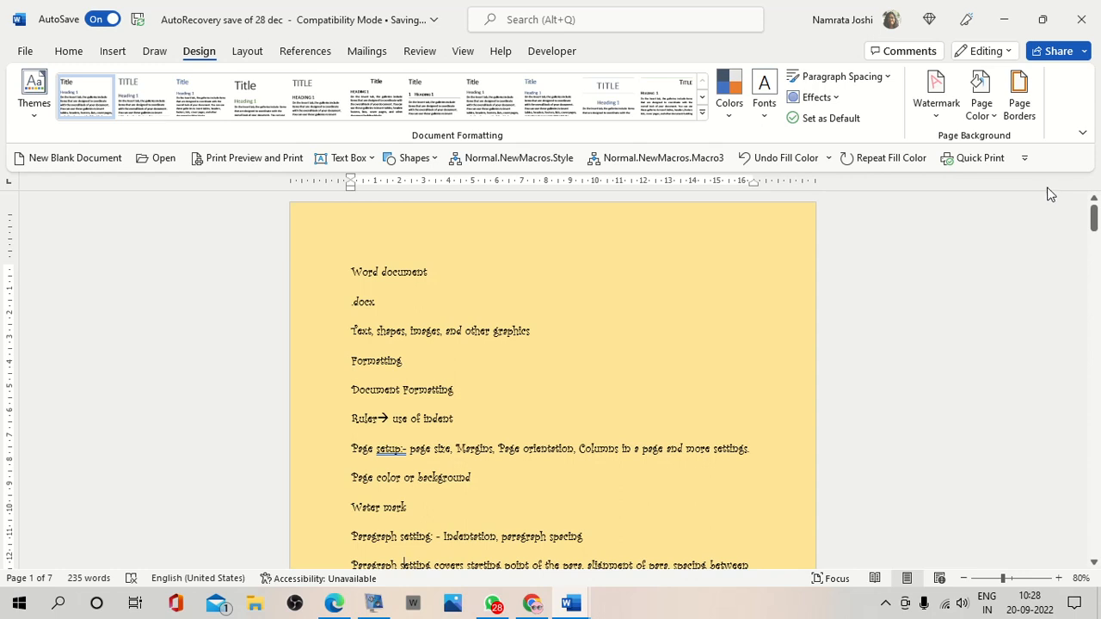
# Apply a custom light pink page color picked from the full color spectrum.
pyautogui.click(995, 117)
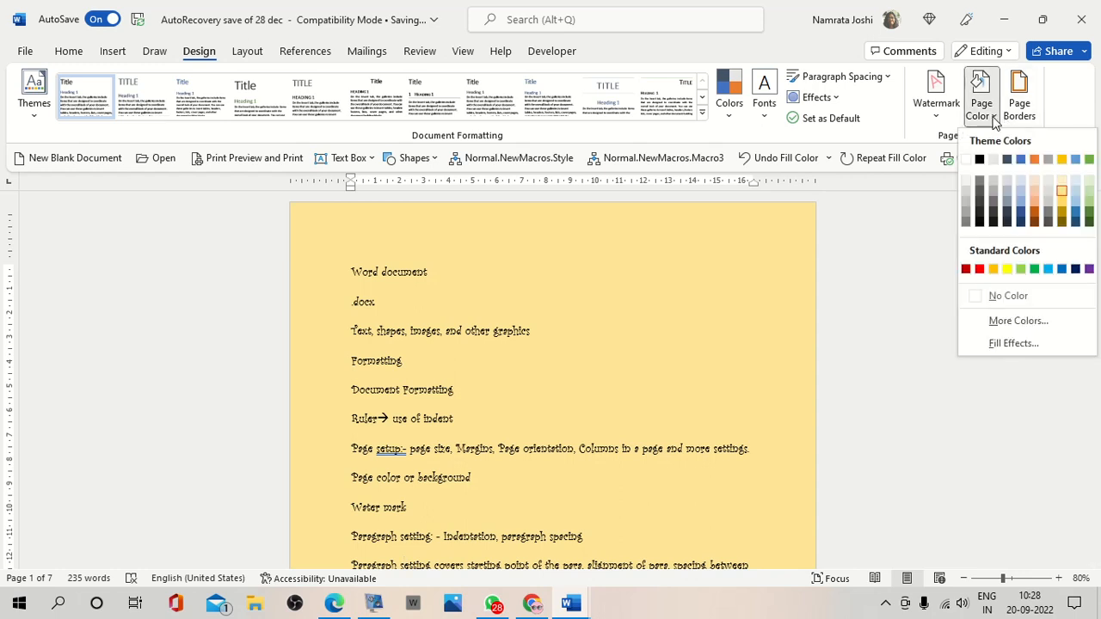
pyautogui.click(1007, 321)
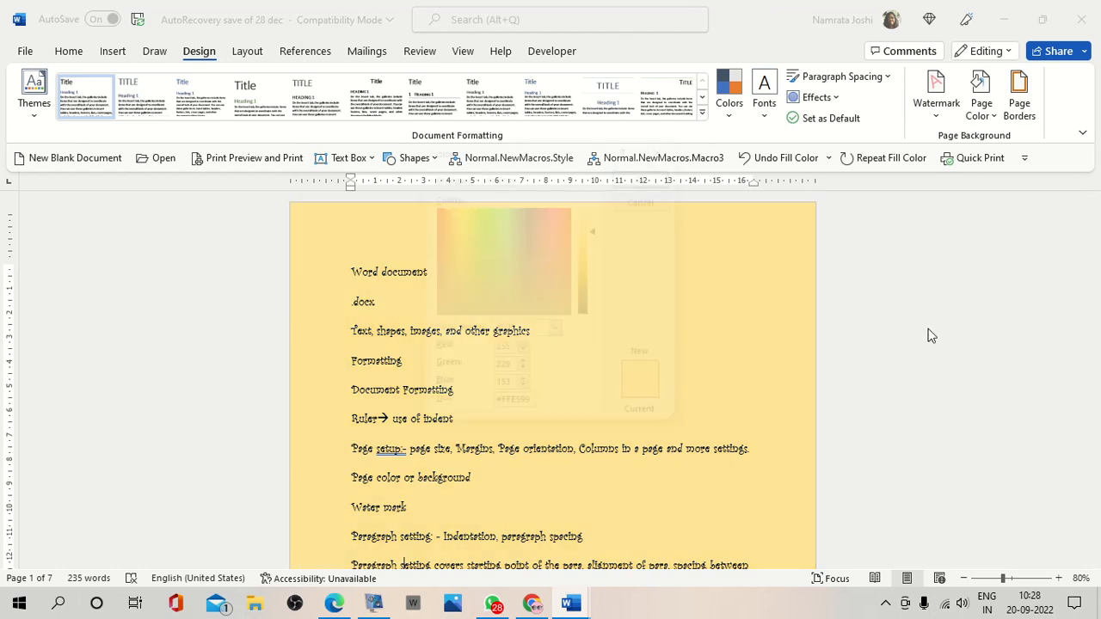
pyautogui.click(509, 252)
pyautogui.click(560, 243)
pyautogui.click(456, 245)
pyautogui.click(465, 223)
pyautogui.click(534, 286)
pyautogui.click(645, 175)
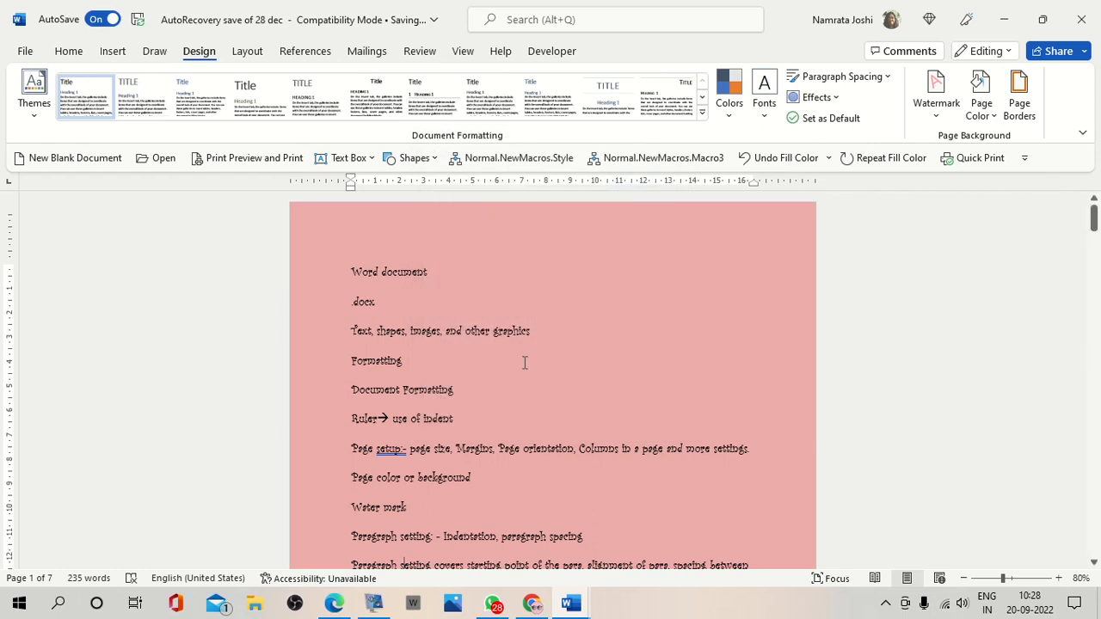
# Set up a two-color pink and white gradient page fill with Horizontal shading, trying its variants and choosing the white-to-pink one.
pyautogui.click(983, 109)
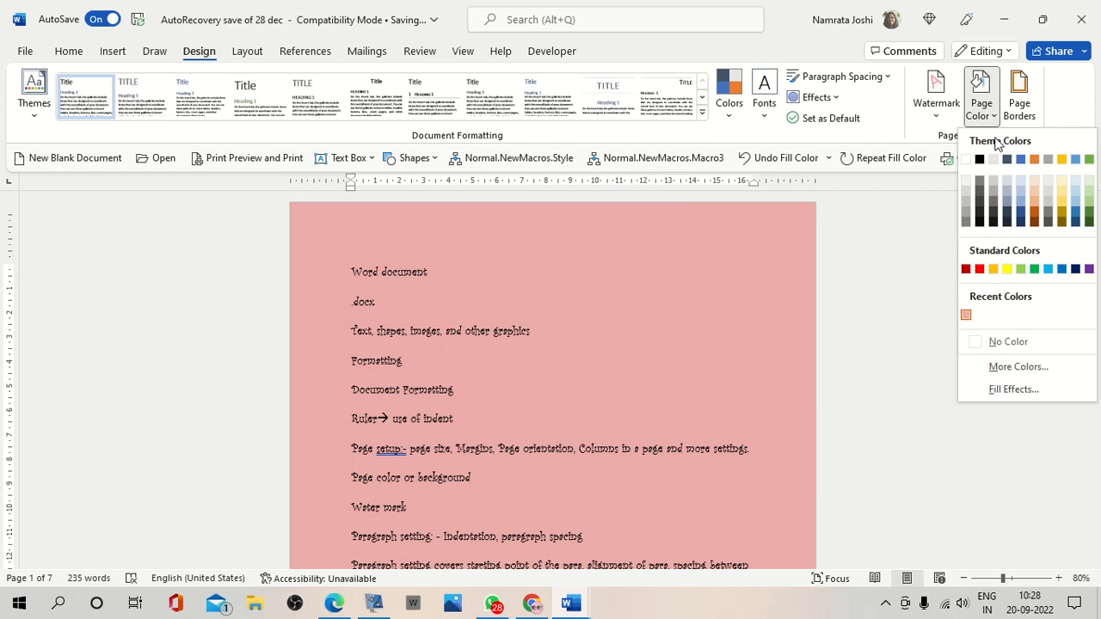
pyautogui.click(1012, 392)
pyautogui.moveTo(532, 112); pyautogui.dragTo(686, 76)
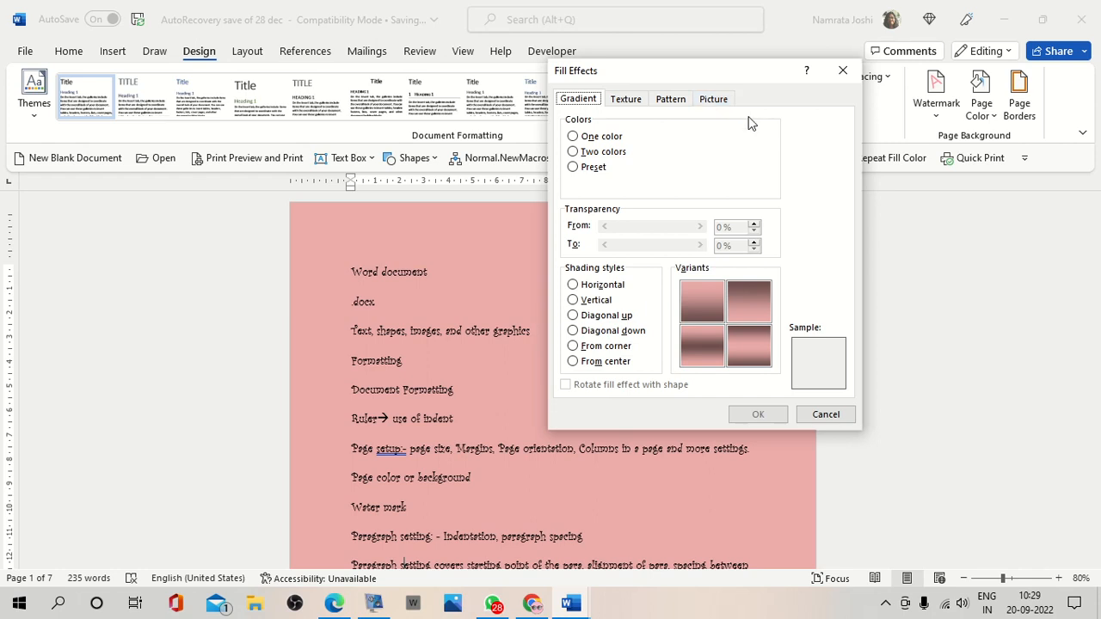
pyautogui.click(573, 152)
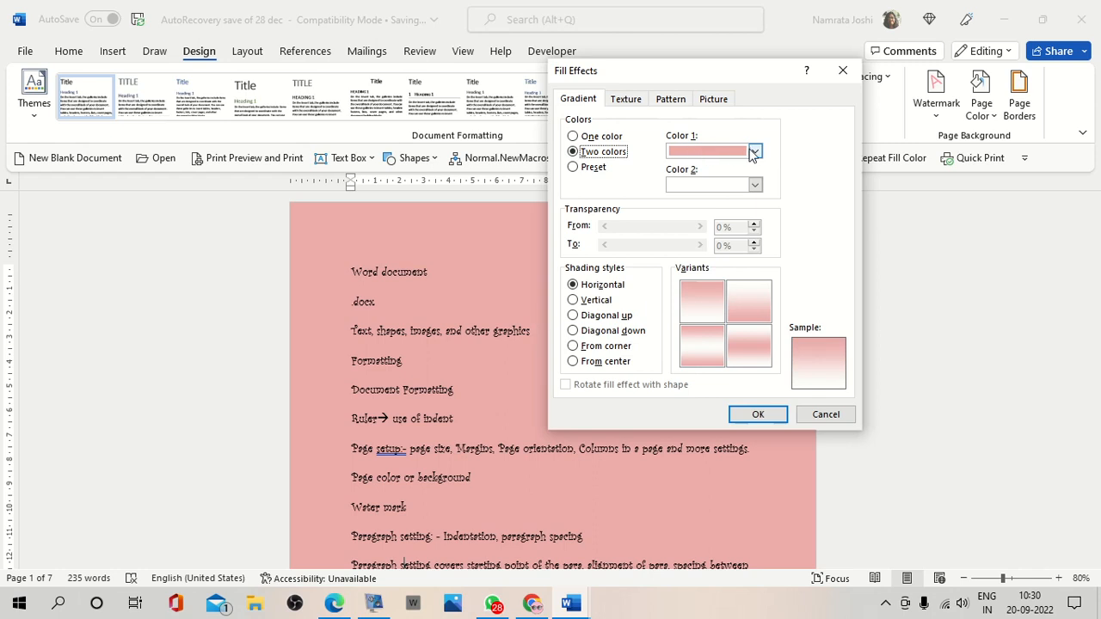
pyautogui.click(744, 297)
pyautogui.click(692, 318)
pyautogui.click(720, 349)
pyautogui.click(731, 349)
pyautogui.click(731, 313)
pyautogui.click(695, 301)
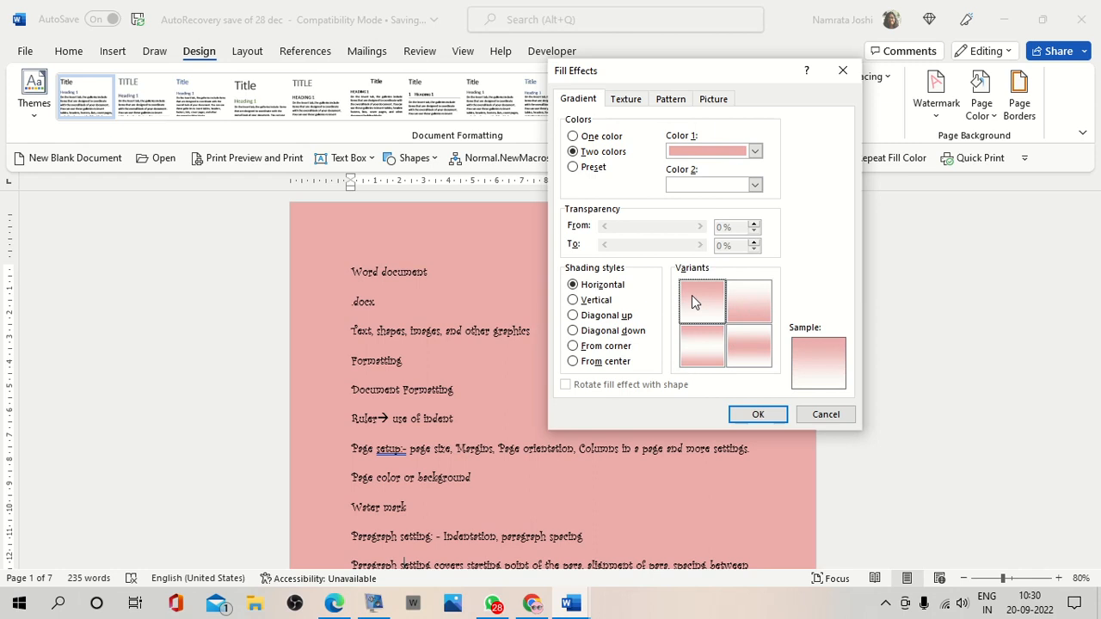
pyautogui.click(743, 314)
pyautogui.click(737, 362)
pyautogui.click(697, 361)
pyautogui.click(747, 303)
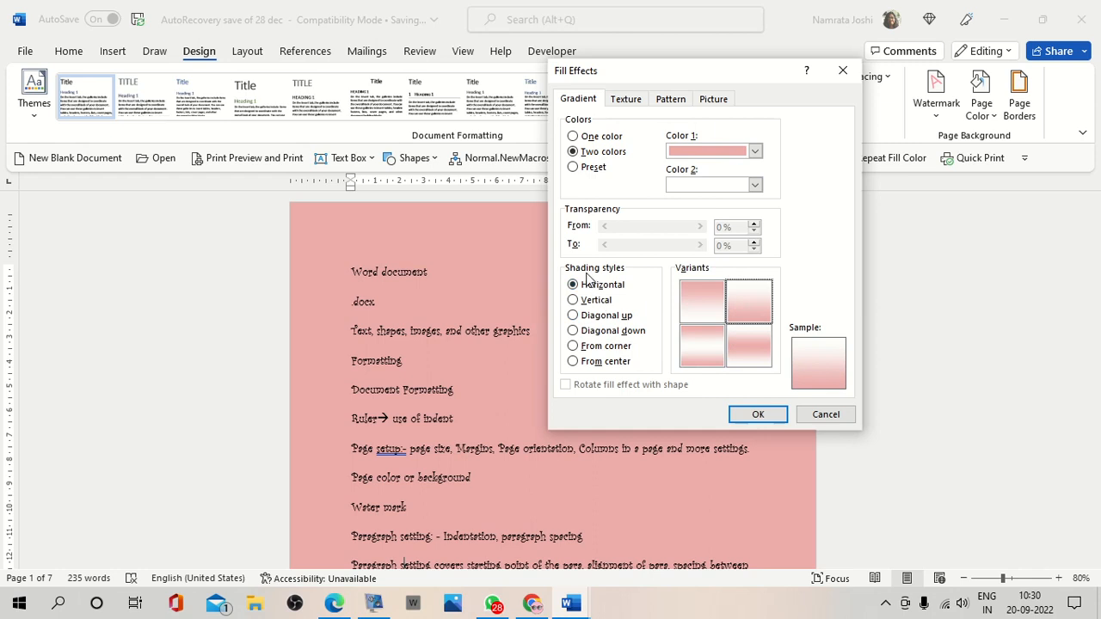
# Try the other gradient shading styles and apply From center with the light-center variant as the page background.
pyautogui.click(574, 299)
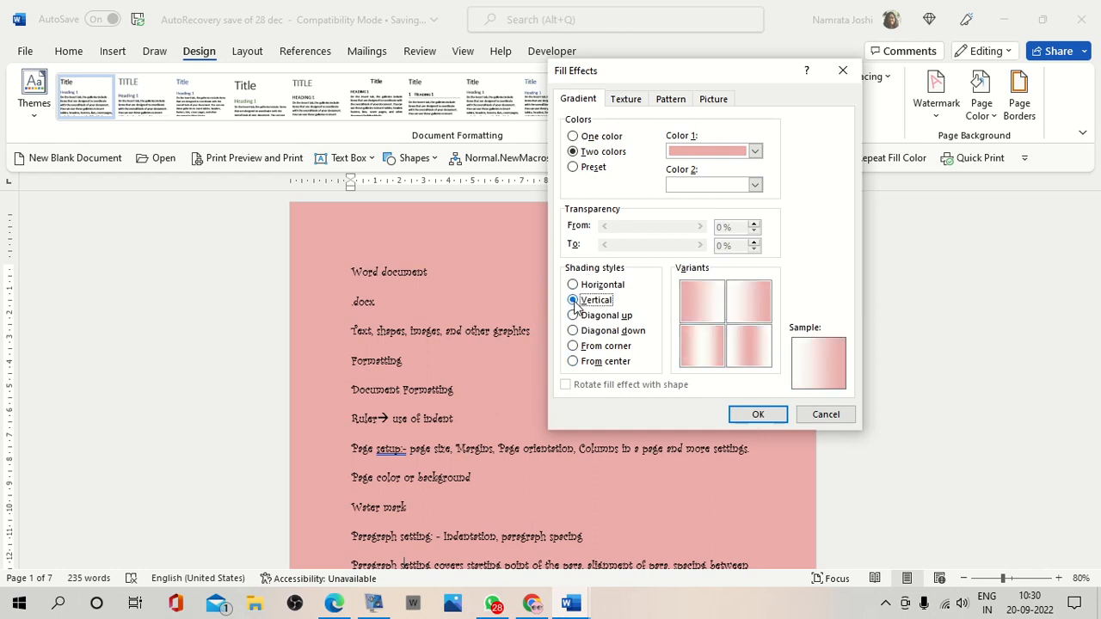
pyautogui.click(574, 315)
pyautogui.click(573, 330)
pyautogui.click(574, 346)
pyautogui.click(574, 362)
pyautogui.click(732, 312)
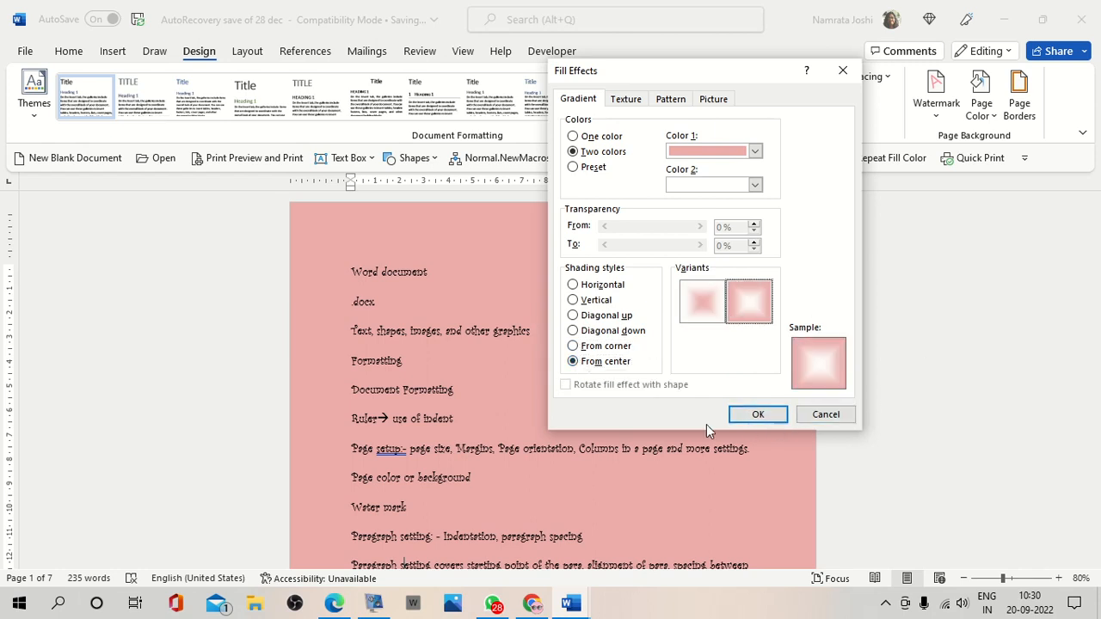
pyautogui.click(755, 416)
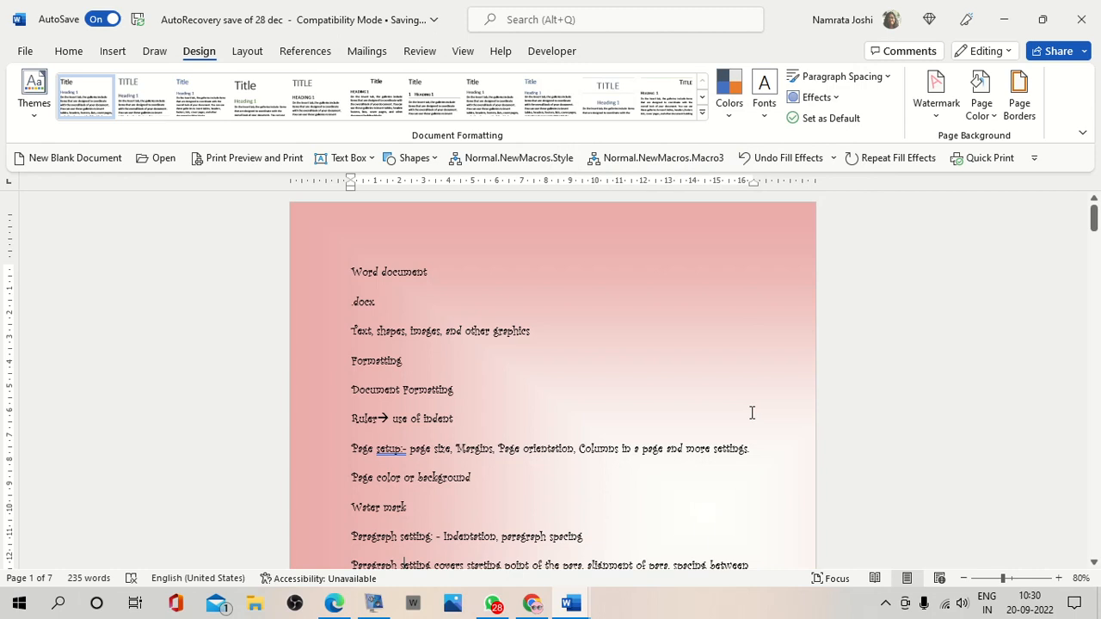
pyautogui.scroll(-4, 602, 401)
pyautogui.scroll(-5, 734, 433)
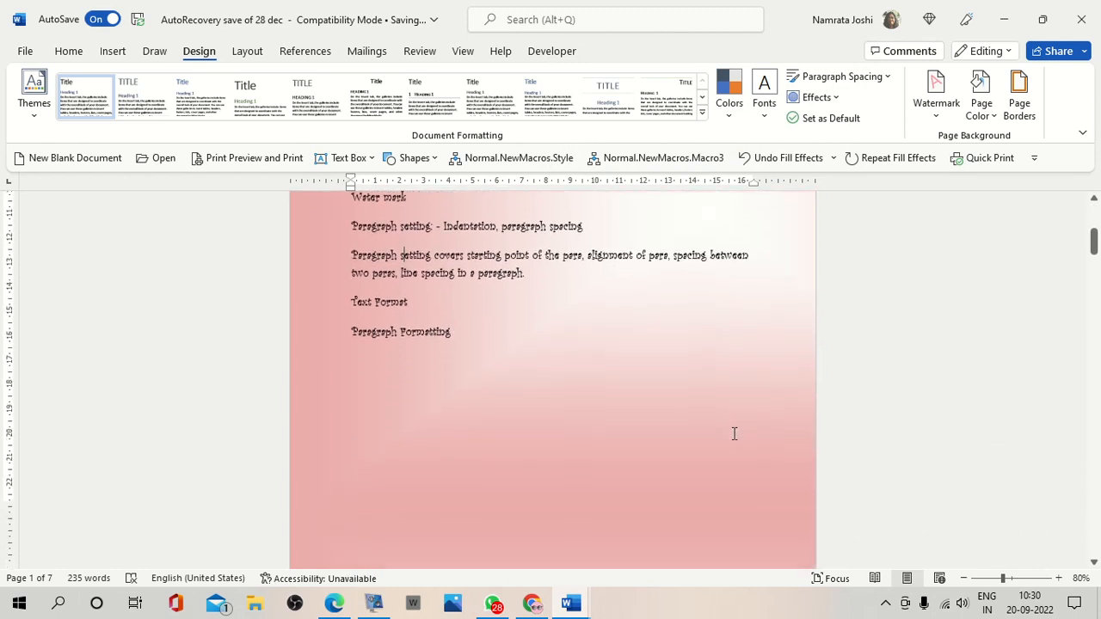
pyautogui.scroll(5, 735, 433)
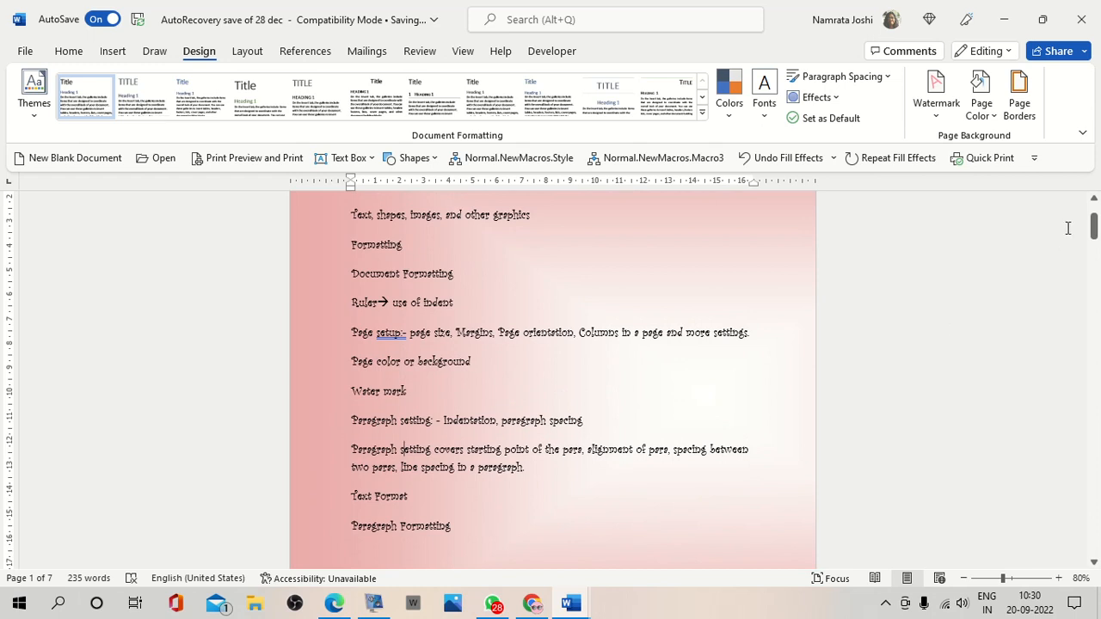
# Replace the page background with the Paper bag texture fill.
pyautogui.click(994, 119)
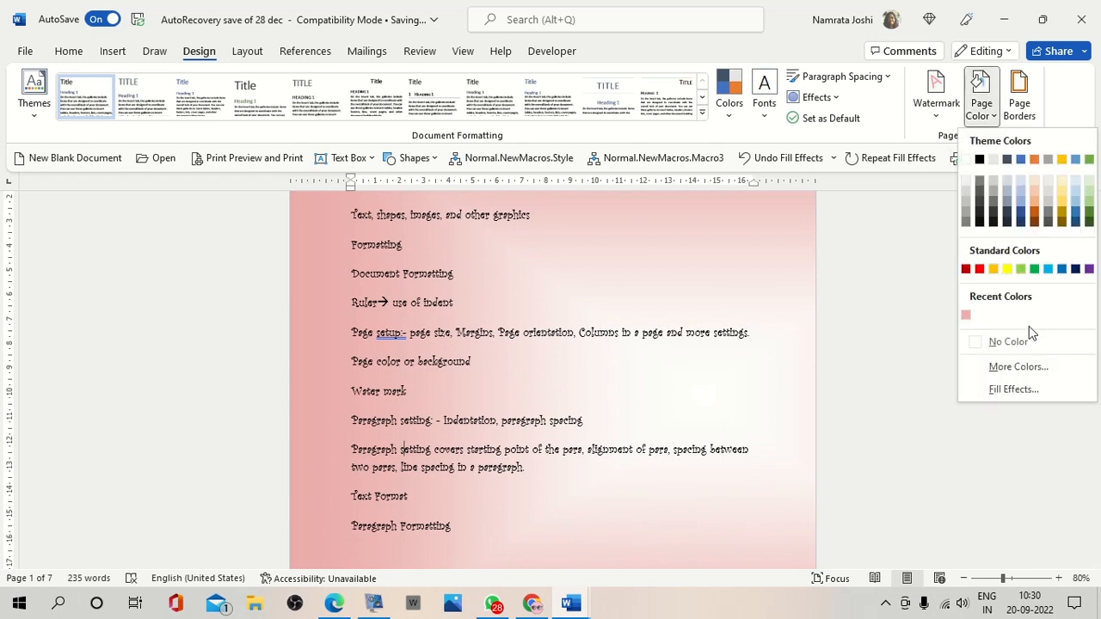
pyautogui.click(1008, 391)
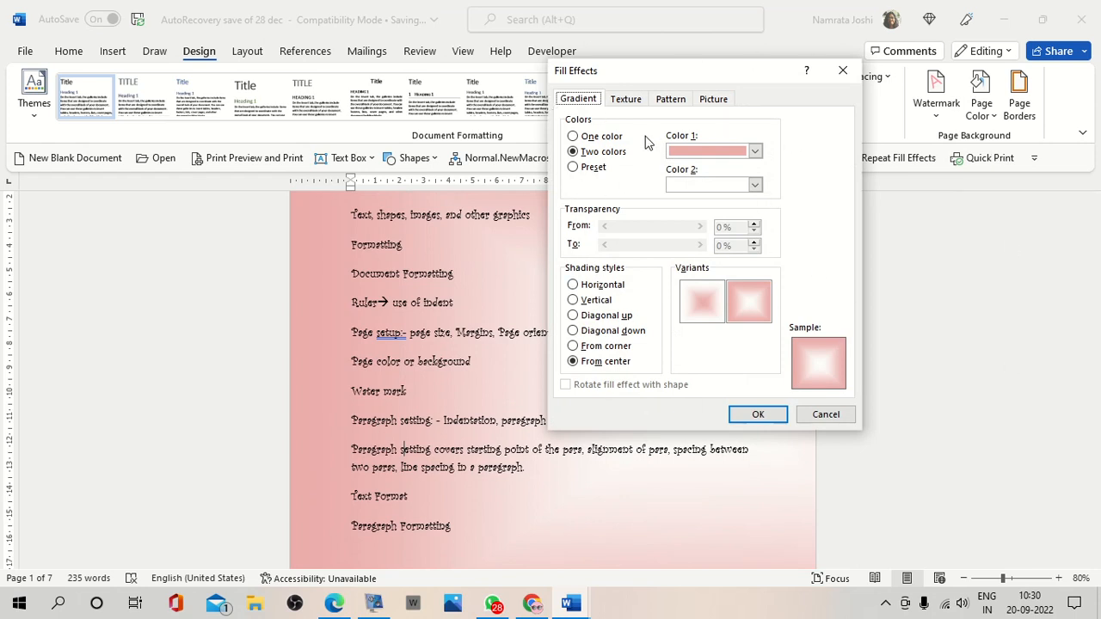
pyautogui.click(639, 102)
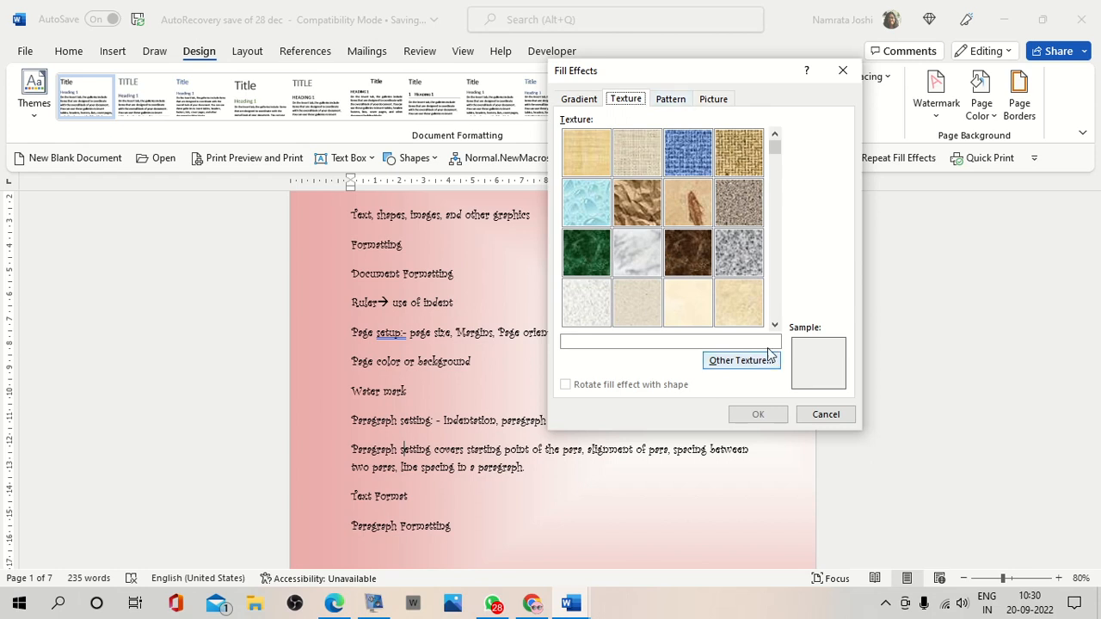
pyautogui.click(592, 212)
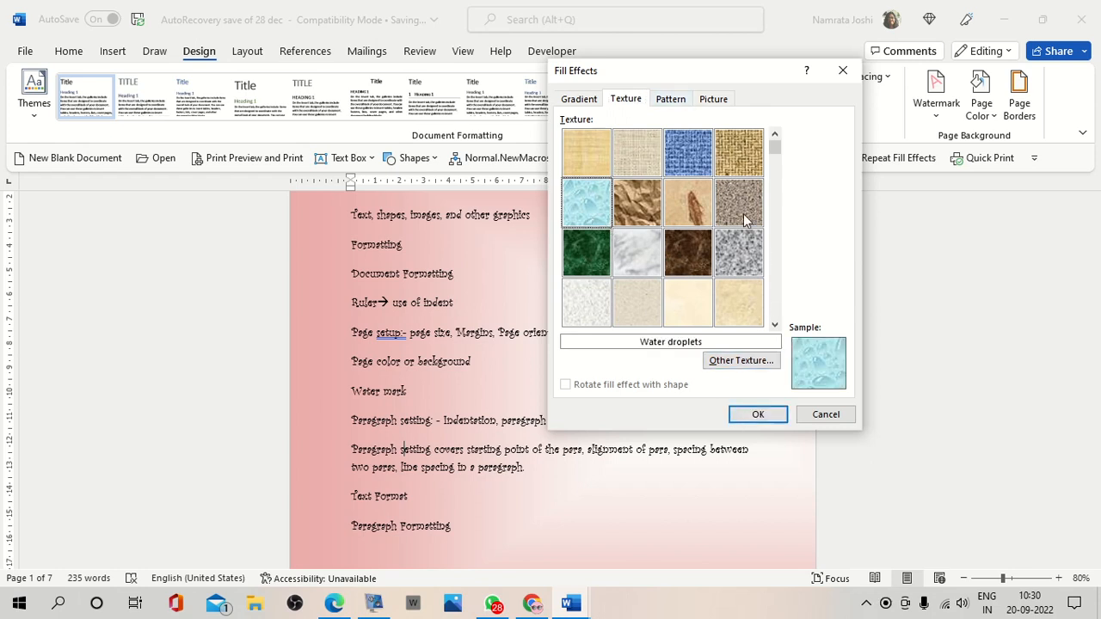
pyautogui.click(639, 203)
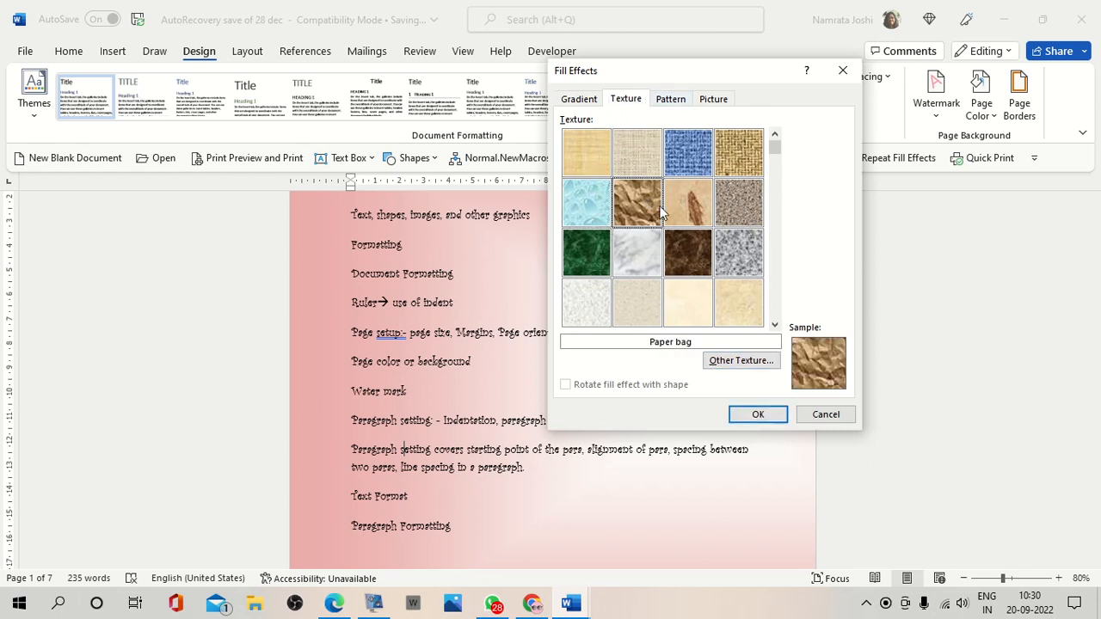
pyautogui.click(758, 413)
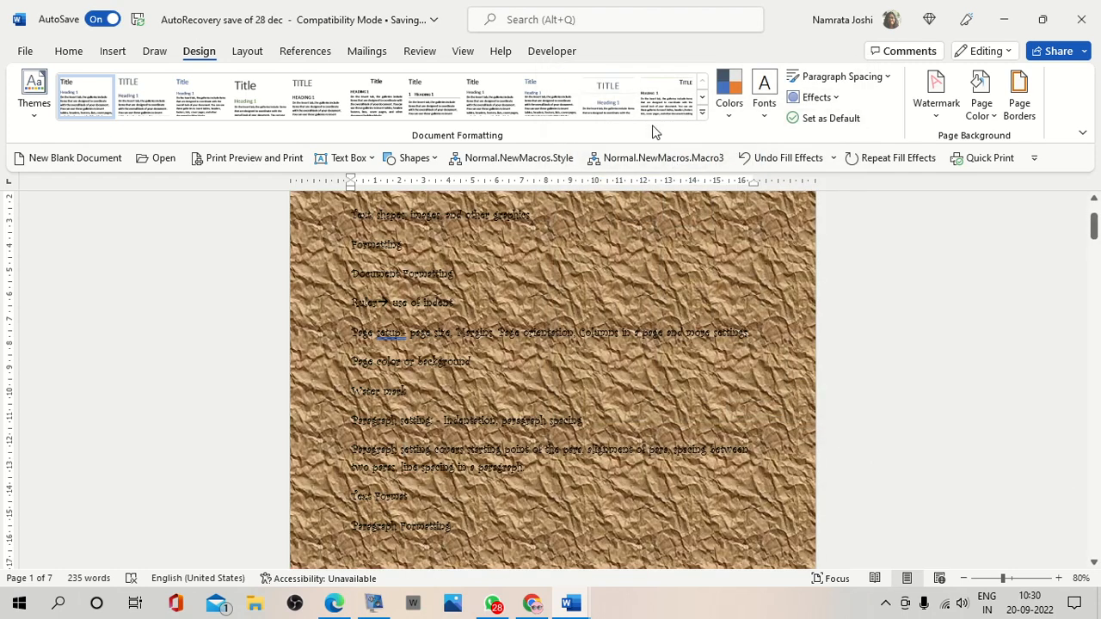
# Replace the page background with the "Diagonal stripes: Light upward" pattern fill.
pyautogui.click(988, 110)
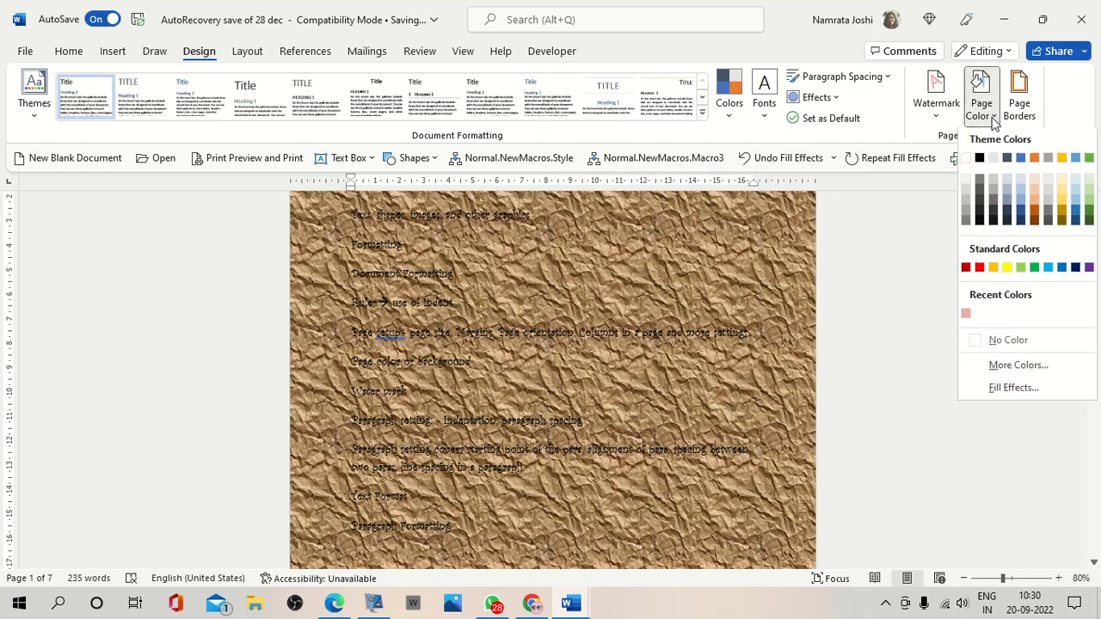
pyautogui.click(996, 388)
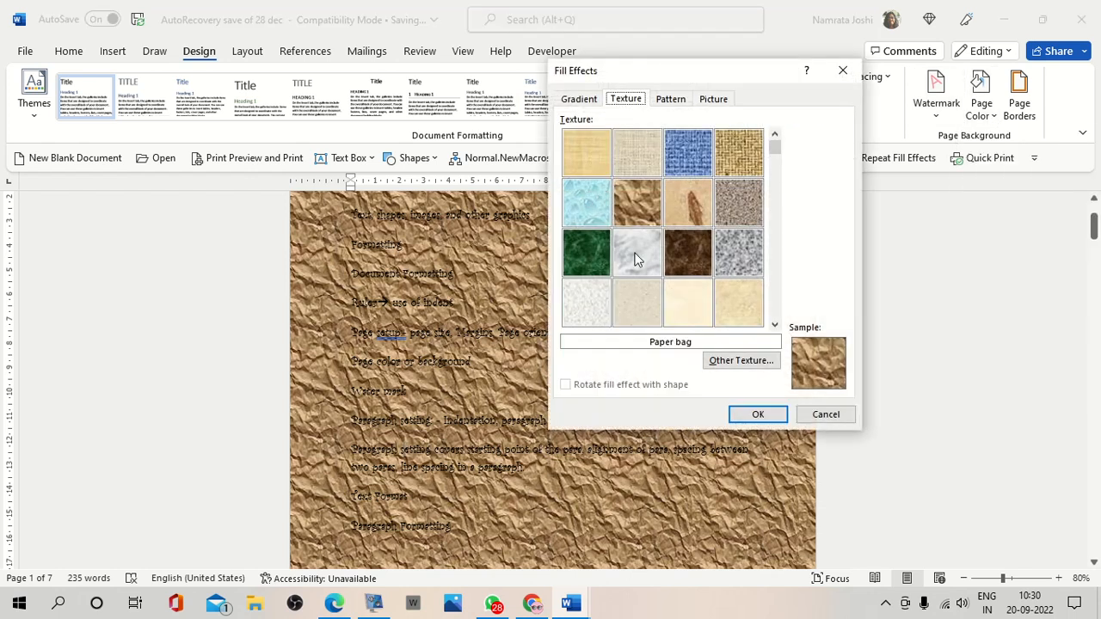
pyautogui.click(636, 257)
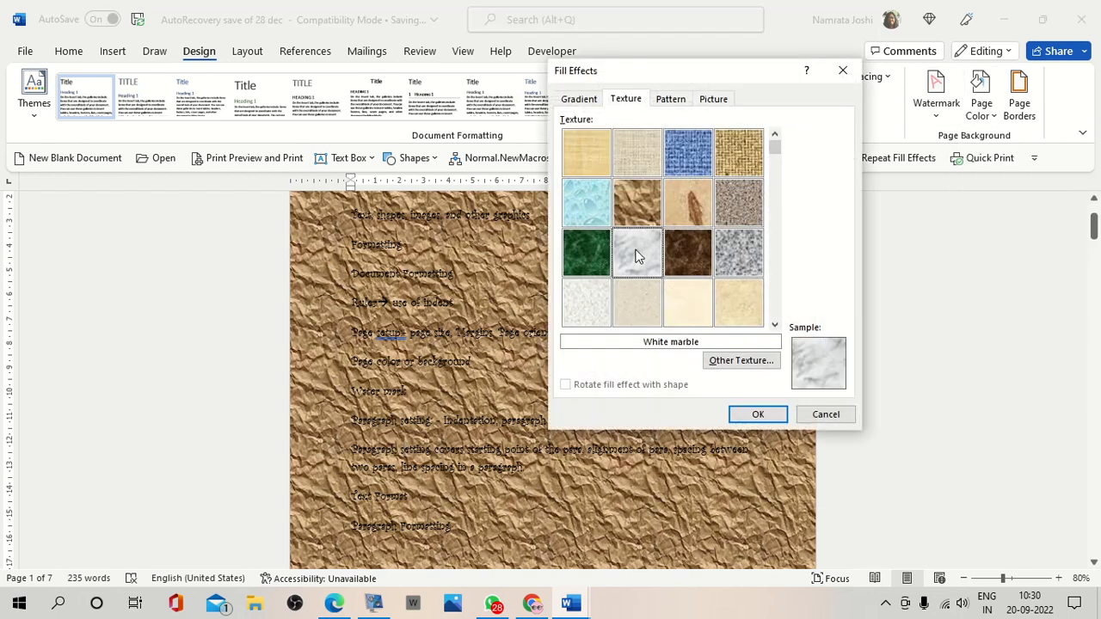
pyautogui.click(671, 99)
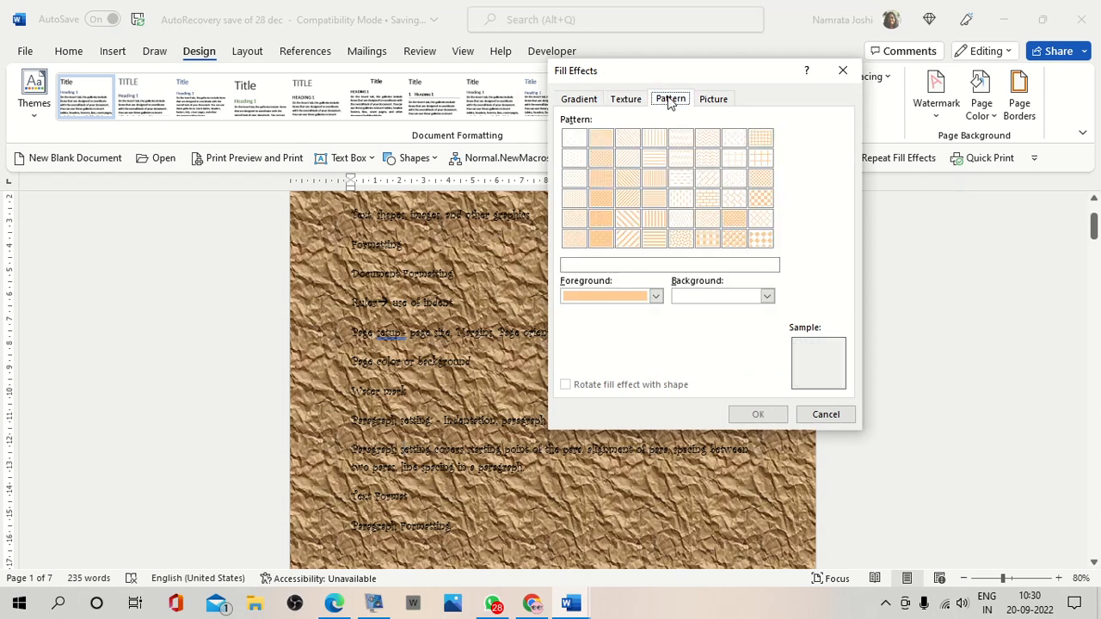
pyautogui.click(627, 158)
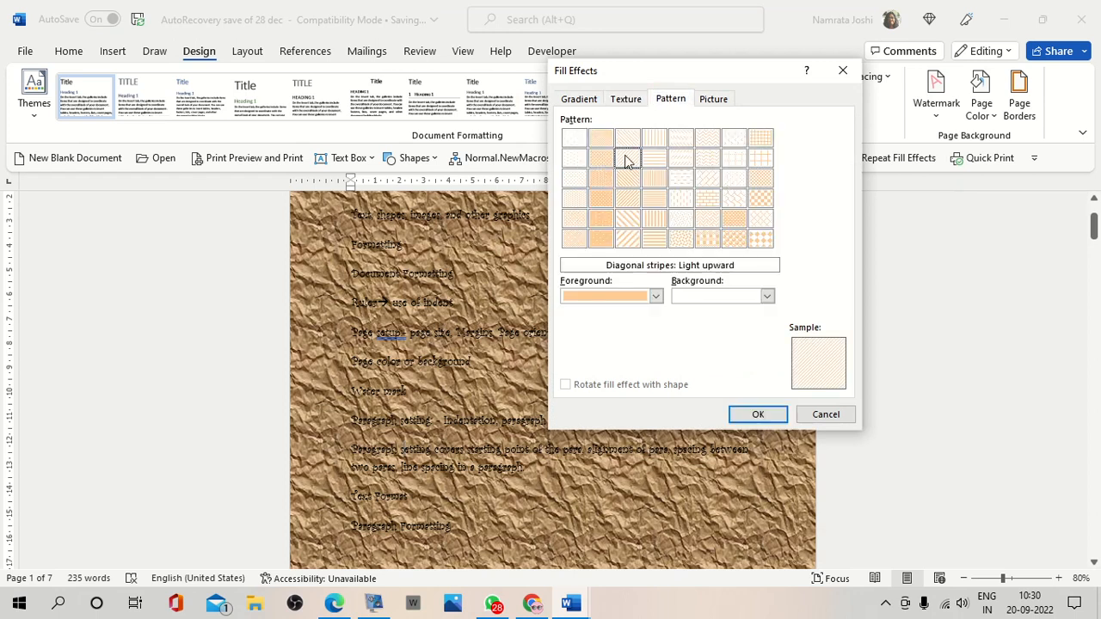
pyautogui.click(763, 417)
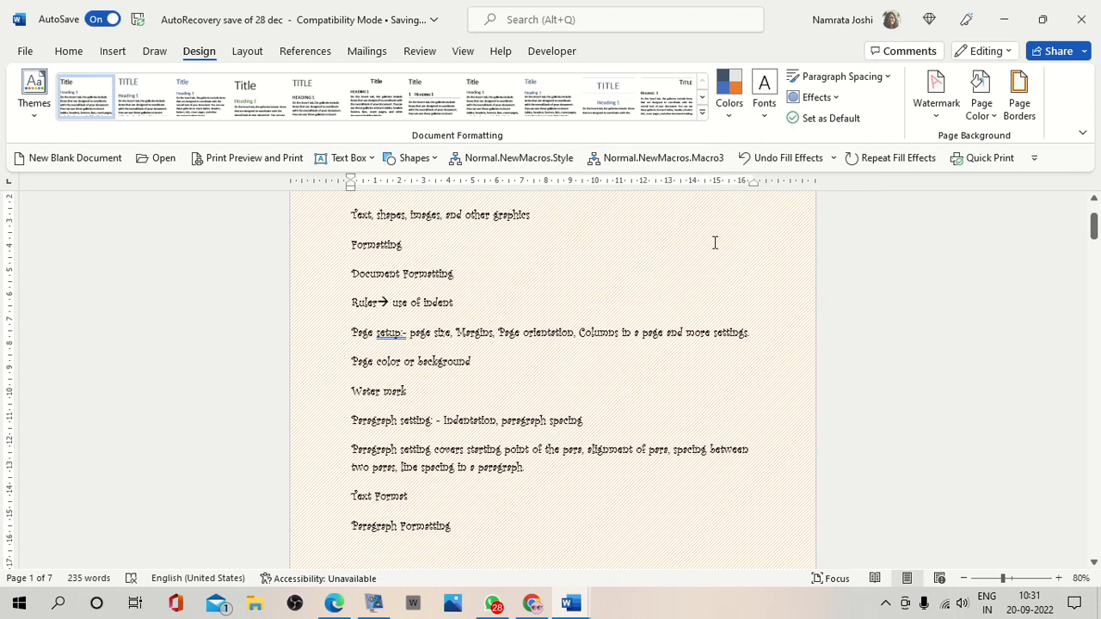
# Recolor the page's diagonal stripe pattern with a standard blue foreground and a standard orange background.
pyautogui.click(980, 112)
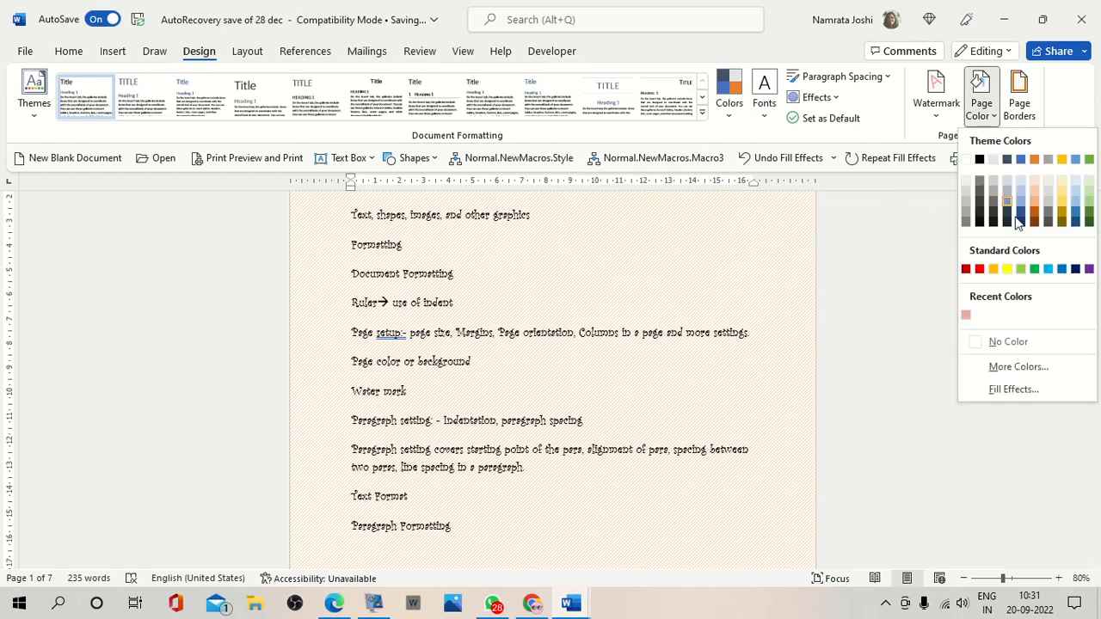
pyautogui.click(1032, 389)
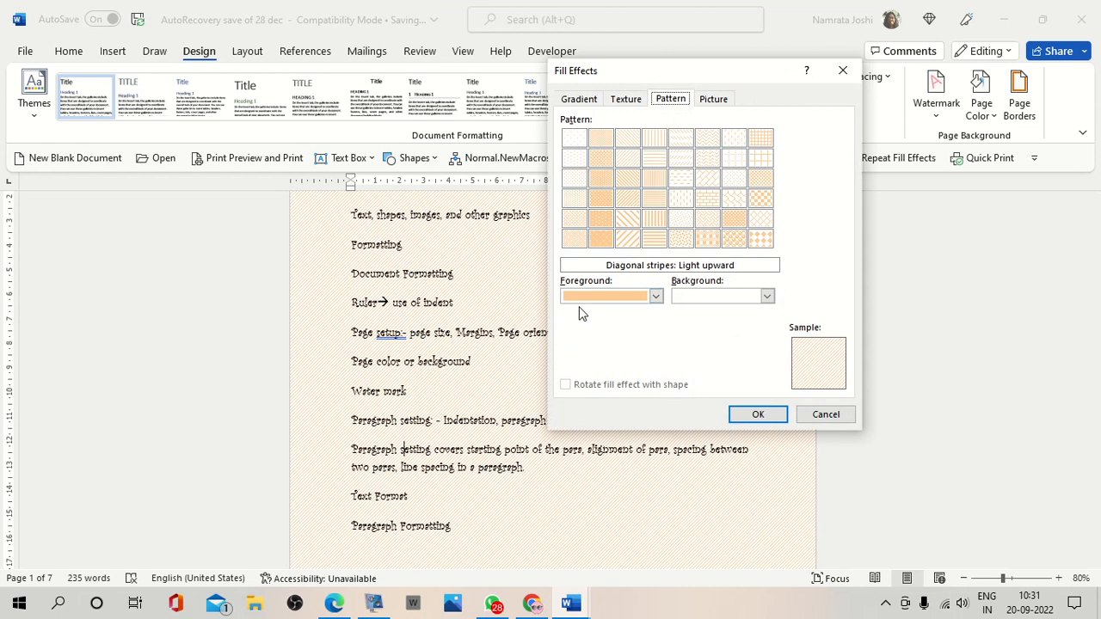
pyautogui.click(656, 296)
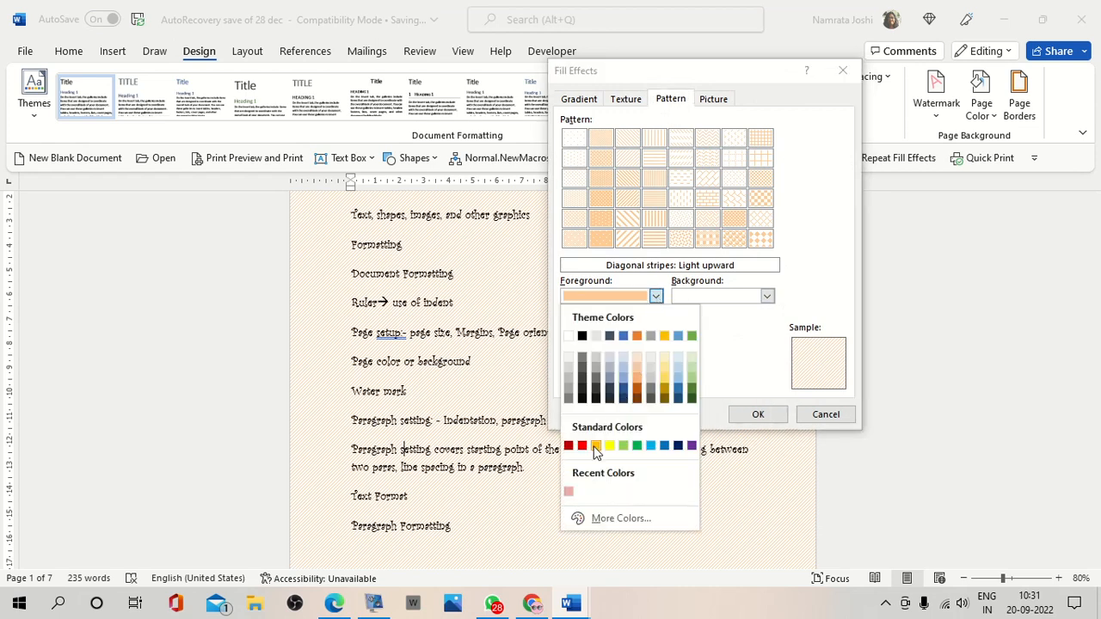
pyautogui.click(663, 445)
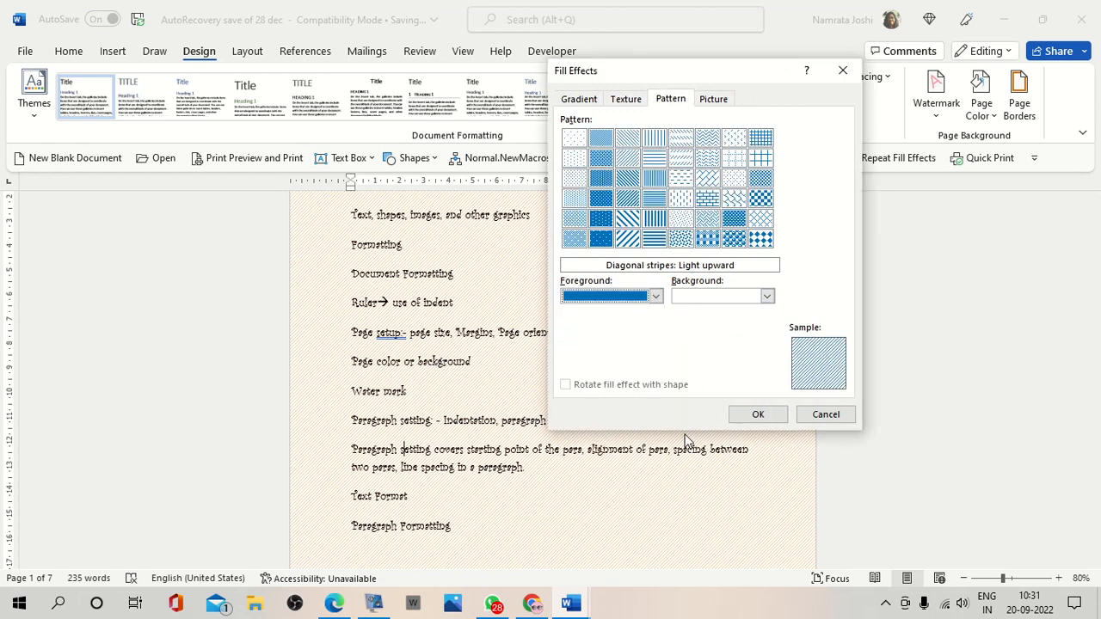
pyautogui.click(767, 297)
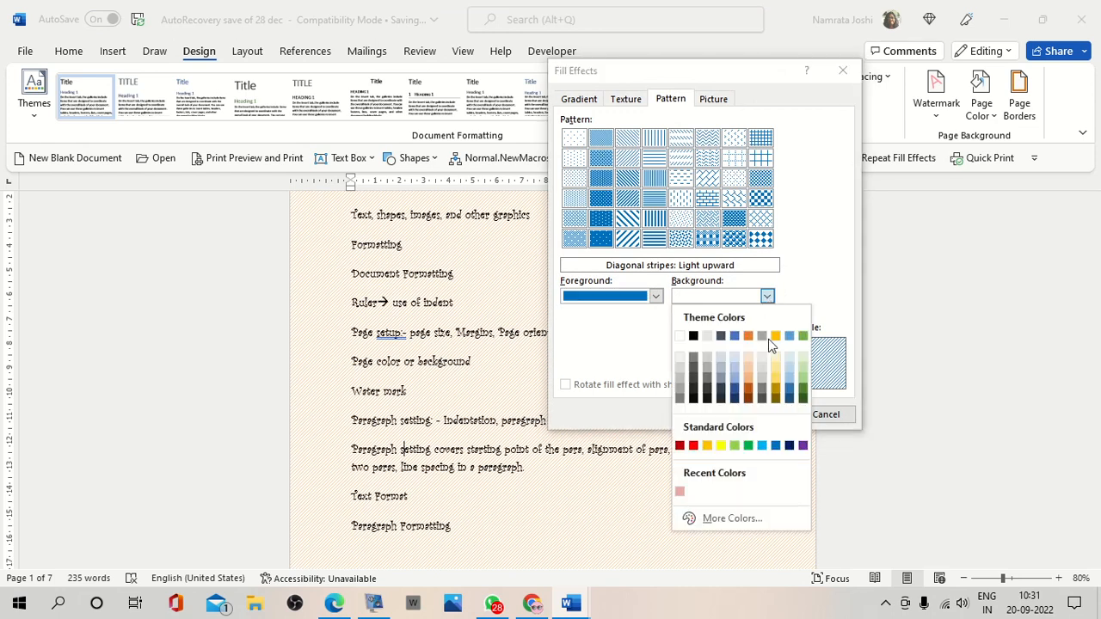
pyautogui.click(707, 447)
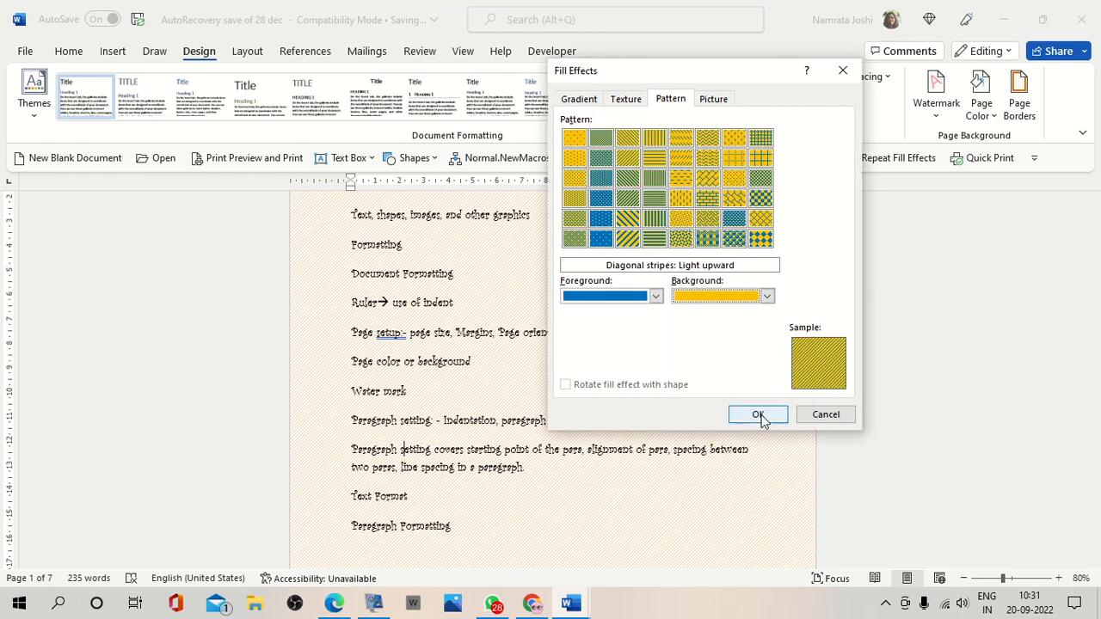
pyautogui.click(757, 415)
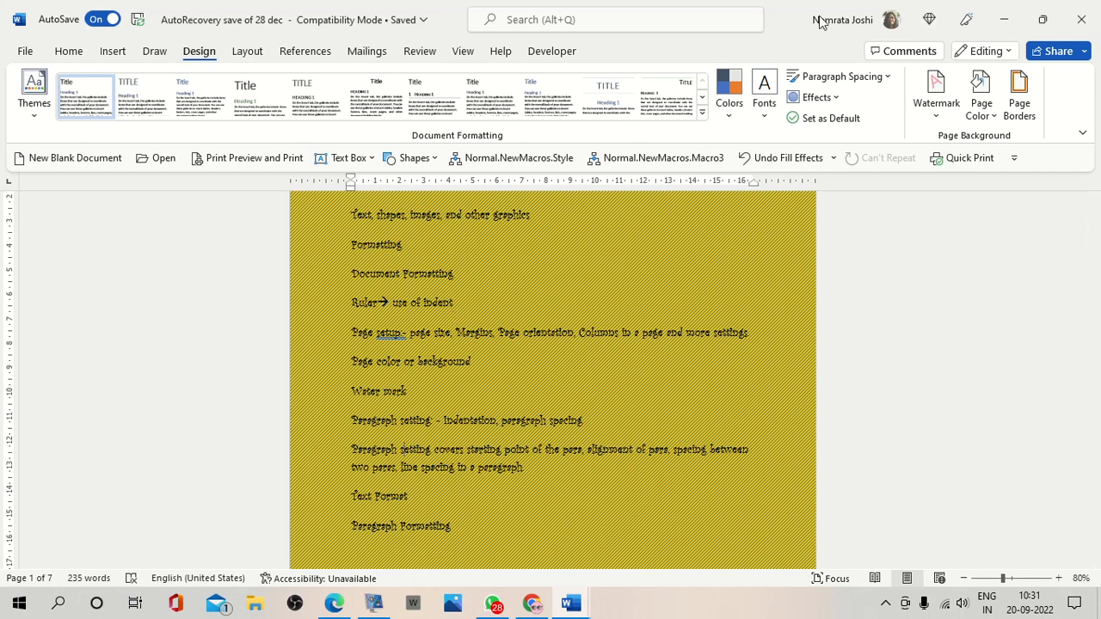
# Open the picture fill options for the page background and browse for an image file on the computer.
pyautogui.click(994, 118)
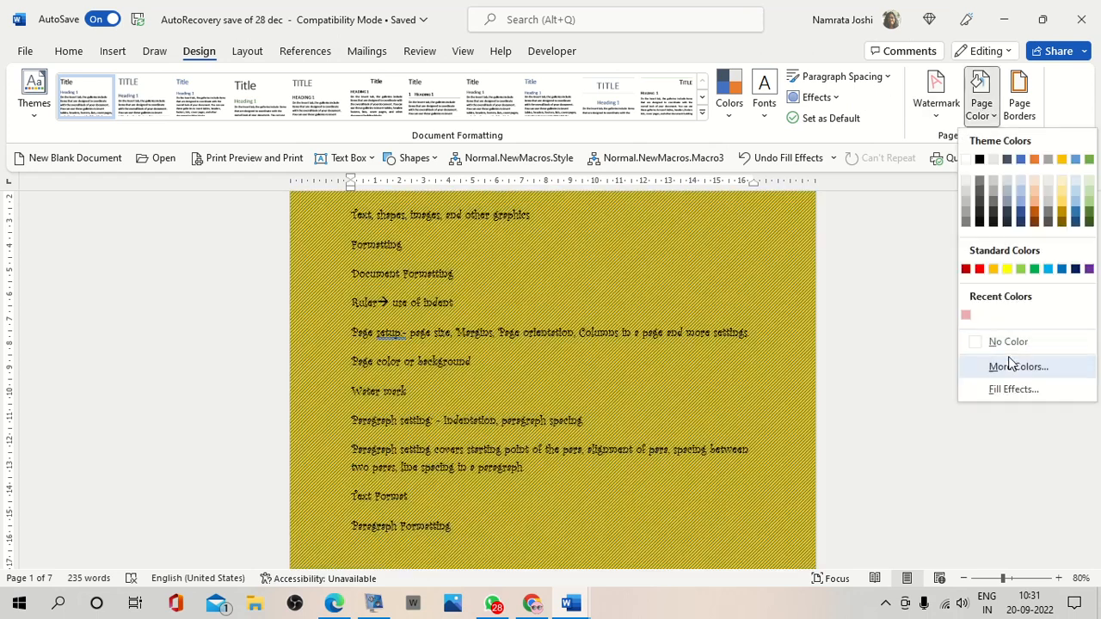
pyautogui.click(1010, 391)
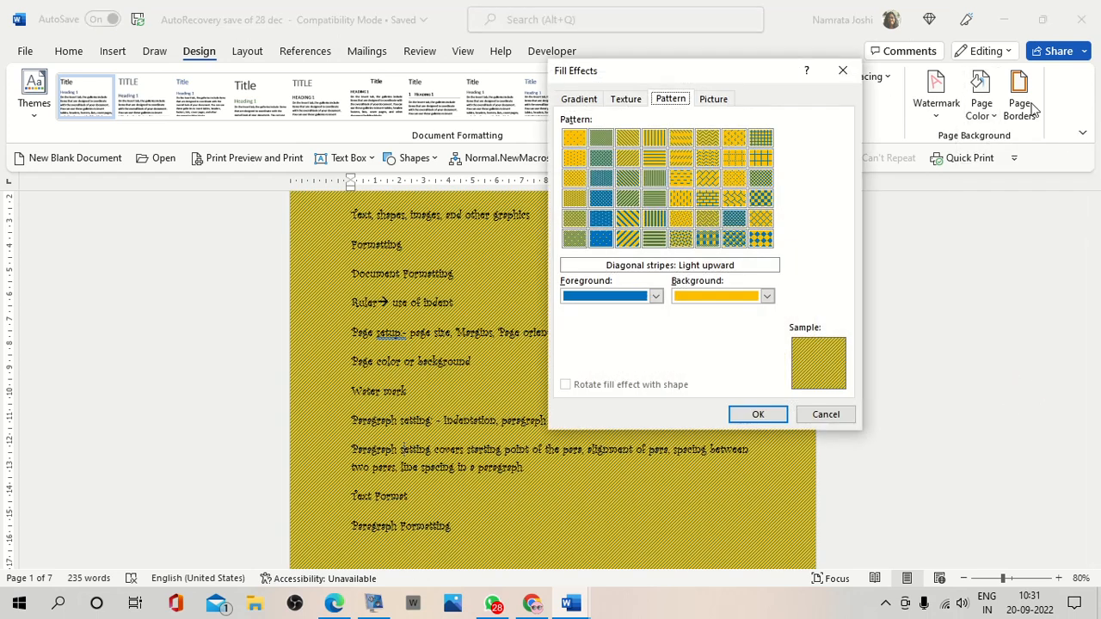
pyautogui.click(715, 100)
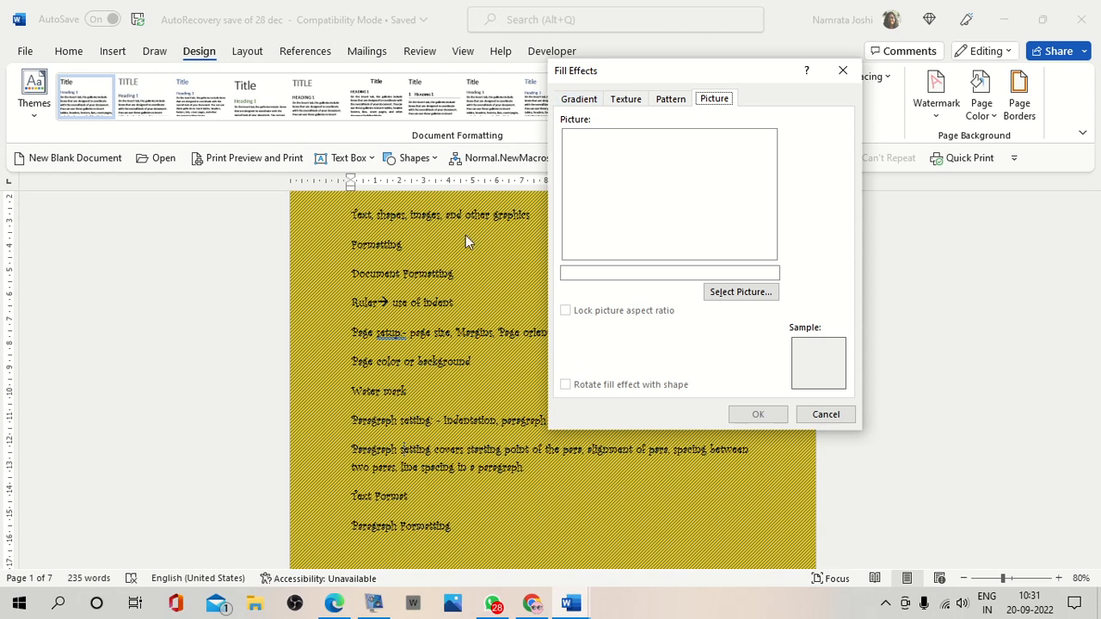
pyautogui.click(724, 292)
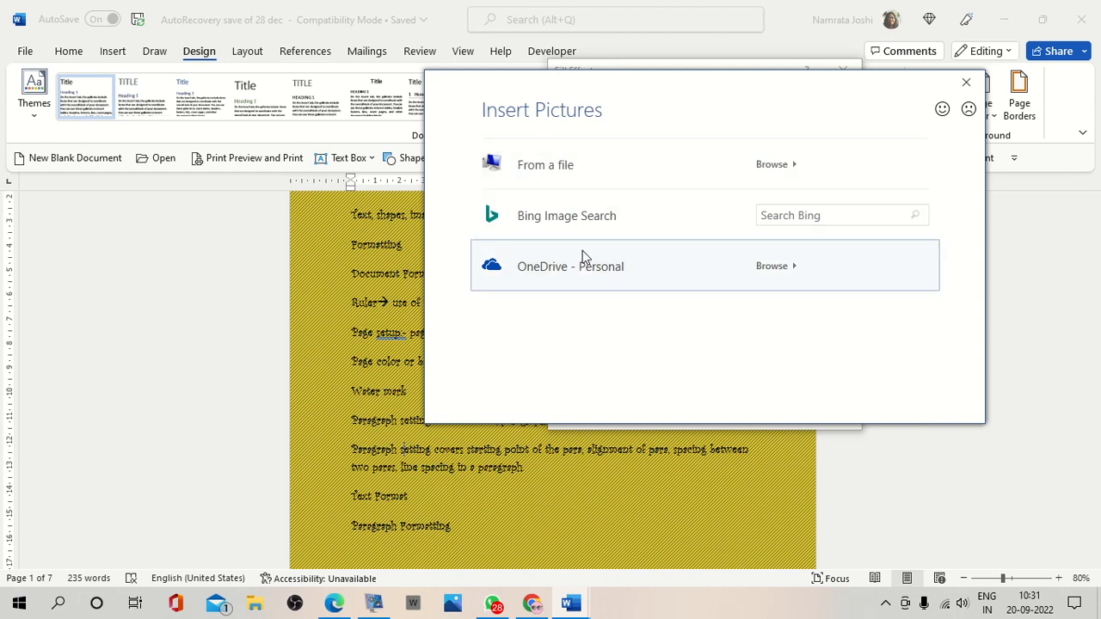
pyautogui.click(676, 288)
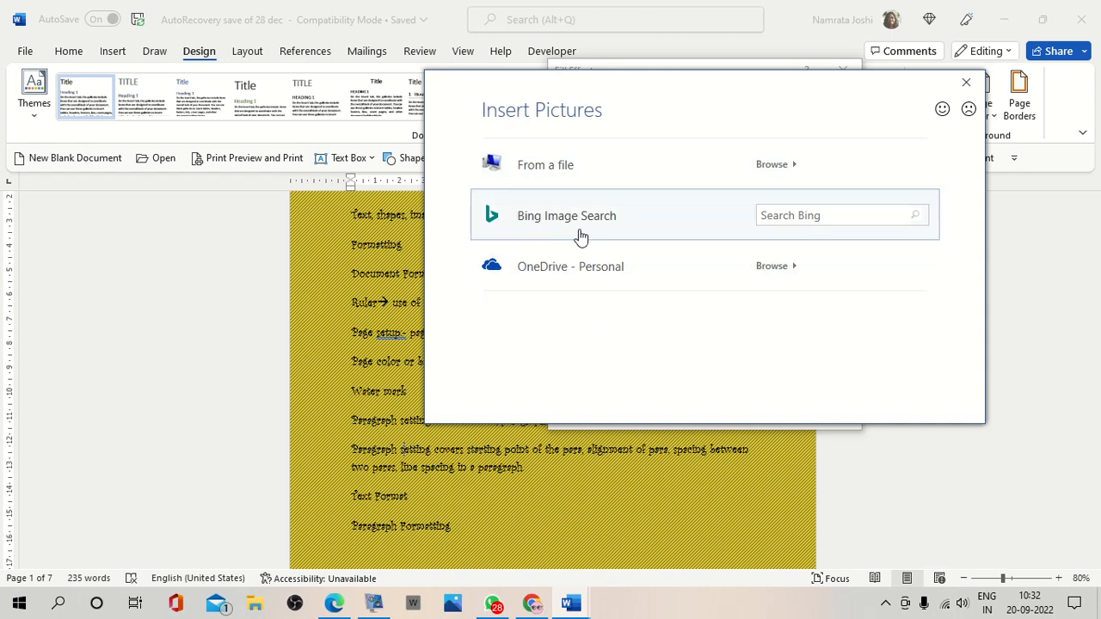
pyautogui.click(536, 182)
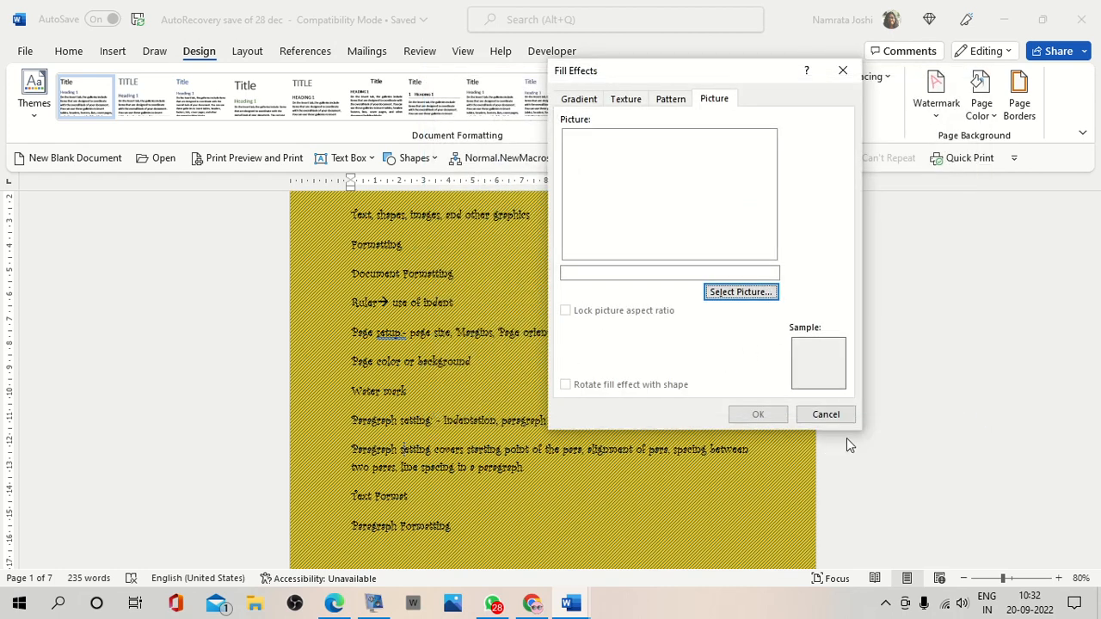
pyautogui.click(745, 295)
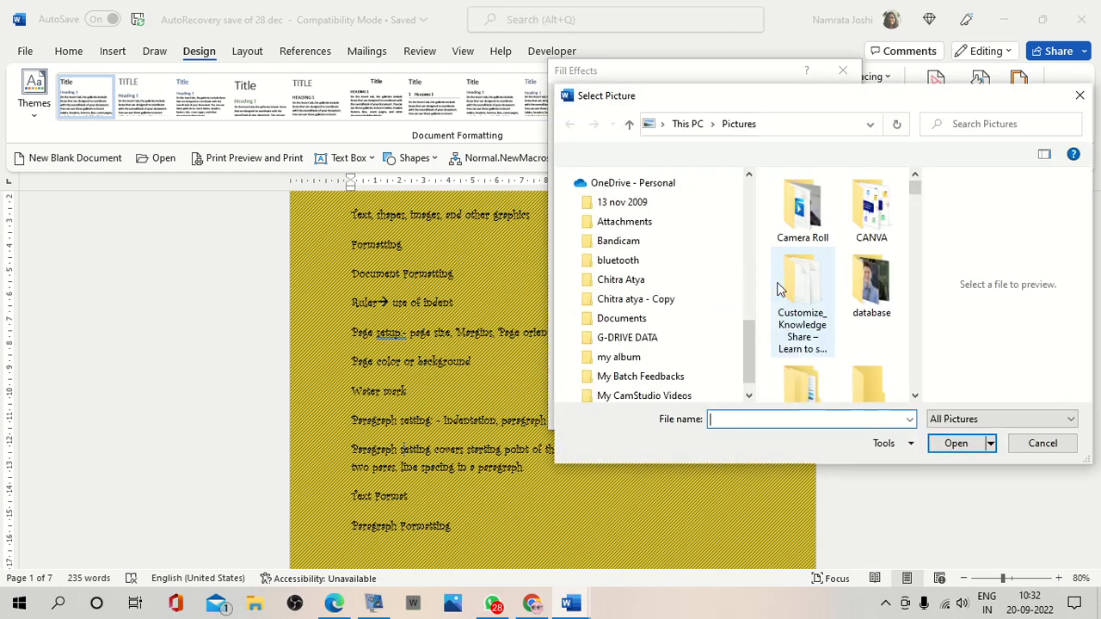
# Fill the page background with the laptop-g4239121a4_640 picture from the "Make Images, Videos and Web" folder in Pictures.
pyautogui.click(915, 396)
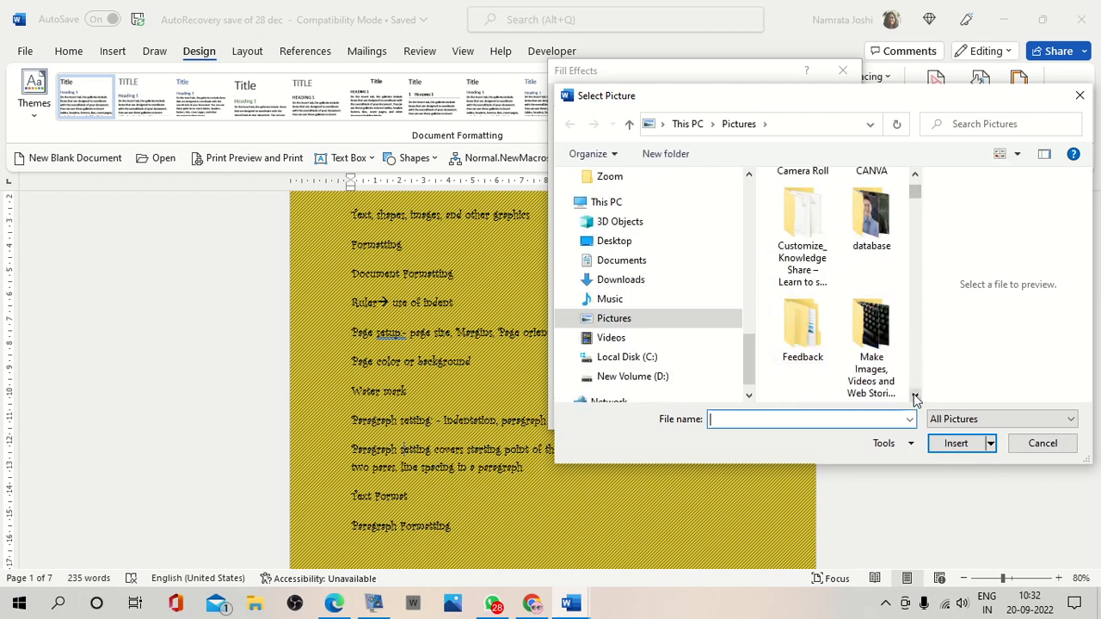
pyautogui.doubleClick(874, 320)
pyautogui.scroll(-4, 881, 263)
pyautogui.scroll(1, 881, 266)
pyautogui.scroll(-2, 881, 266)
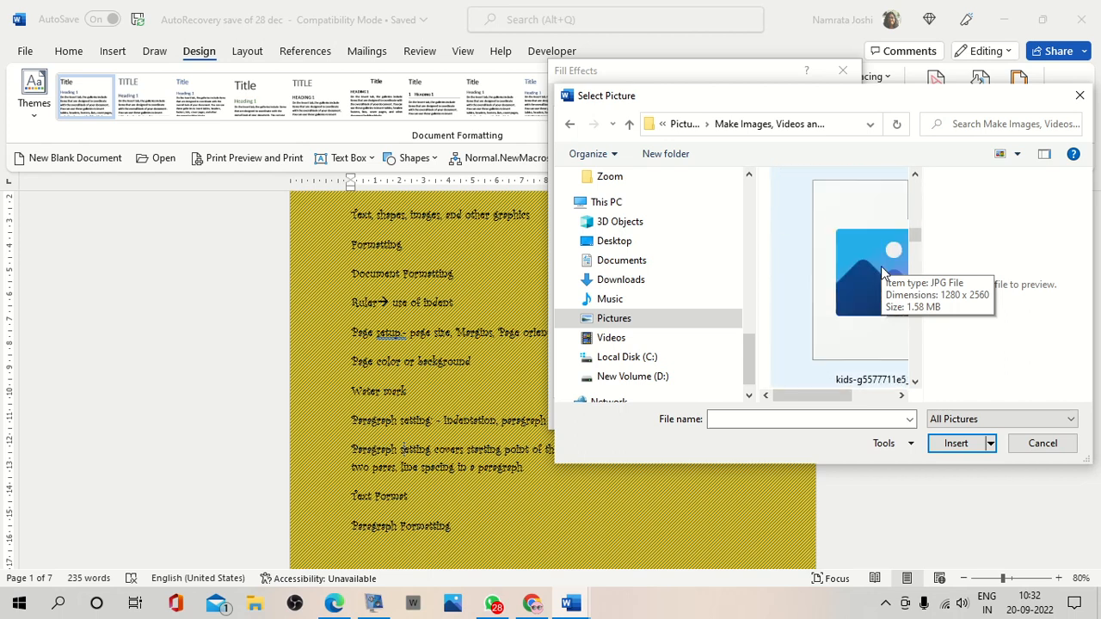
pyautogui.scroll(1, 880, 269)
pyautogui.scroll(-2, 880, 268)
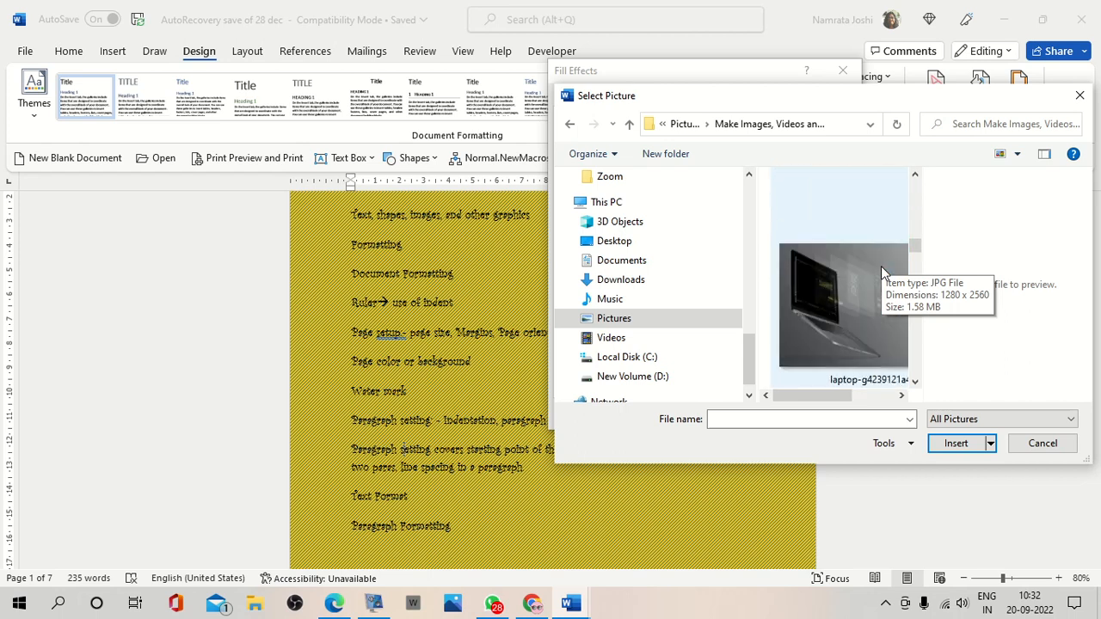
pyautogui.click(870, 292)
pyautogui.click(956, 445)
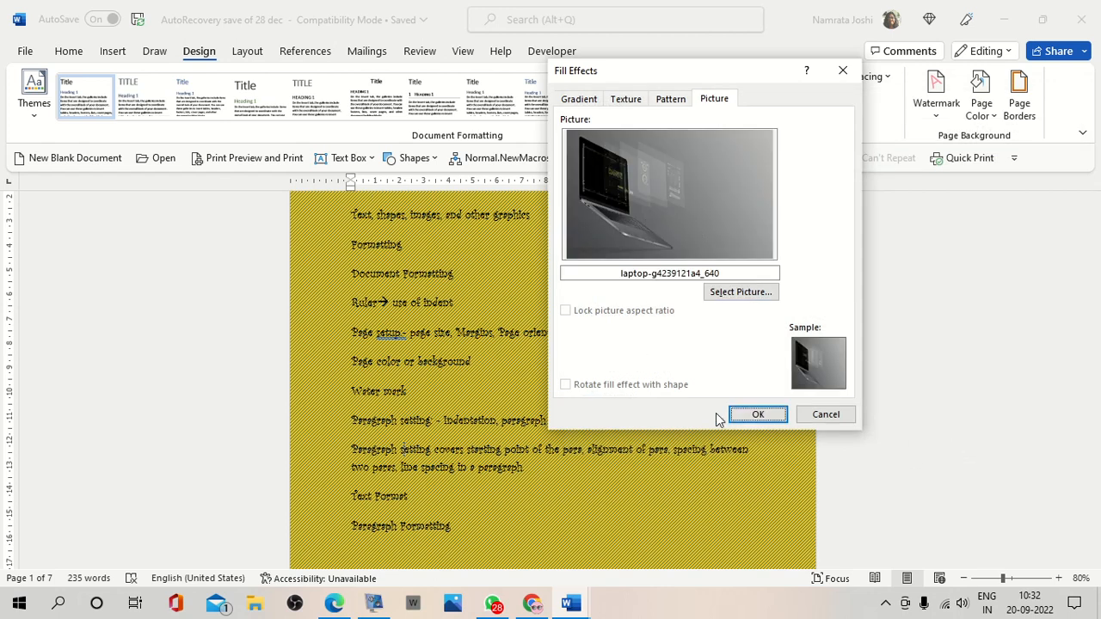
pyautogui.click(748, 415)
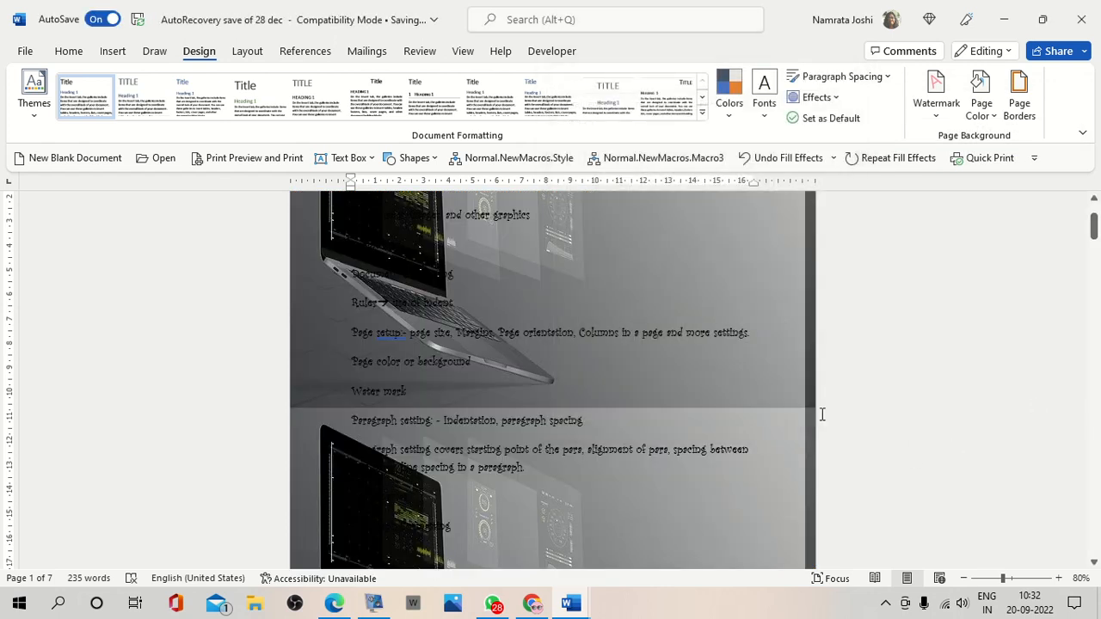
pyautogui.scroll(-3, 634, 376)
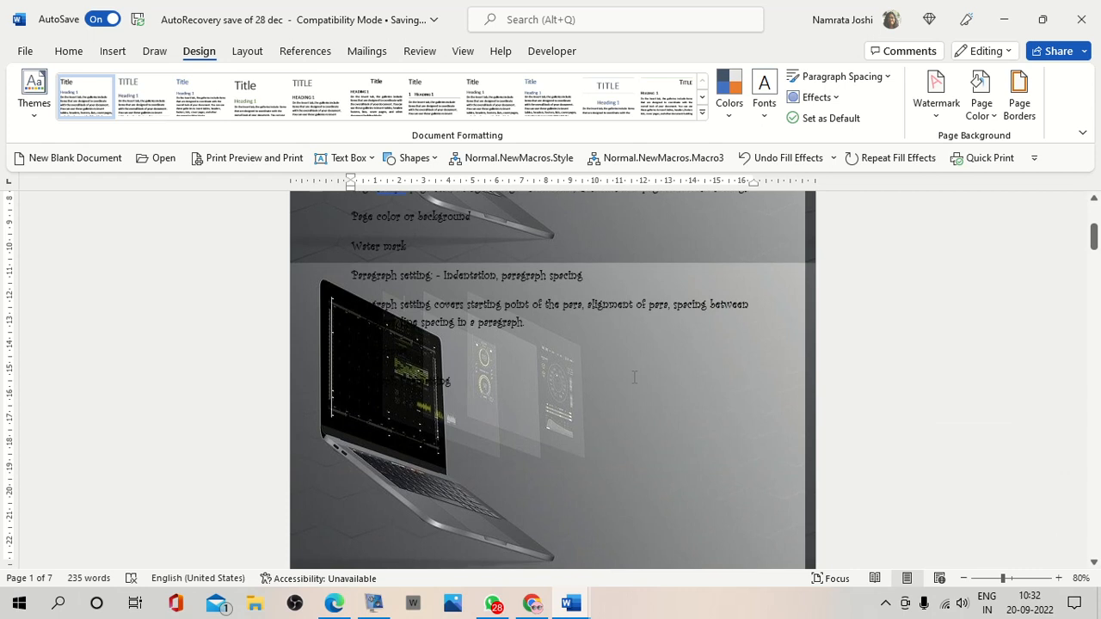
pyautogui.scroll(5, 634, 376)
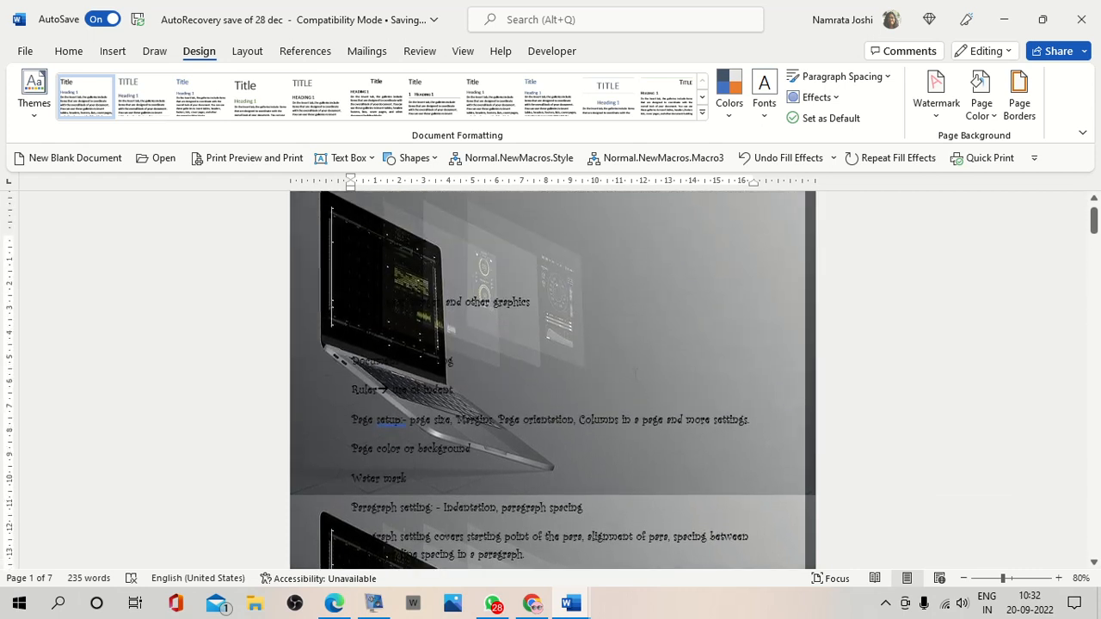
pyautogui.scroll(1, 635, 375)
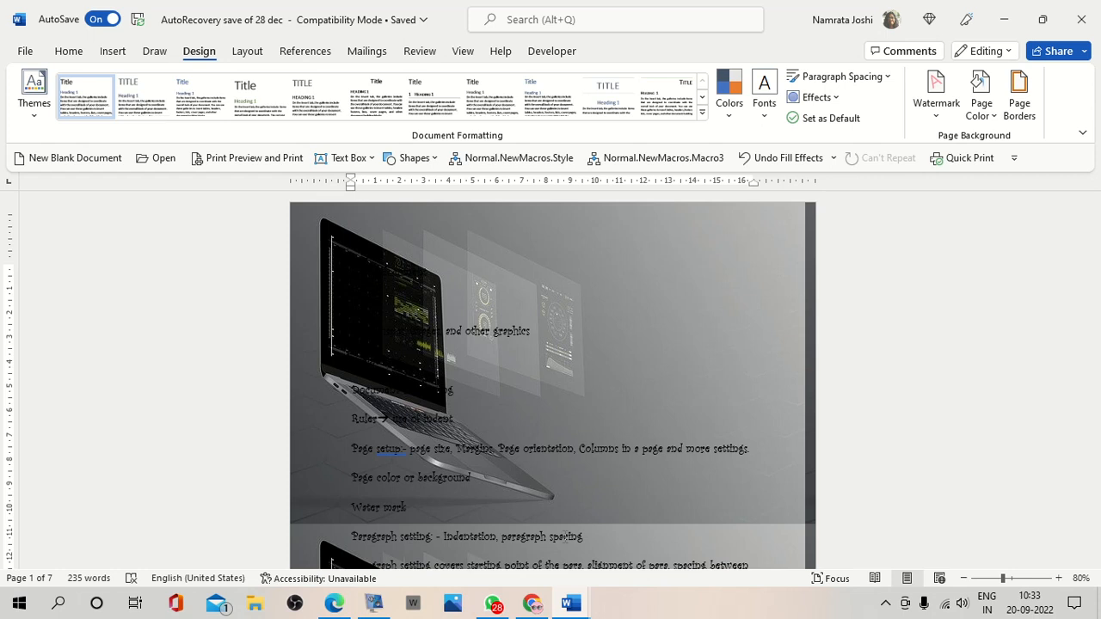
# Examine all pages in the print preview to see how the picture background would print, and return to the document.
pyautogui.click(24, 53)
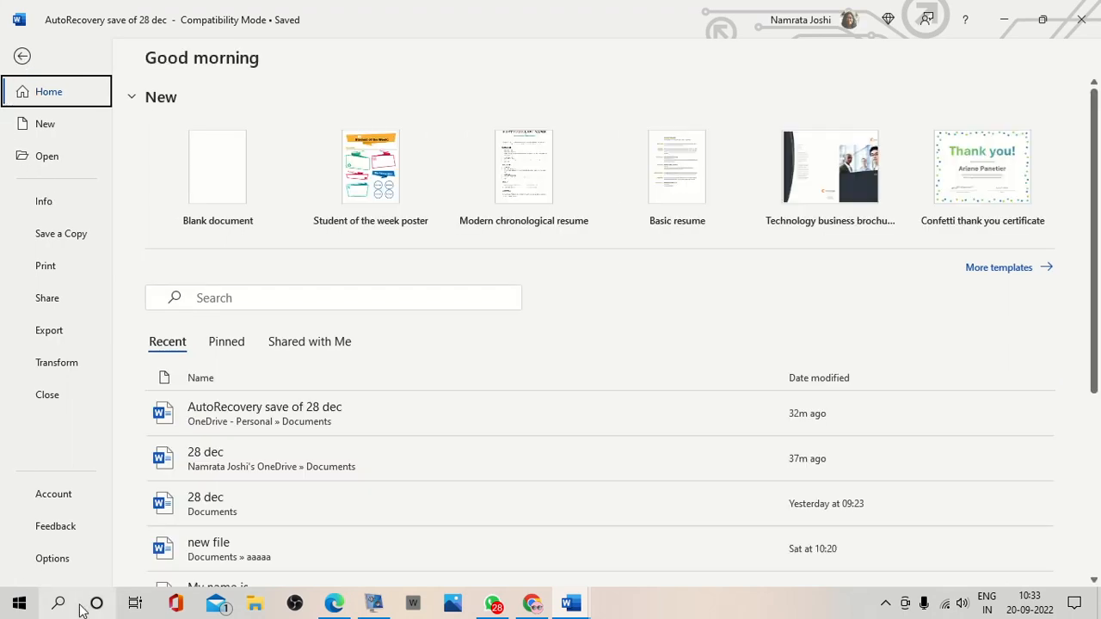
pyautogui.click(57, 274)
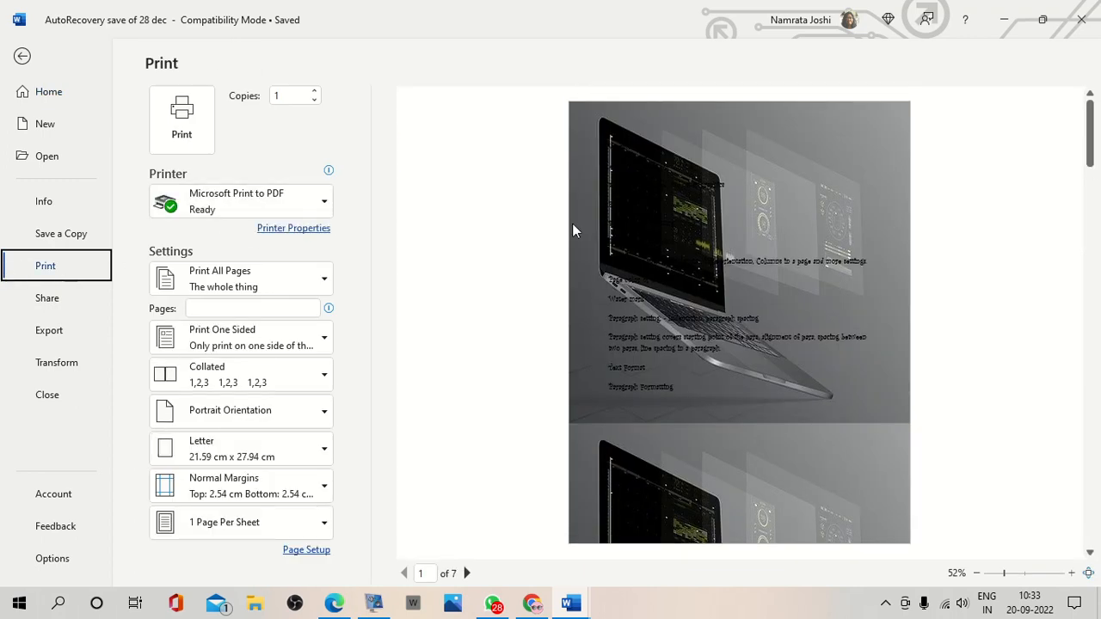
pyautogui.scroll(-5, 774, 430)
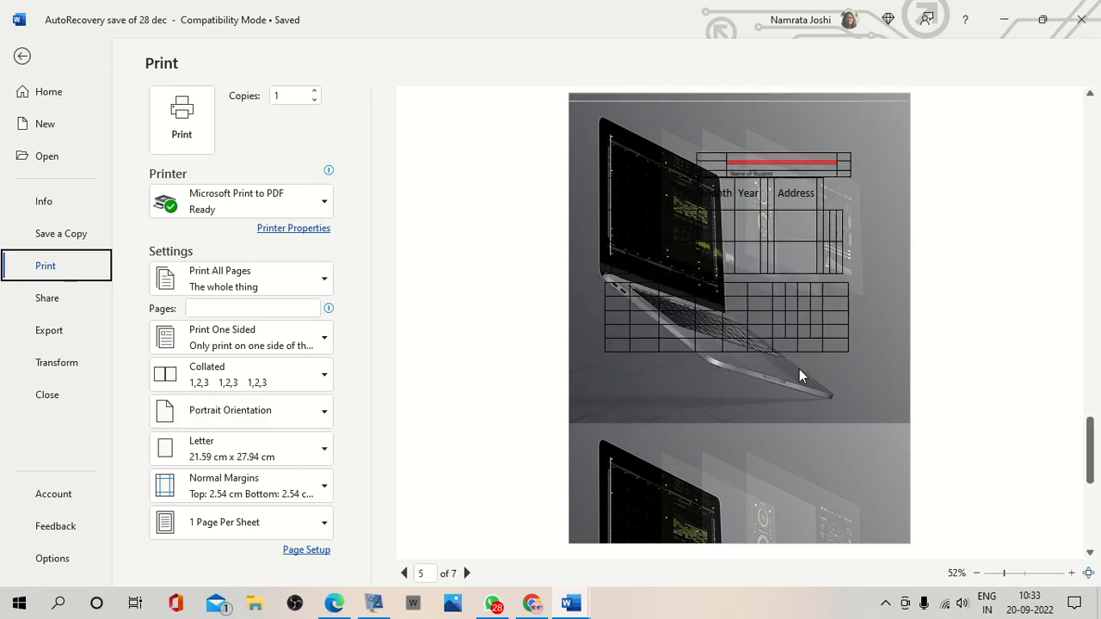
pyautogui.scroll(3, 798, 369)
pyautogui.scroll(4, 794, 379)
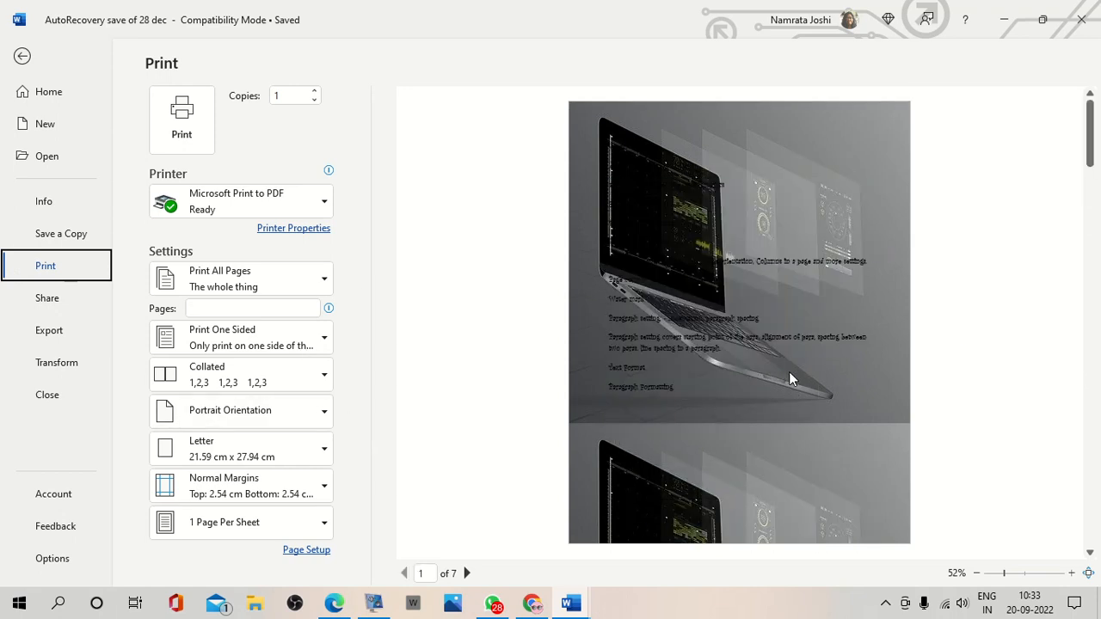
pyautogui.scroll(-10, 789, 366)
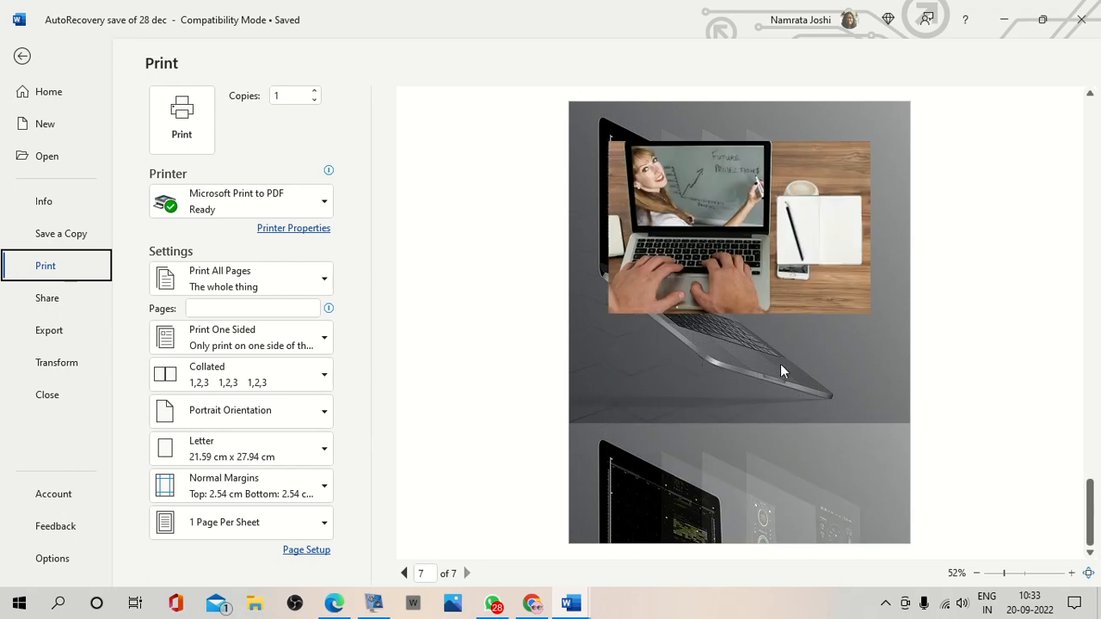
pyautogui.scroll(10, 782, 396)
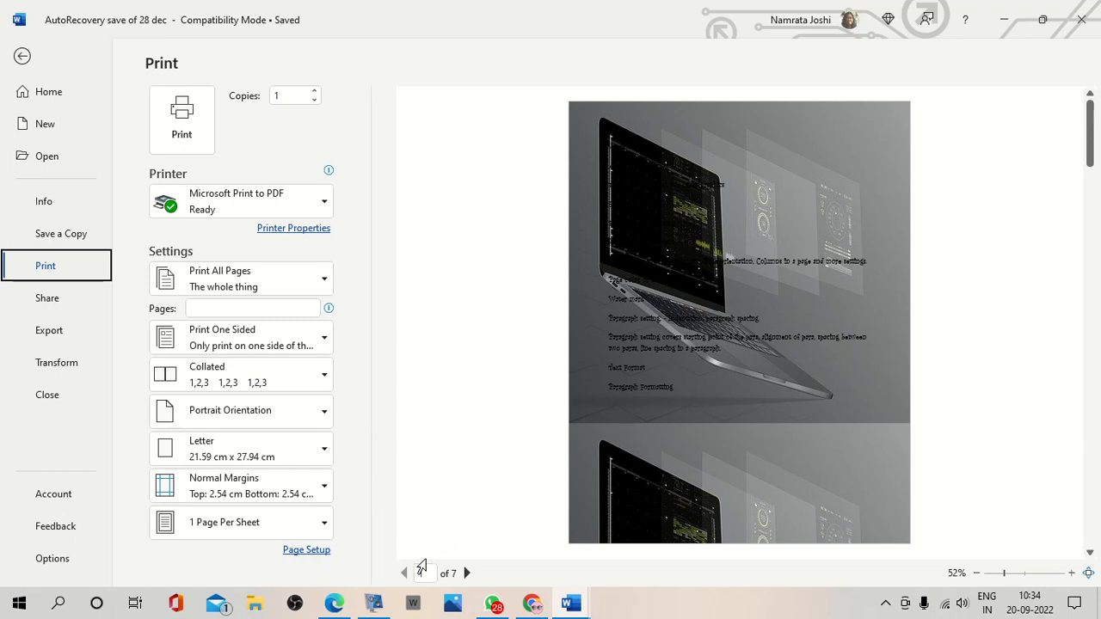
pyautogui.click(25, 59)
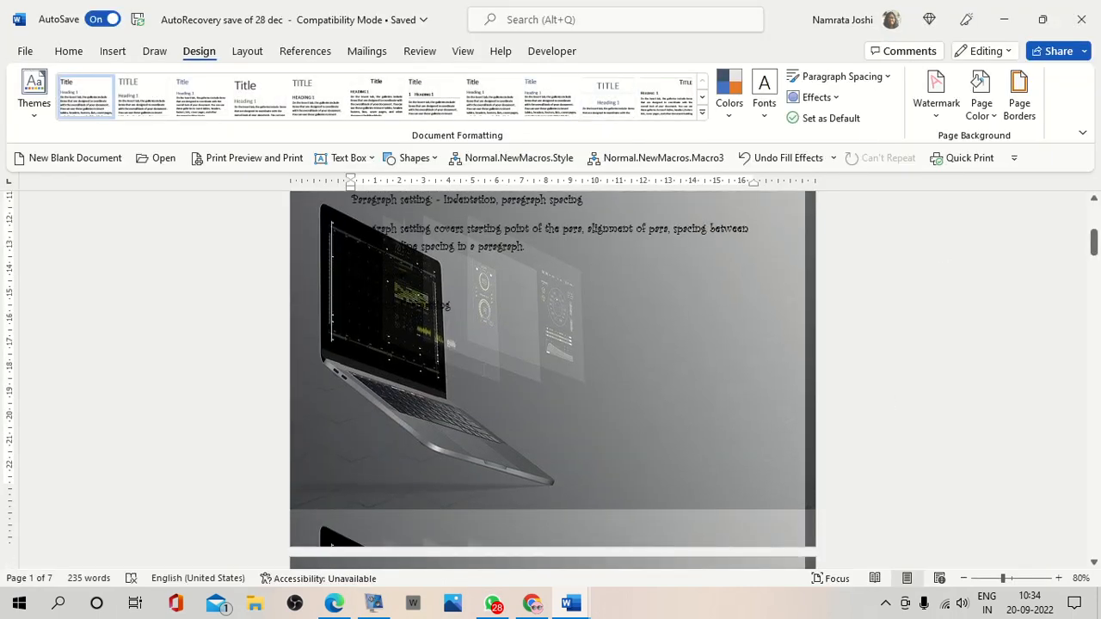
pyautogui.scroll(1, 9, 370)
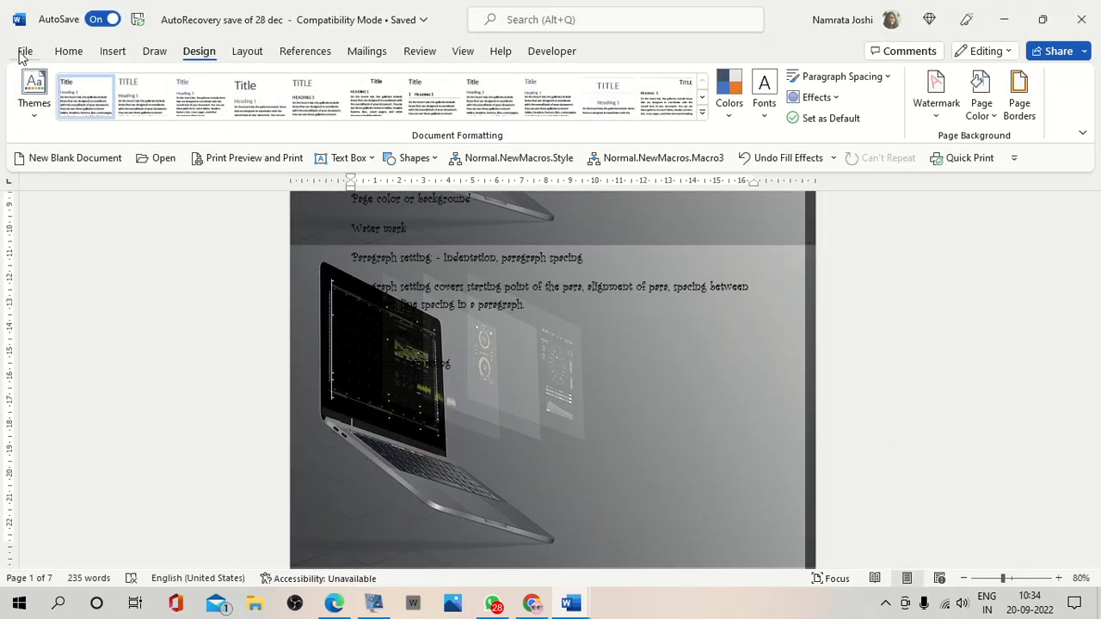
# Turn off "Print background colors and images" in Word's display options for printing.
pyautogui.click(23, 54)
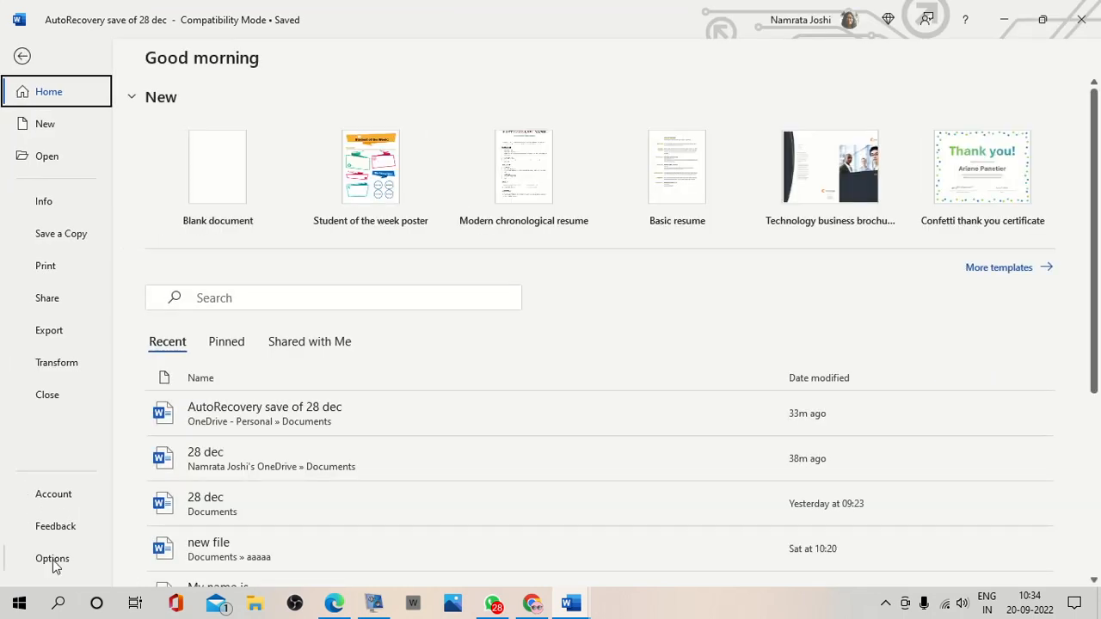
pyautogui.click(52, 564)
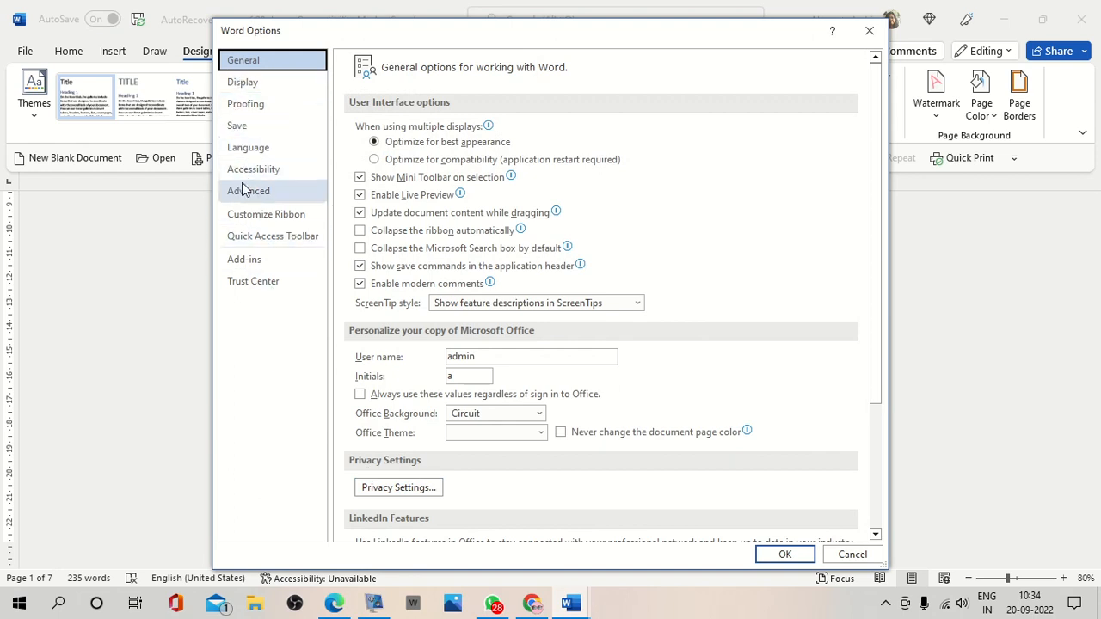
pyautogui.scroll(-5, 469, 472)
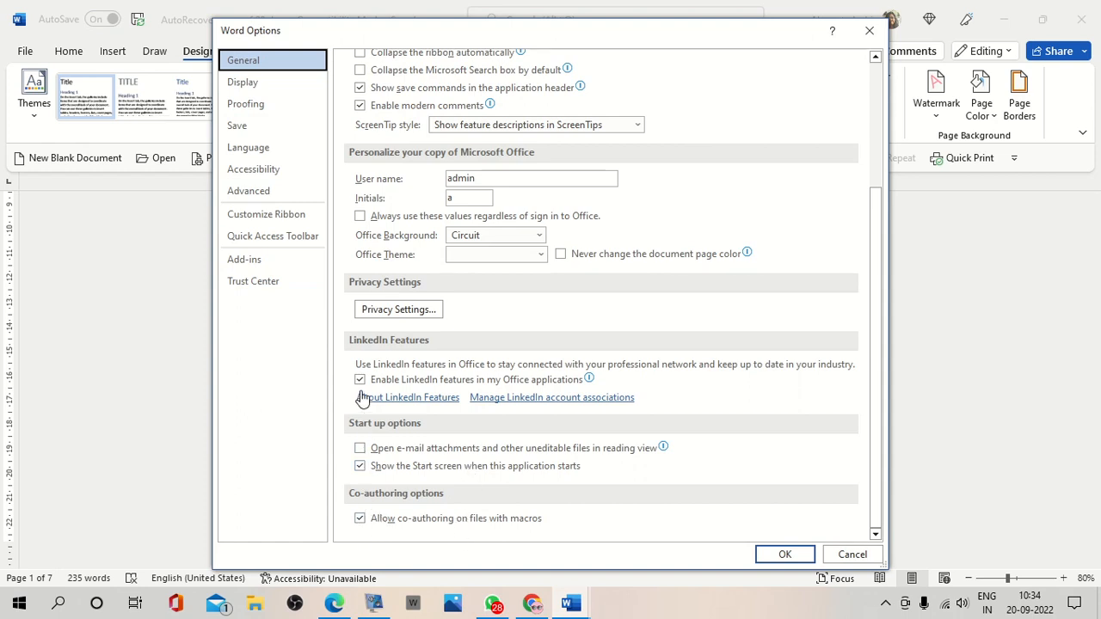
pyautogui.scroll(2, 362, 215)
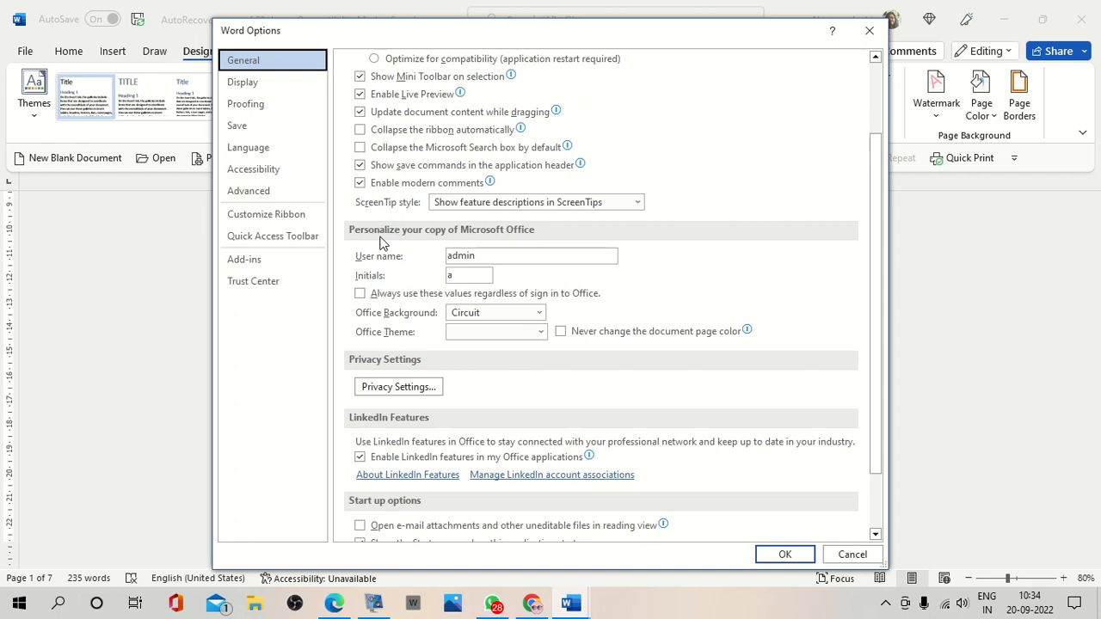
pyautogui.scroll(1, 383, 243)
pyautogui.scroll(2, 383, 220)
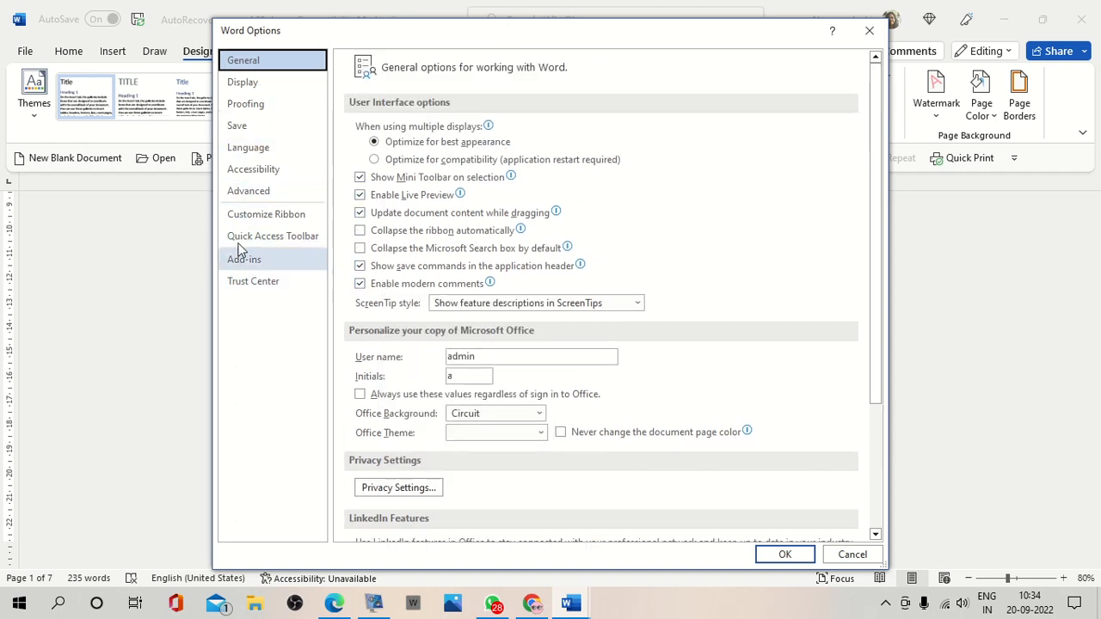
pyautogui.click(249, 86)
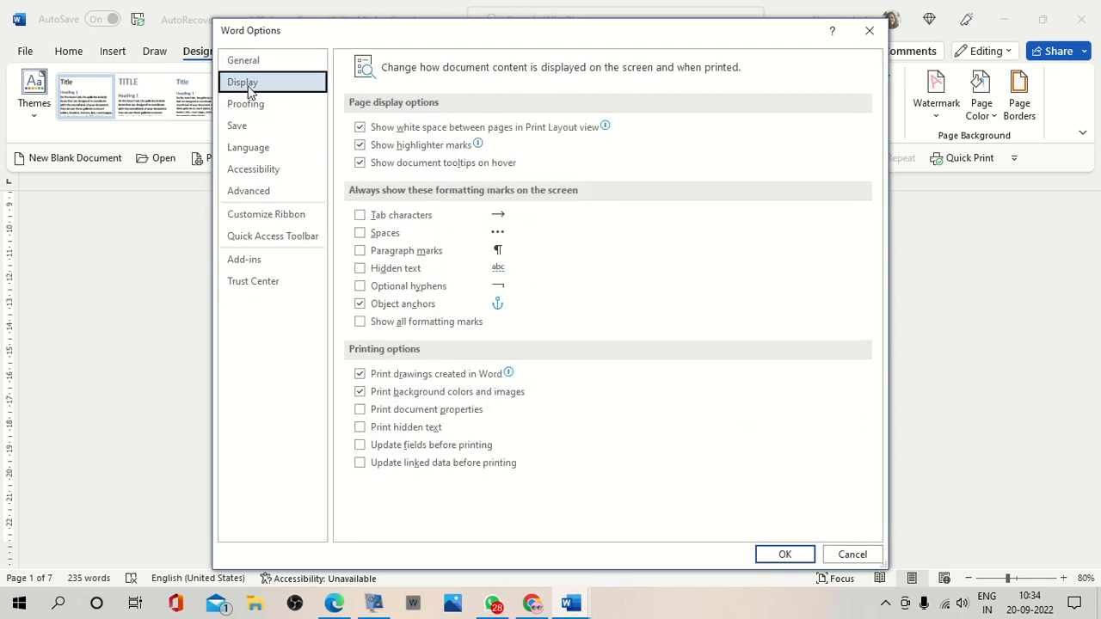
pyautogui.click(361, 395)
pyautogui.click(360, 394)
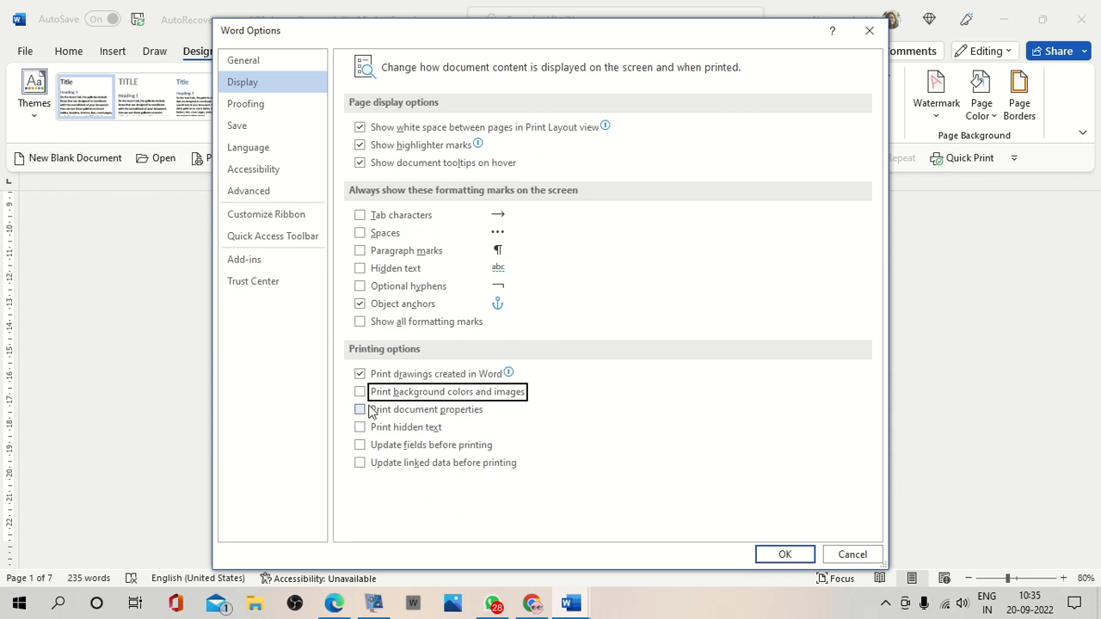
pyautogui.click(790, 556)
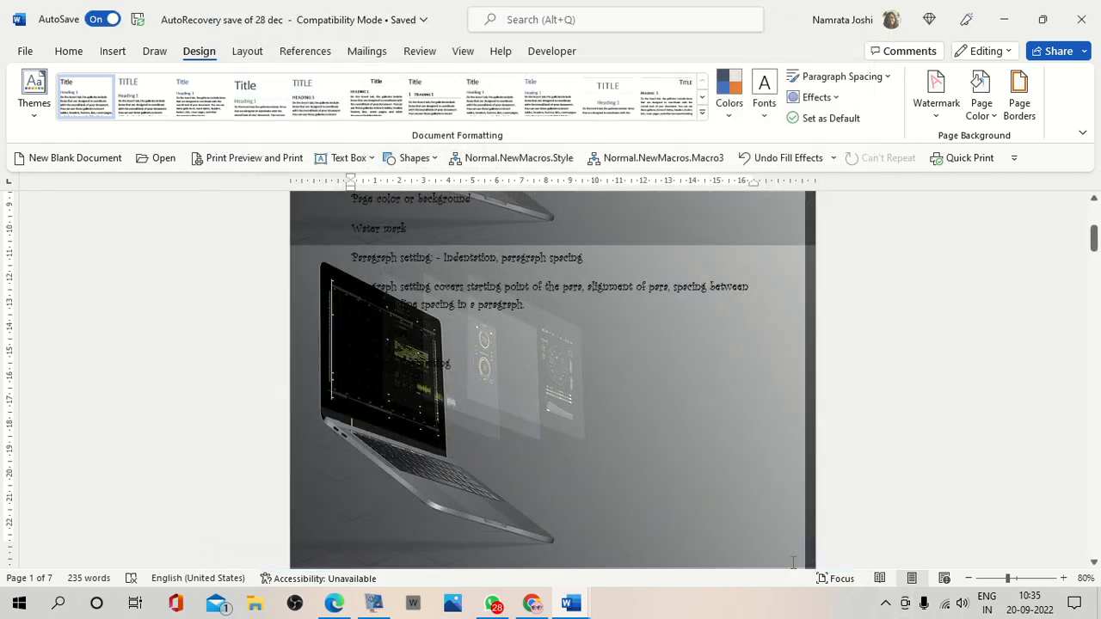
# Check the document's print preview again with background printing turned off, and return to the document.
pyautogui.click(24, 51)
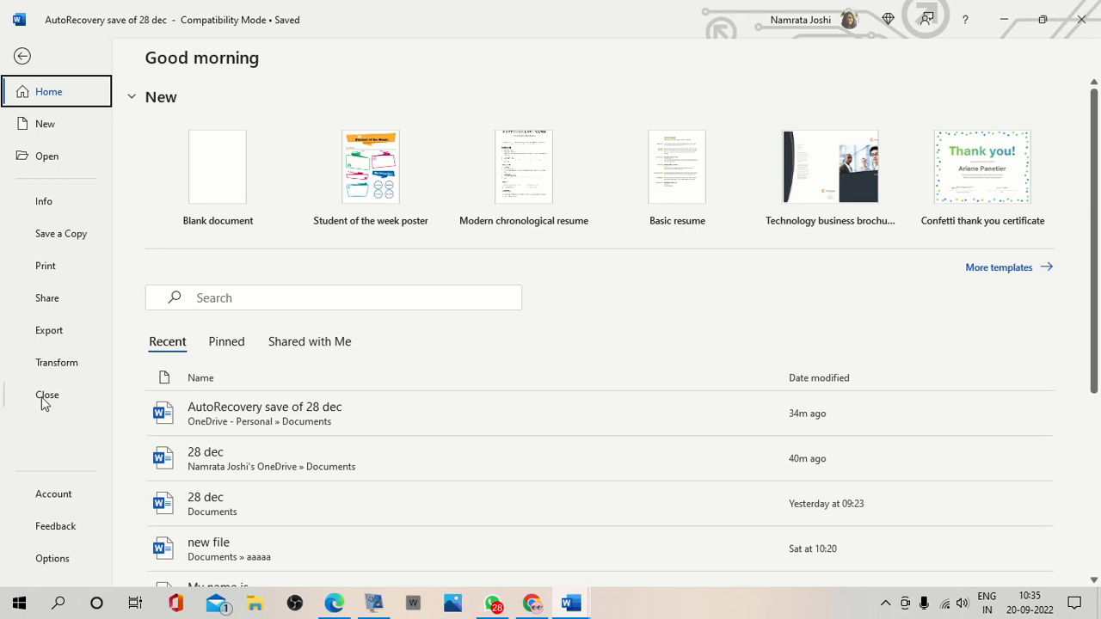
pyautogui.click(46, 268)
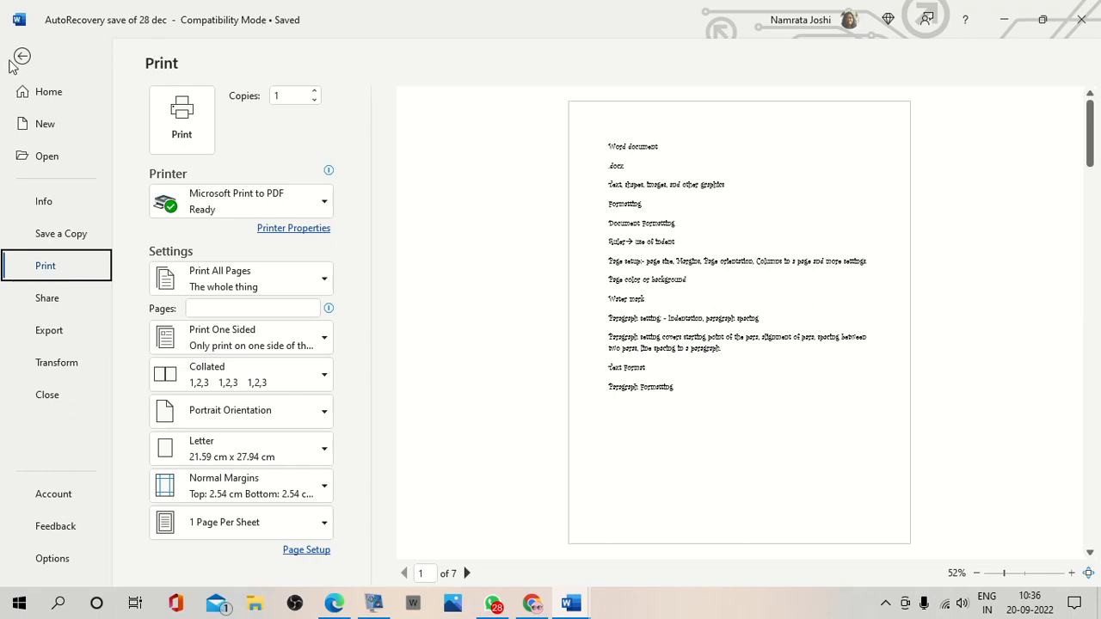
pyautogui.click(23, 56)
pyautogui.click(24, 51)
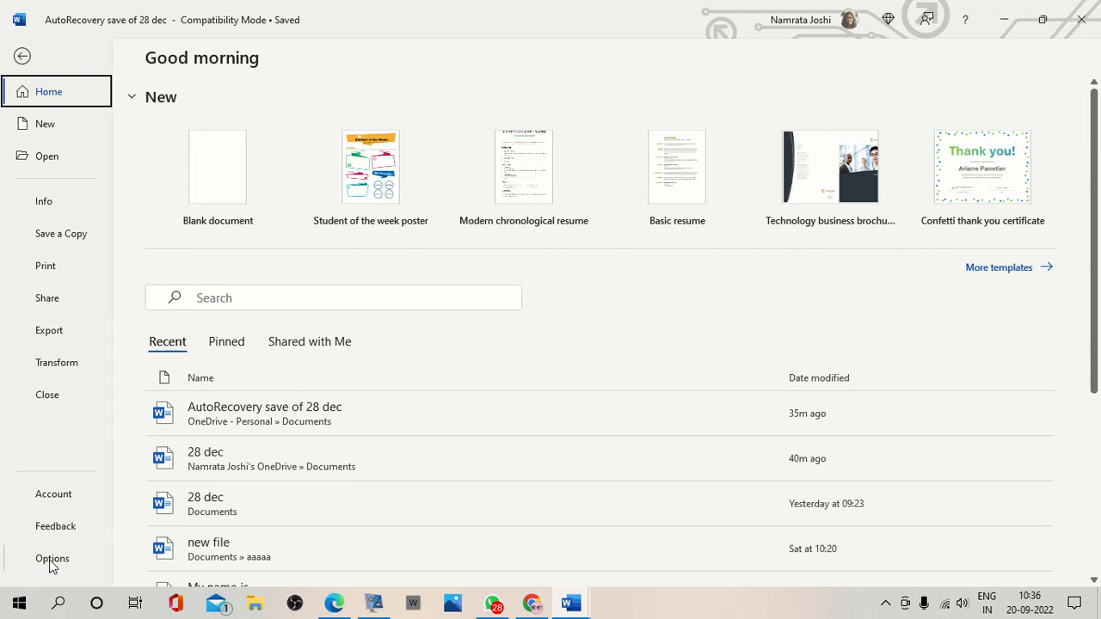
pyautogui.click(22, 59)
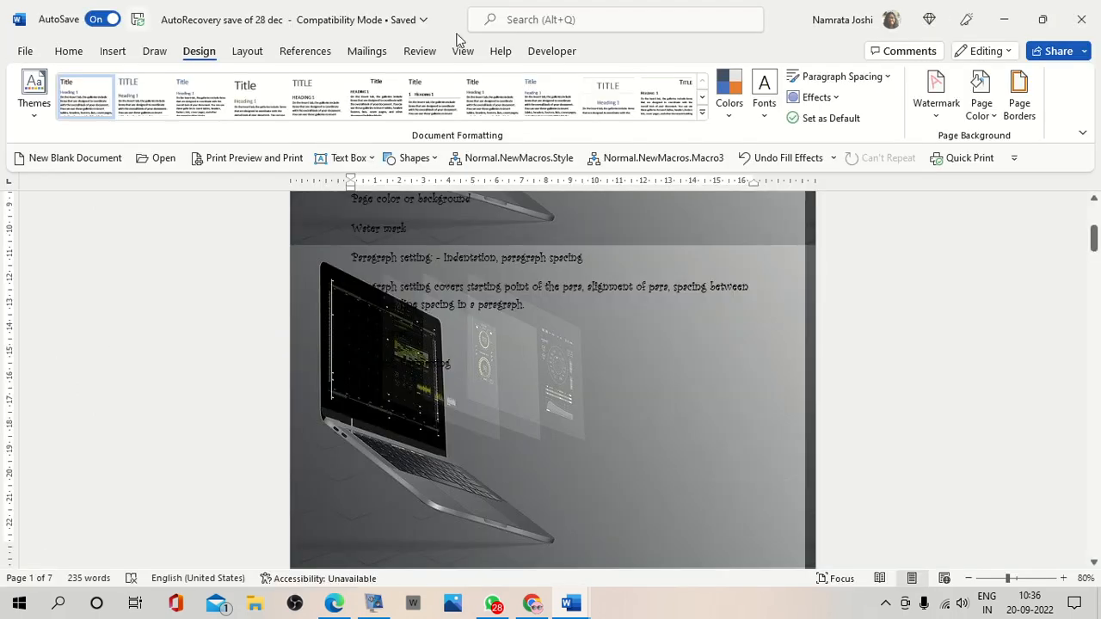
# Add a box page border to the whole document using the 3 pt double-line style with a thin outer and thick inner line.
pyautogui.scroll(-2, 553, 365)
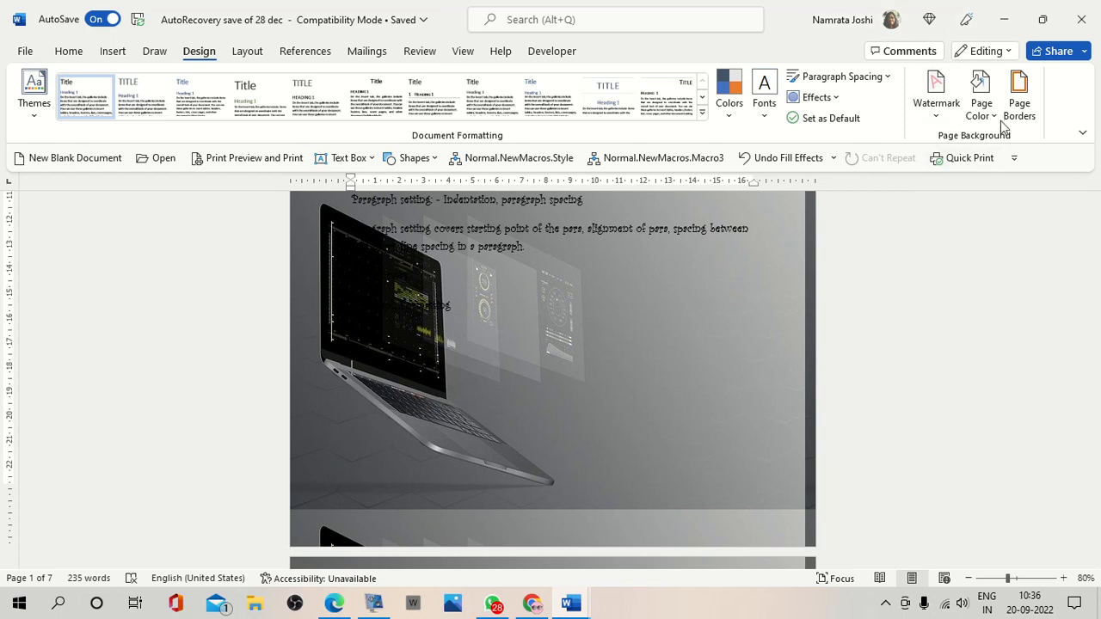
pyautogui.click(1018, 86)
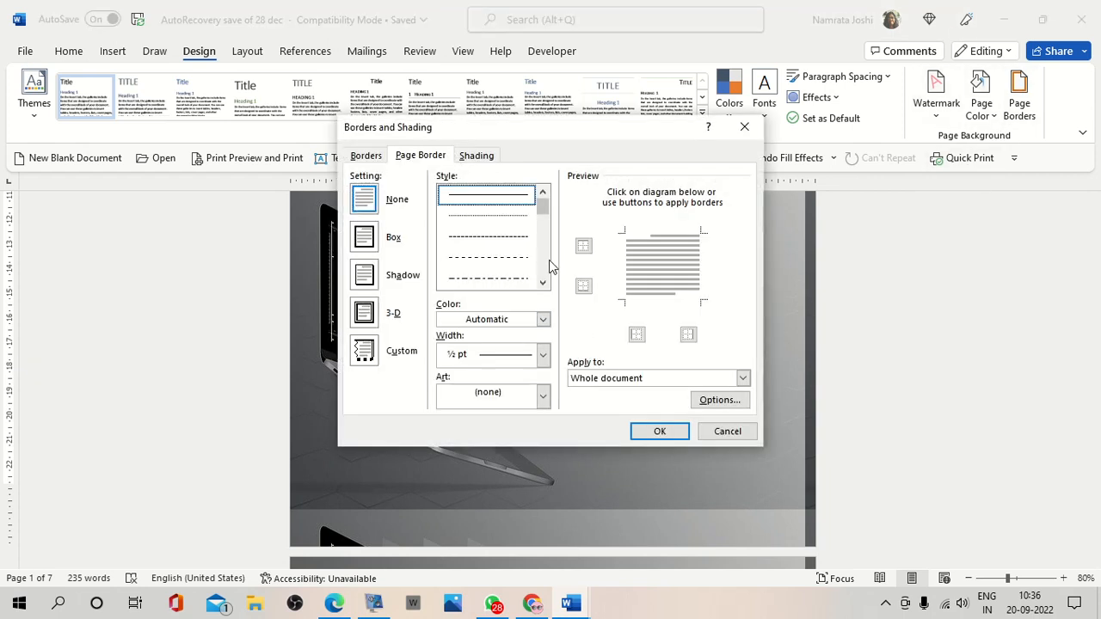
pyautogui.scroll(-3, 547, 267)
pyautogui.click(519, 279)
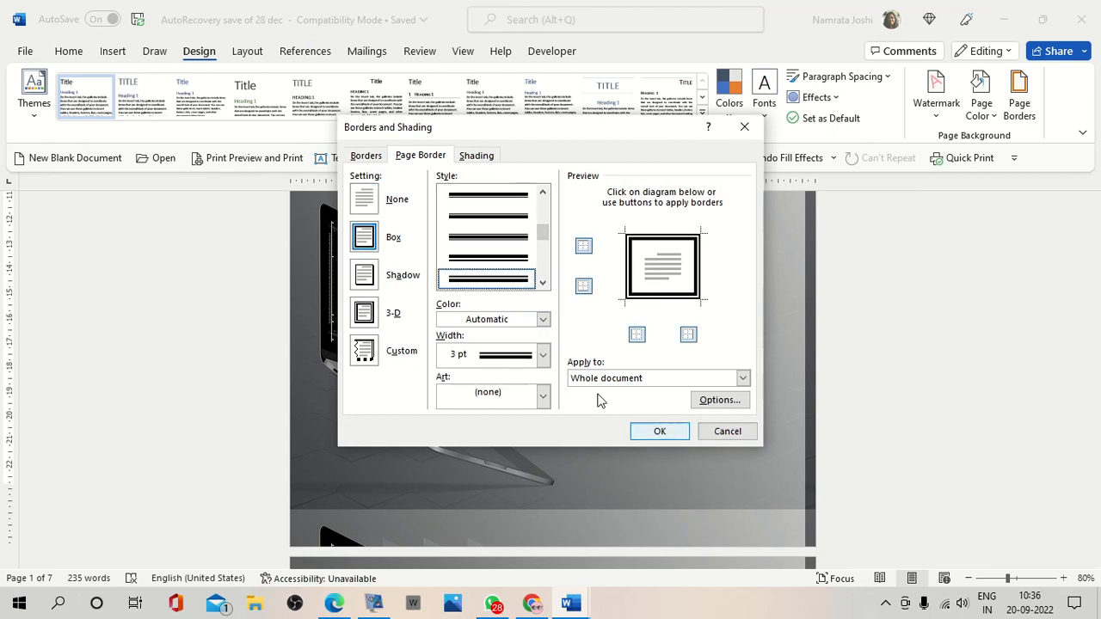
pyautogui.click(659, 434)
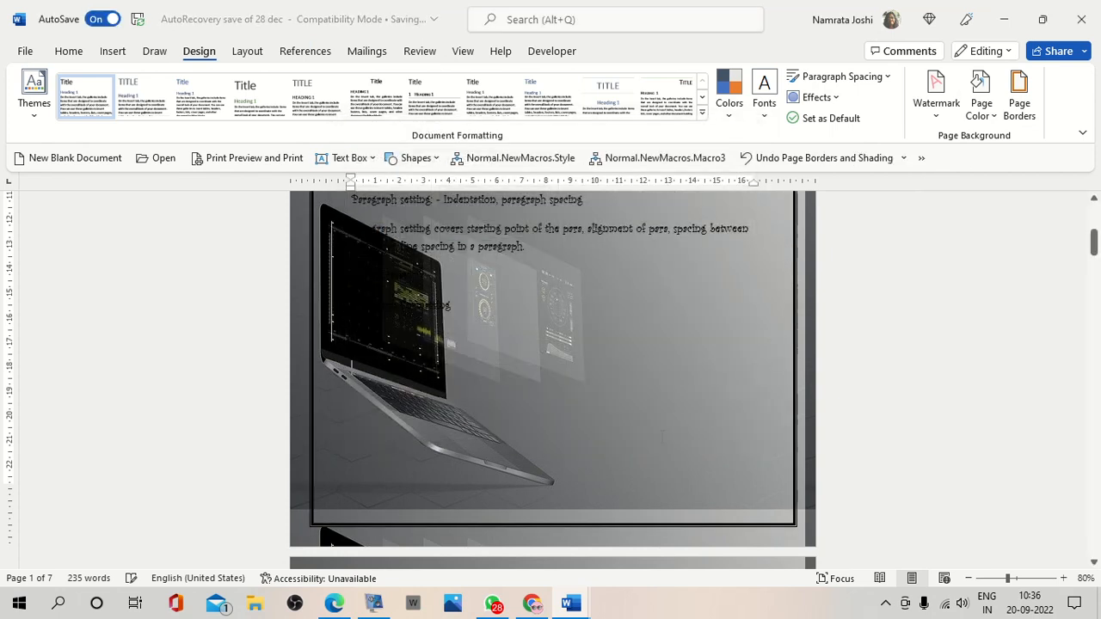
pyautogui.scroll(5, 662, 436)
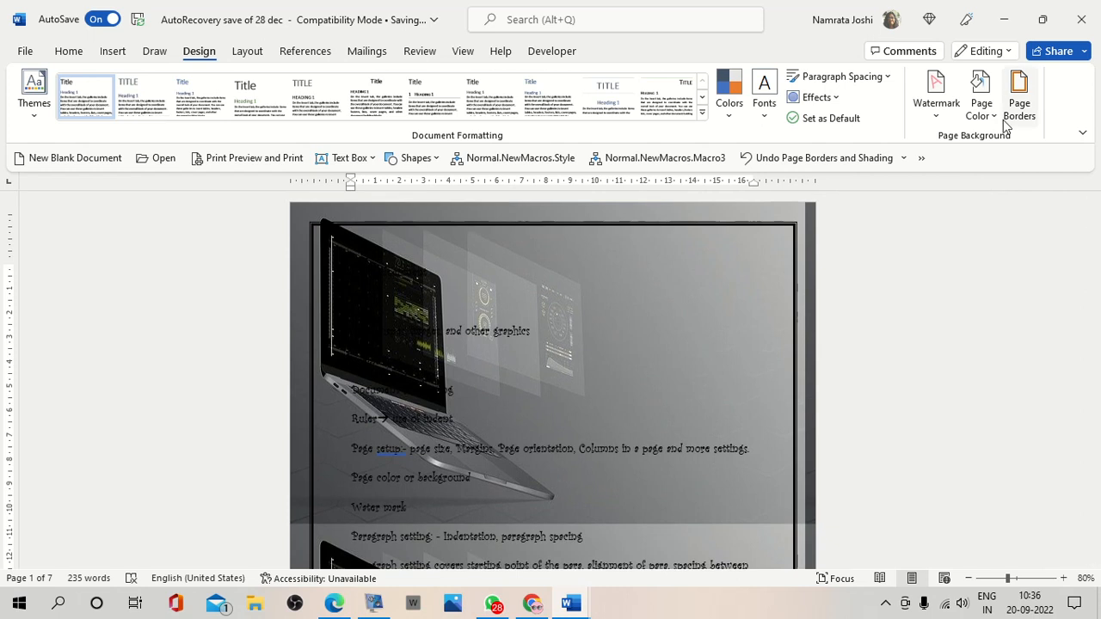
# Change the page border color to standard red and check it on the page.
pyautogui.click(1008, 120)
pyautogui.click(501, 319)
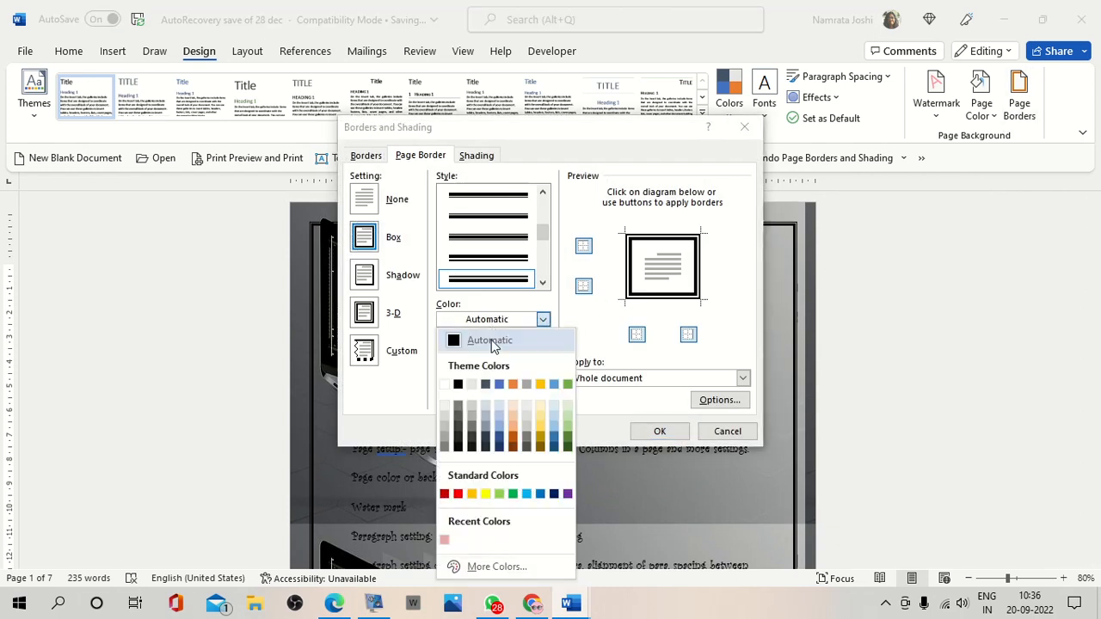
pyautogui.click(457, 494)
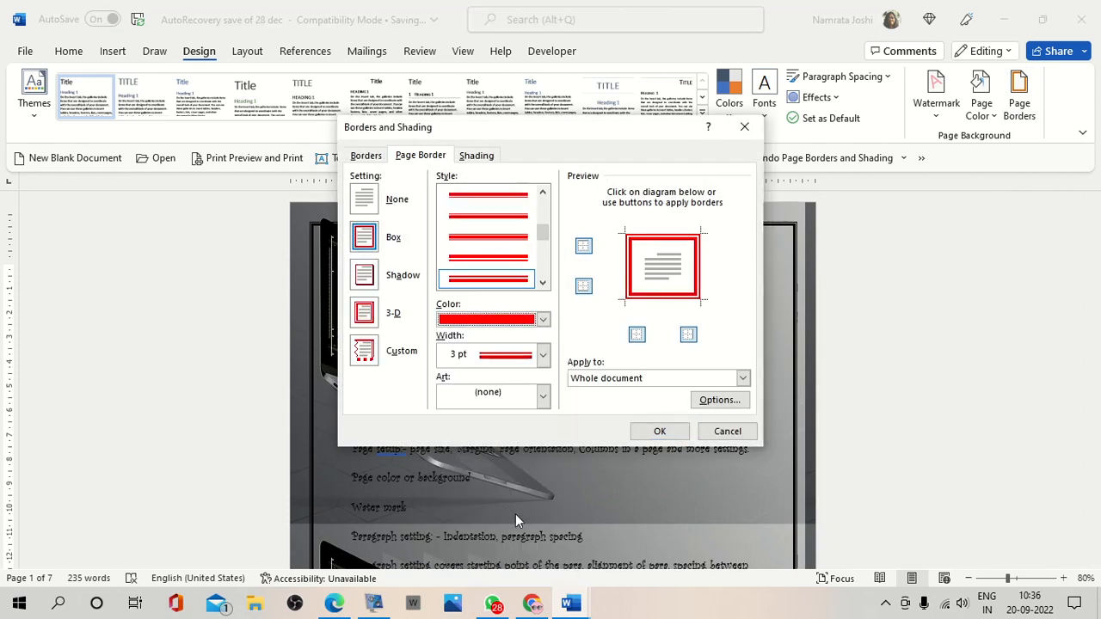
pyautogui.click(657, 432)
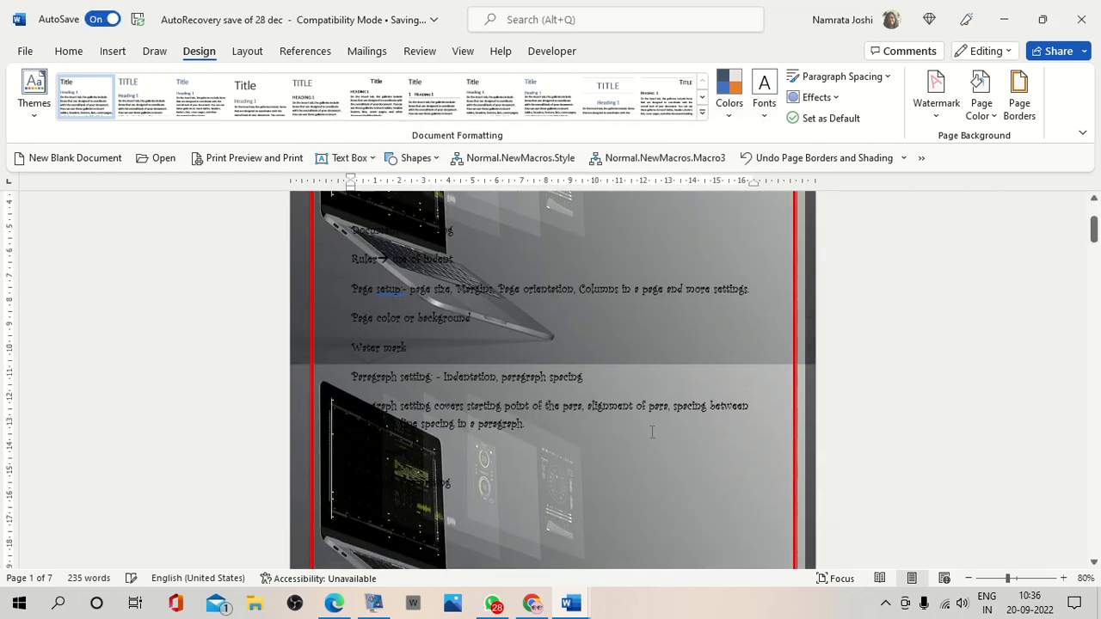
pyautogui.scroll(-3, 670, 379)
pyautogui.scroll(3, 670, 378)
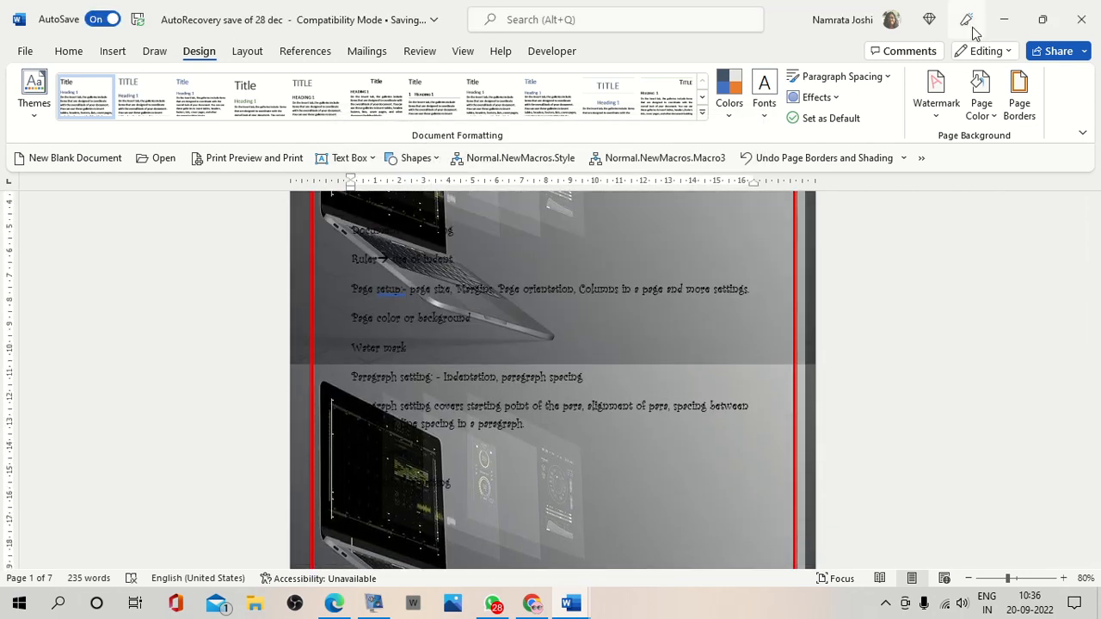
# Set the page border width to 6 pt.
pyautogui.click(1018, 97)
pyautogui.click(543, 354)
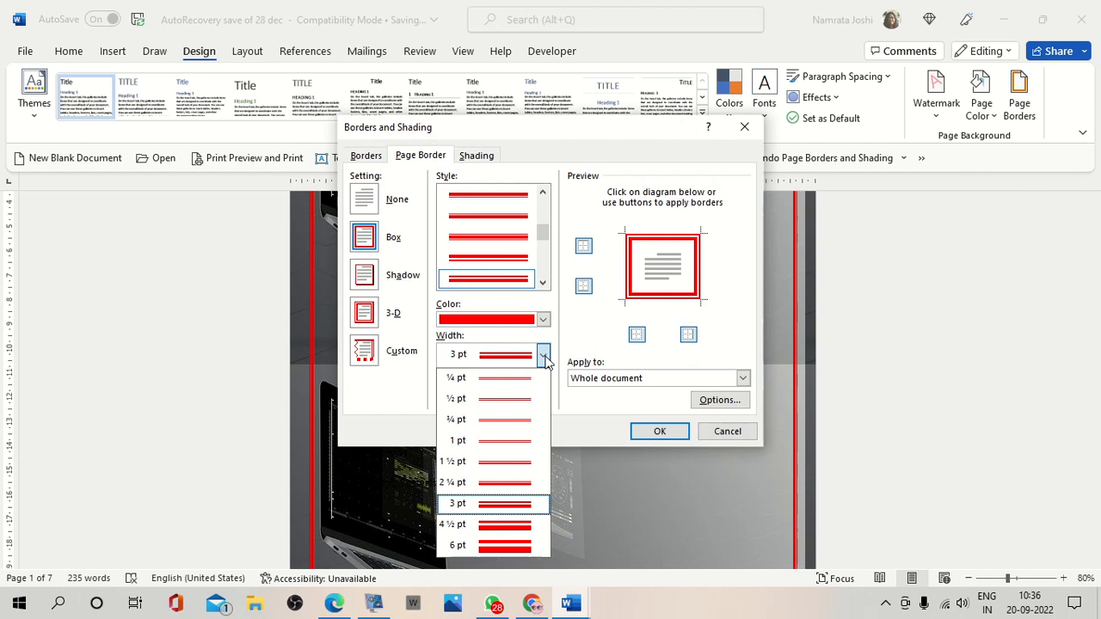
pyautogui.click(523, 550)
pyautogui.click(659, 433)
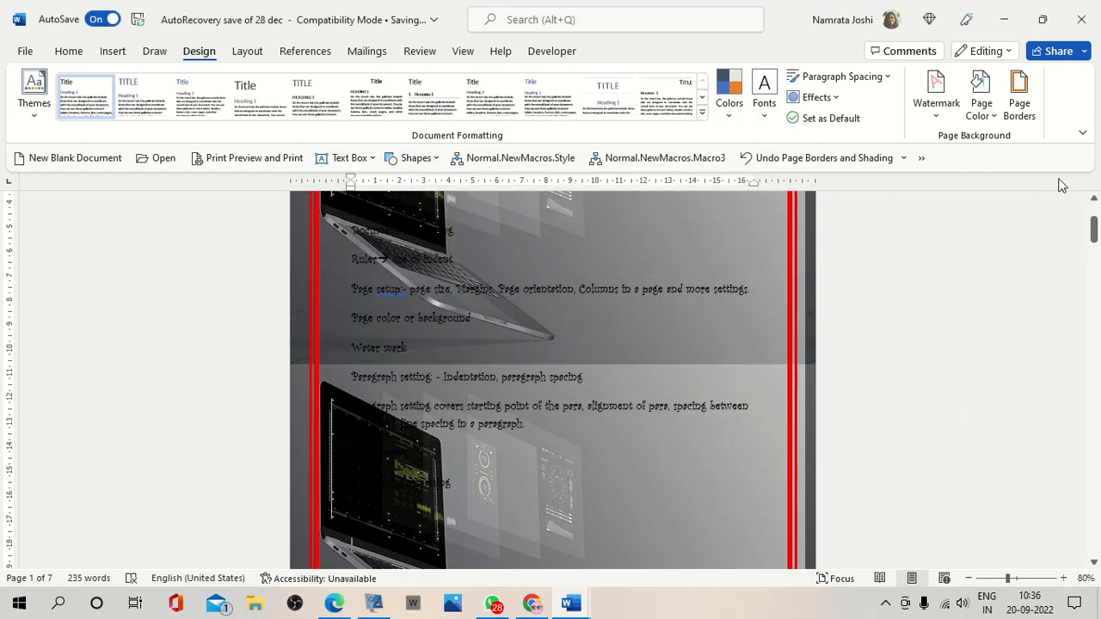
# Replace the line border with the red drinking-glass art border, the pattern just above the Christmas trees, on the whole document.
pyautogui.click(1017, 93)
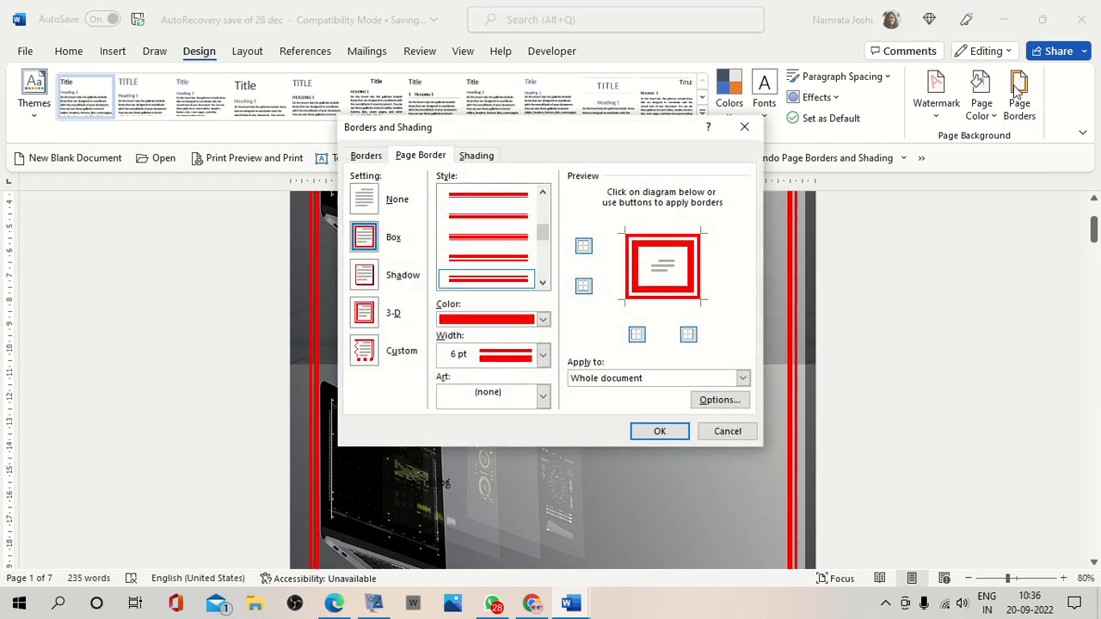
pyautogui.click(507, 397)
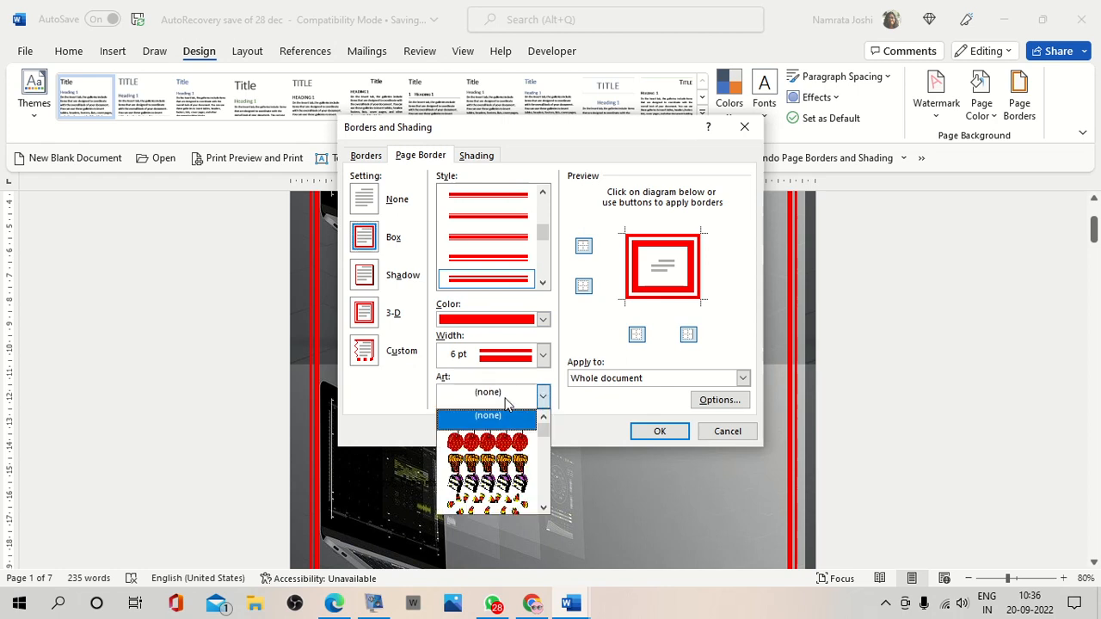
pyautogui.scroll(-3, 478, 461)
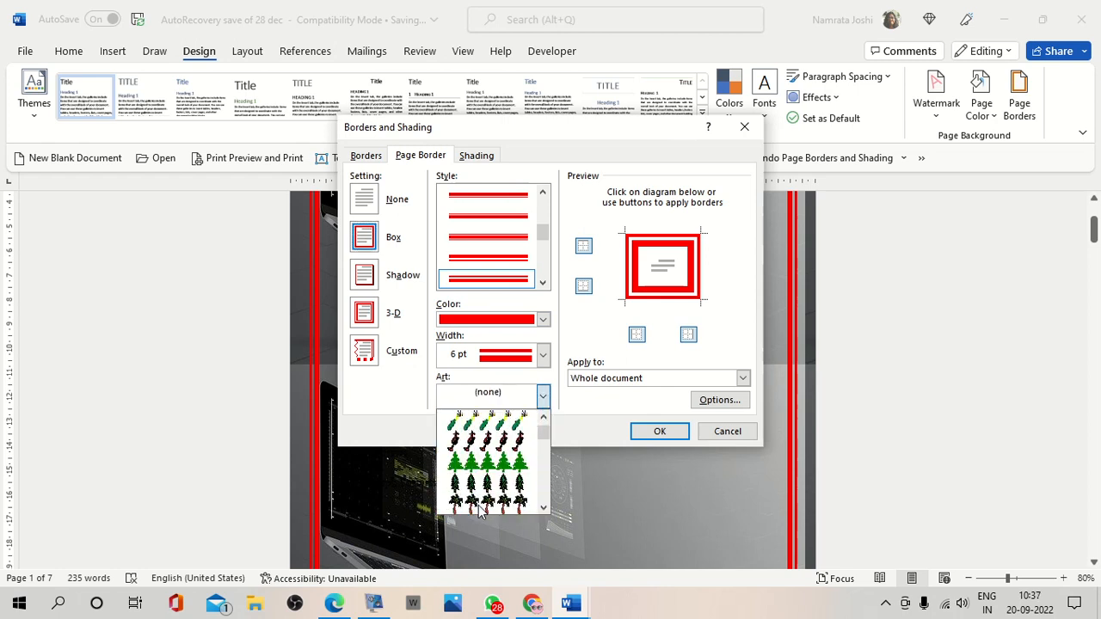
pyautogui.click(478, 439)
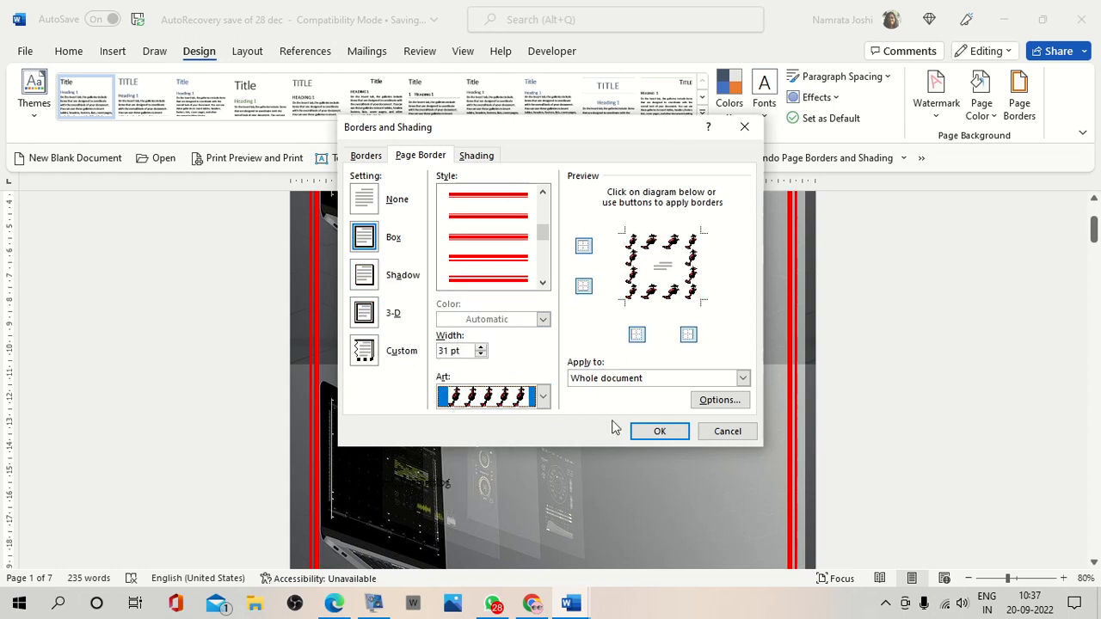
pyautogui.click(659, 432)
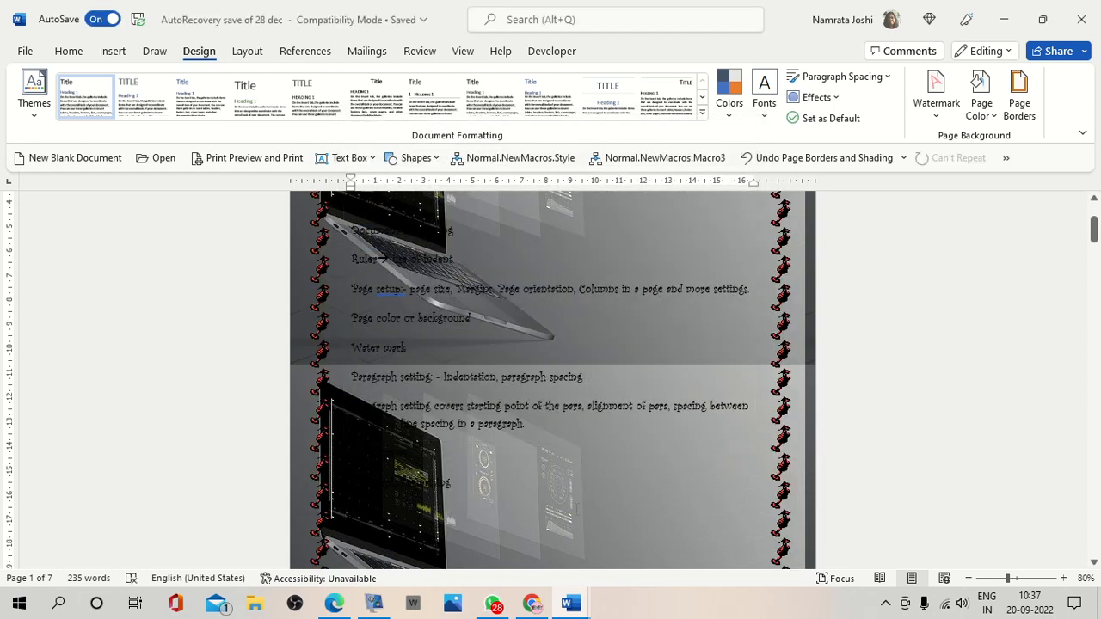
pyautogui.scroll(3, 665, 433)
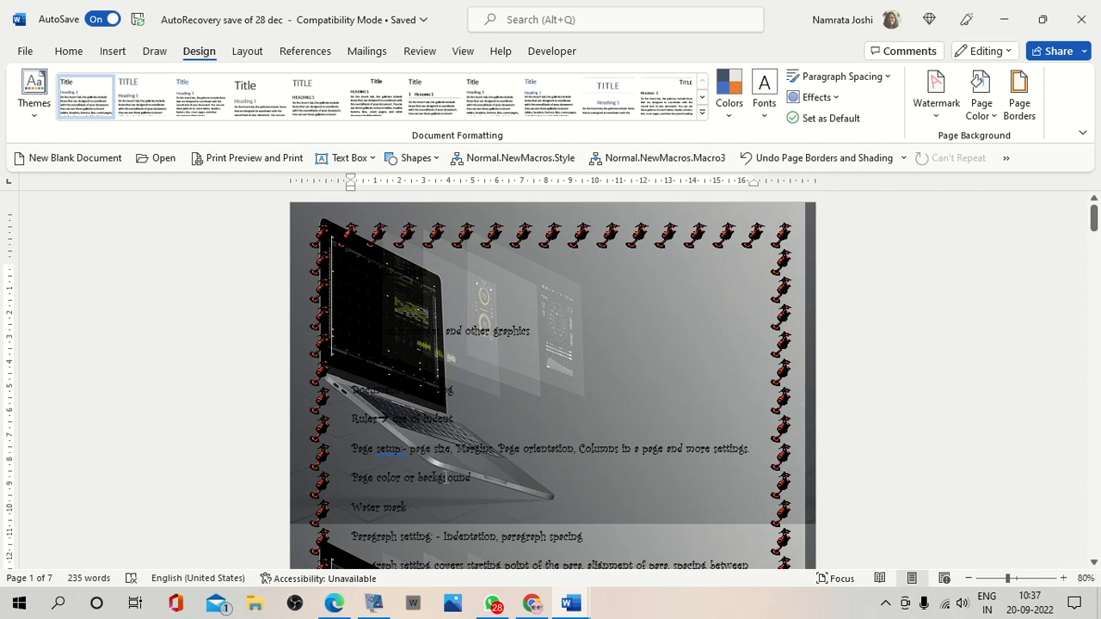
pyautogui.click(66, 51)
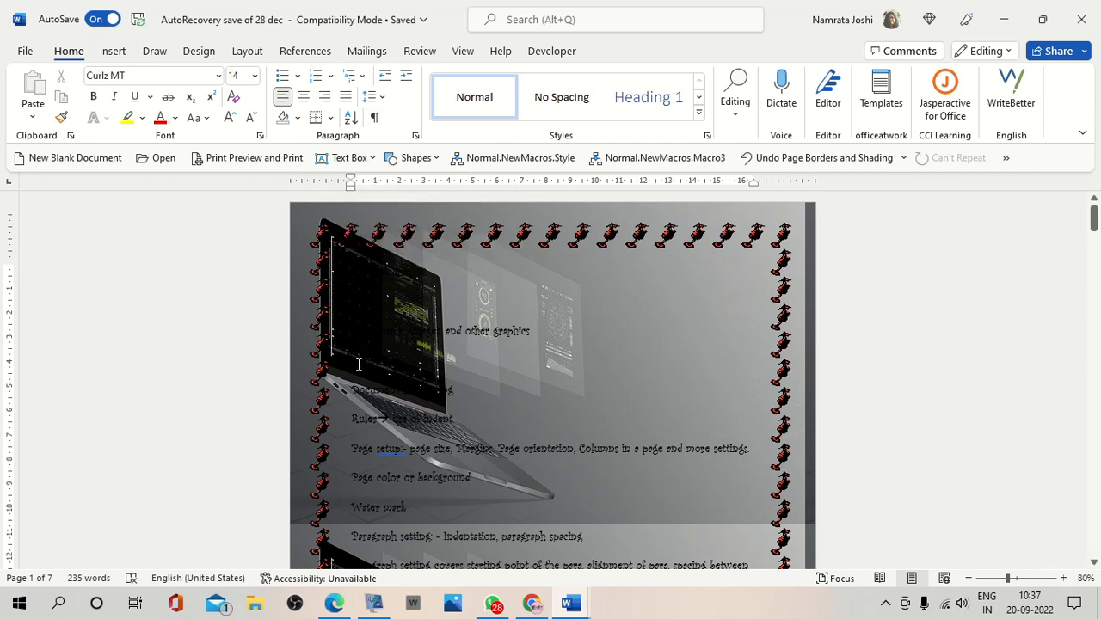
pyautogui.click(245, 52)
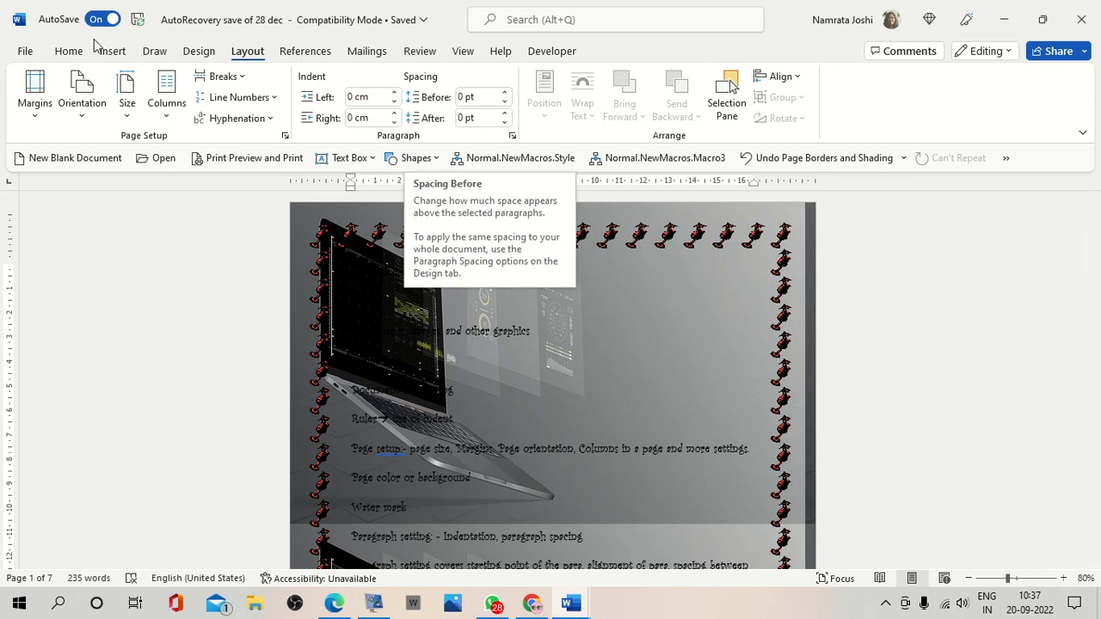
pyautogui.click(612, 319)
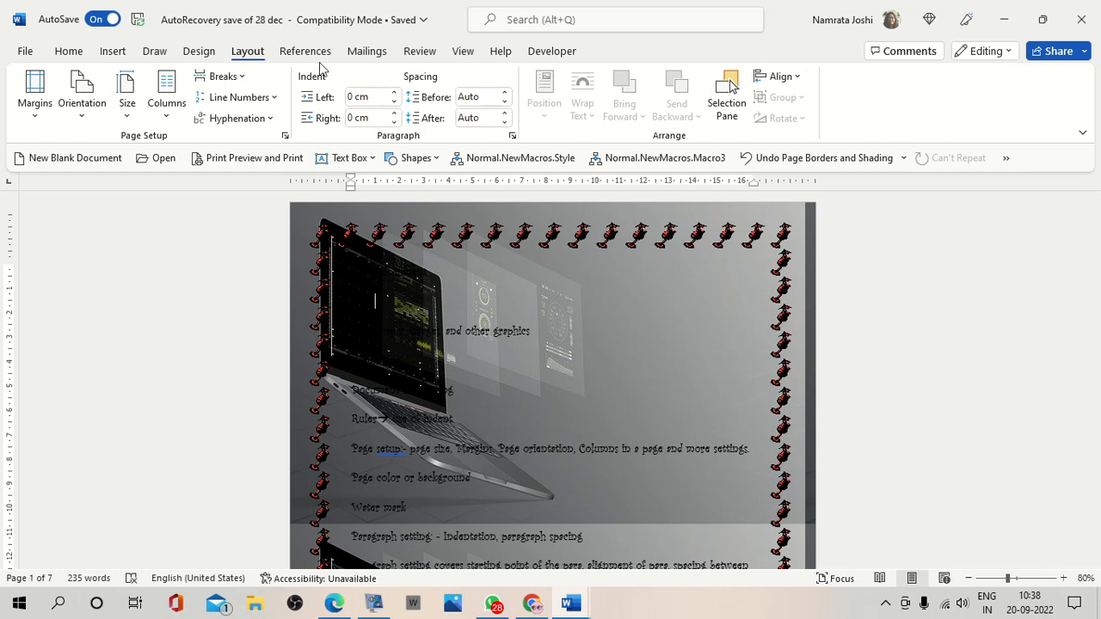
# Insert the CONFIDENTIAL 1 watermark from the watermark gallery.
pyautogui.click(199, 51)
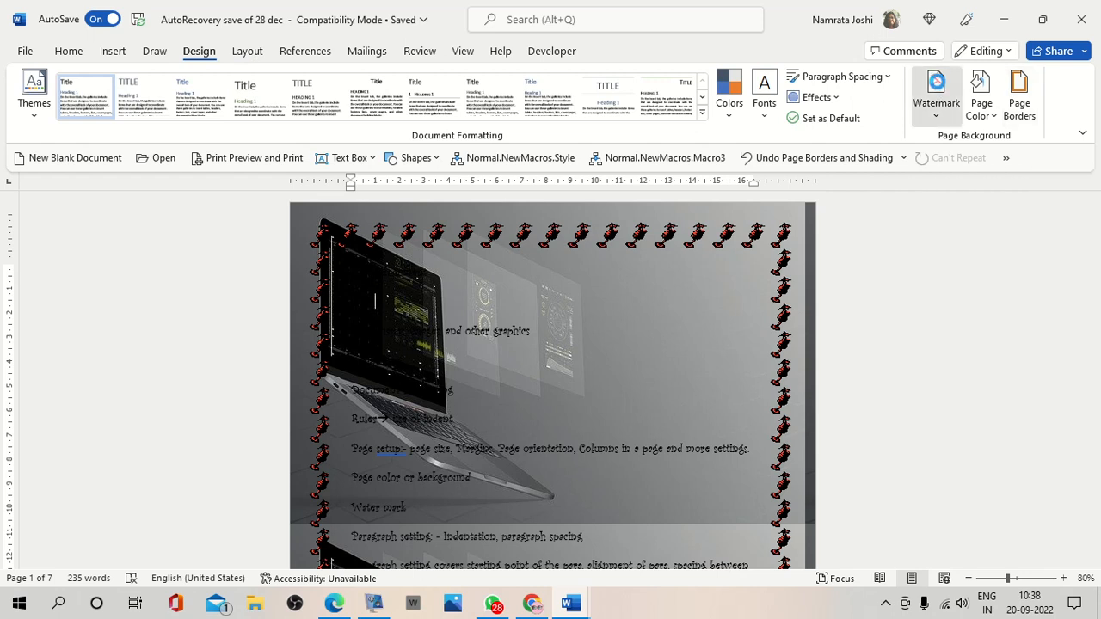
pyautogui.click(922, 120)
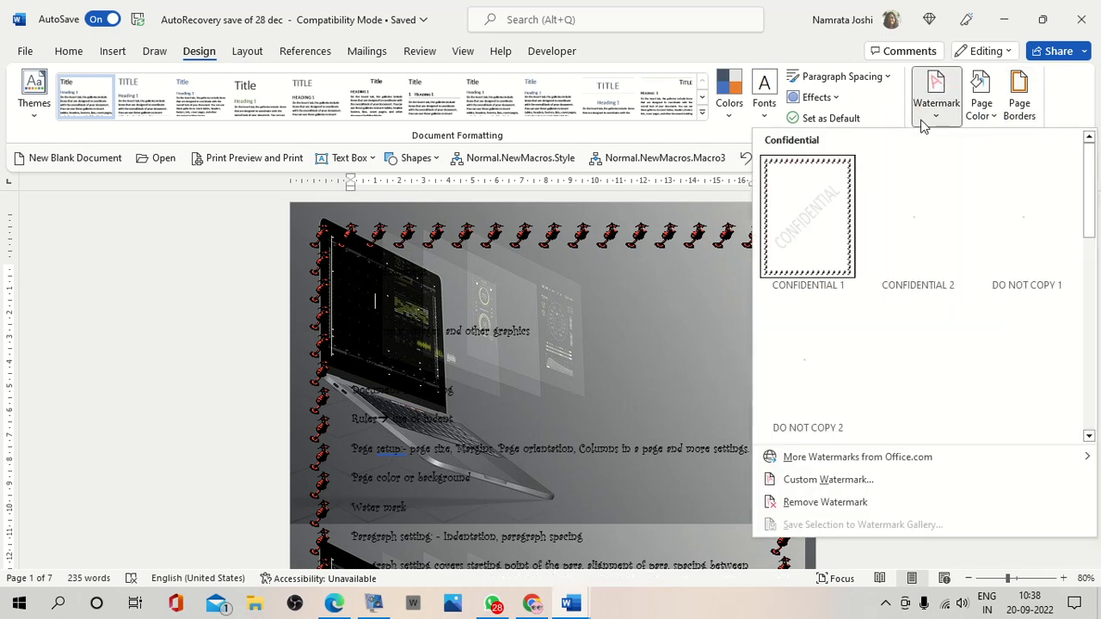
pyautogui.click(800, 237)
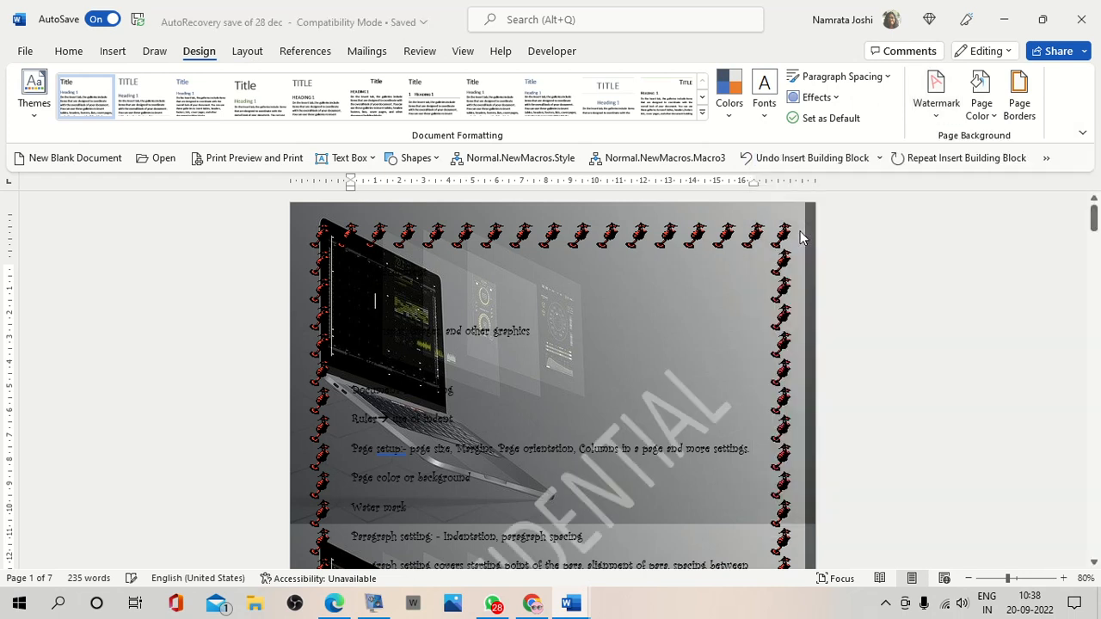
# Examine the document's pages to see how the diagonal watermark looks behind the text, pictures and tables.
pyautogui.scroll(-3, 613, 382)
pyautogui.scroll(-10, 614, 381)
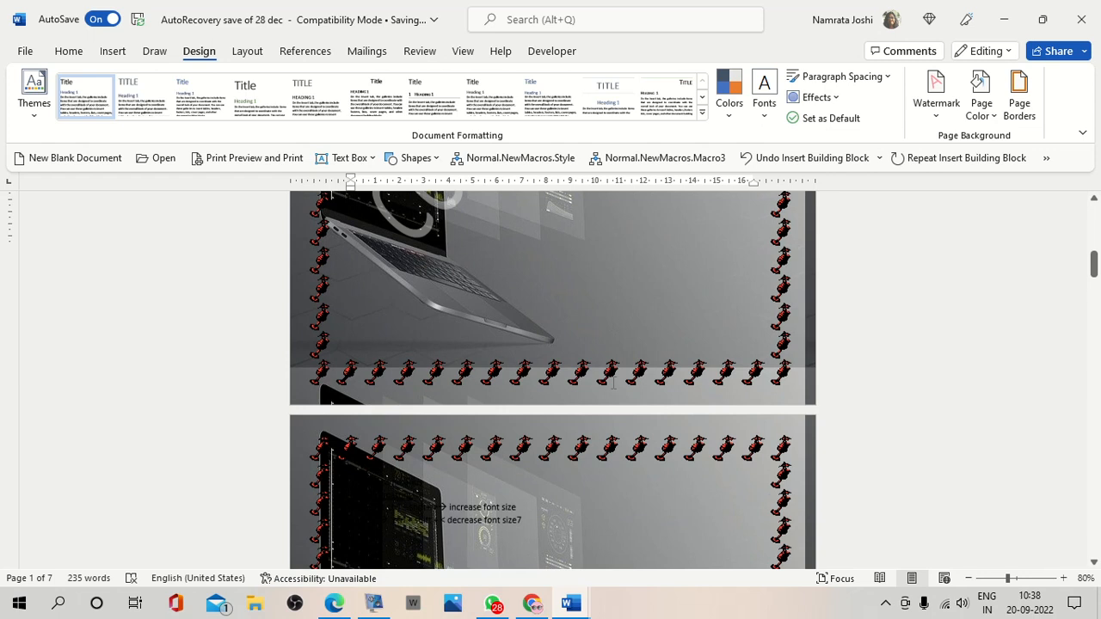
pyautogui.scroll(-4, 613, 382)
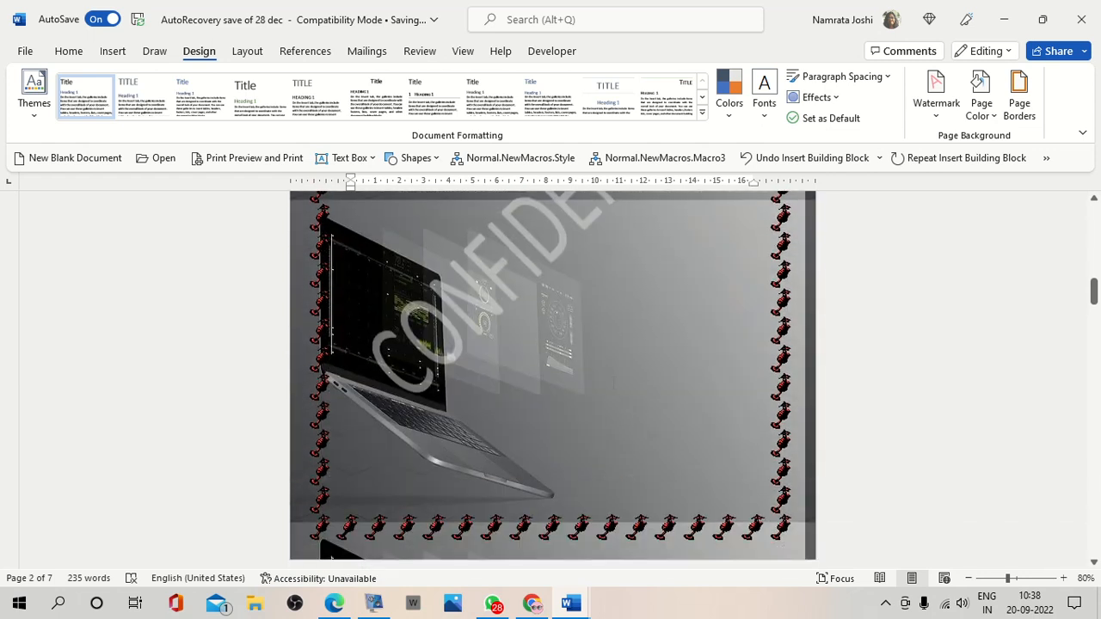
pyautogui.scroll(-10, 612, 381)
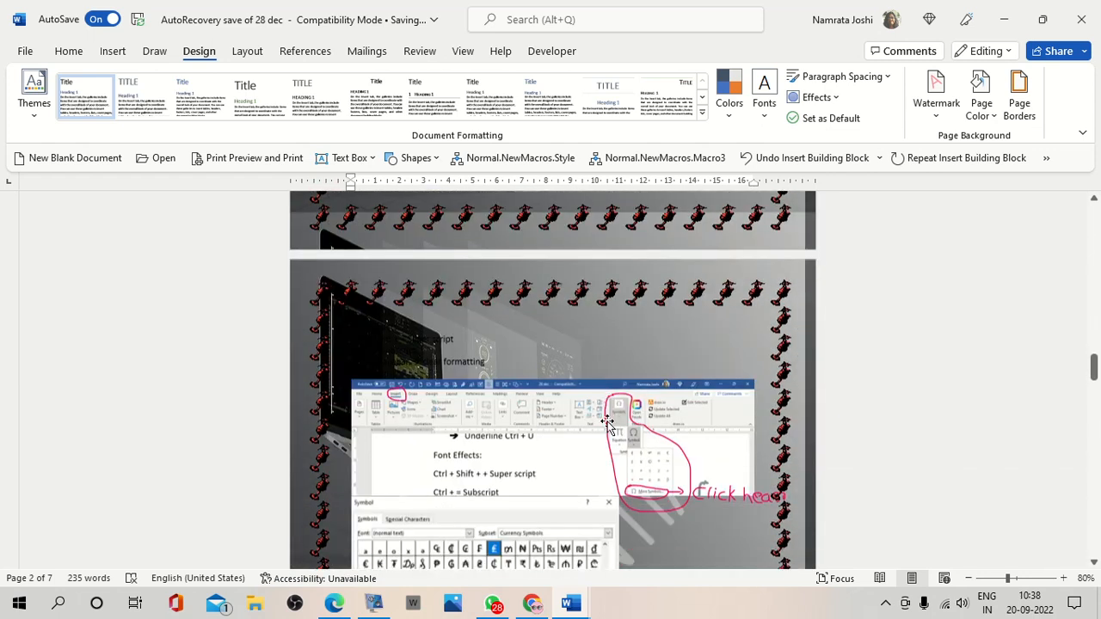
pyautogui.scroll(-15, 609, 422)
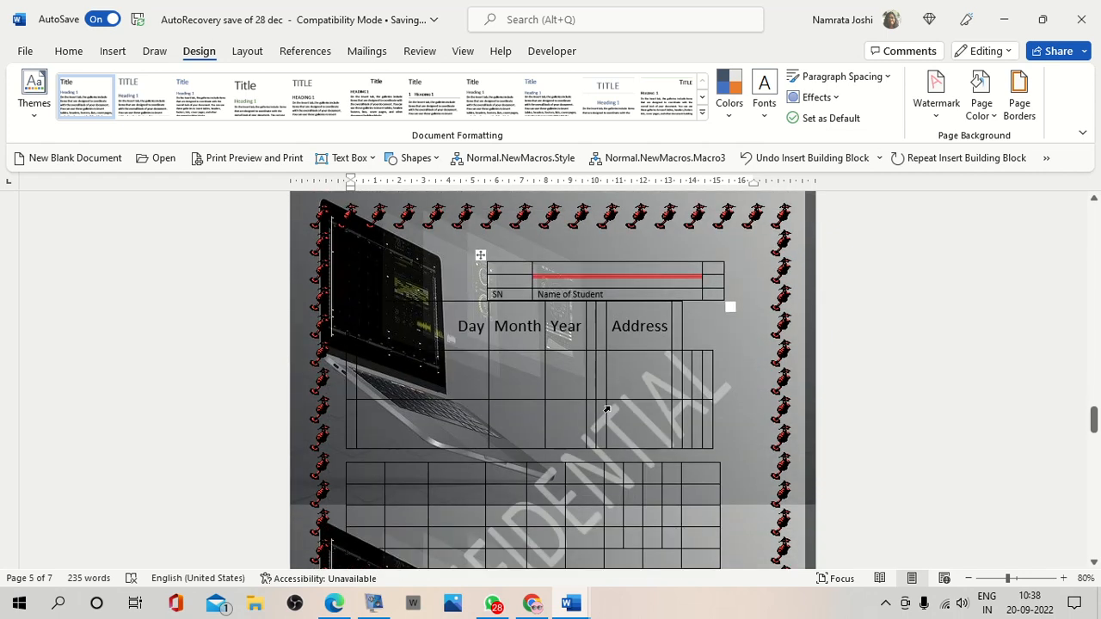
pyautogui.scroll(-3, 608, 409)
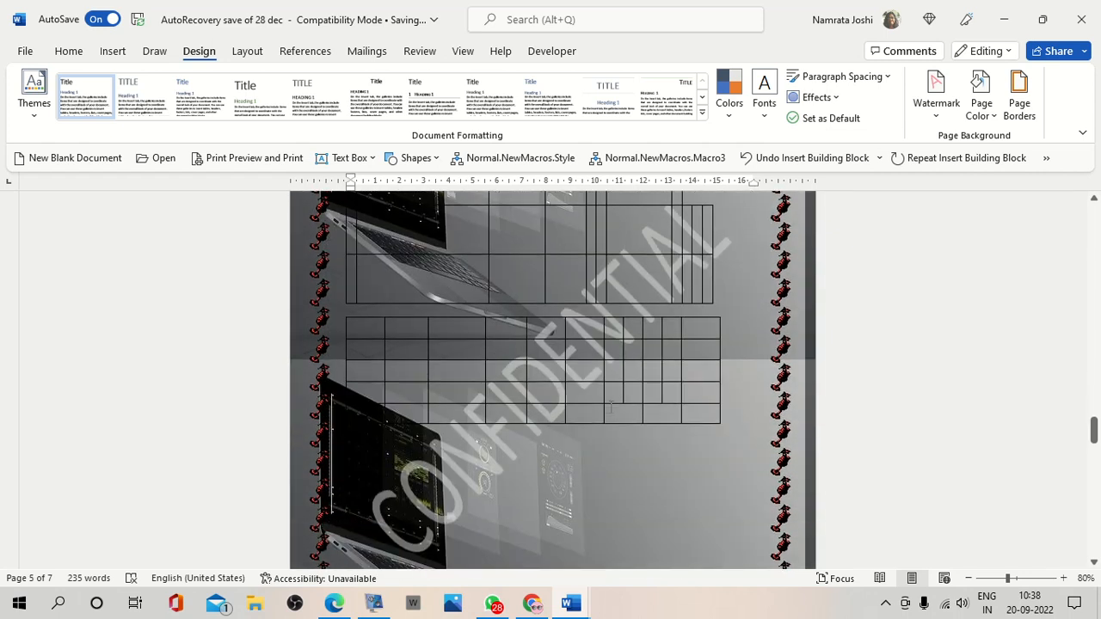
pyautogui.scroll(15, 613, 399)
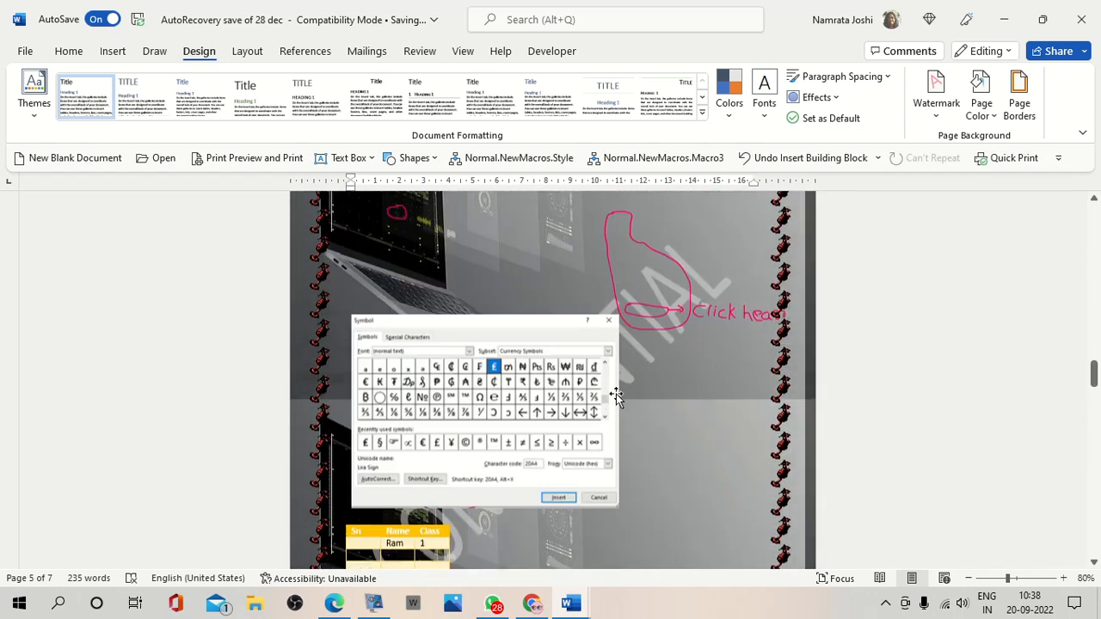
pyautogui.scroll(10, 617, 393)
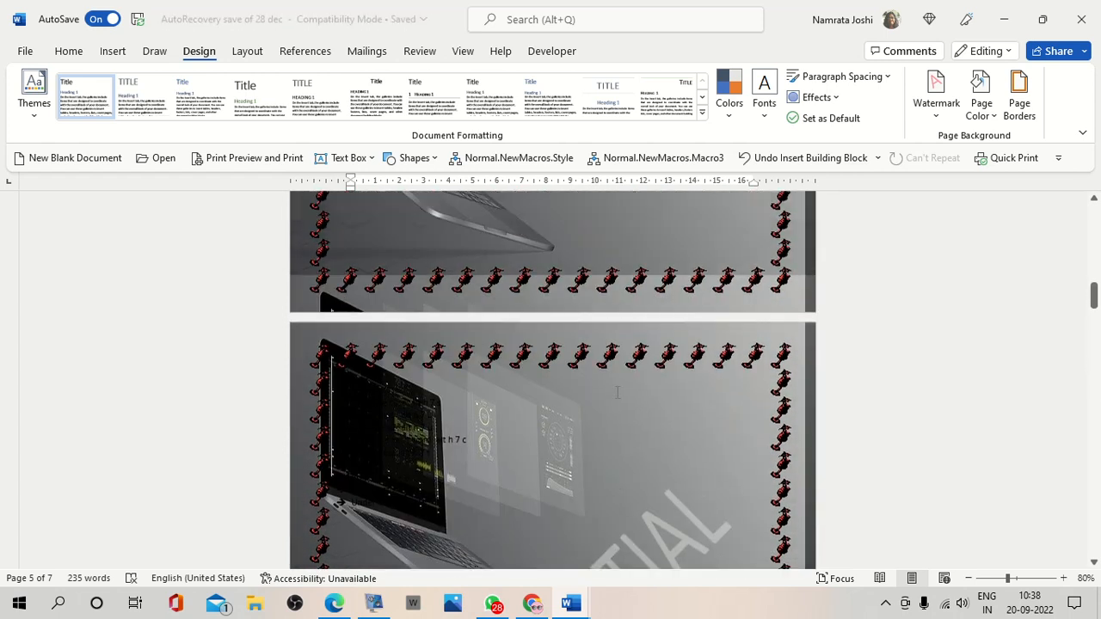
pyautogui.scroll(10, 553, 380)
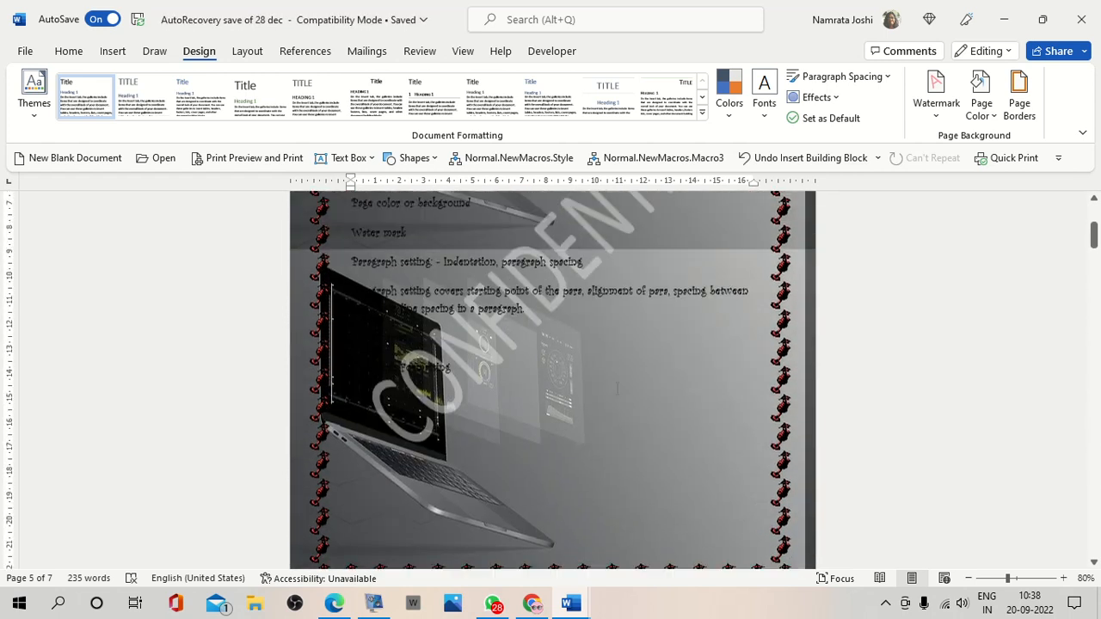
pyautogui.scroll(1, 553, 380)
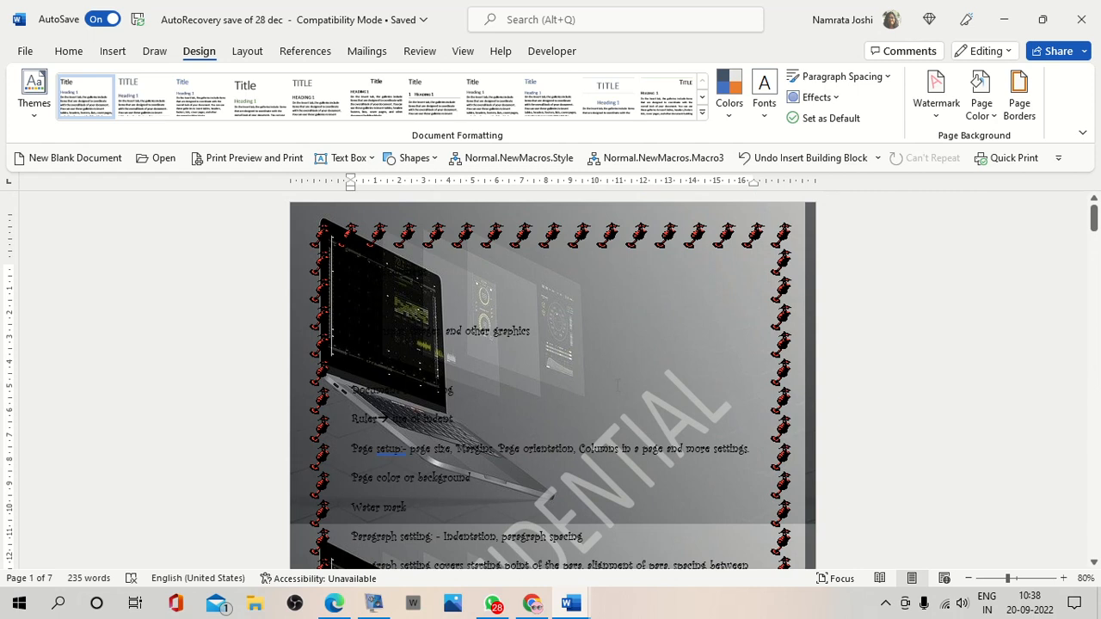
pyautogui.scroll(-7, 617, 385)
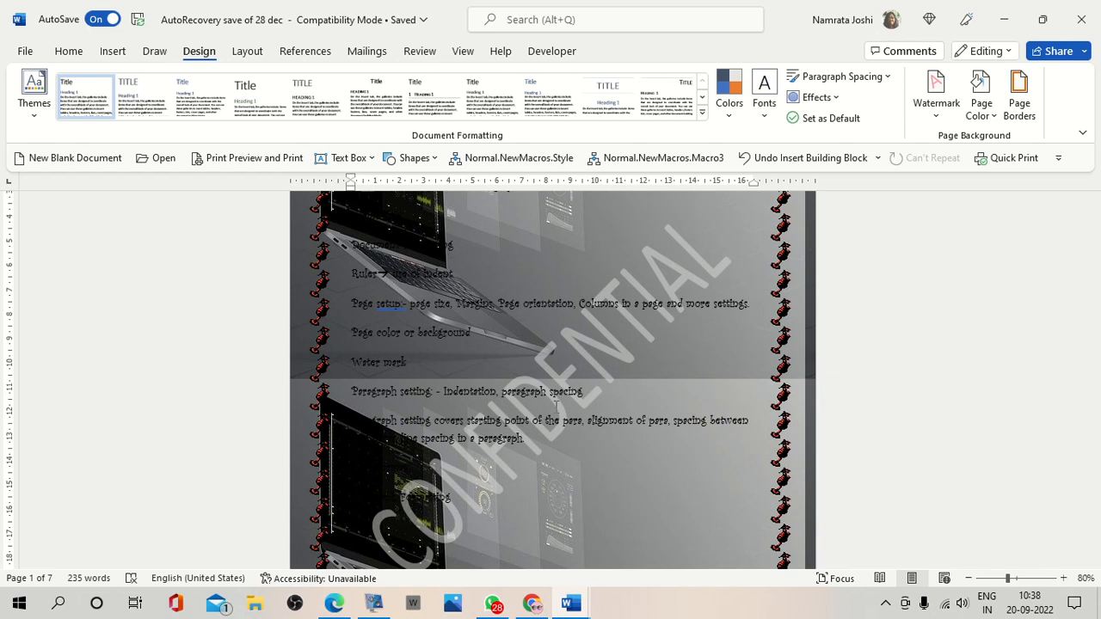
# Replace the watermark with the custom text "Hi!!!!!!!!!!!" in the Concert One font and apply it.
pyautogui.click(937, 116)
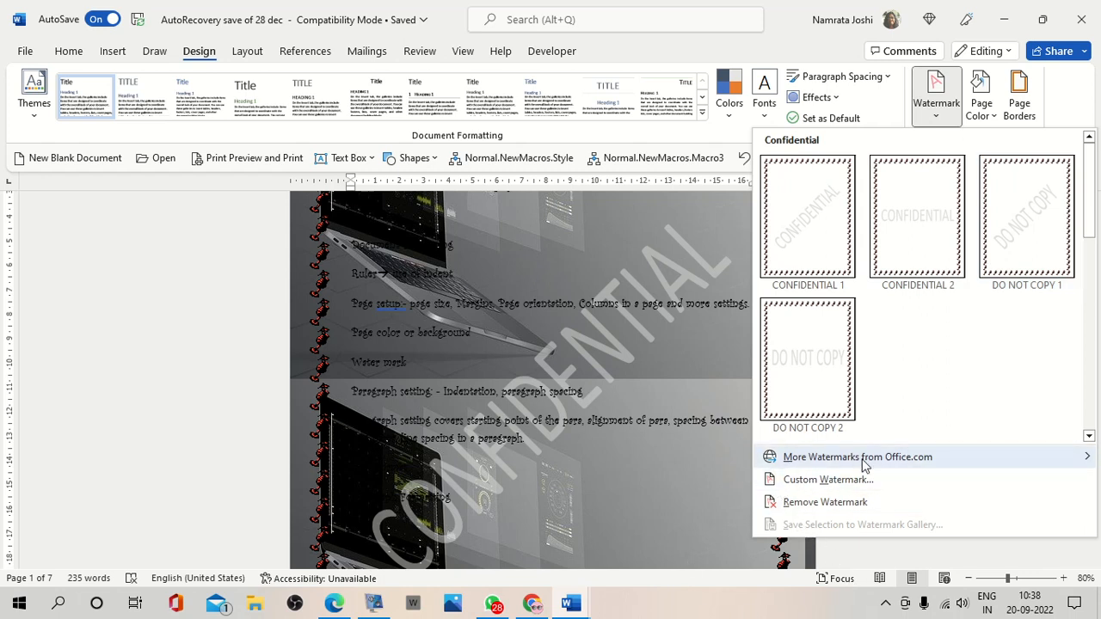
pyautogui.click(806, 482)
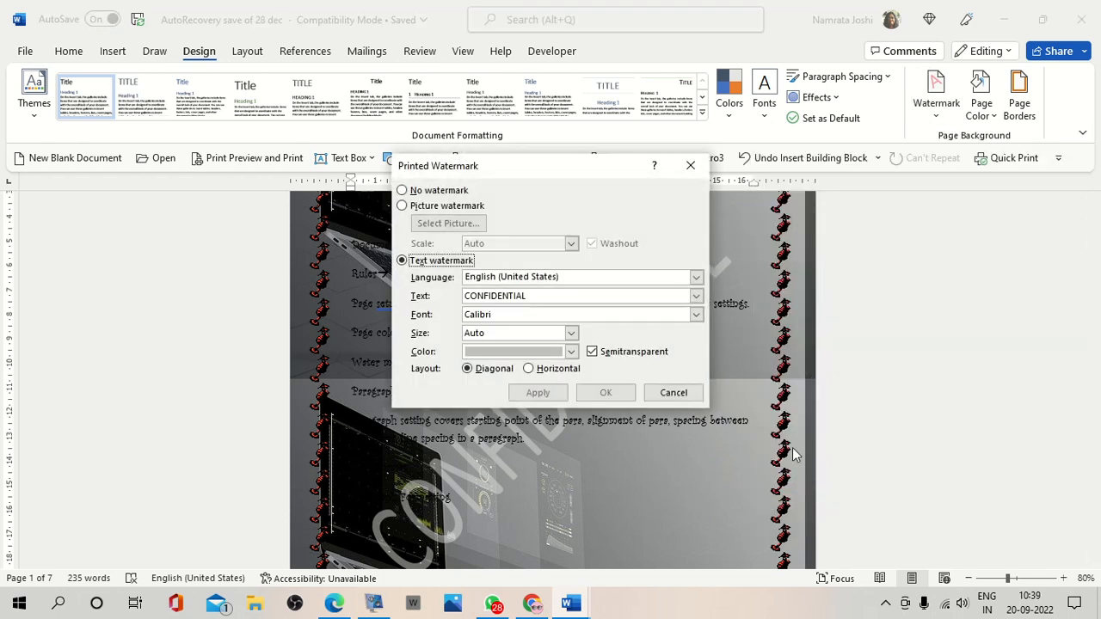
pyautogui.moveTo(560, 298); pyautogui.dragTo(434, 301)
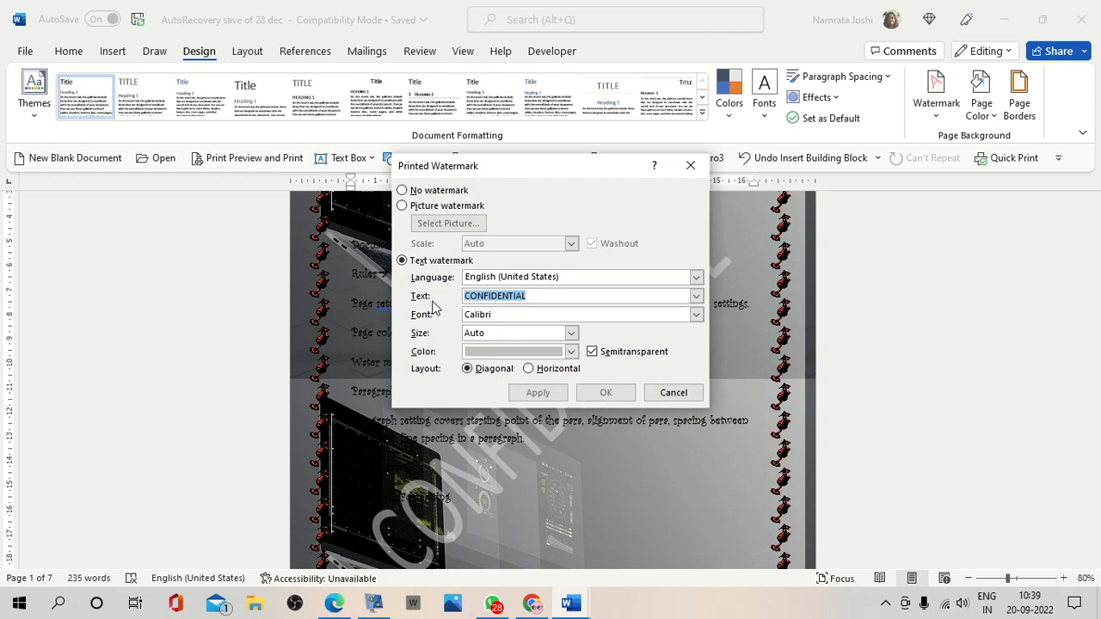
pyautogui.write('H')
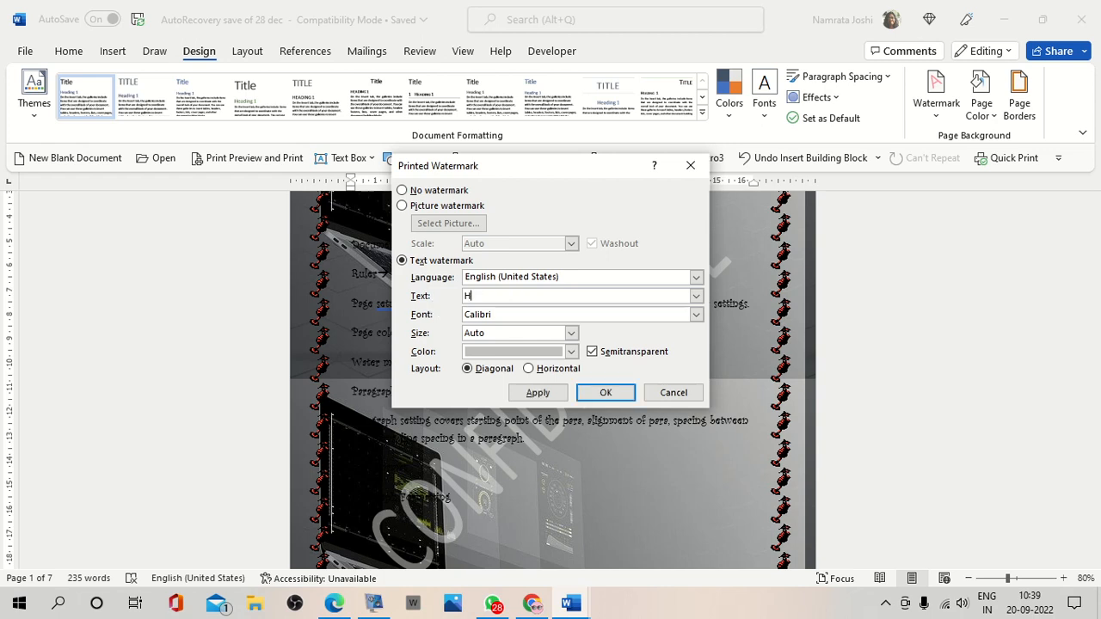
pyautogui.write('i!!!!!!!!!!!')
pyautogui.click(696, 315)
pyautogui.scroll(-7, 501, 379)
pyautogui.click(501, 377)
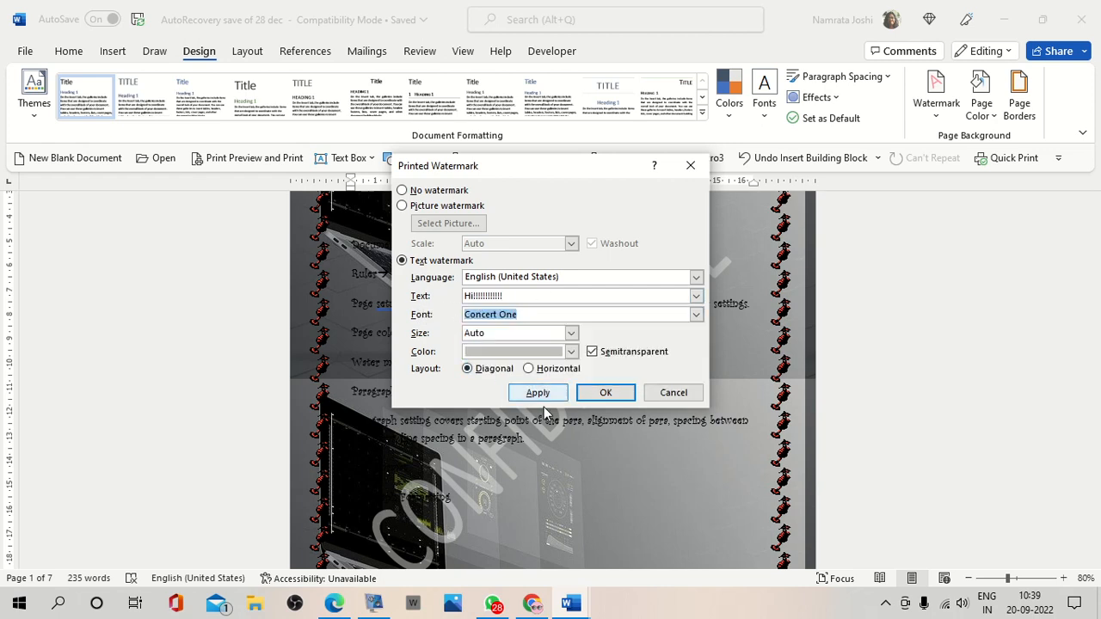
pyautogui.click(535, 393)
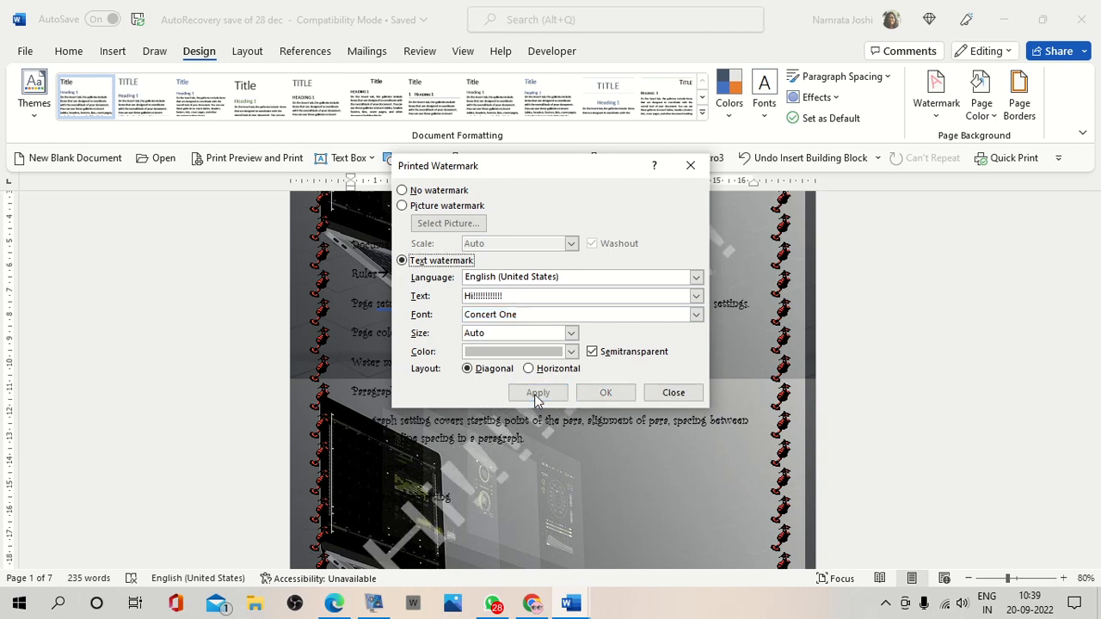
# Recolor the text watermark yellow and apply it without semitransparency.
pyautogui.moveTo(533, 175); pyautogui.dragTo(612, 91)
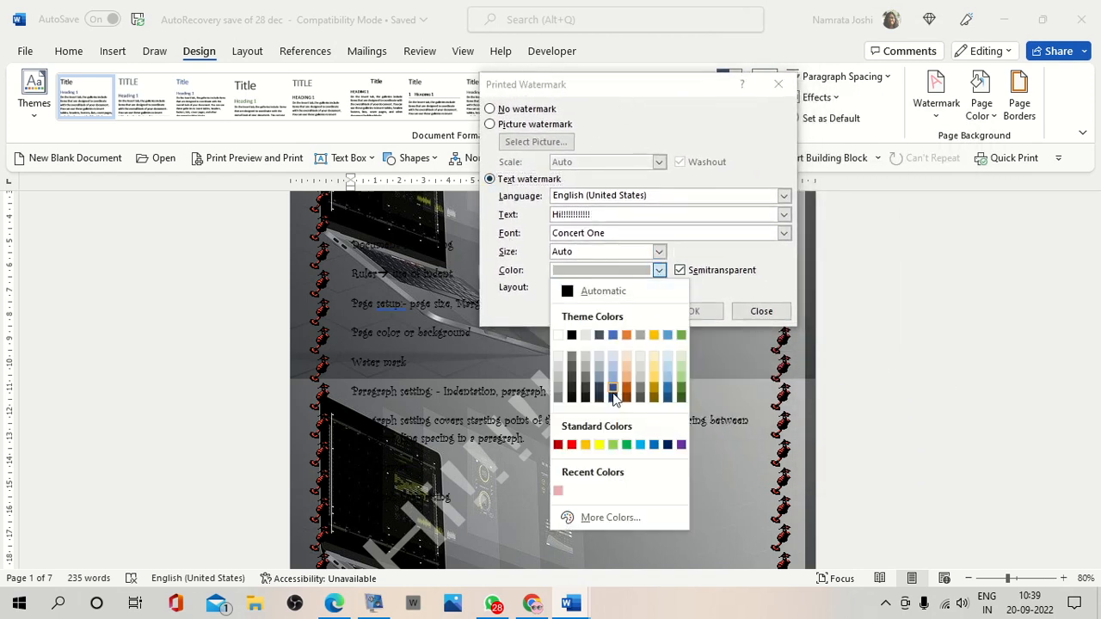
pyautogui.click(599, 445)
pyautogui.click(626, 312)
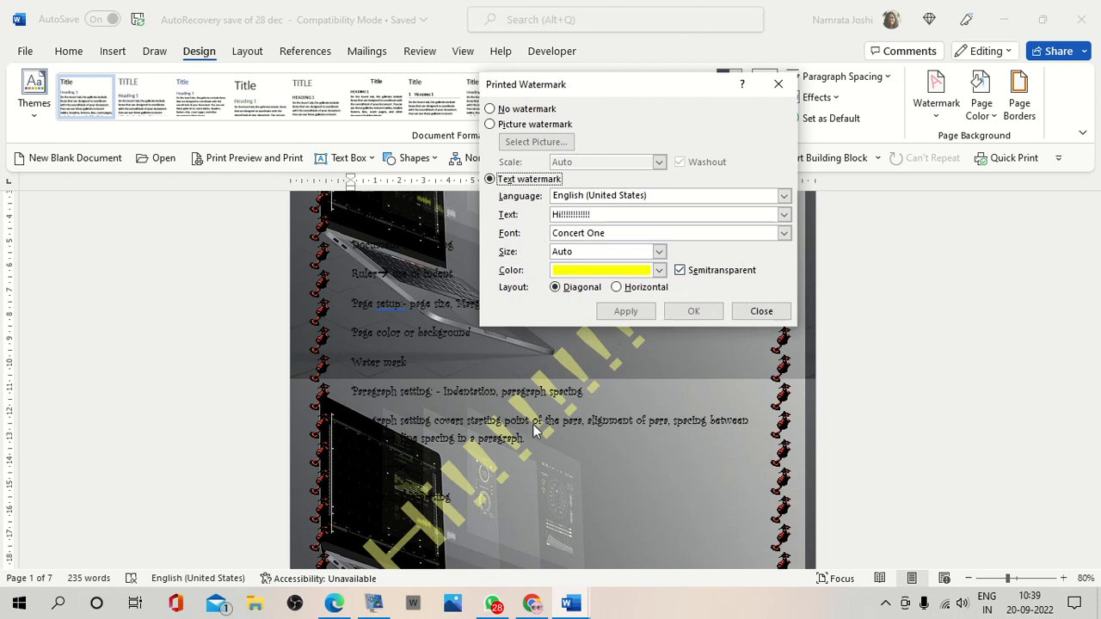
pyautogui.click(679, 270)
pyautogui.click(623, 313)
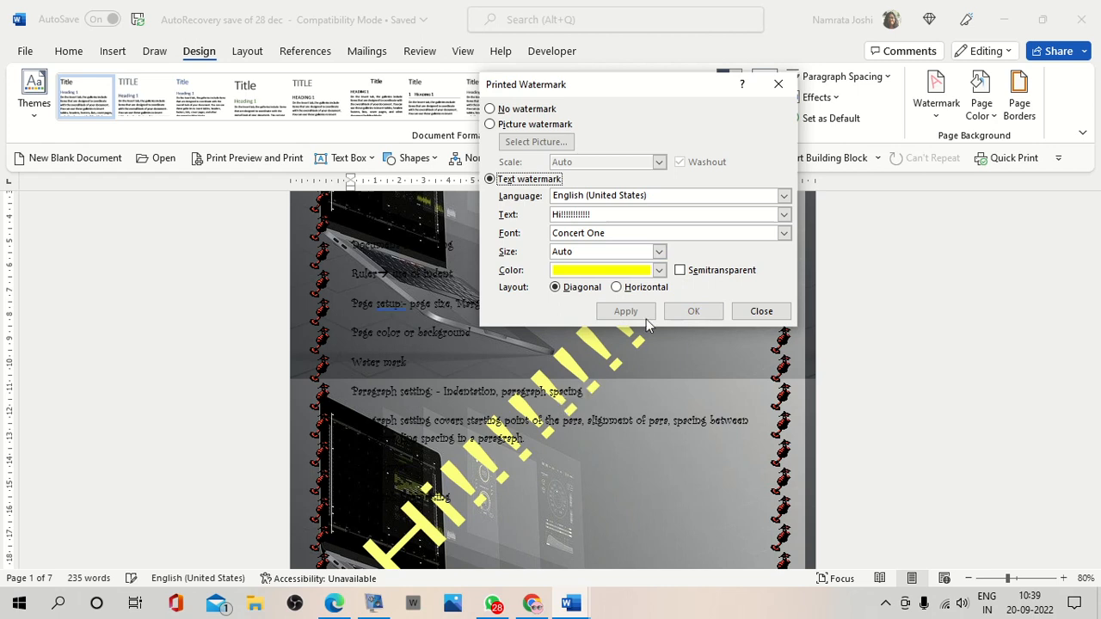
pyautogui.click(681, 272)
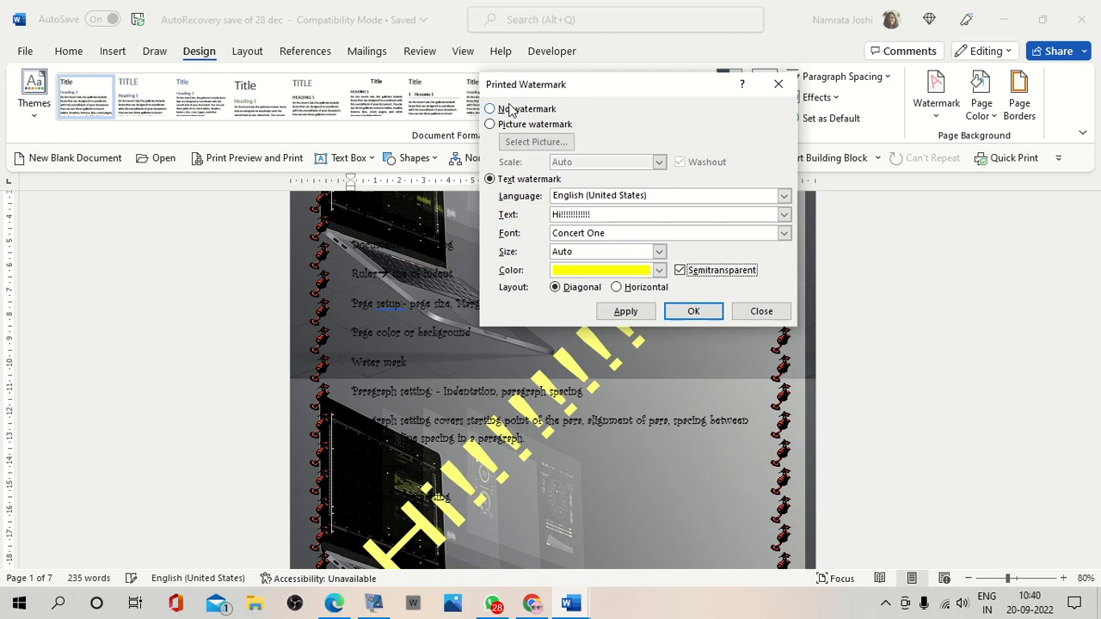
# Switch to a picture watermark, search Bing images for "cat", insert the first kitten picture and apply it with washout.
pyautogui.click(490, 125)
pyautogui.click(535, 142)
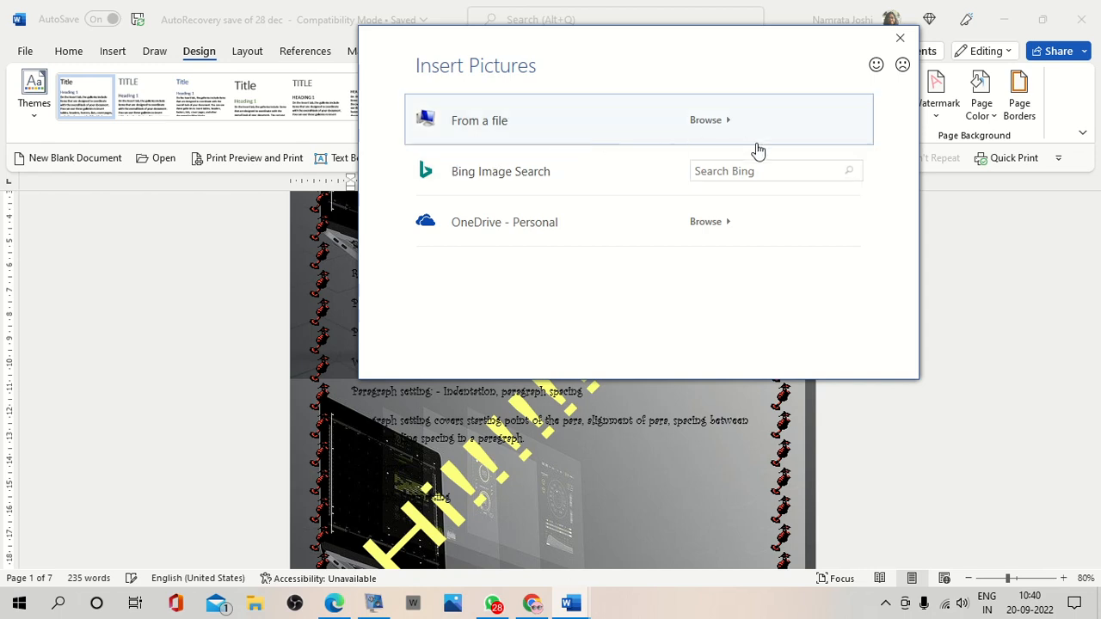
pyautogui.click(705, 172)
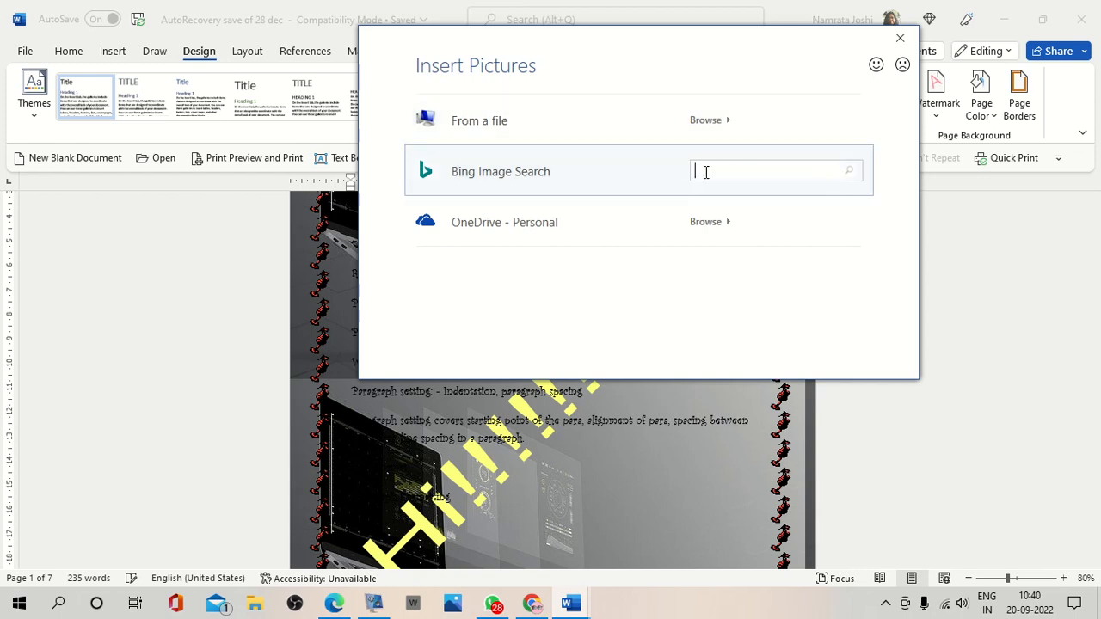
pyautogui.write('cat')
pyautogui.press('Return')
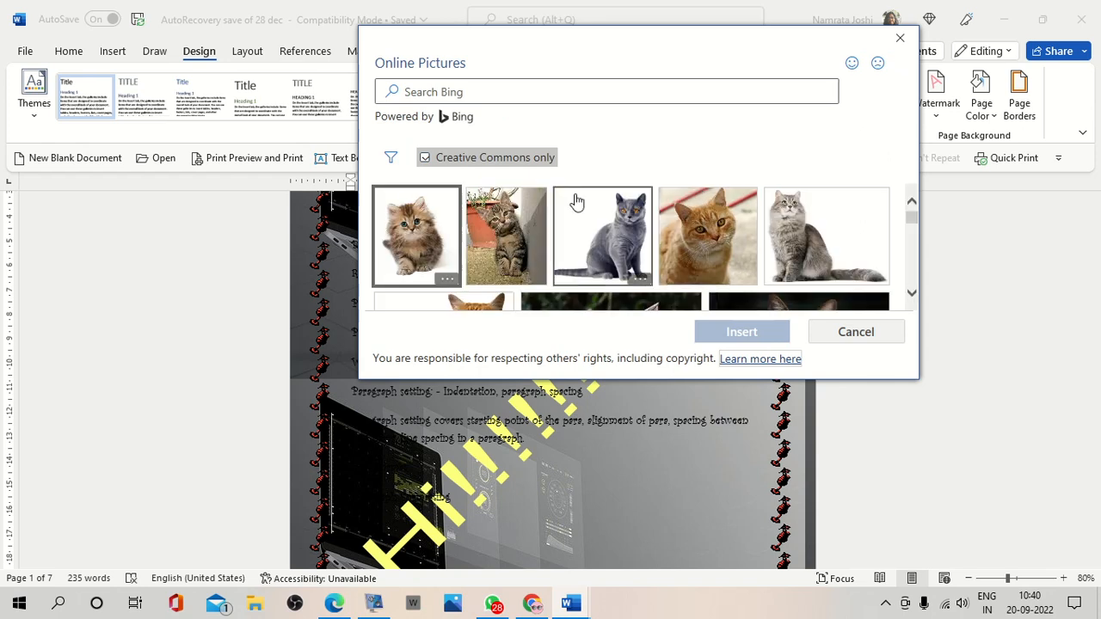
pyautogui.click(420, 238)
pyautogui.click(758, 332)
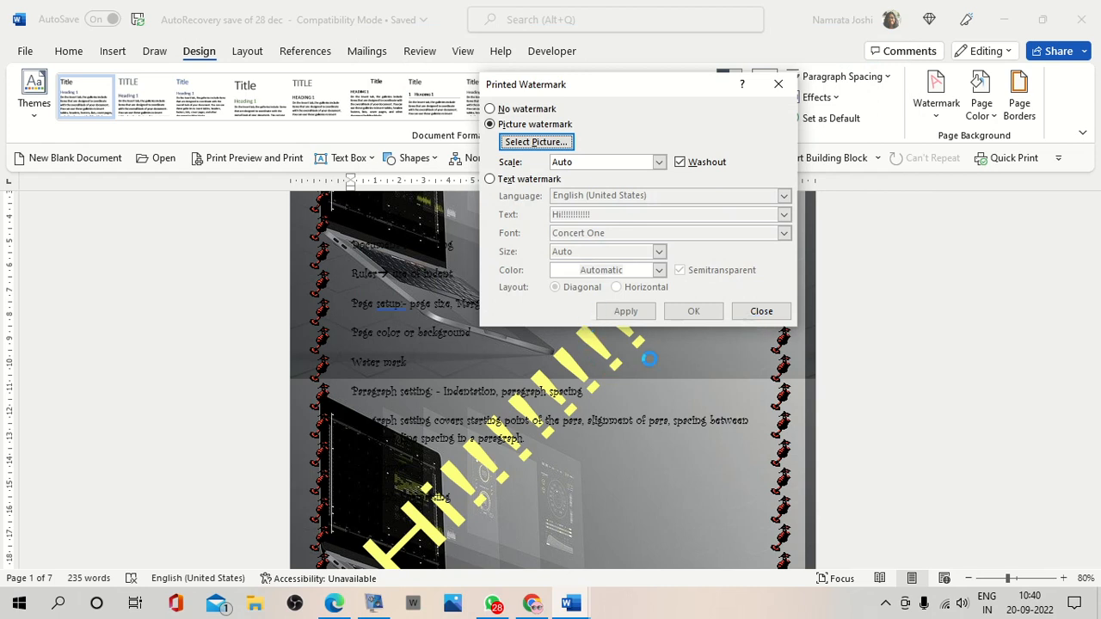
pyautogui.click(625, 313)
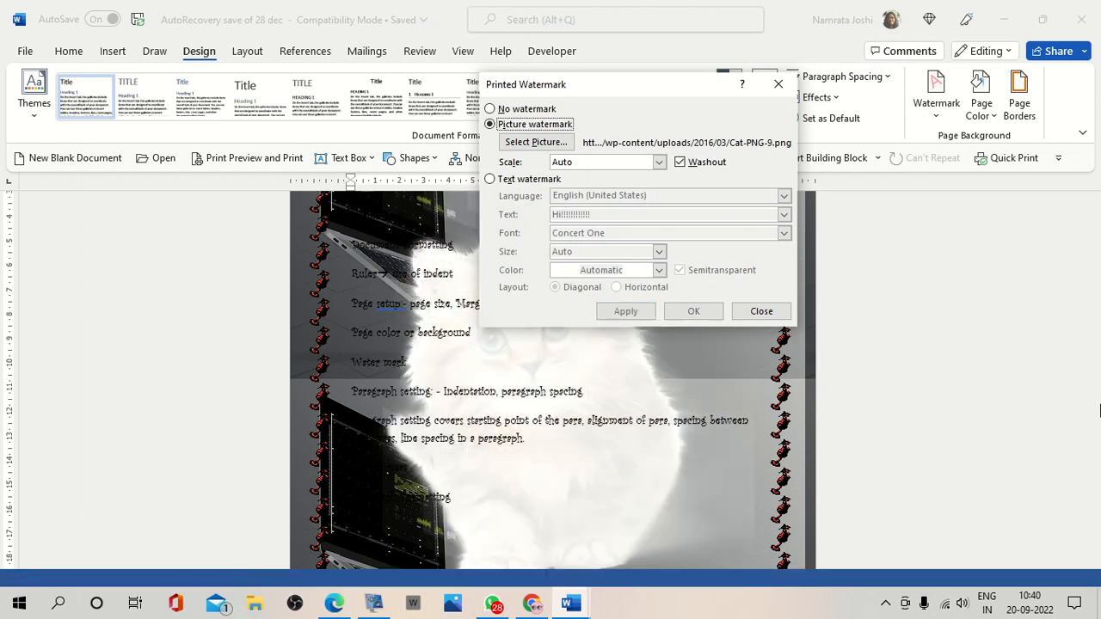
# Turn off the washout effect on the kitten picture watermark, apply the change and close the watermark settings.
pyautogui.moveTo(645, 95); pyautogui.dragTo(971, 174)
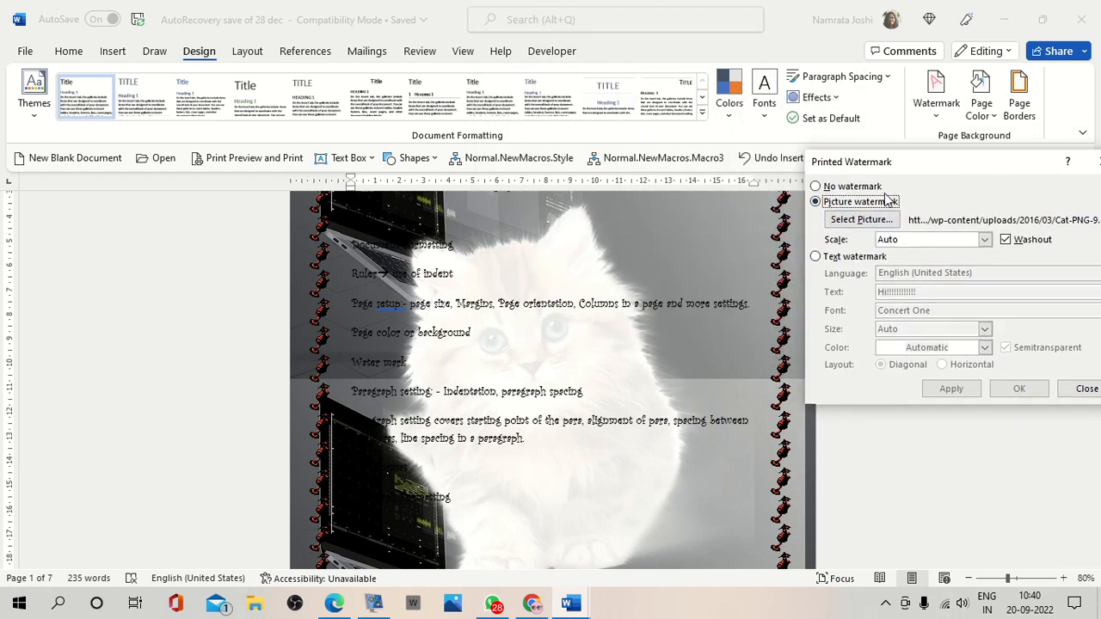
pyautogui.moveTo(879, 168); pyautogui.dragTo(424, 87)
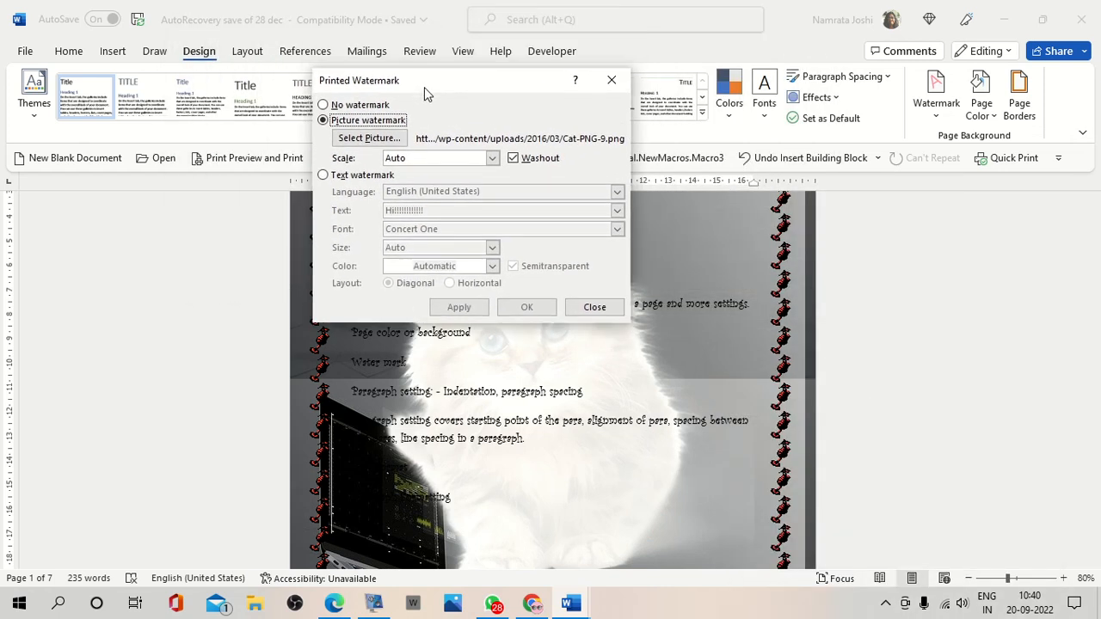
pyautogui.click(514, 160)
pyautogui.click(458, 307)
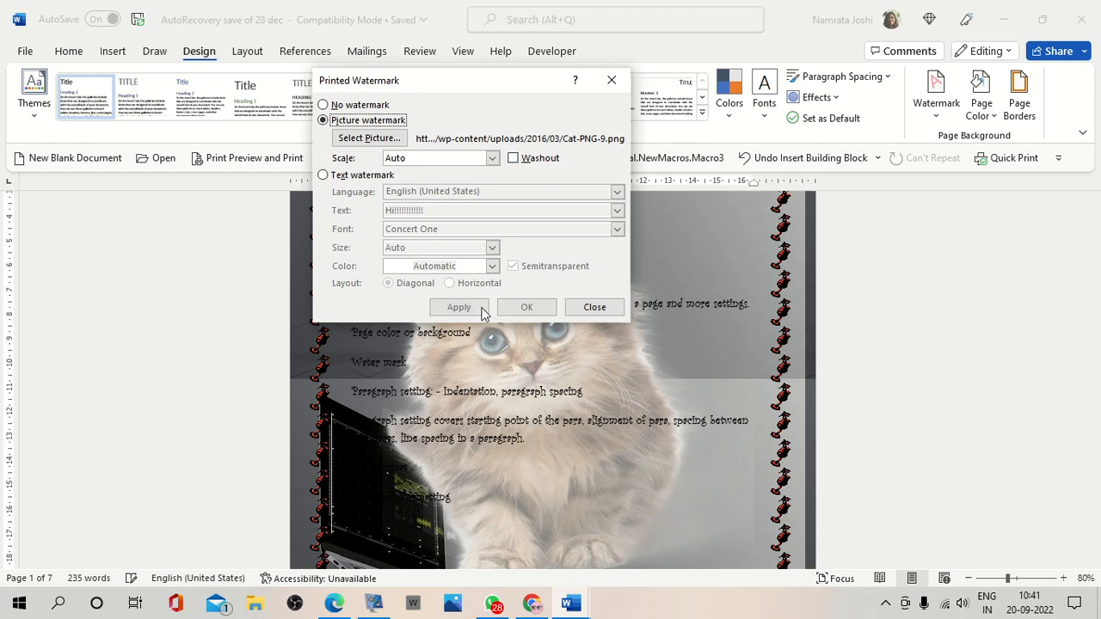
pyautogui.click(599, 309)
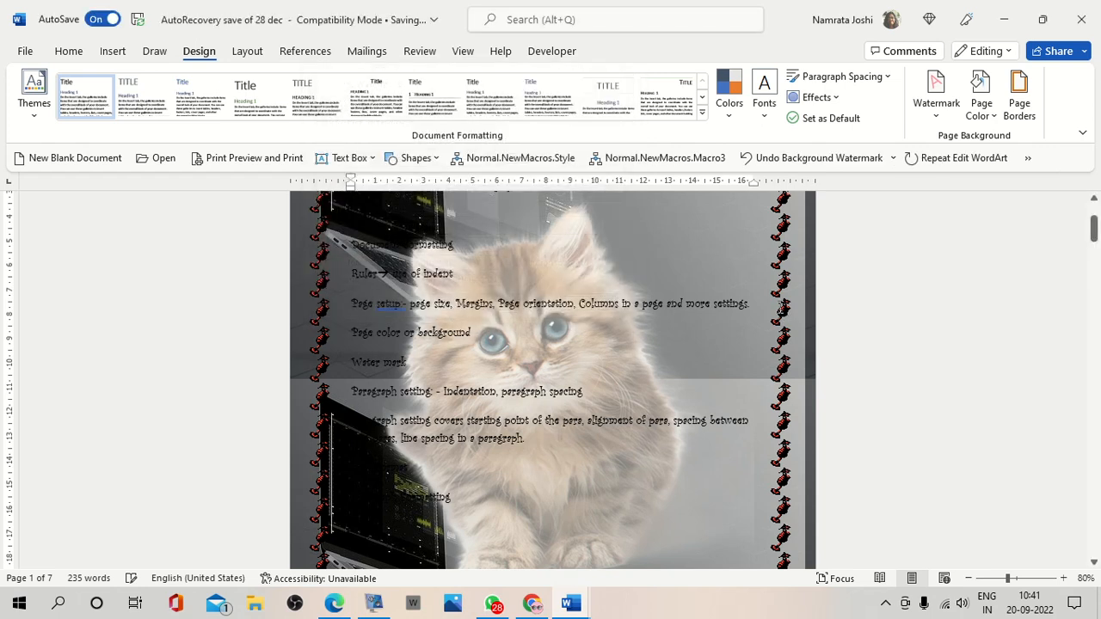